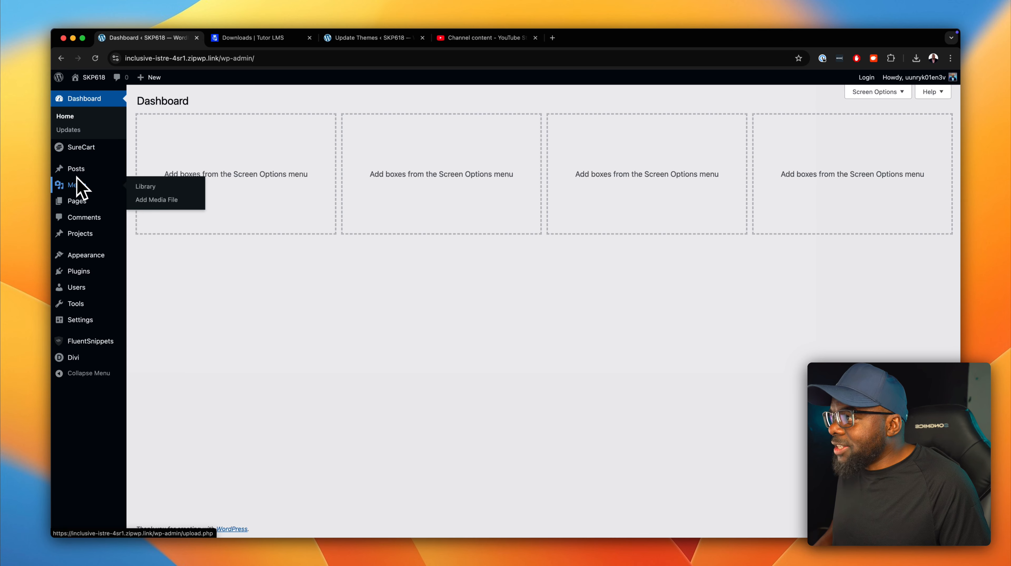
Search the WordPress plugin directory for "tutor lms" on the Add Plugins page.
mouse_move(123, 254)
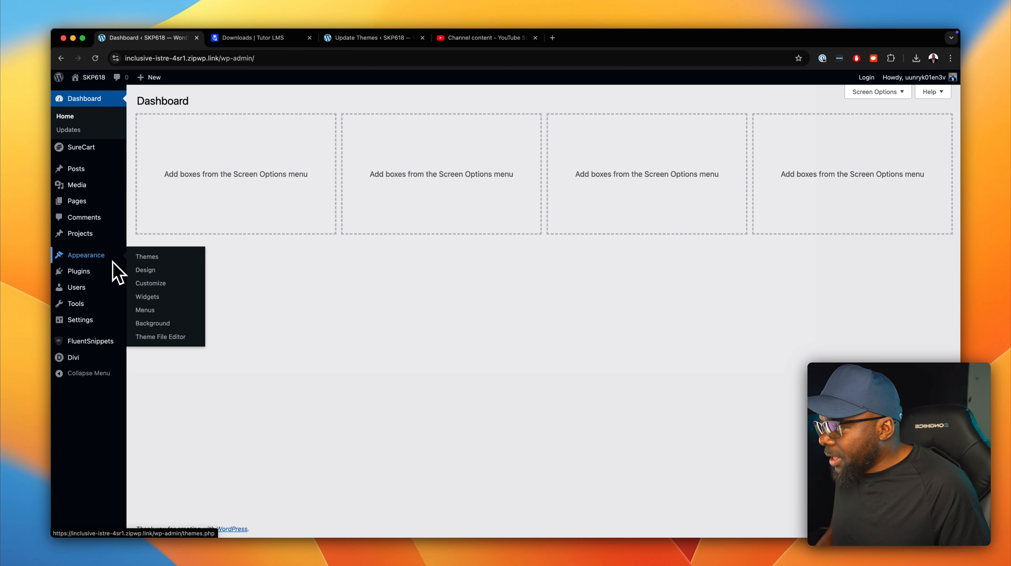
mouse_move(108, 269)
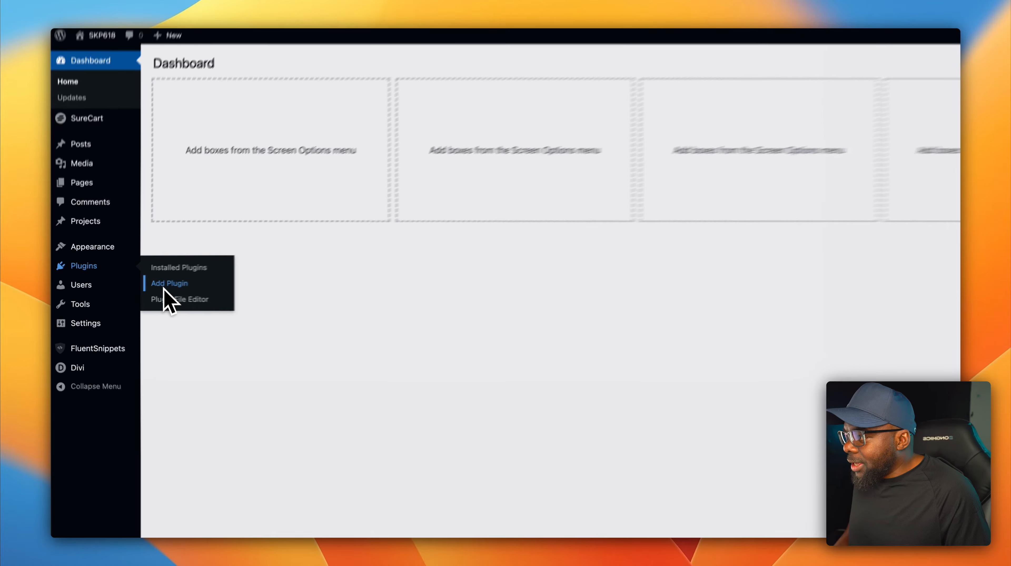
left_click(135, 287)
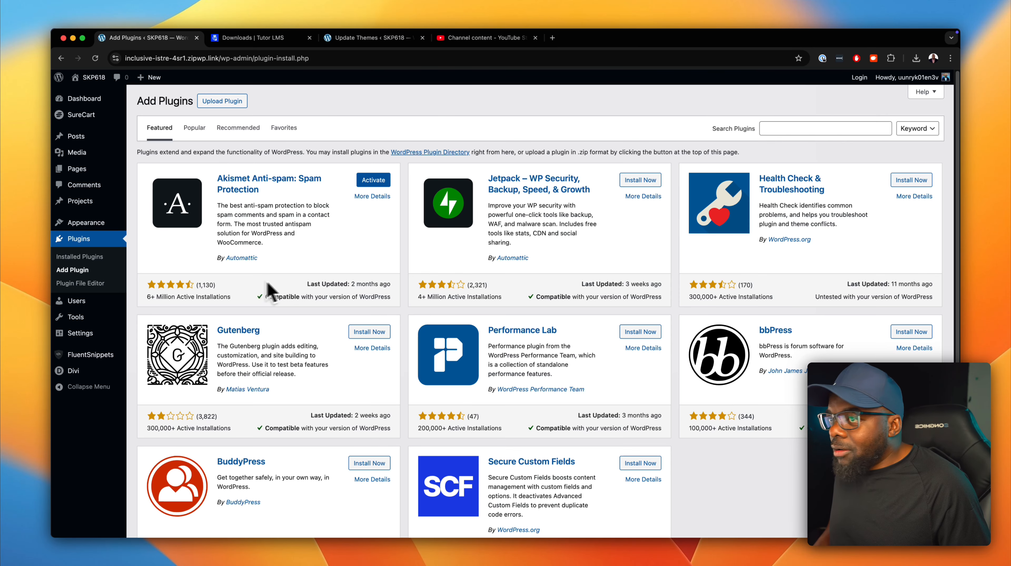
left_click(868, 128)
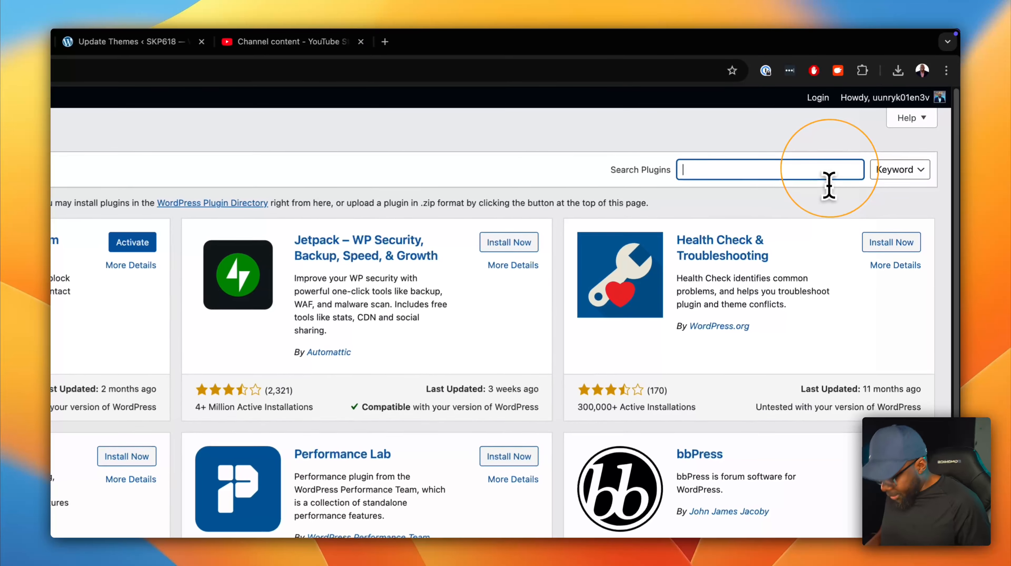
type("tutorlms")
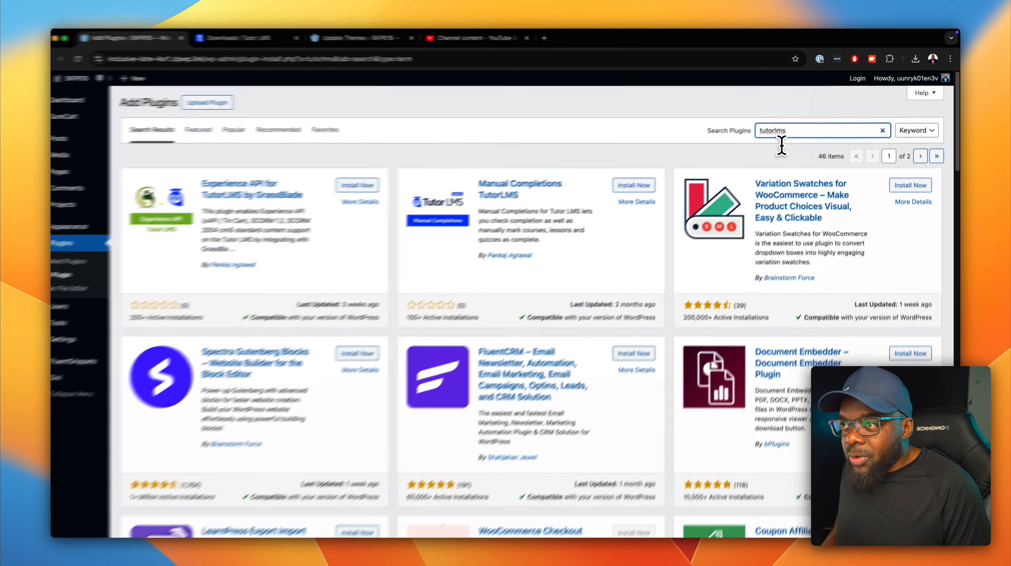
left_click(779, 128)
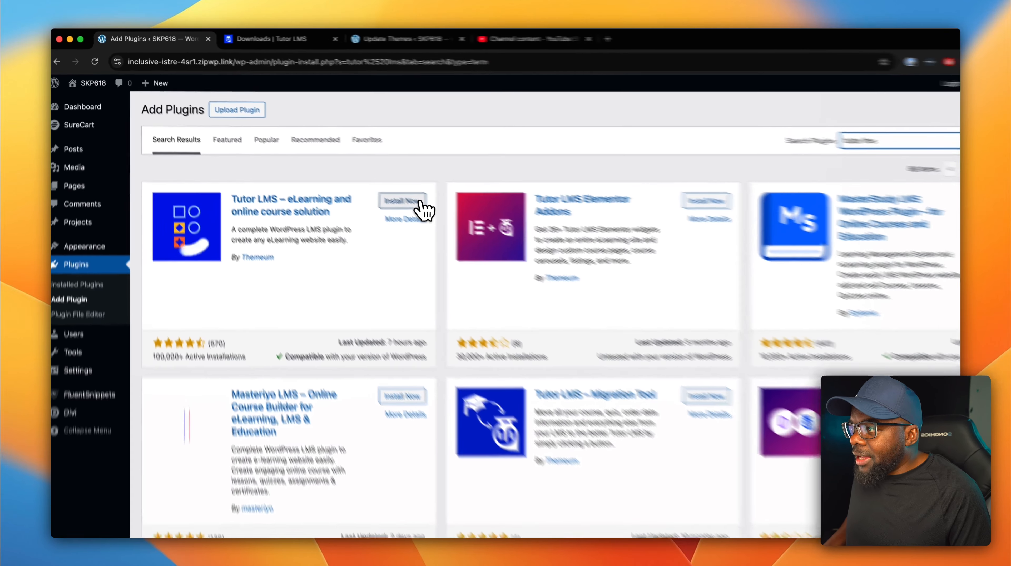
Install and activate the Tutor LMS – eLearning and online course solution plugin, and skip its setup wizard.
left_click(386, 183)
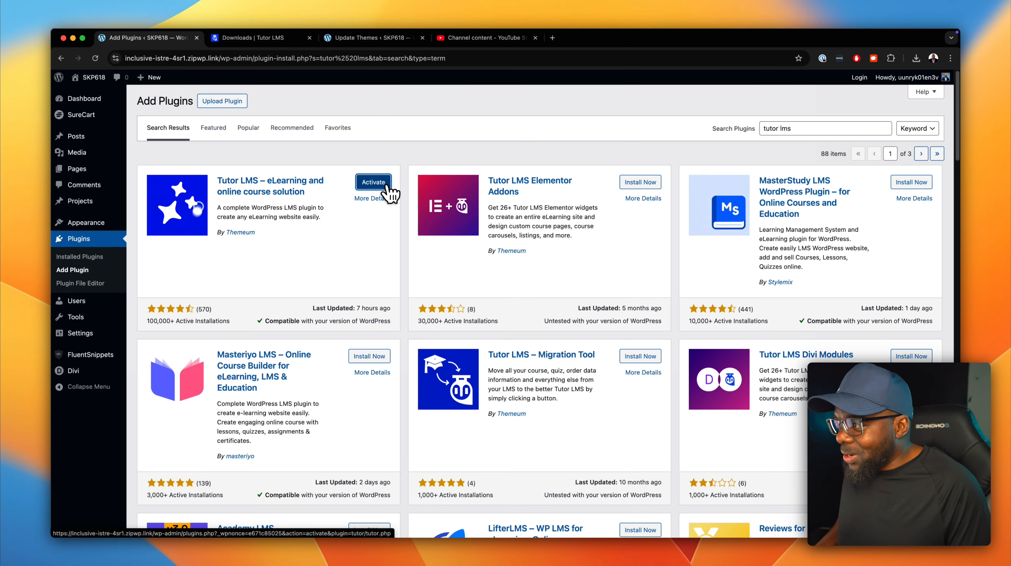
left_click(385, 185)
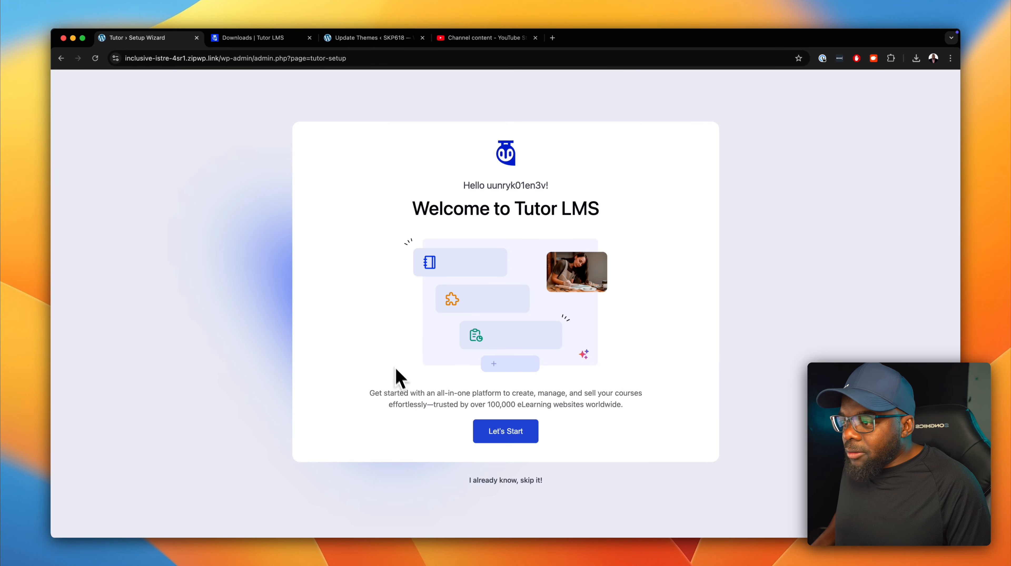
left_click(512, 481)
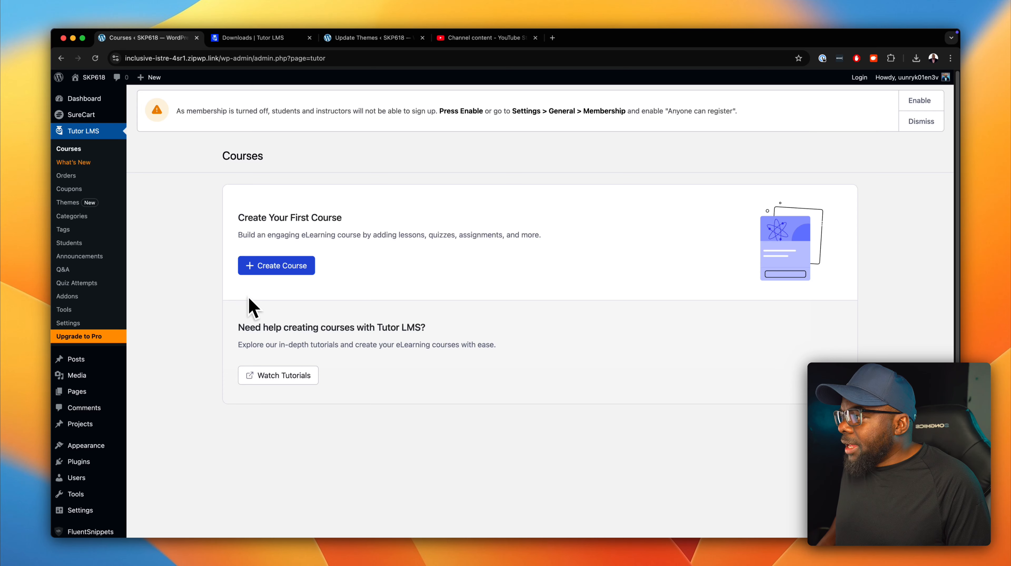
Upload tutor-pro-3.6.2.zip from the Downloads folder as a new plugin and install it.
mouse_move(80, 379)
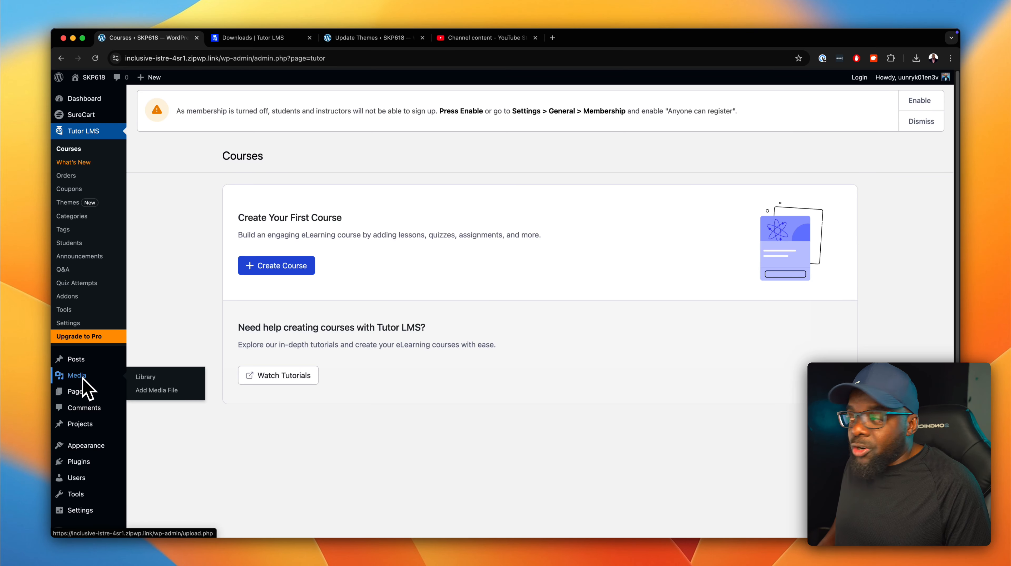
scroll(83, 377, "down", 2)
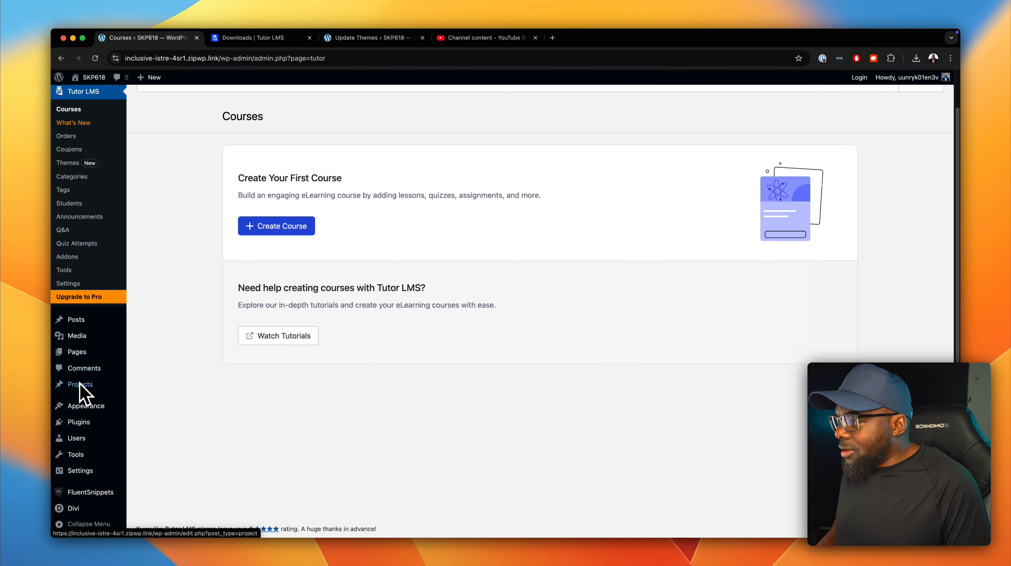
left_click(78, 424)
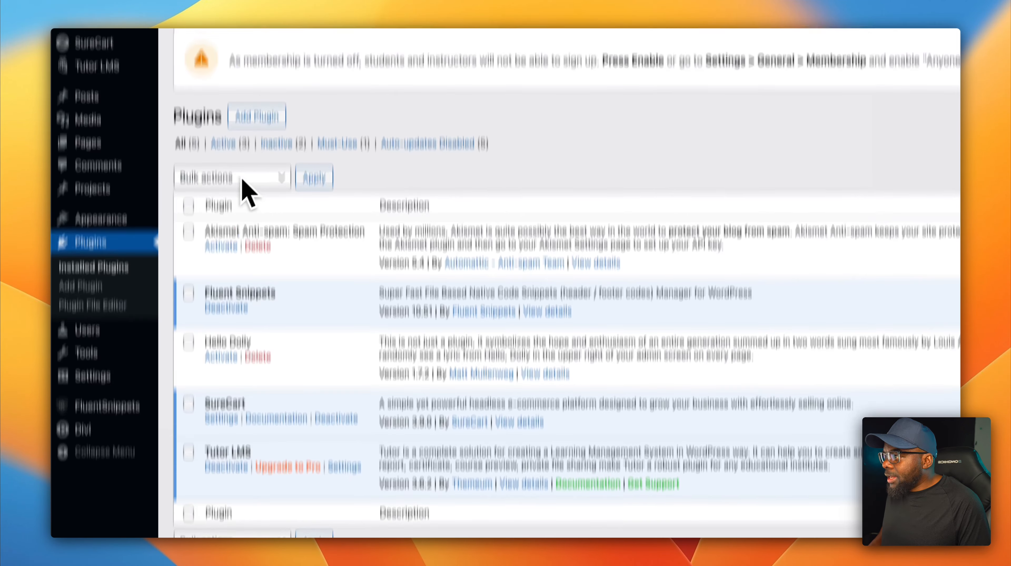
left_click(257, 50)
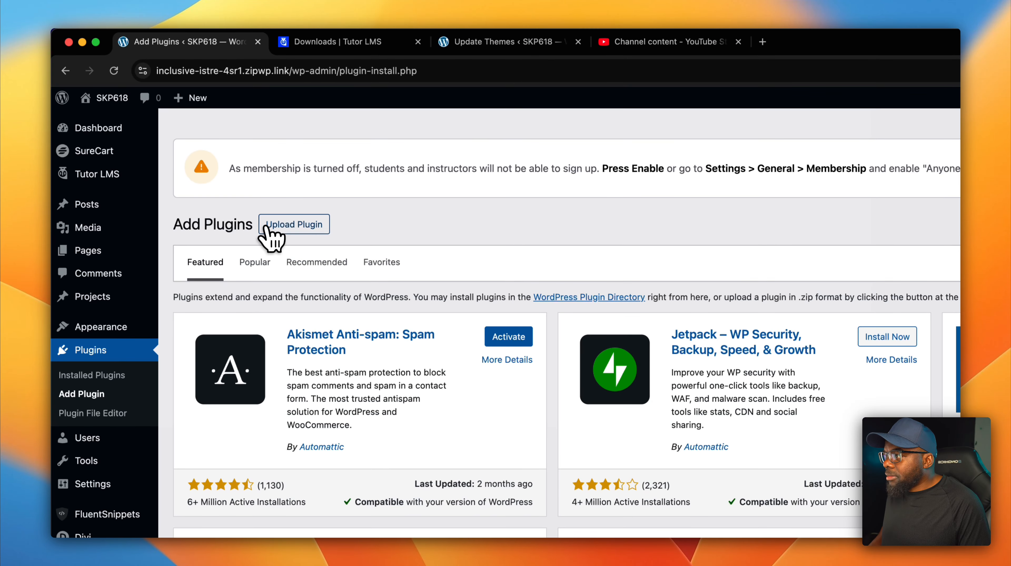
left_click(293, 225)
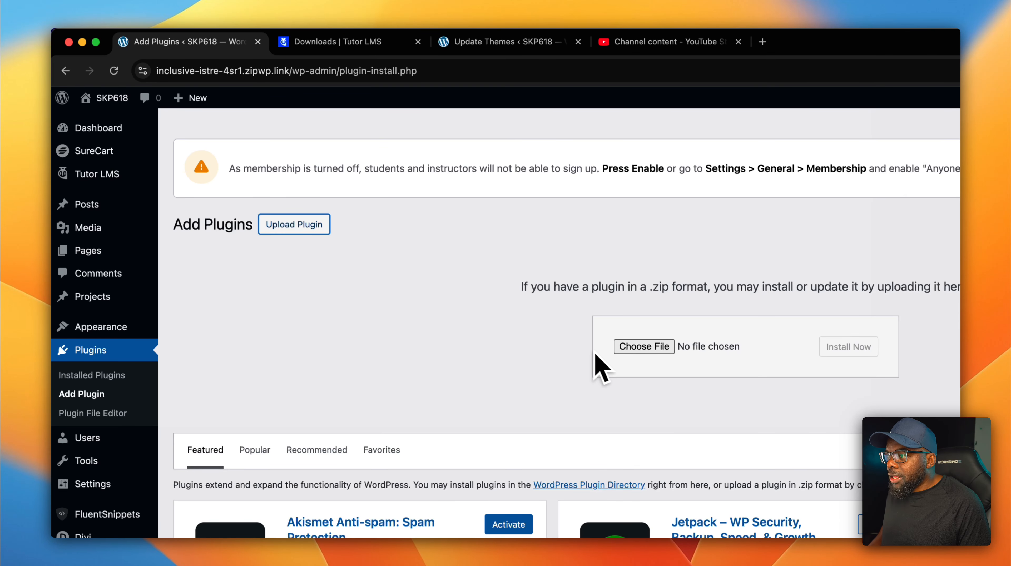
left_click(628, 349)
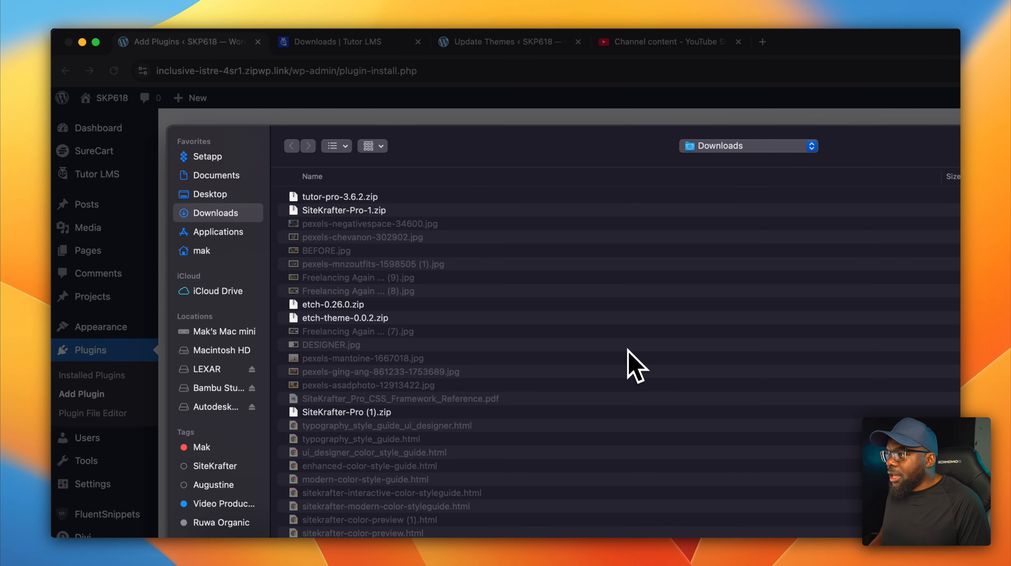
double_click(429, 198)
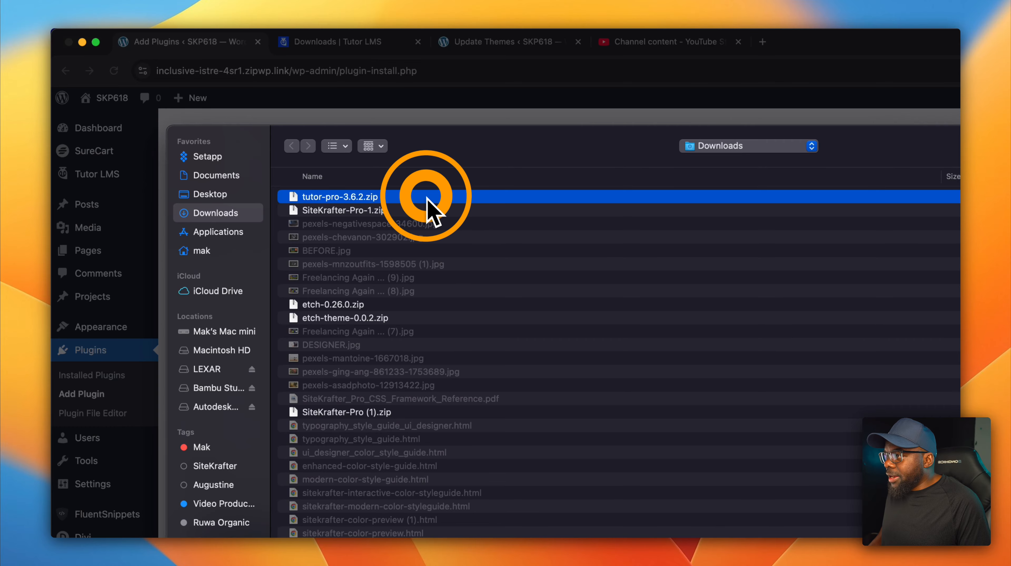
left_click(727, 354)
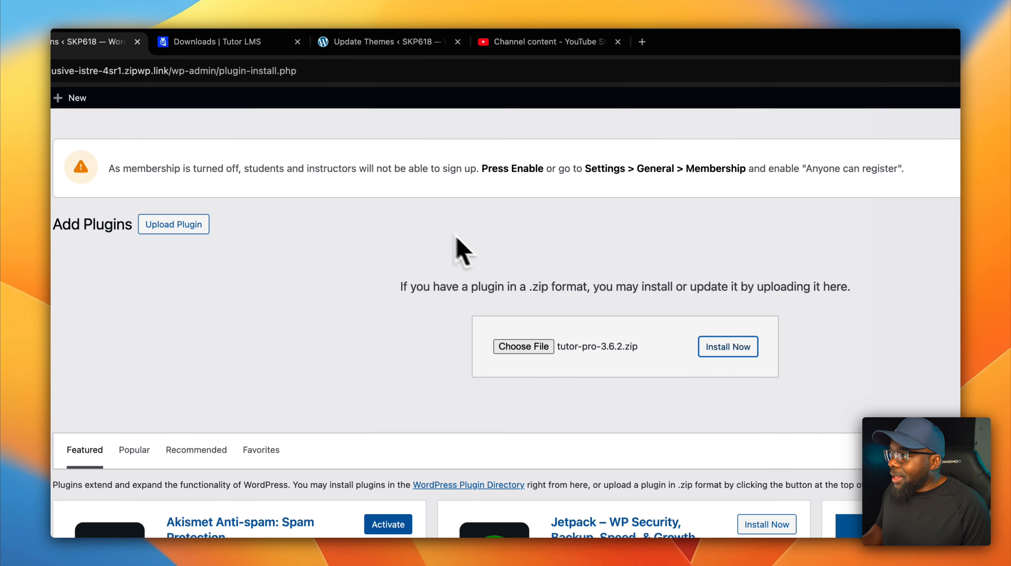
Check the Tutor LMS account's downloads page, then return to WordPress and activate the uploaded Tutor LMS Pro plugin.
left_click(276, 41)
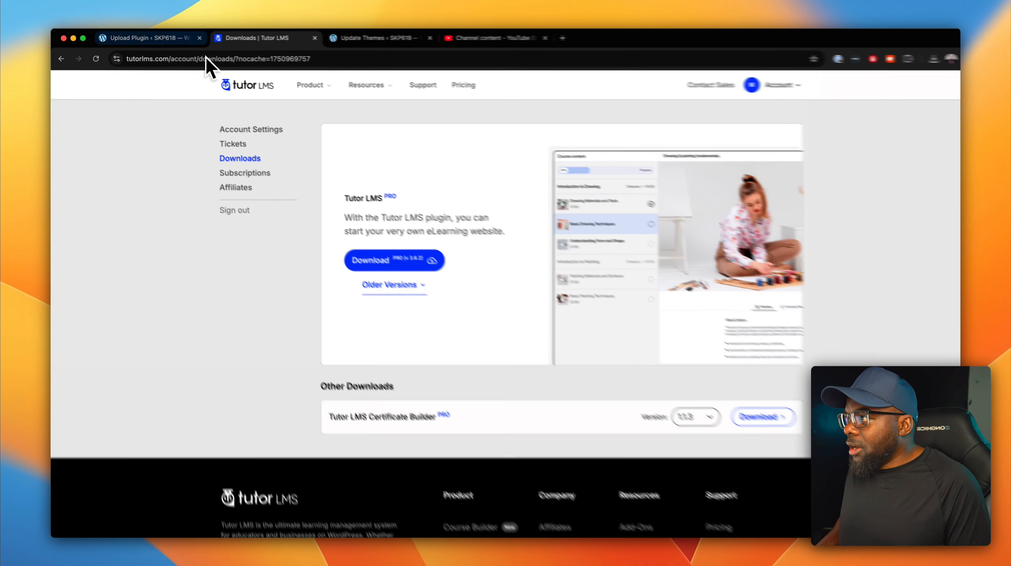
left_click(186, 40)
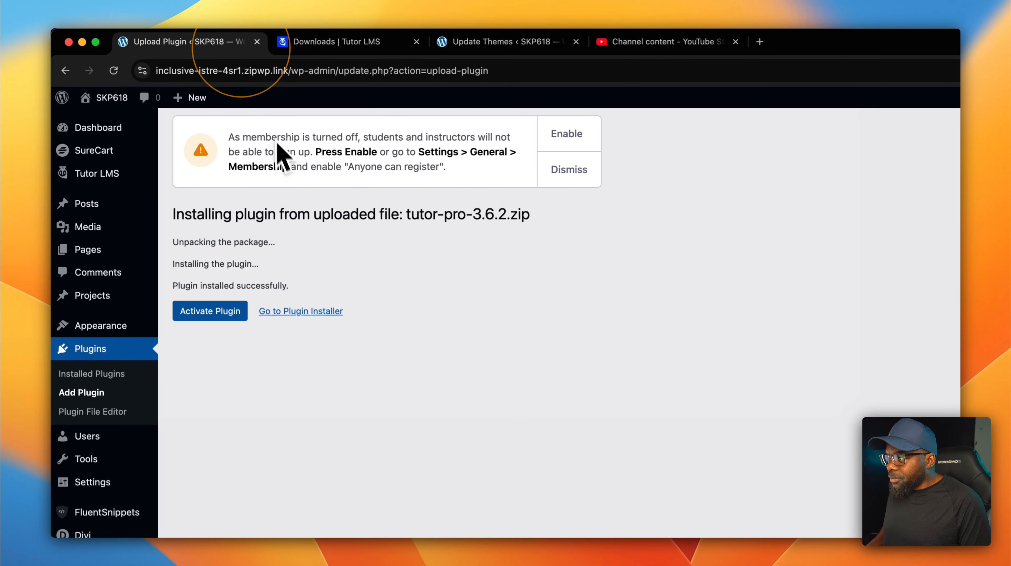
left_click(235, 313)
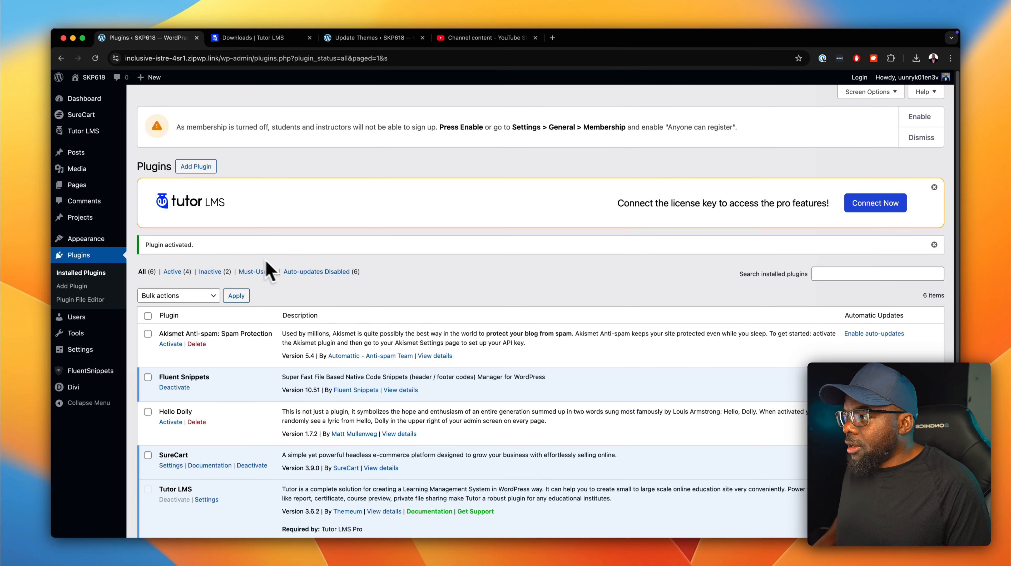
Start connecting the Tutor LMS Pro license and open the license list in the Tutor LMS account.
scroll(357, 286, "down", 2)
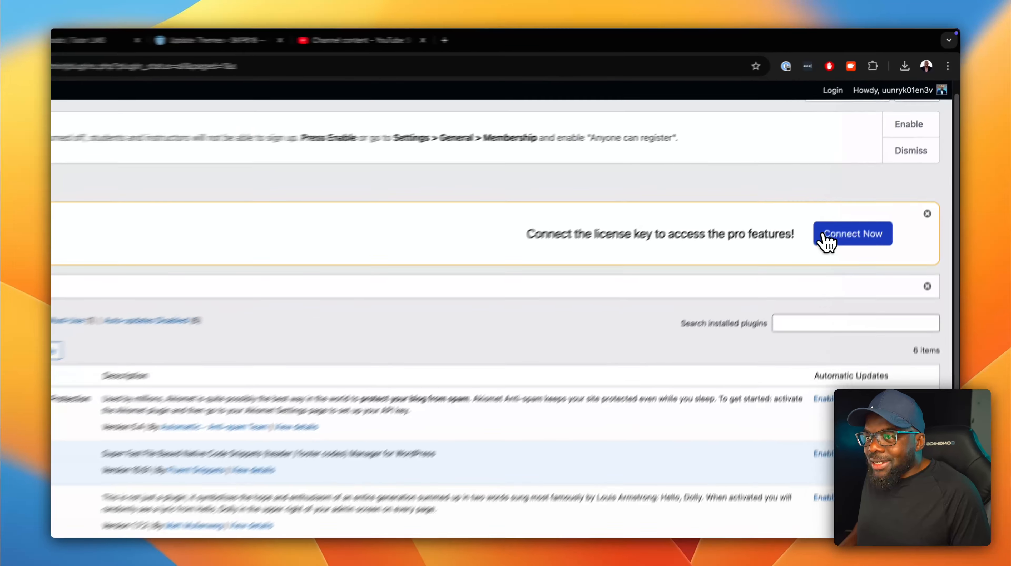
left_click(876, 191)
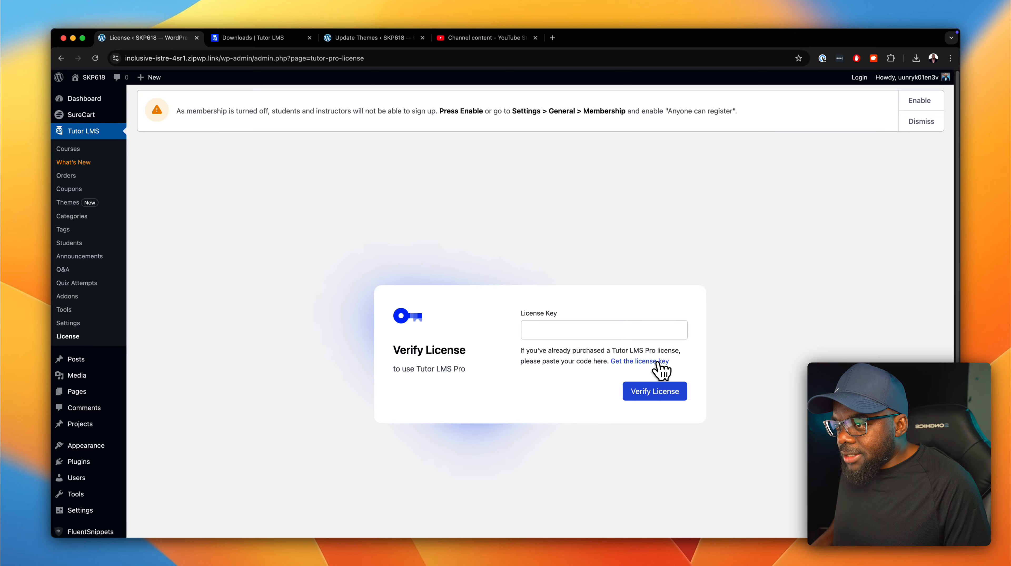
left_click(651, 362)
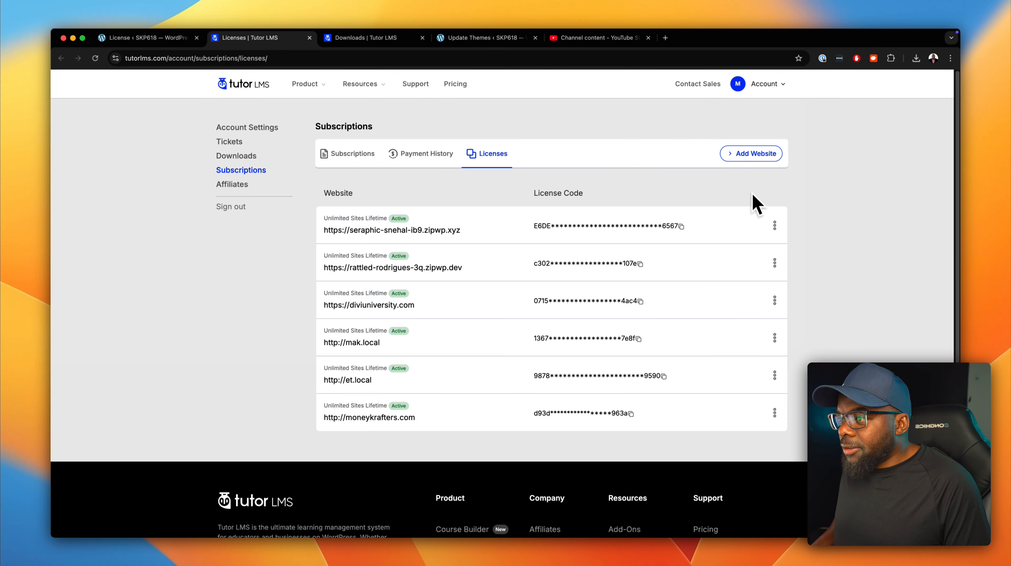
left_click(758, 158)
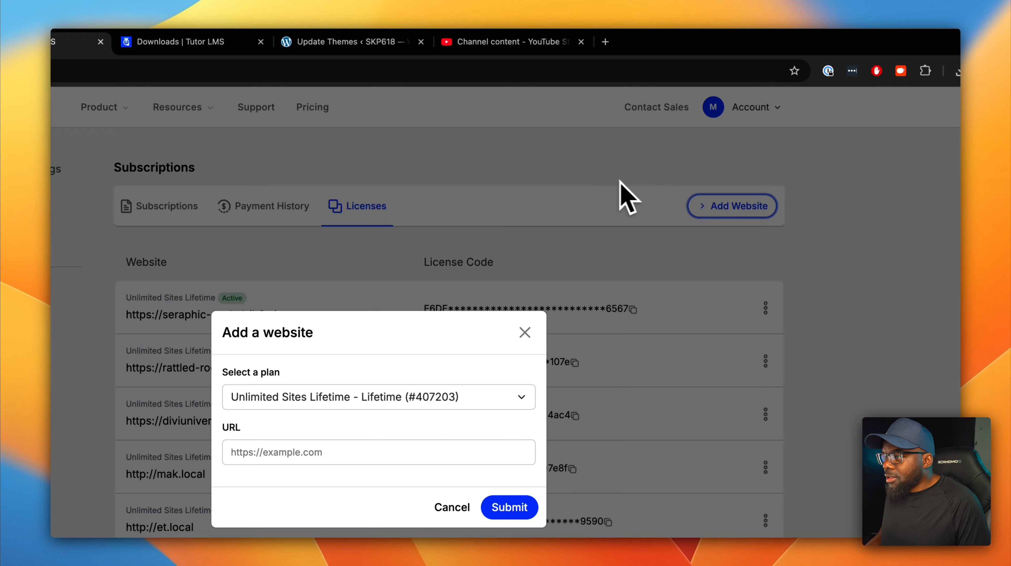
left_click(226, 41)
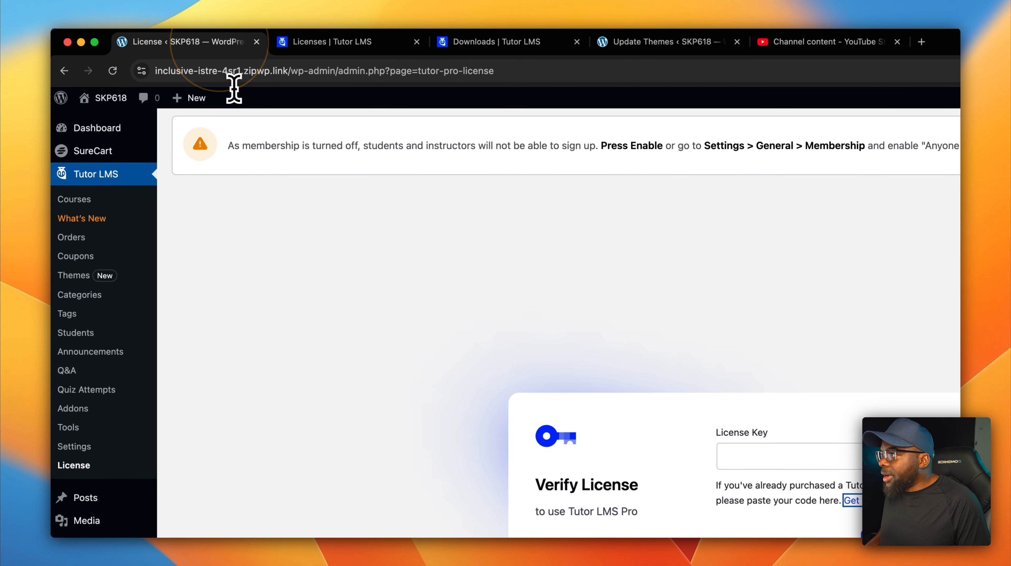
left_click_drag(290, 74, 141, 70)
key("cmd+c")
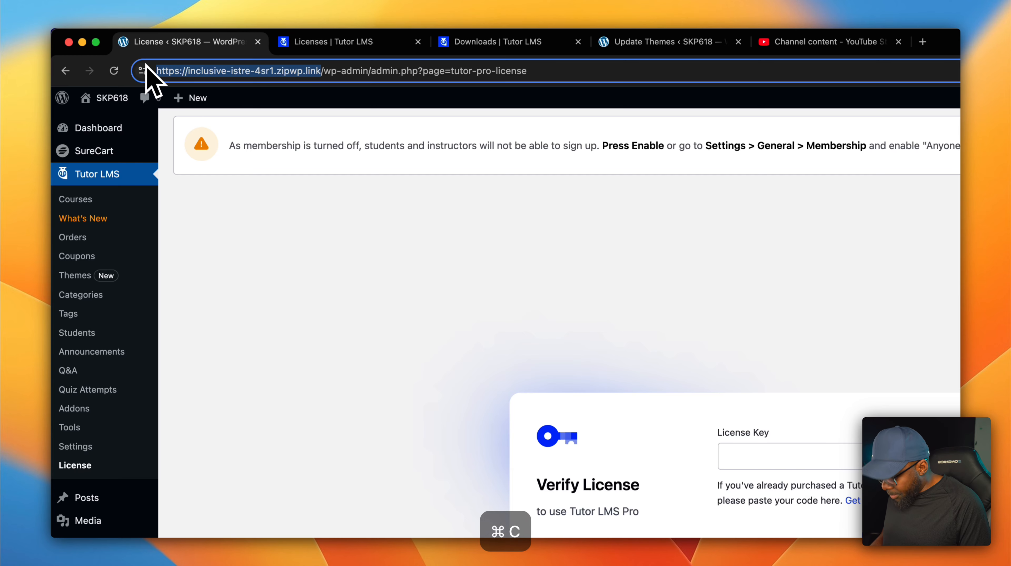
left_click(319, 44)
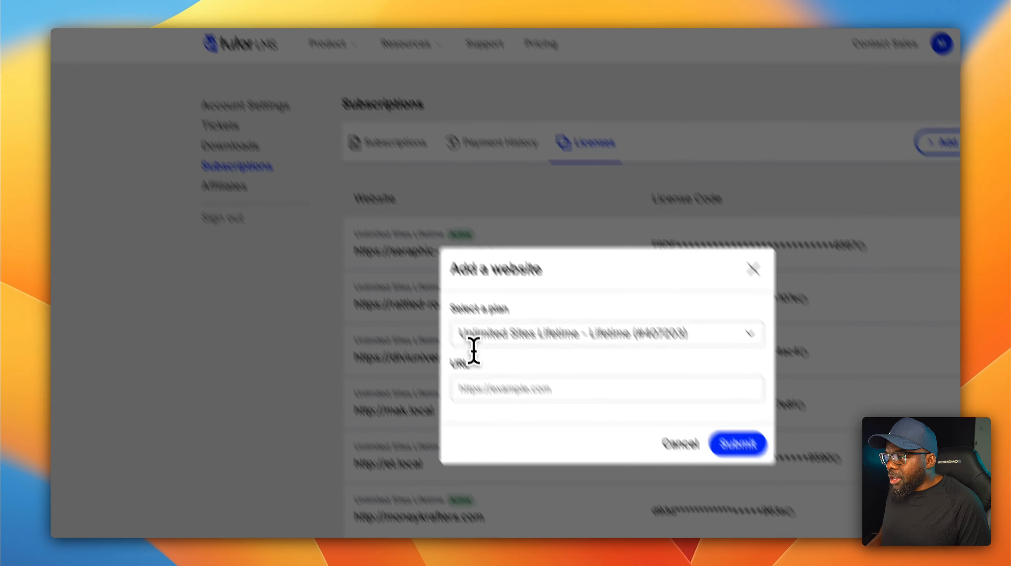
left_click(587, 452)
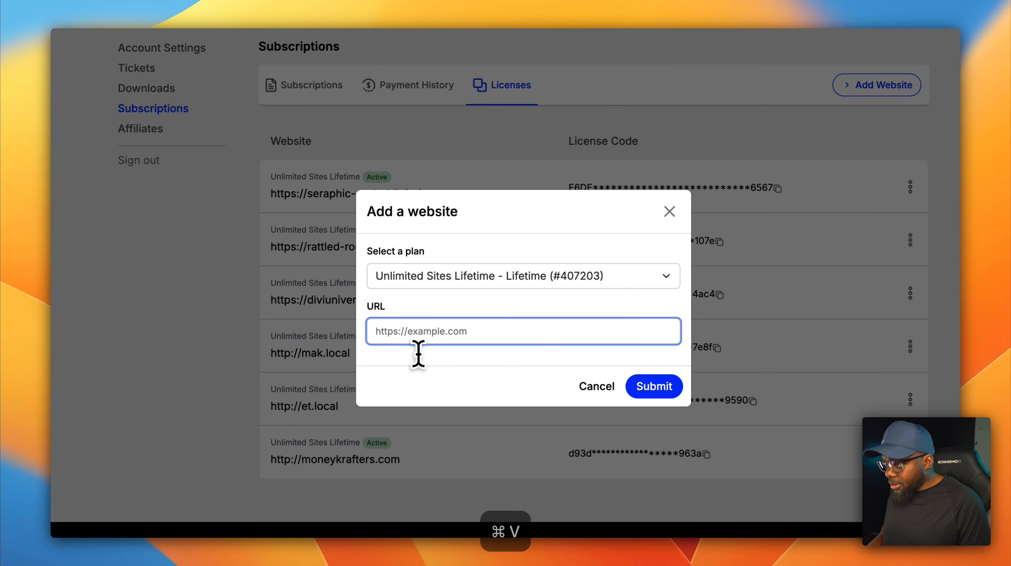
key("super+v")
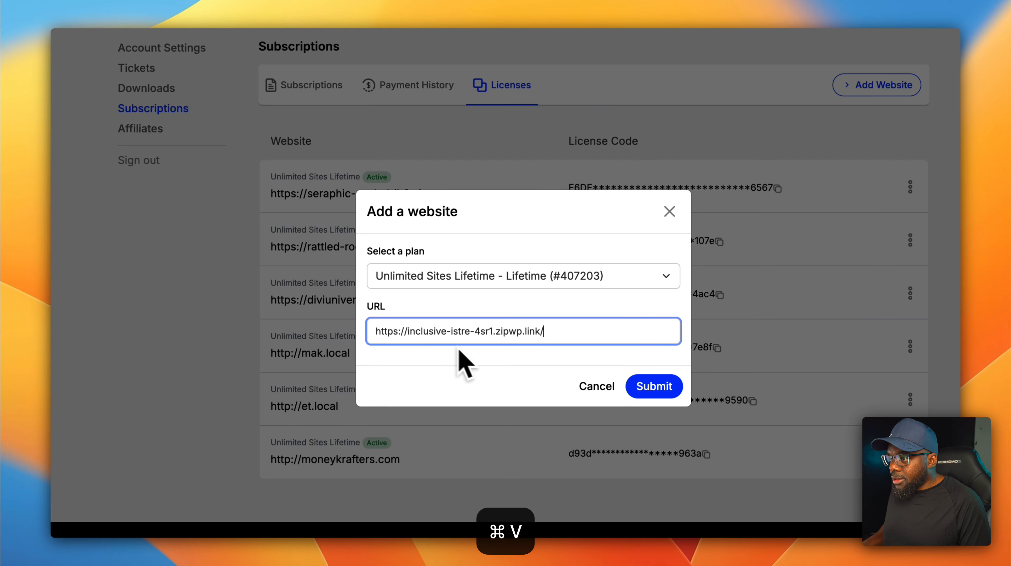
left_click(676, 388)
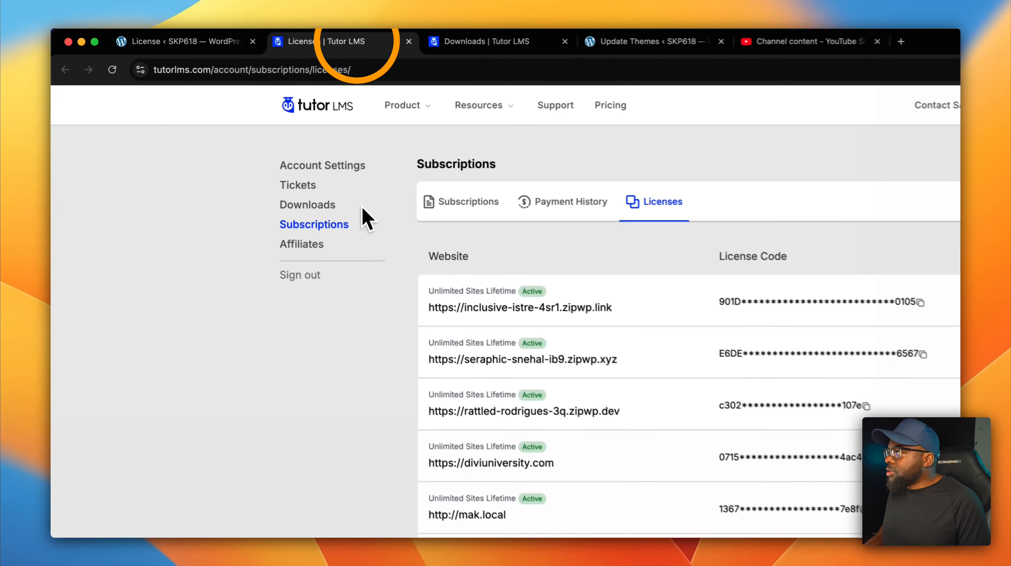
Return to the WordPress License page and try to verify the Tutor LMS Pro license with the key field empty.
left_click(151, 38)
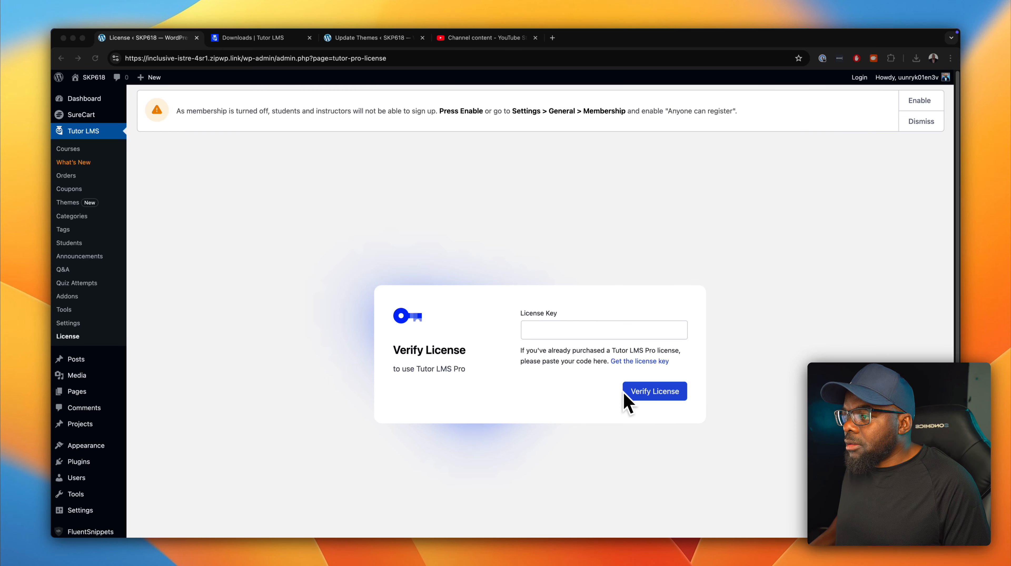
left_click(642, 395)
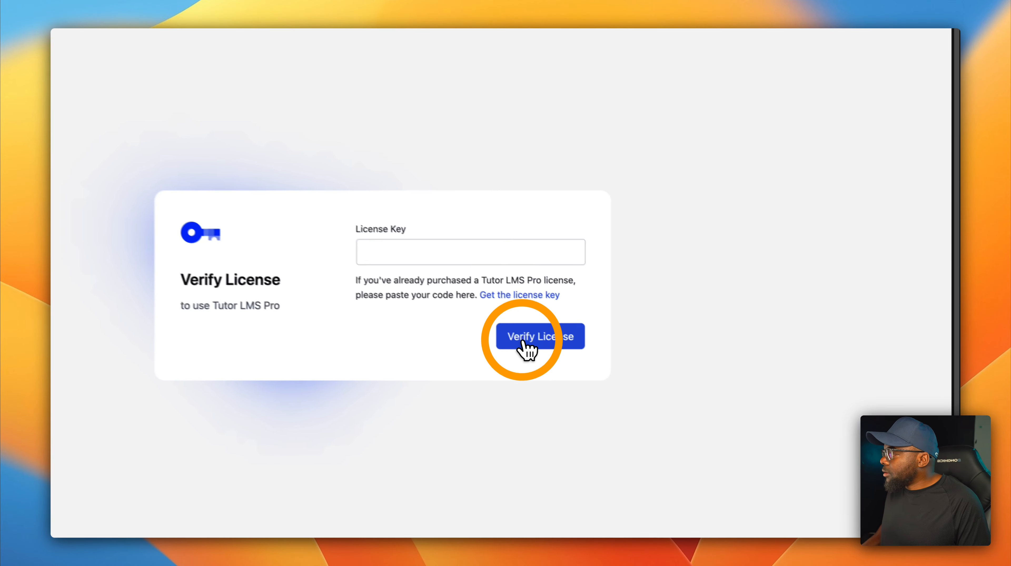
left_click(509, 335)
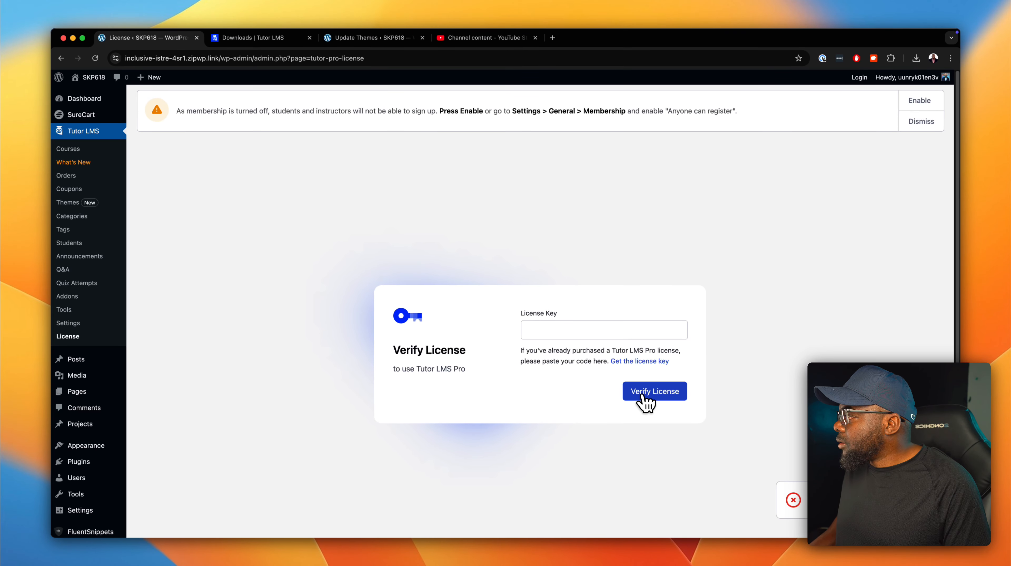
left_click(626, 367)
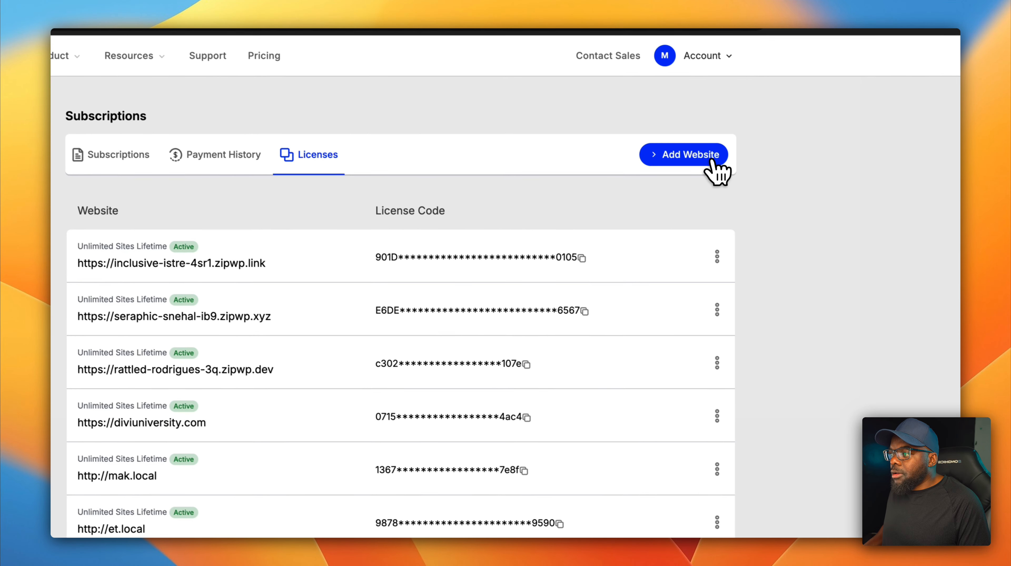
left_click(712, 161)
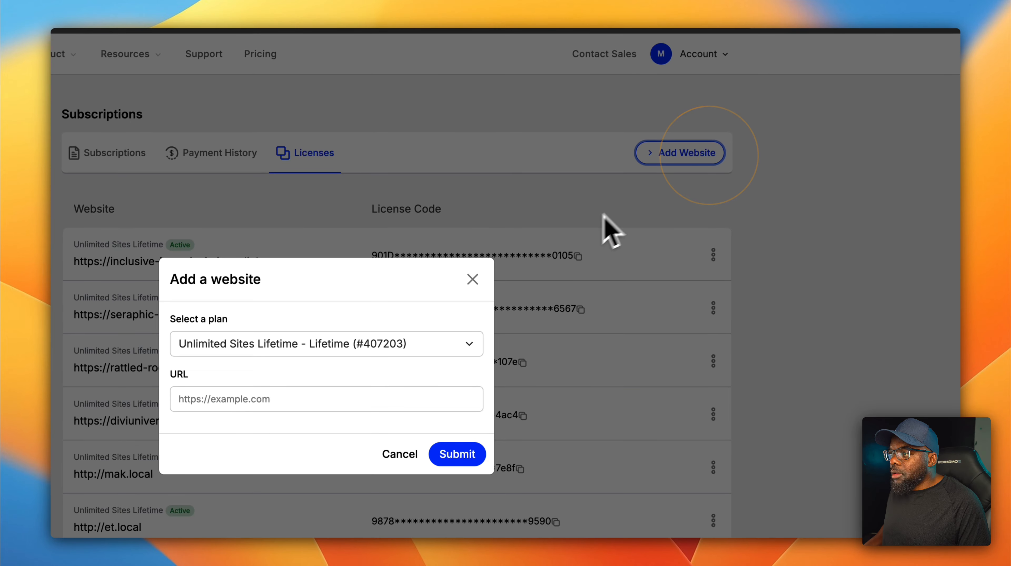
left_click(307, 410)
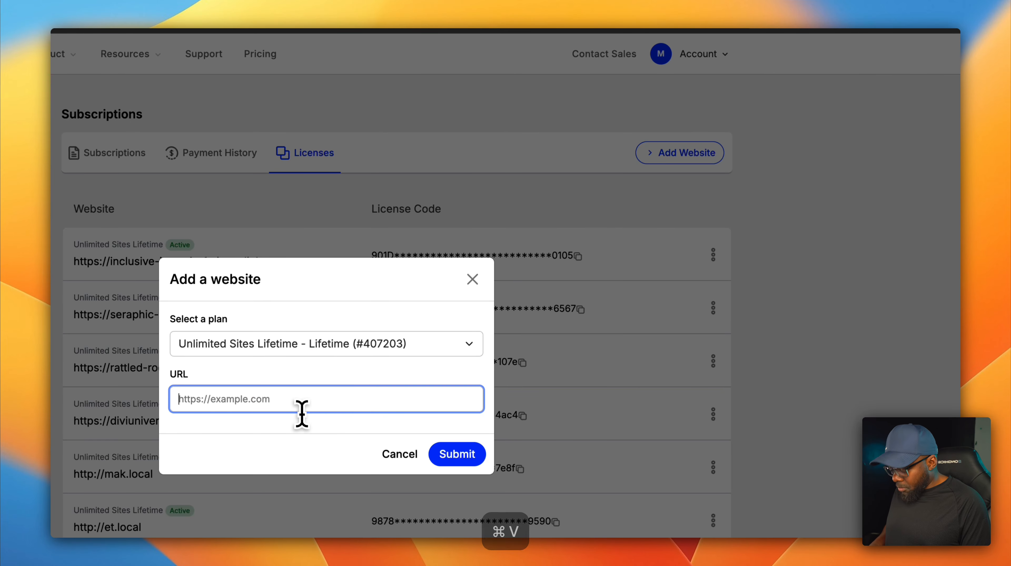
key("super+v")
left_click(457, 454)
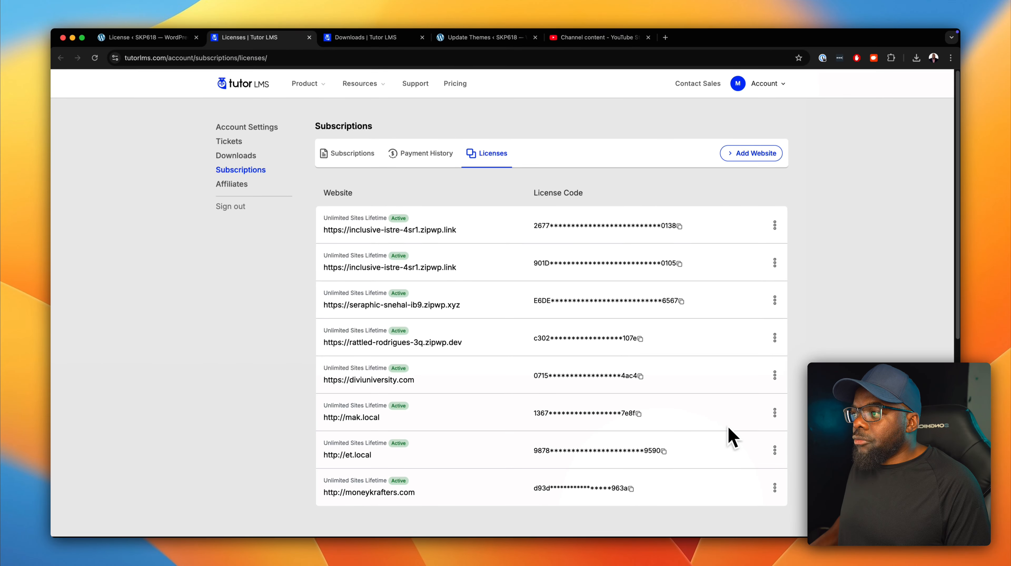
Review the account's license list against the WordPress License page, and inspect the newest entry's website details without updating them.
scroll(751, 447, "down", 2)
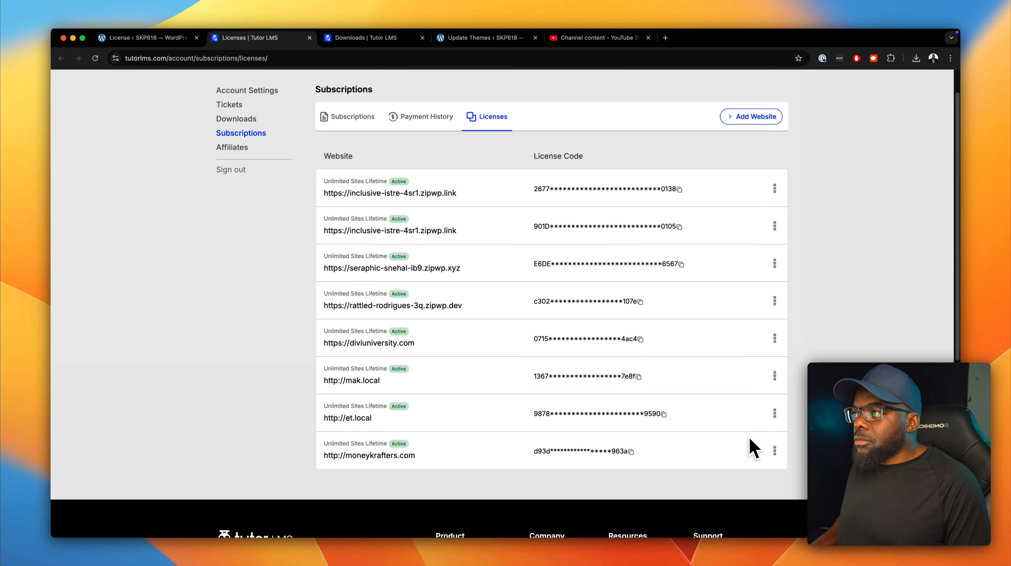
scroll(751, 446, "down", 5)
scroll(684, 391, "up", 6)
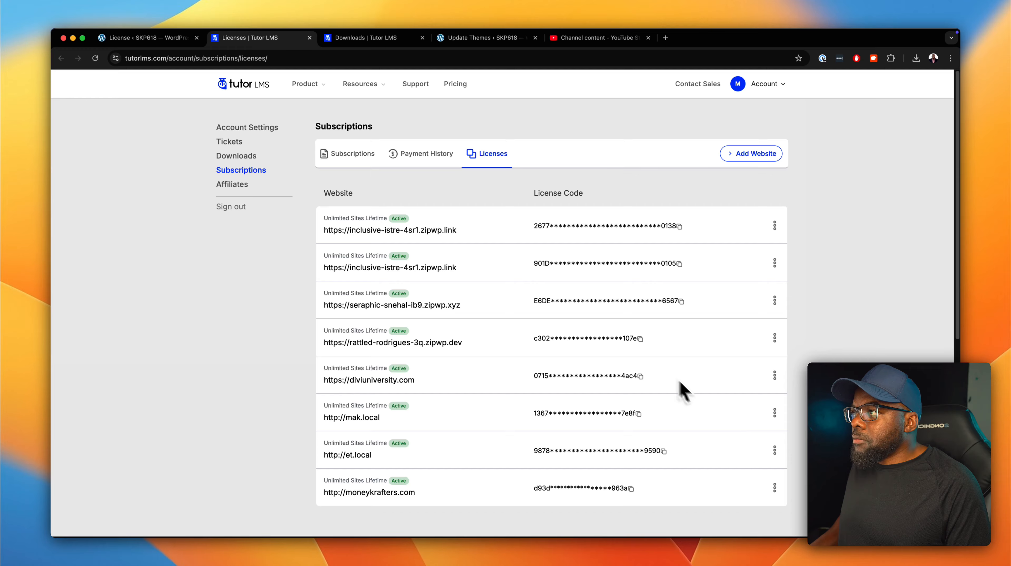
left_click(167, 39)
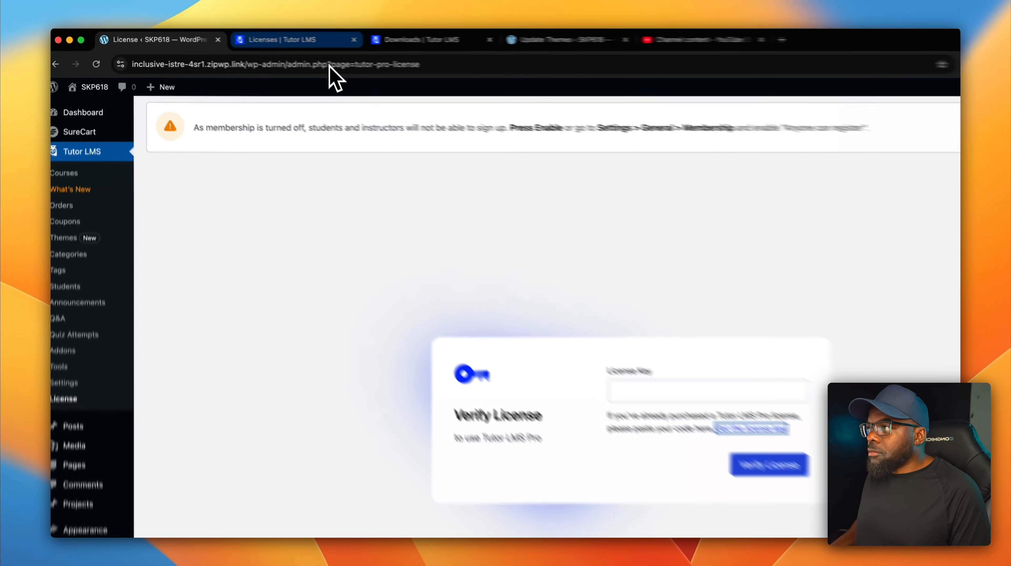
left_click(286, 38)
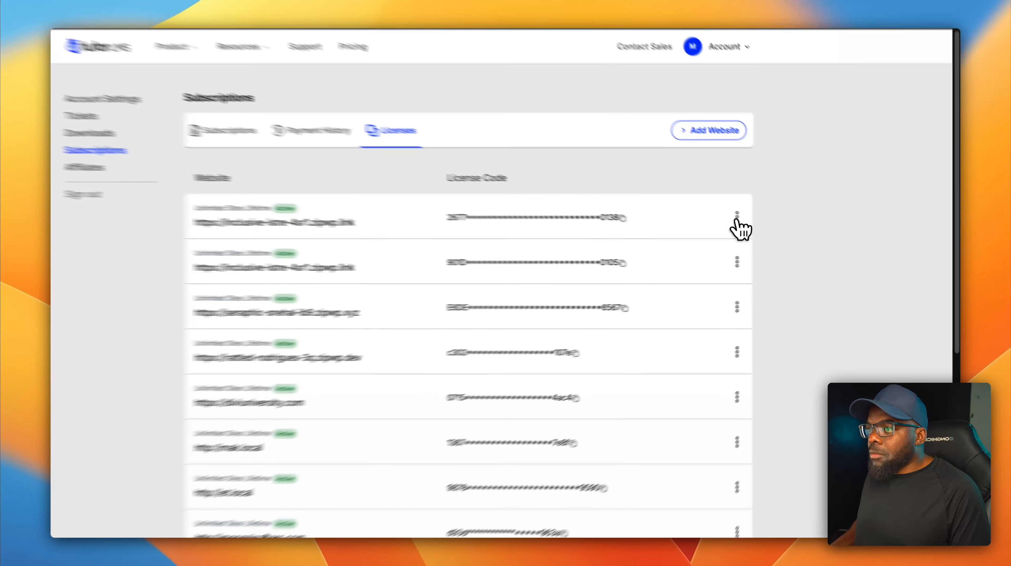
left_click(773, 227)
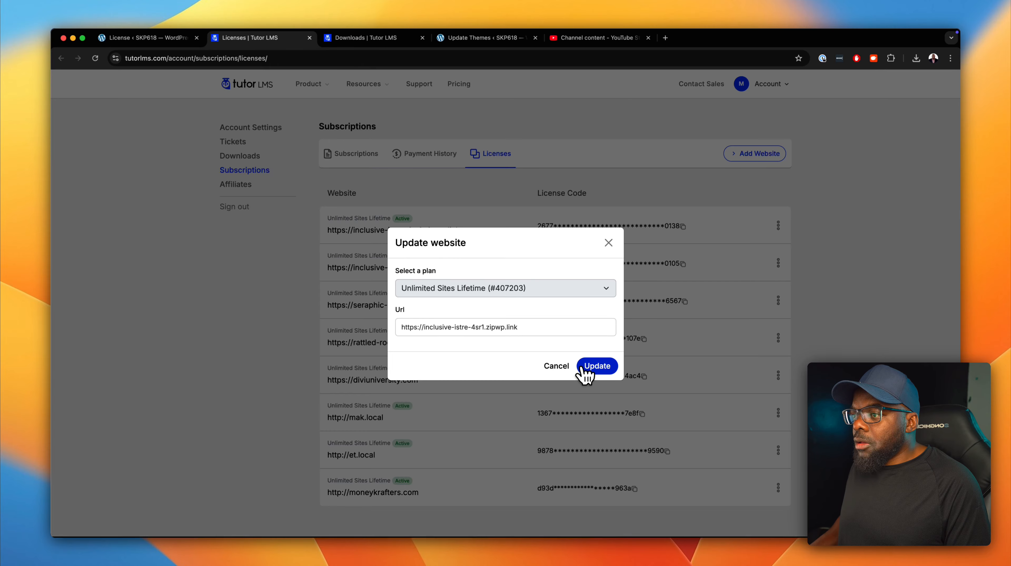
left_click(557, 366)
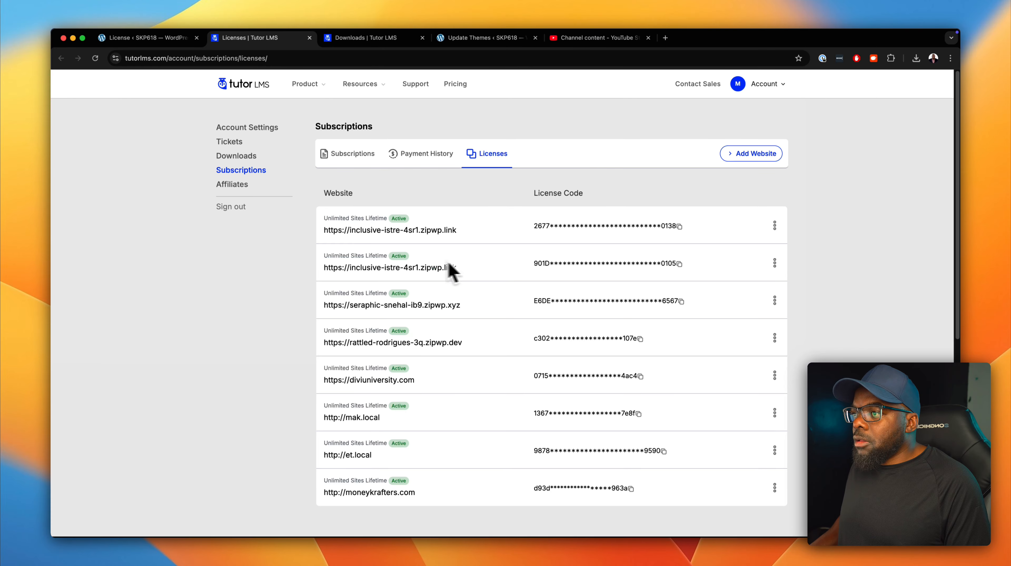
Copy the newest entry's license key into the WordPress License page, verify it and connect the license to the site.
left_click(679, 227)
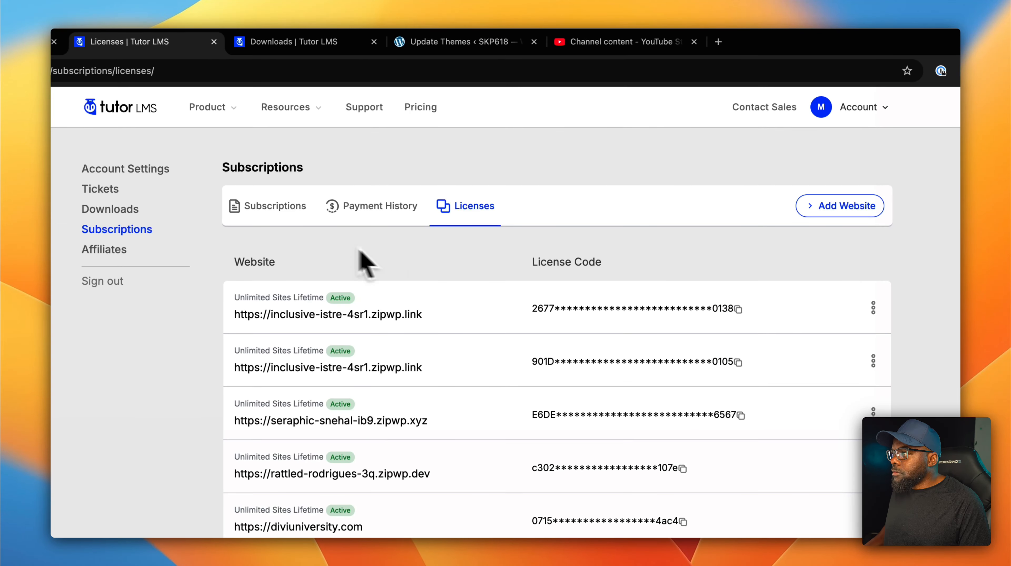
left_click(170, 41)
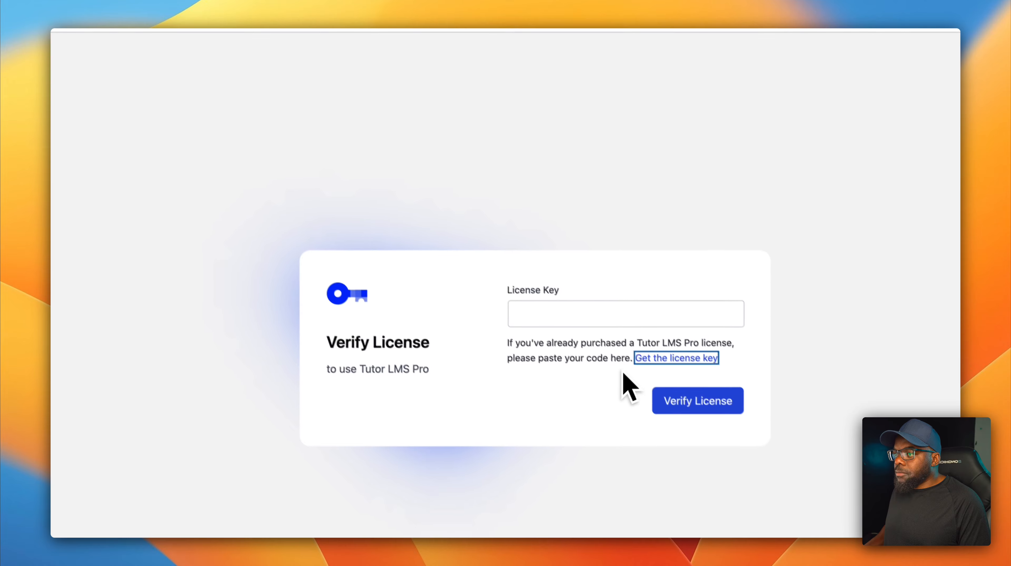
left_click(618, 312)
key("super+v")
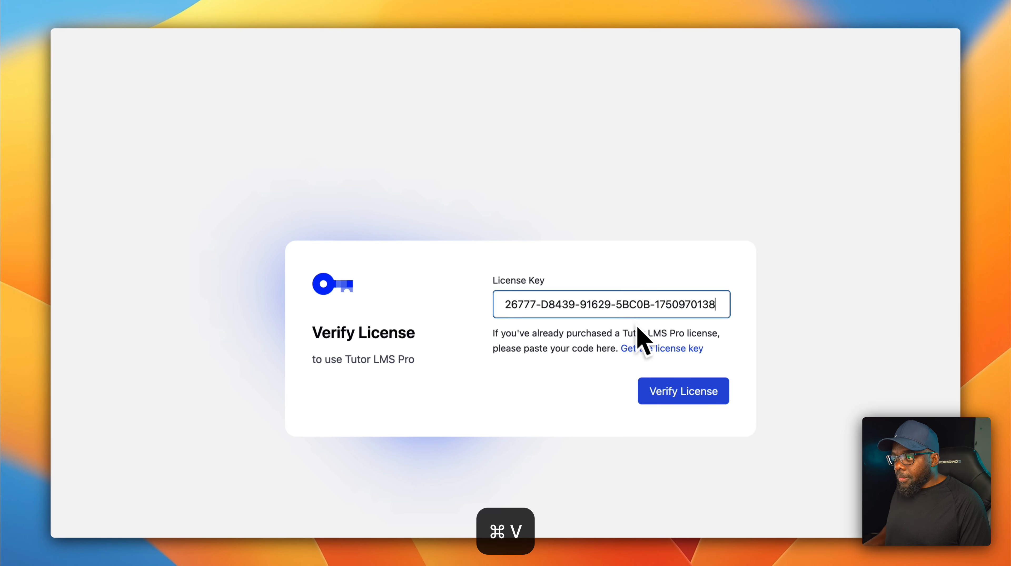
left_click(715, 397)
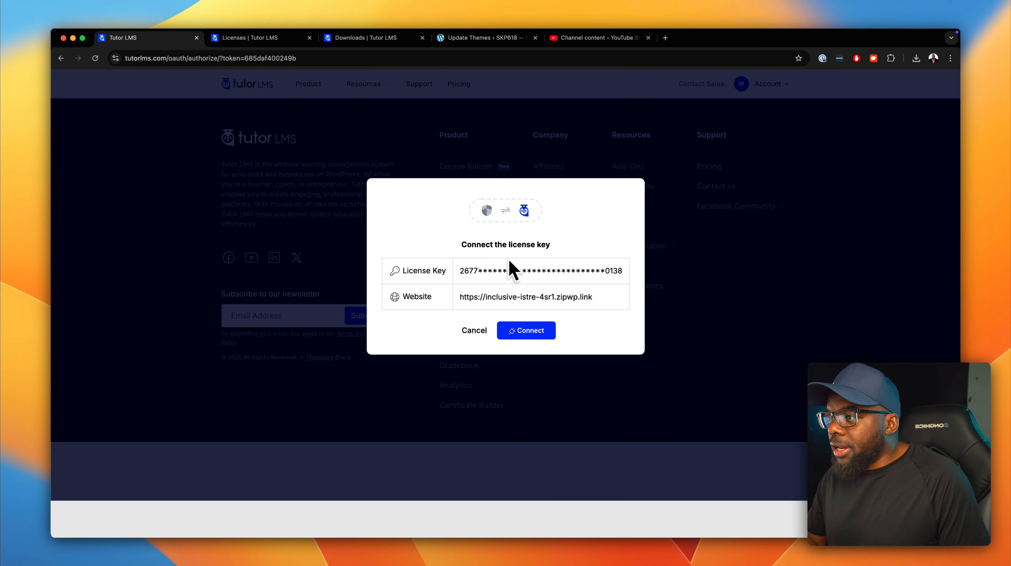
left_click(531, 333)
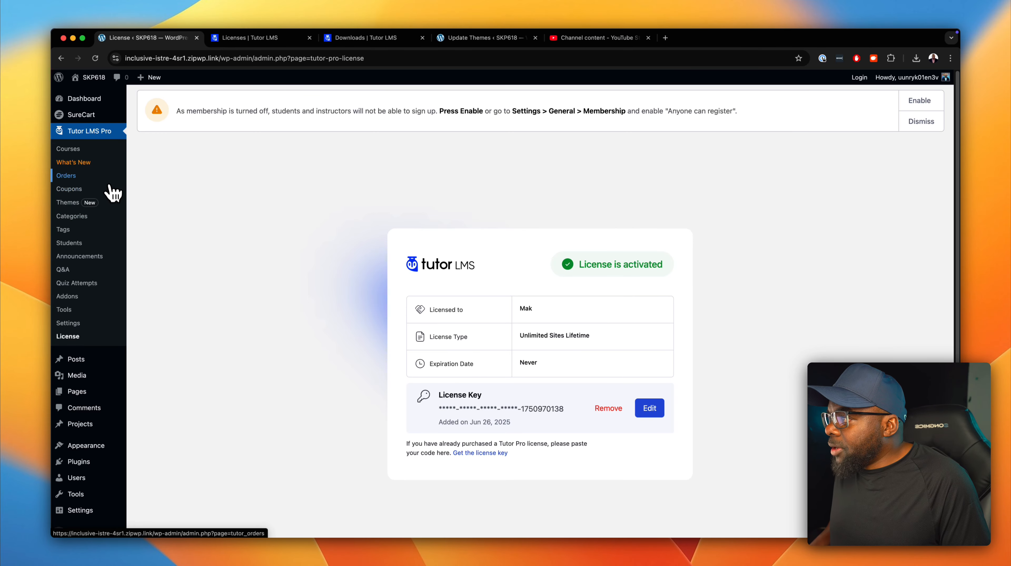
Create a new Tutor LMS course and title it with the instructor's first name in possessive form followed by "Course".
left_click(71, 150)
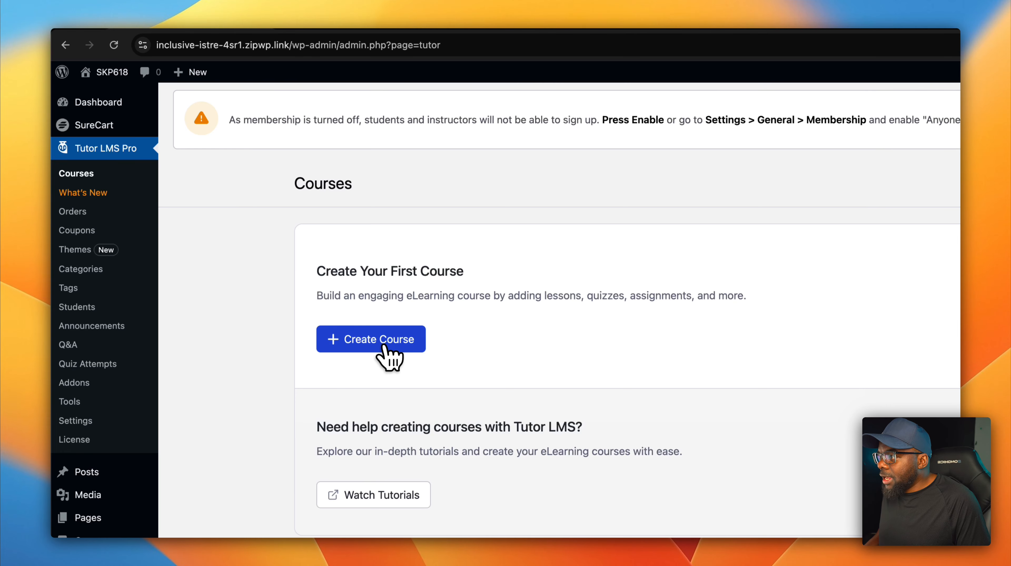
left_click(383, 347)
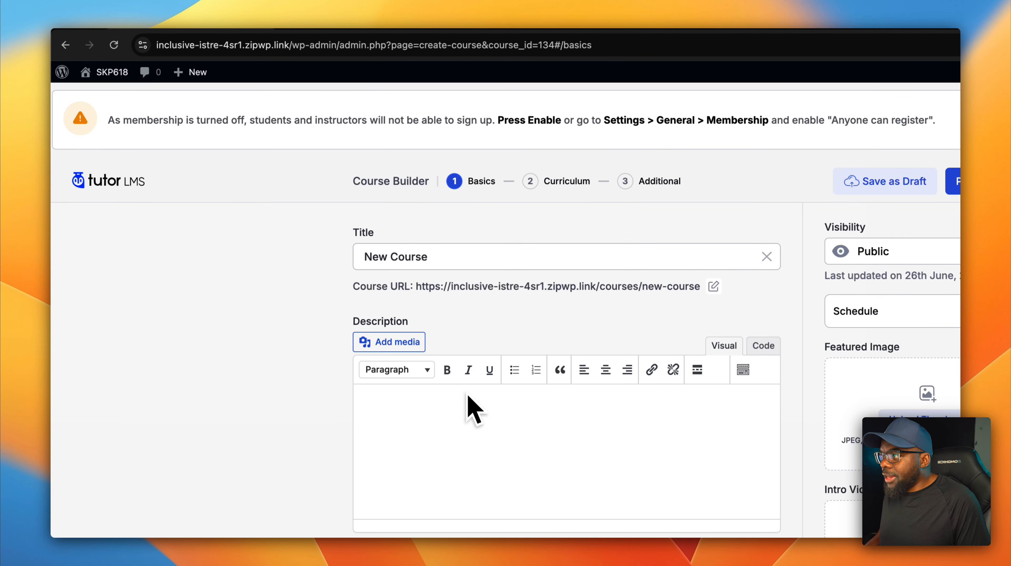
triple_click(481, 261)
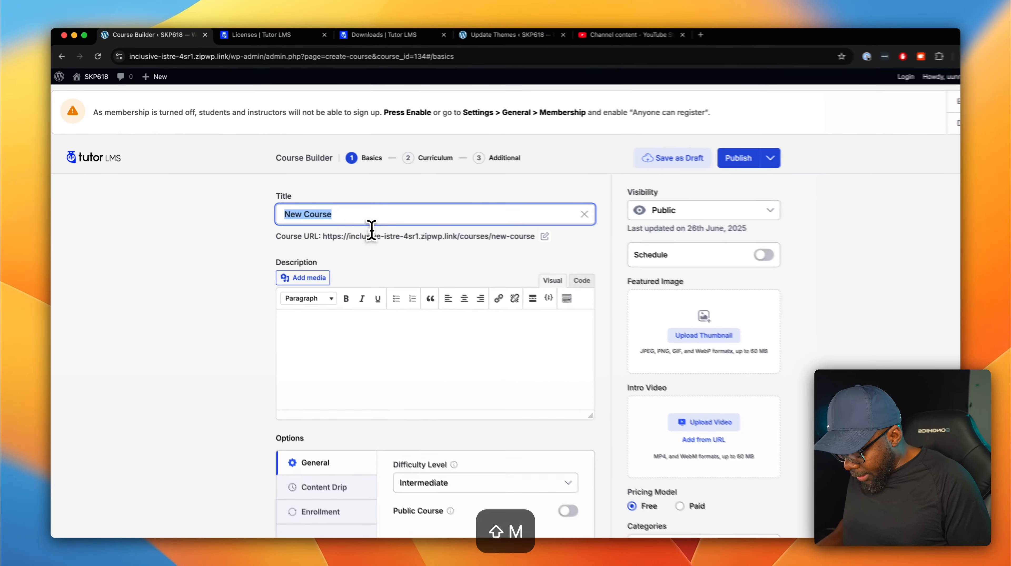
type("Mak's")
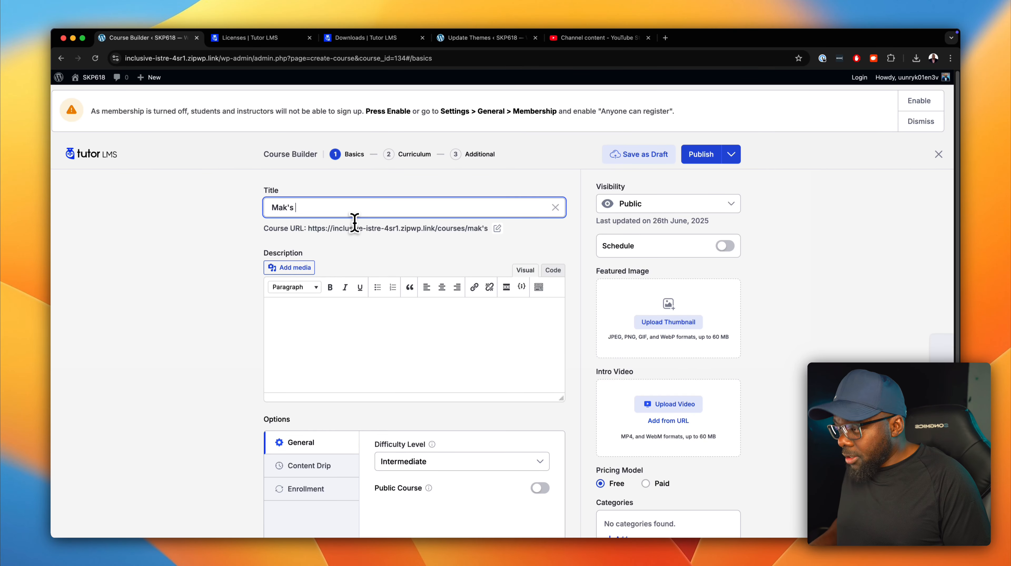
type(" Course")
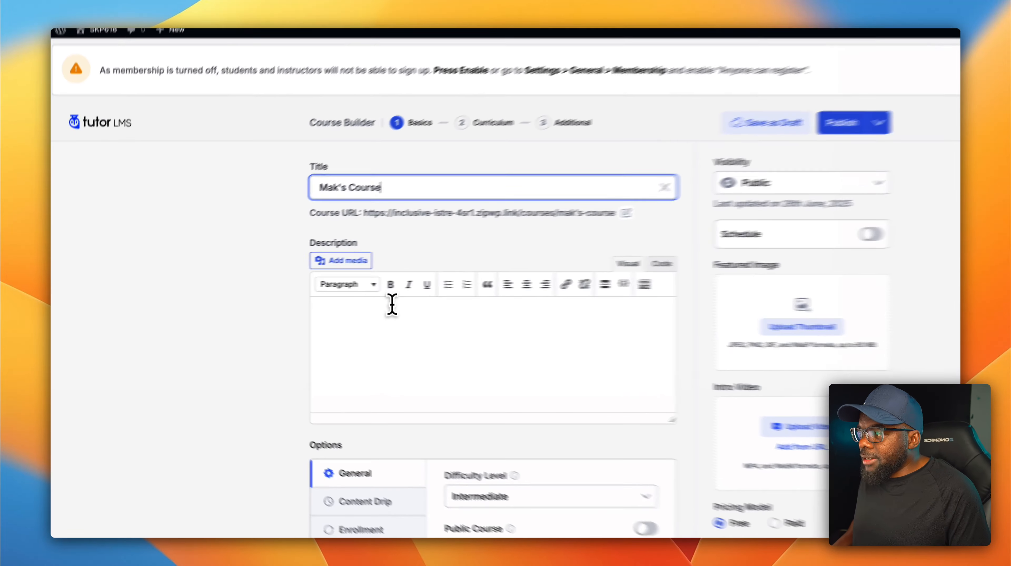
Open the Lorem 2 placeholder text generator at lorem2.com in a new browser tab to get text for the course description.
left_click(328, 322)
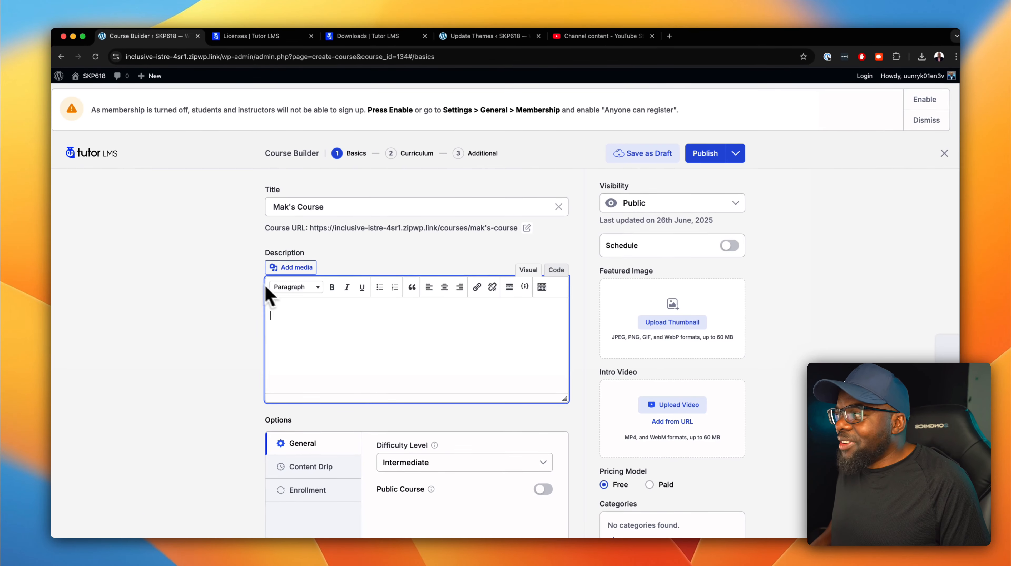
left_click(666, 38)
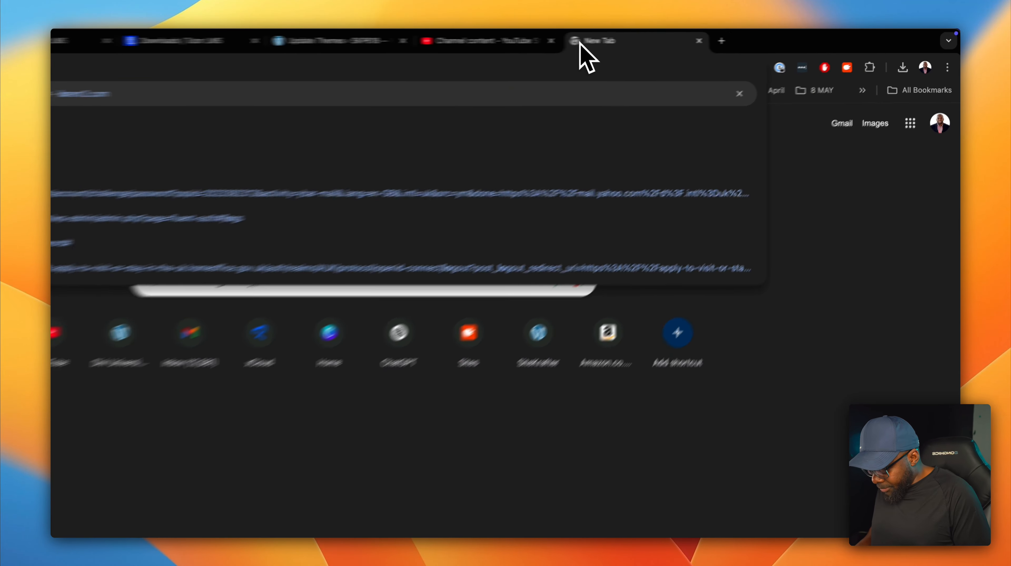
type("loren")
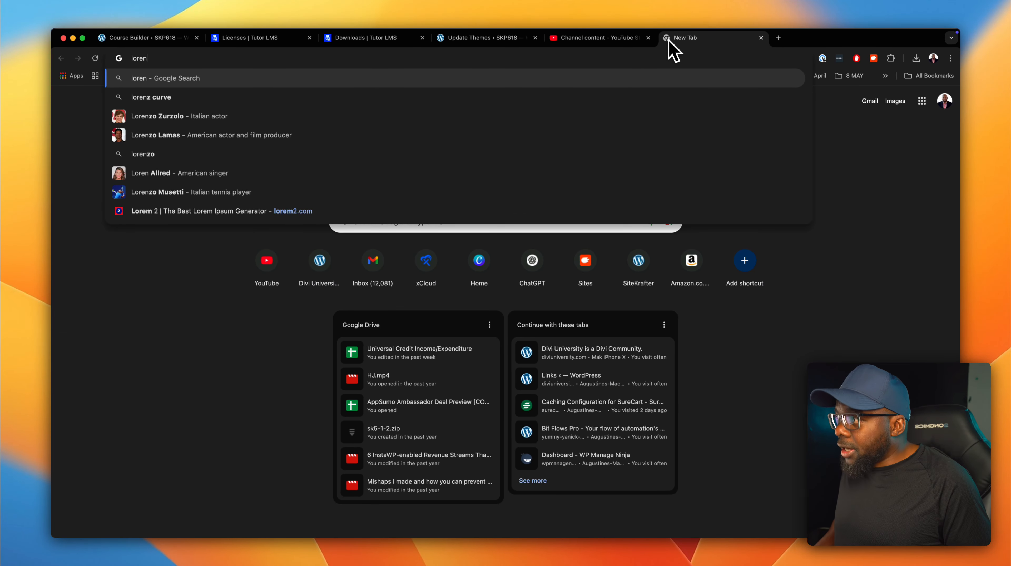
key("BackSpace")
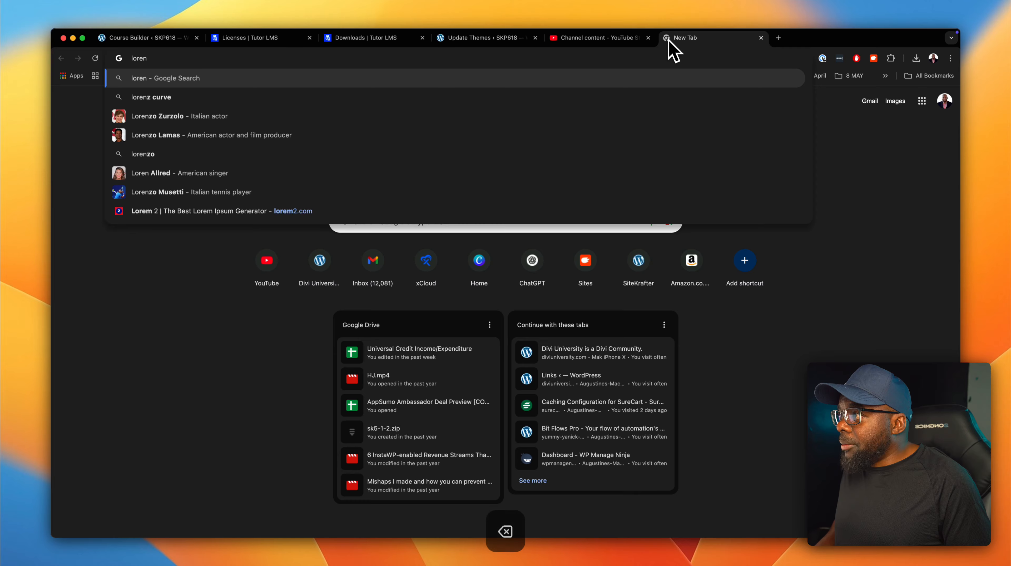
key("Down")
key("Return")
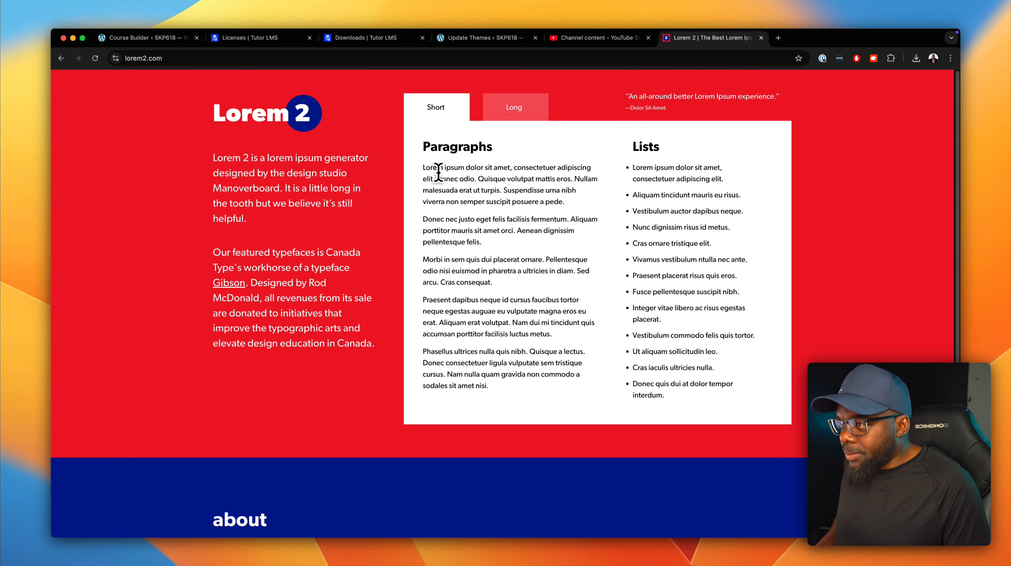
Copy the first two short lorem ipsum paragraphs and paste them into the course description in the WordPress course builder.
left_click_drag(421, 168, 578, 255)
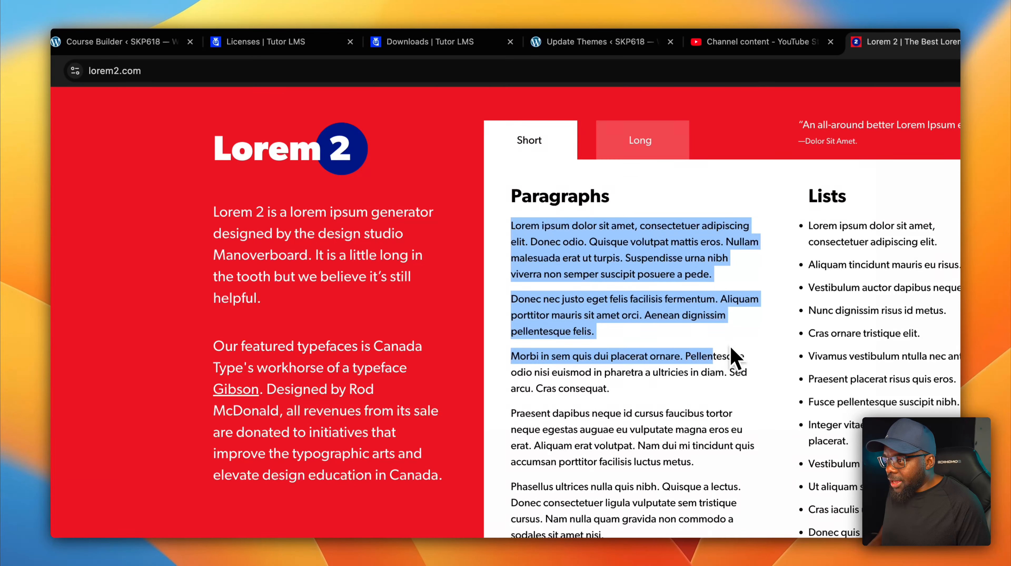
left_click_drag(731, 349, 736, 342)
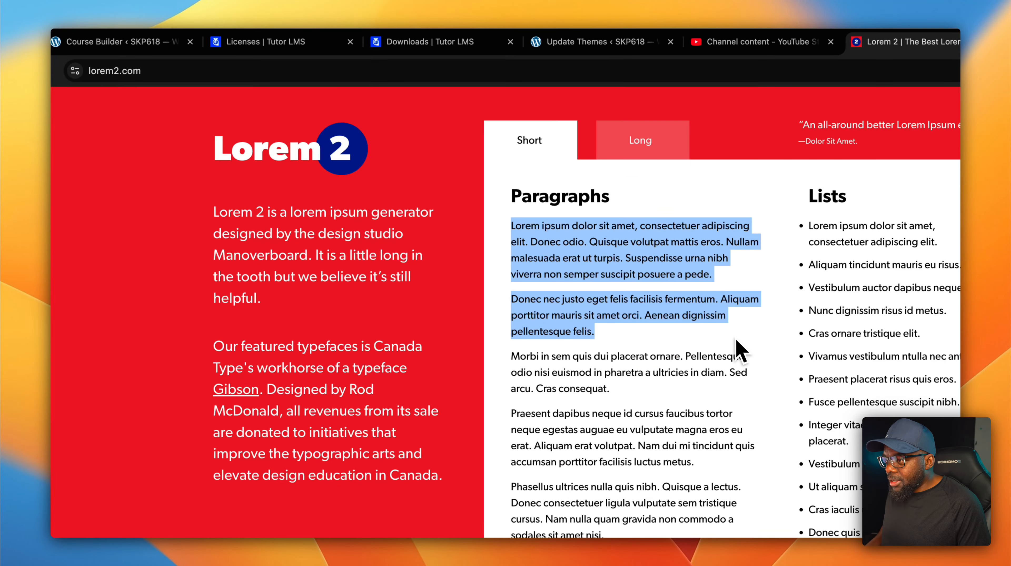
key("super+c")
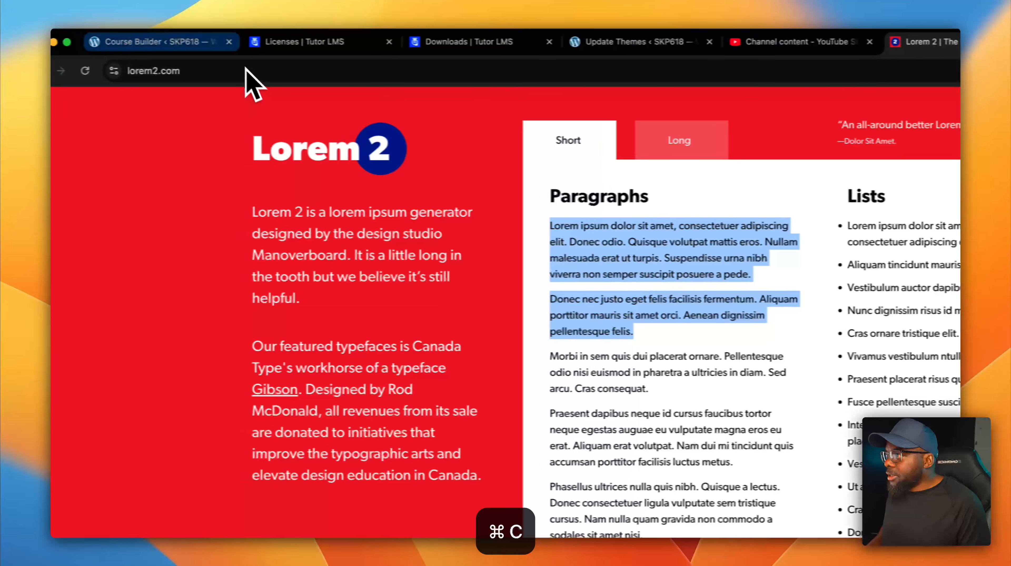
left_click(175, 48)
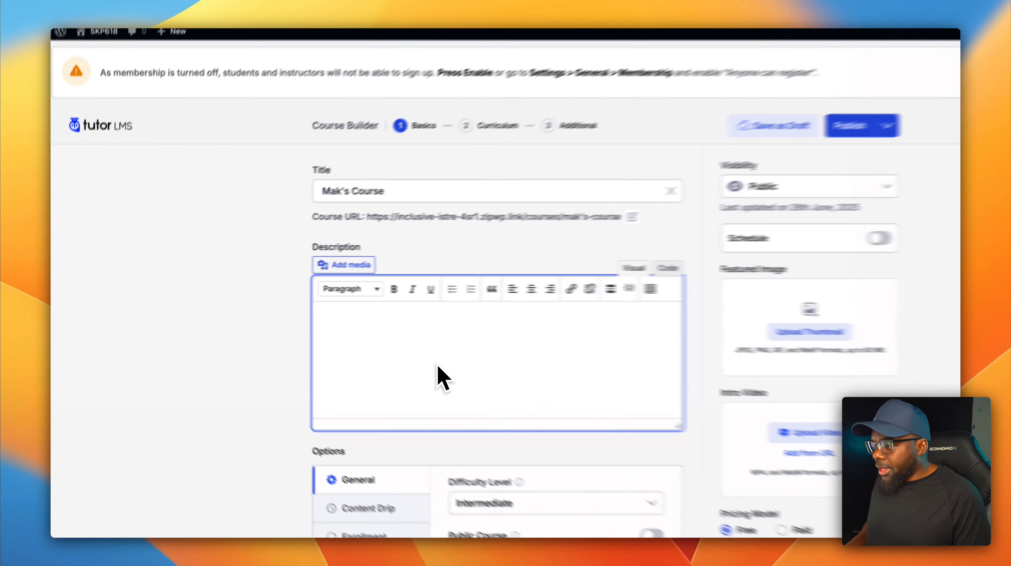
key("super+v")
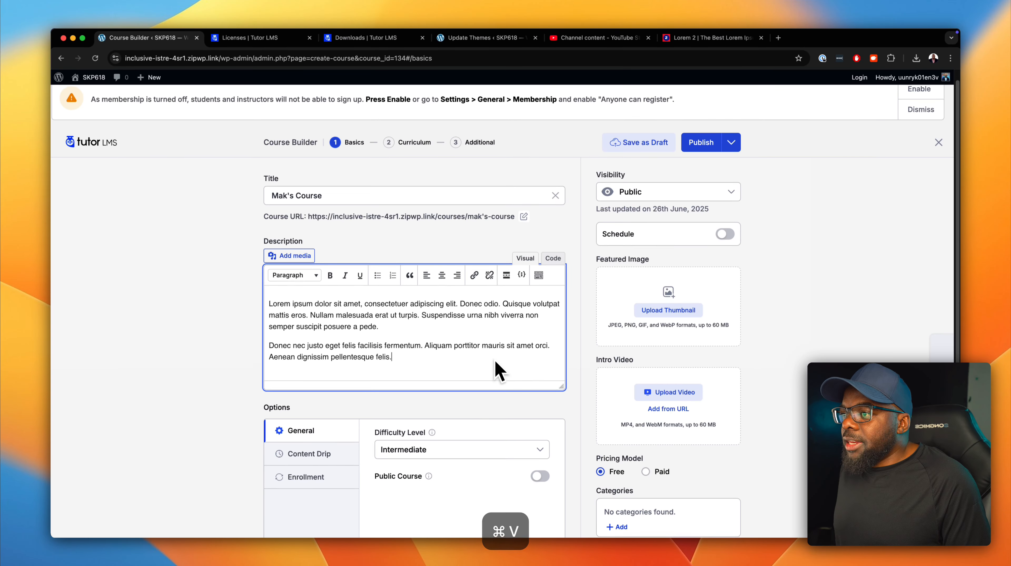
Set the course's difficulty level to Beginner, and switch the Public Course option on and back off.
scroll(497, 368, "down", 2)
scroll(500, 369, "down", 3)
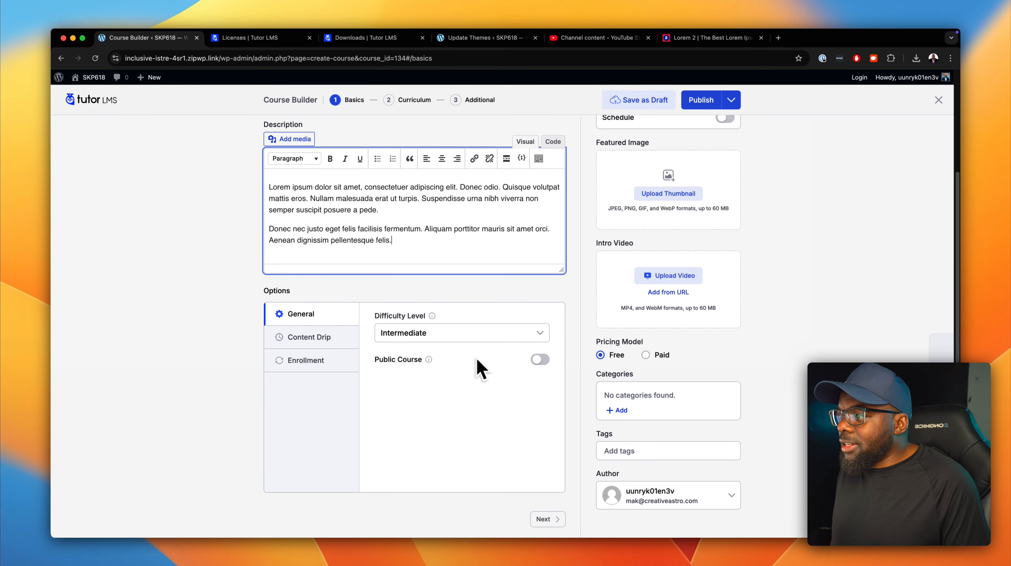
left_click(529, 341)
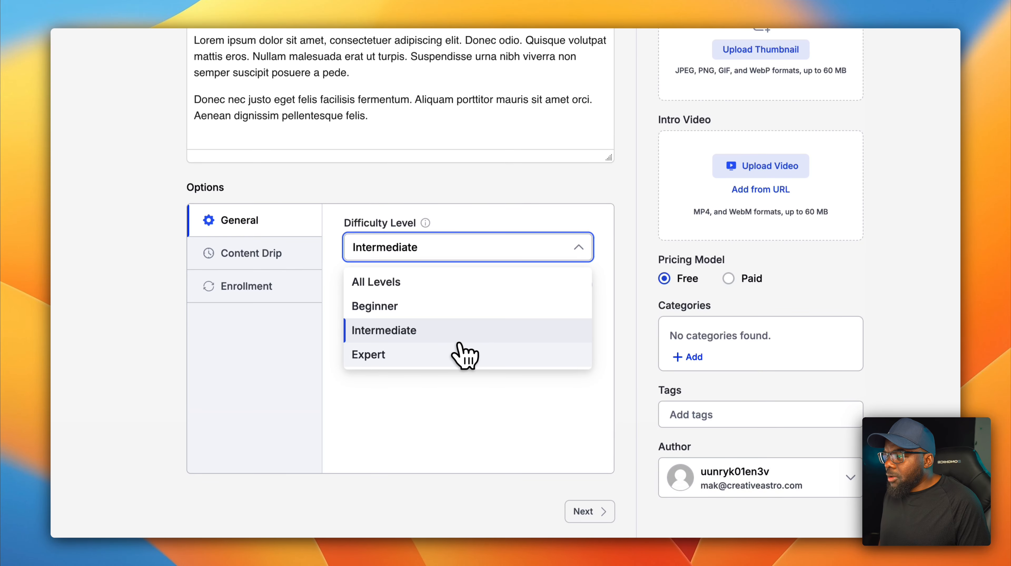
left_click(450, 305)
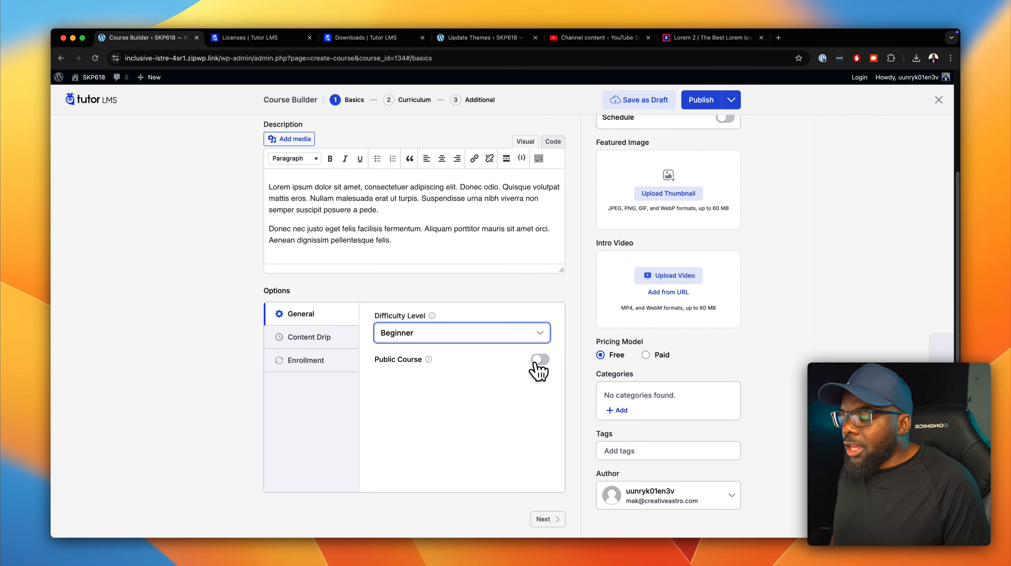
left_click(542, 360)
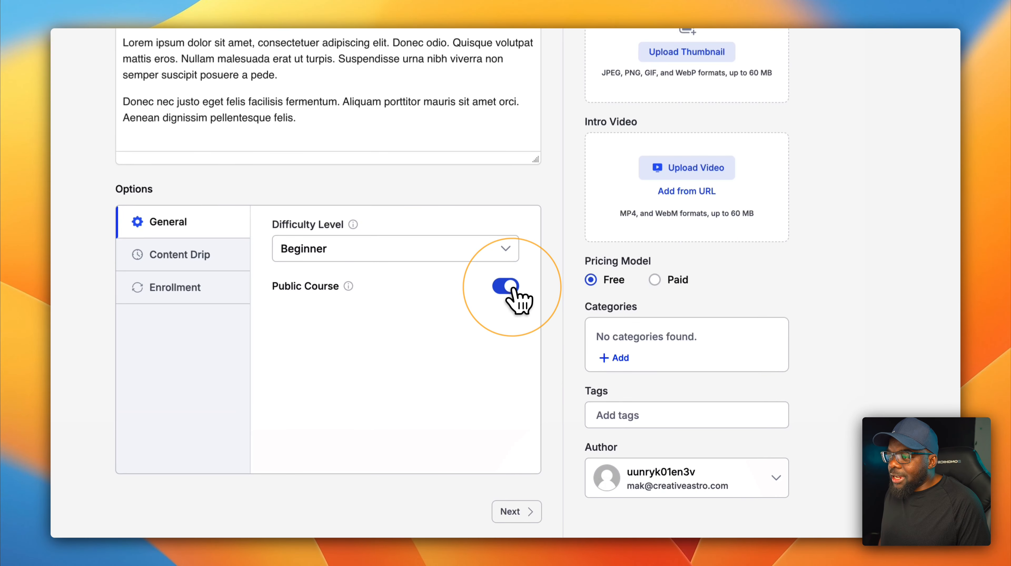
left_click(501, 288)
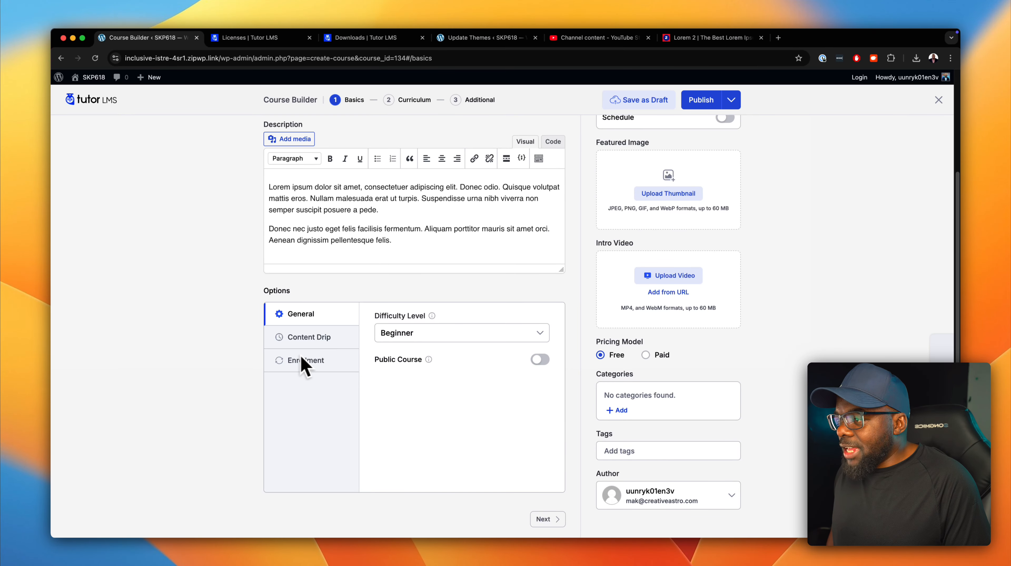
Set the course's featured image to the laptop code photo pexels-negativespace-34600.jpg from the media library.
scroll(395, 357, "up", 2)
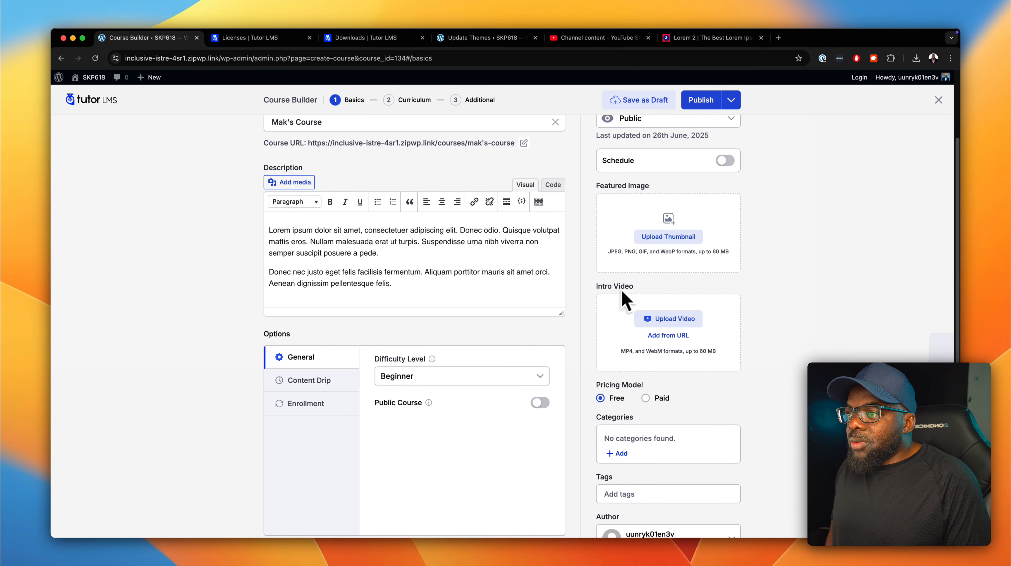
scroll(638, 288, "up", 1)
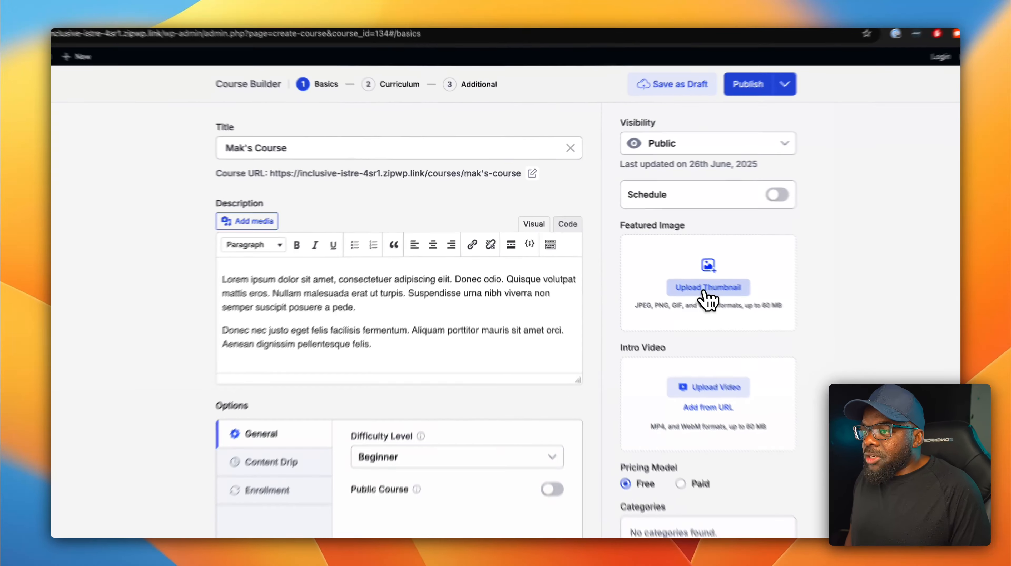
left_click(667, 272)
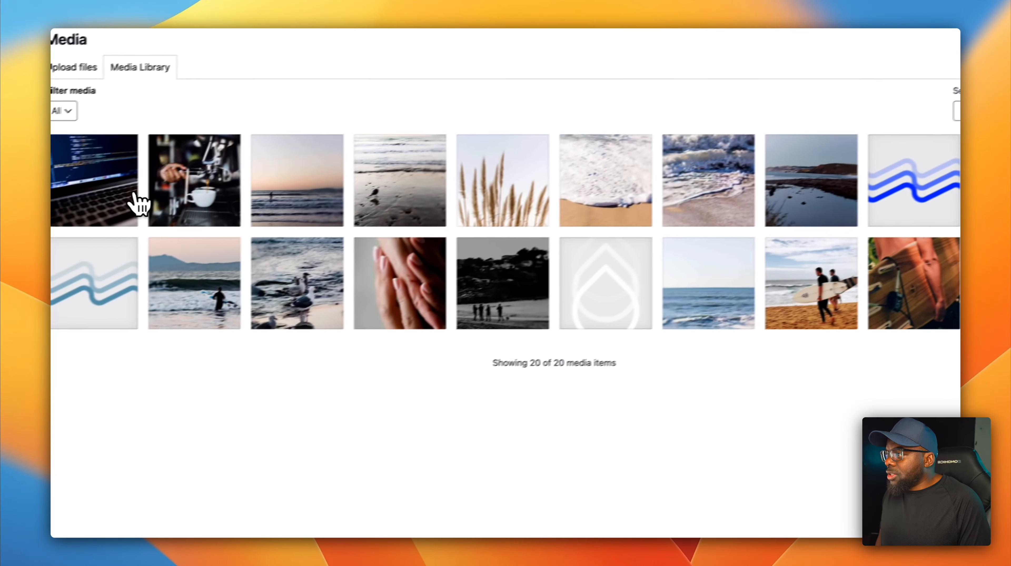
left_click(121, 192)
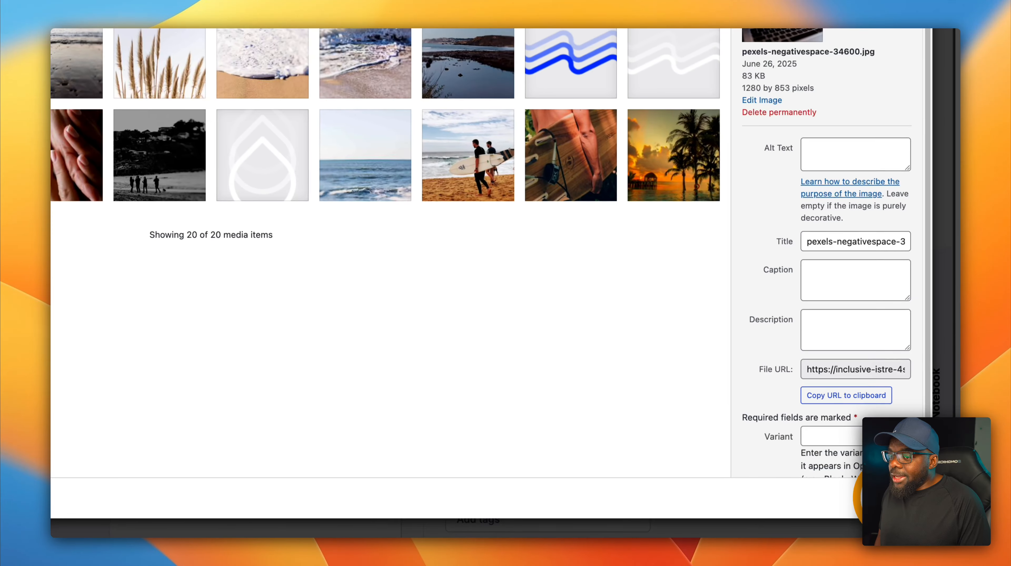
left_click(897, 497)
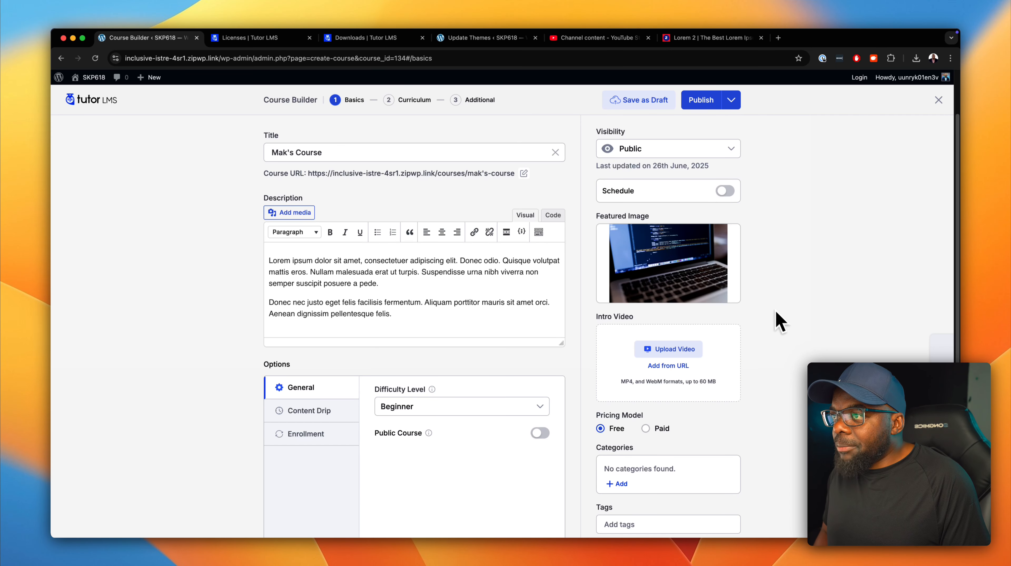
Change the course's pricing model to Paid with a regular price of $199, and publish the course.
scroll(804, 339, "down", 5)
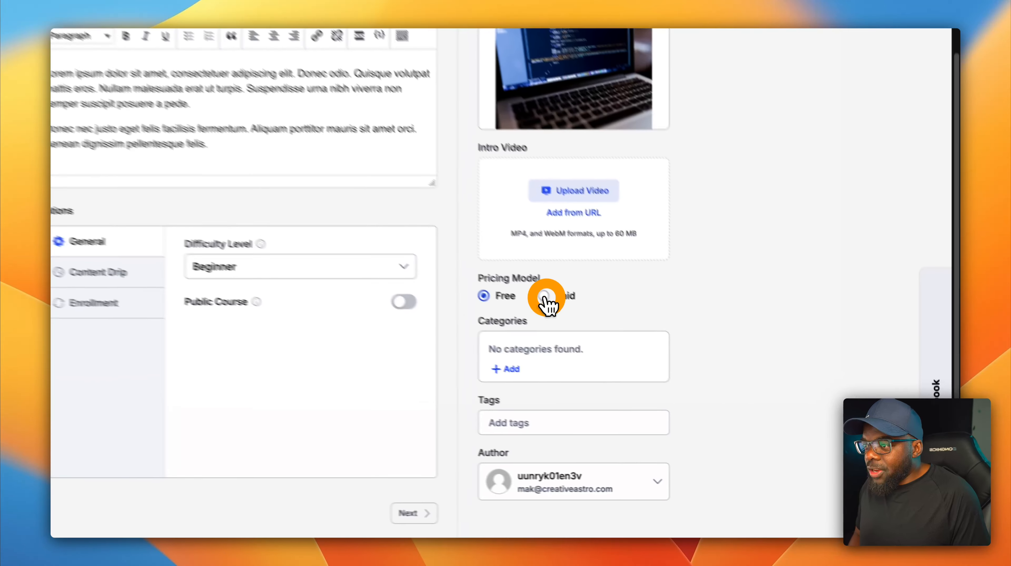
left_click(646, 356)
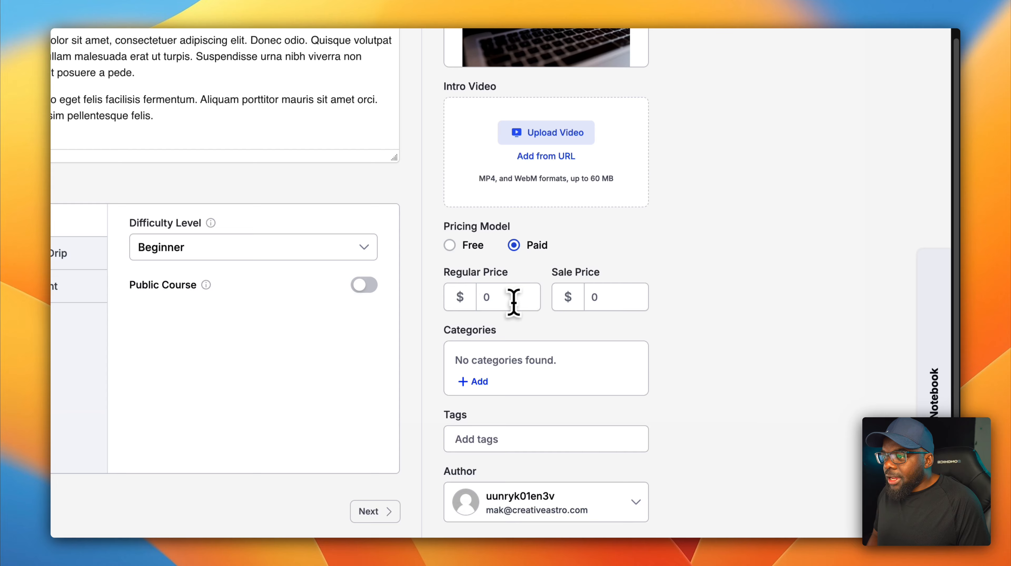
left_click(491, 298)
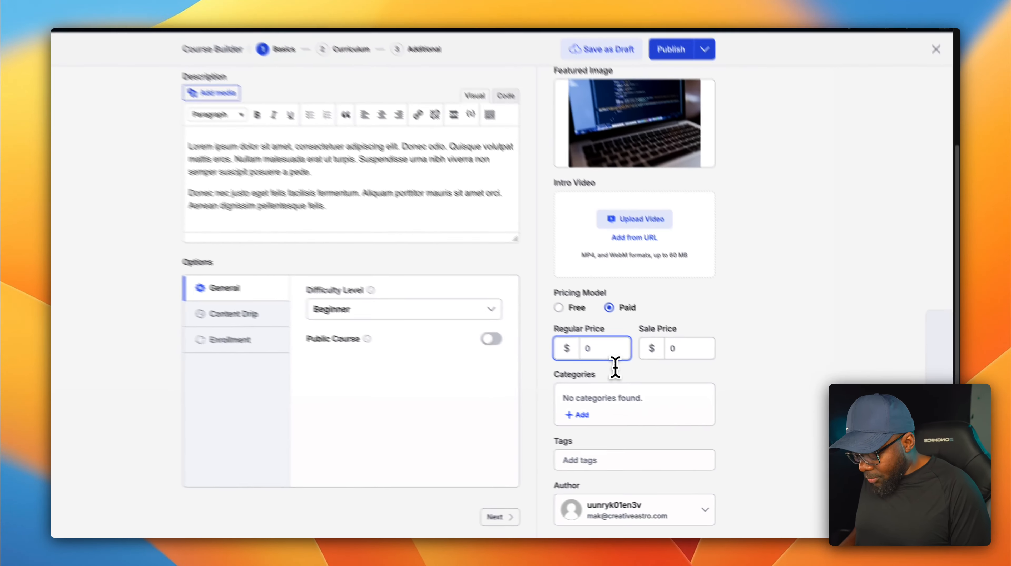
type("199")
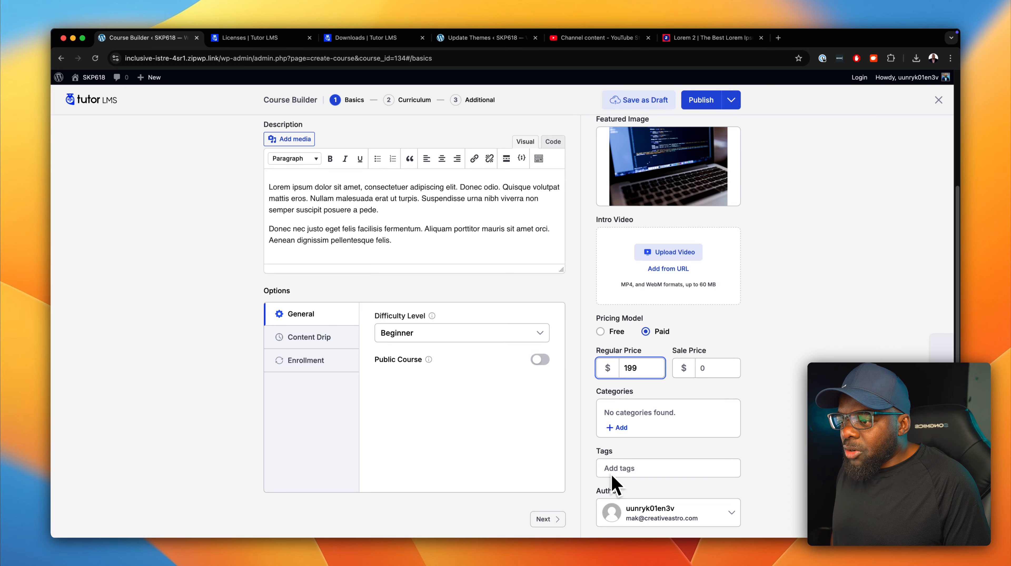
scroll(757, 313, "up", 5)
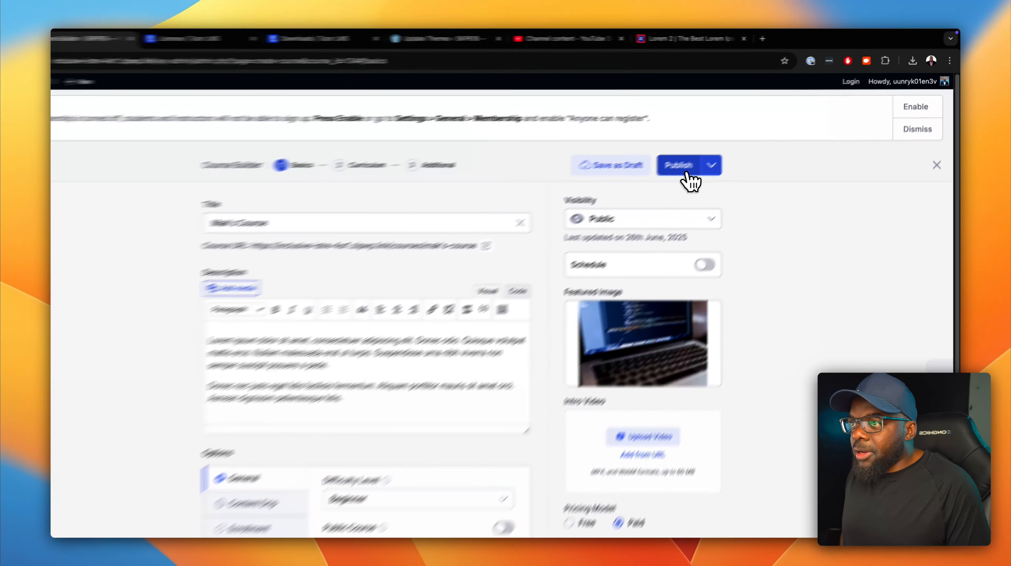
left_click(701, 155)
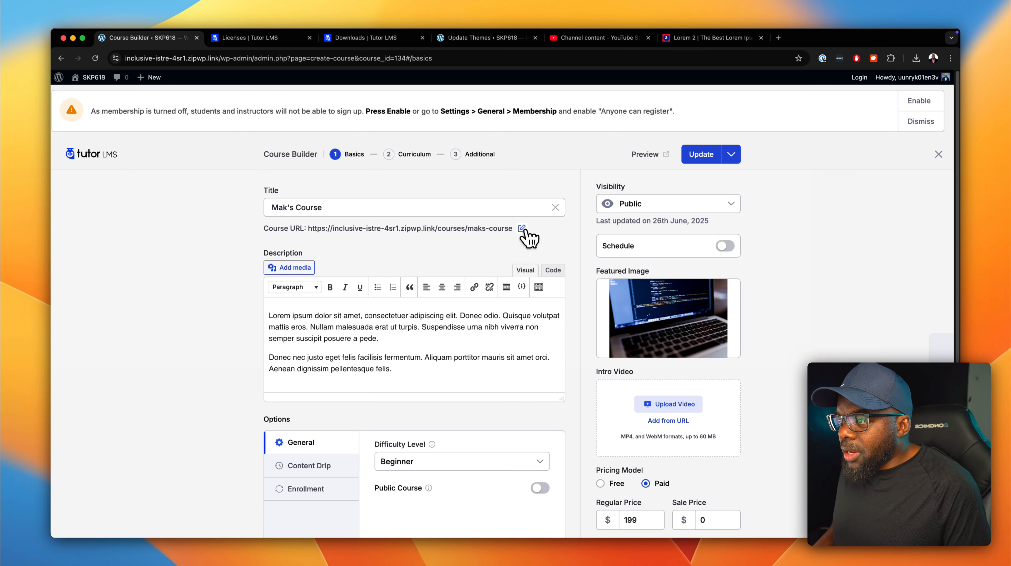
Open the published course's page from its course URL, look it over, and add the course to the cart.
left_click(492, 230)
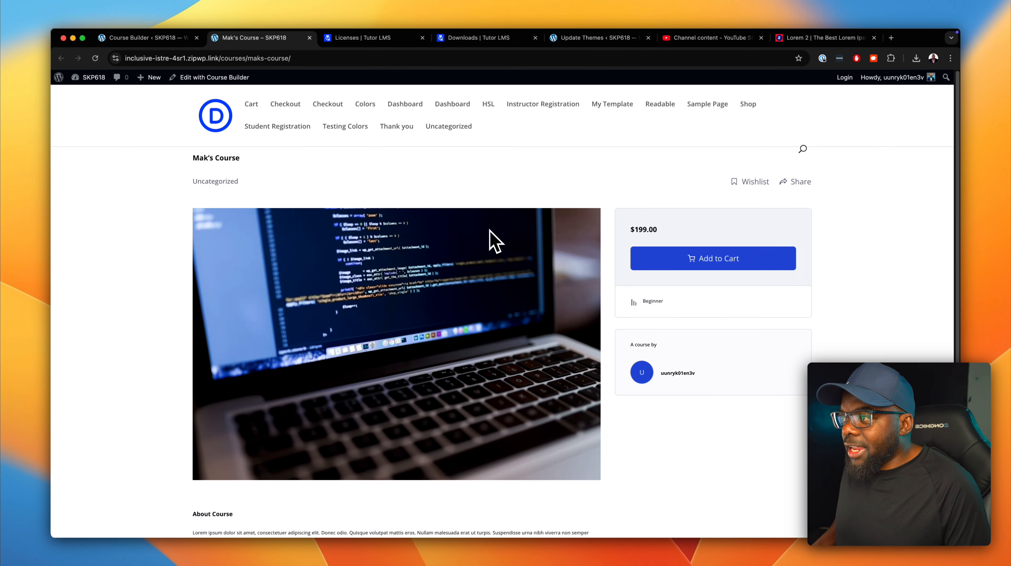
scroll(499, 338, "down", 3)
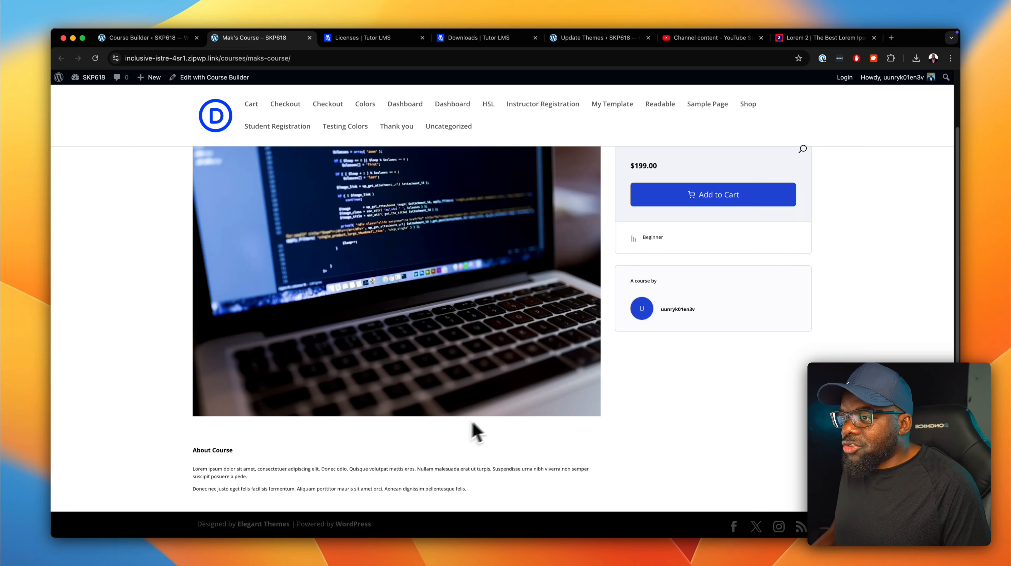
scroll(477, 432, "up", 3)
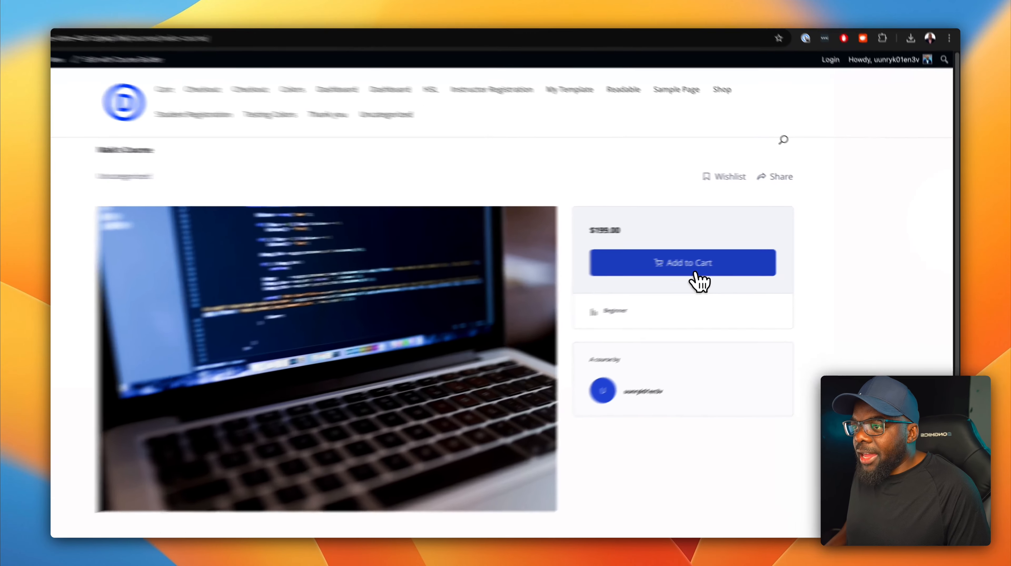
left_click(728, 262)
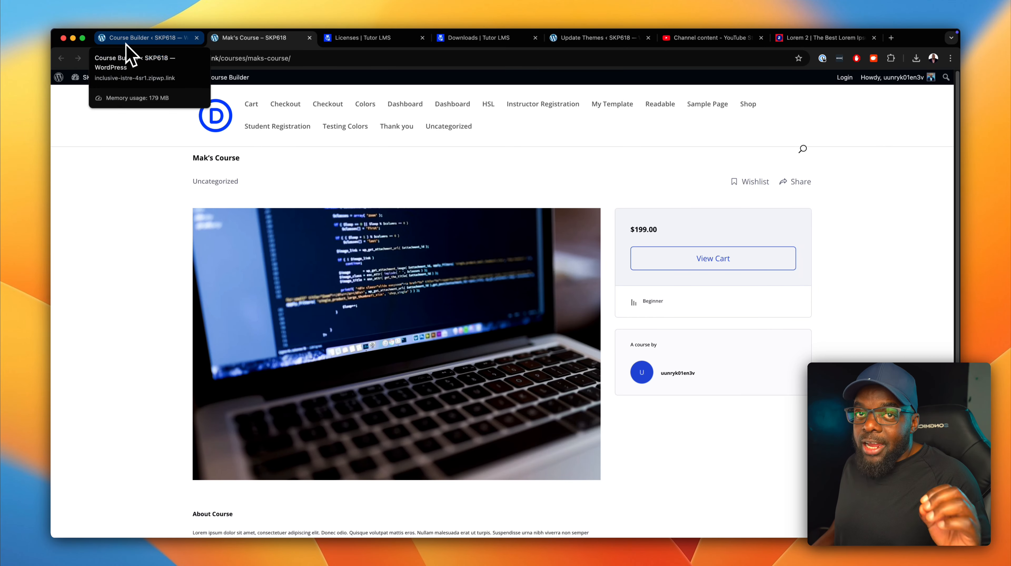
Return to the course builder and add a curriculum topic titled "How To Design Websites".
left_click(126, 44)
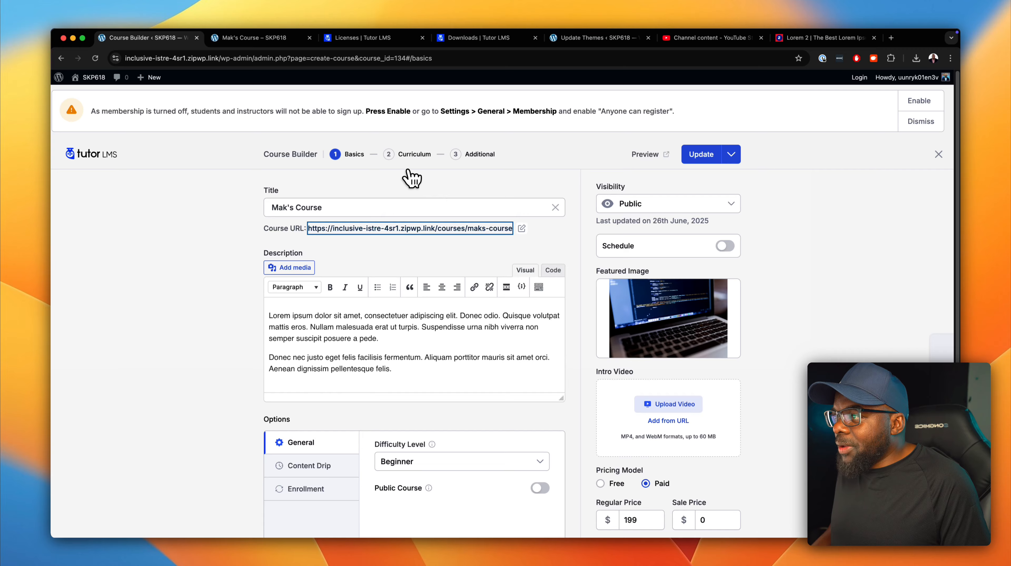
left_click(413, 155)
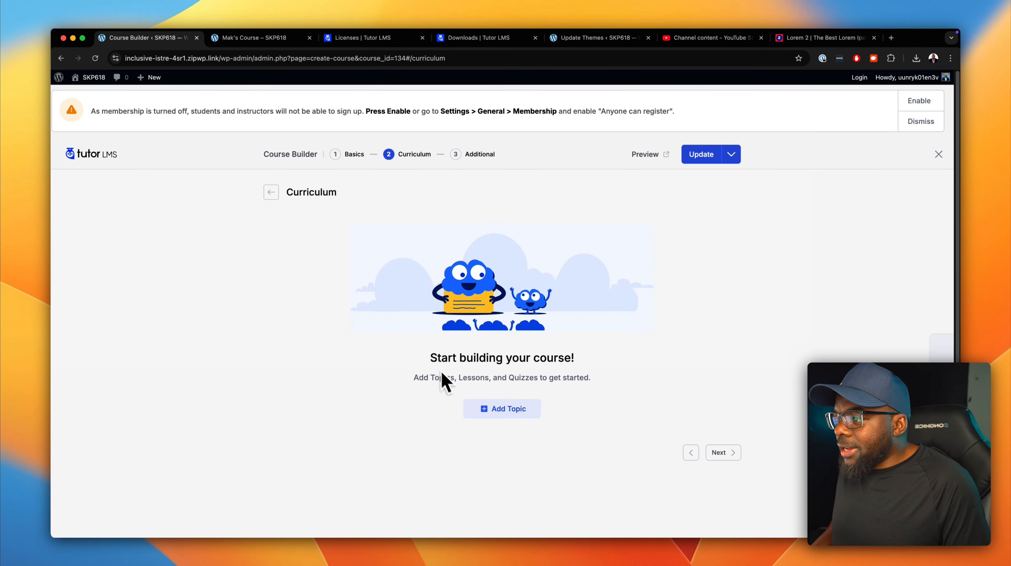
left_click(505, 410)
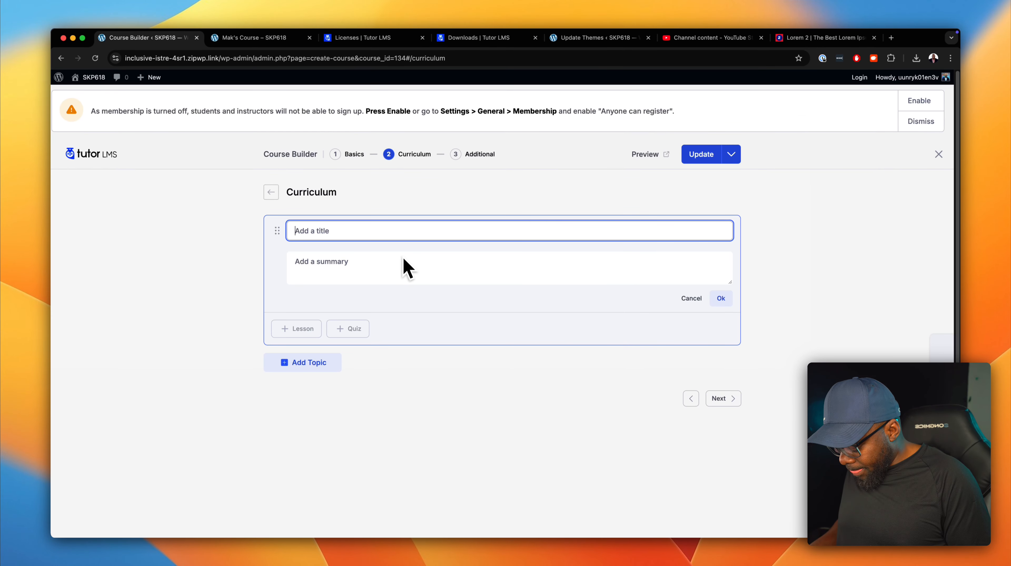
type("How")
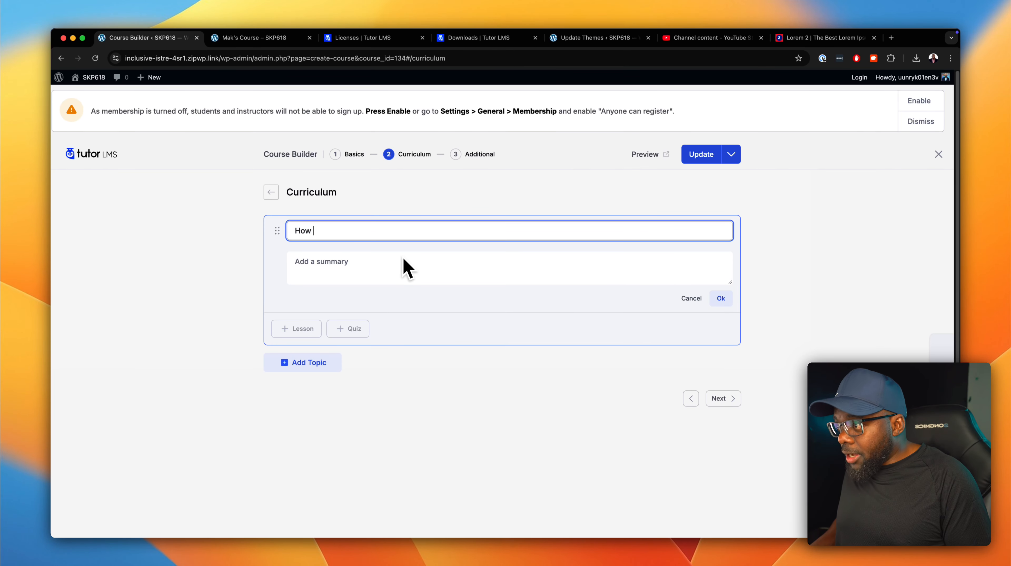
type(" To D")
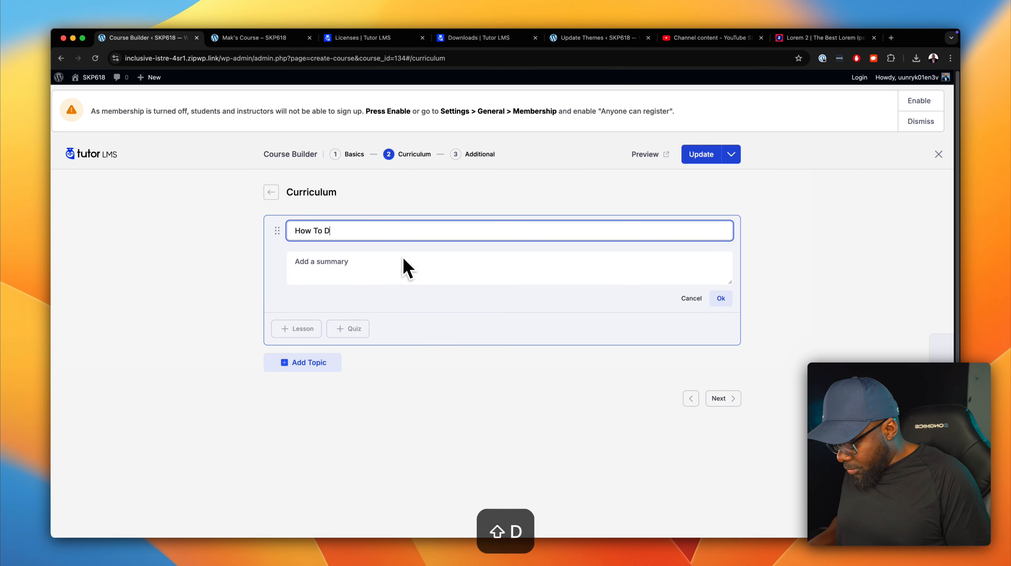
type("esign Wesites")
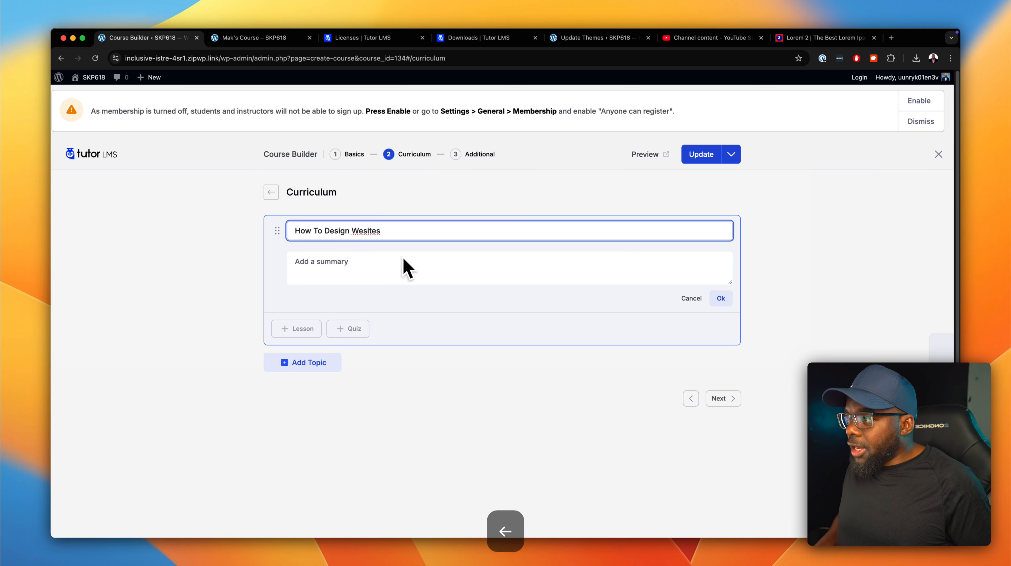
key("Left")
key("BackSpace")
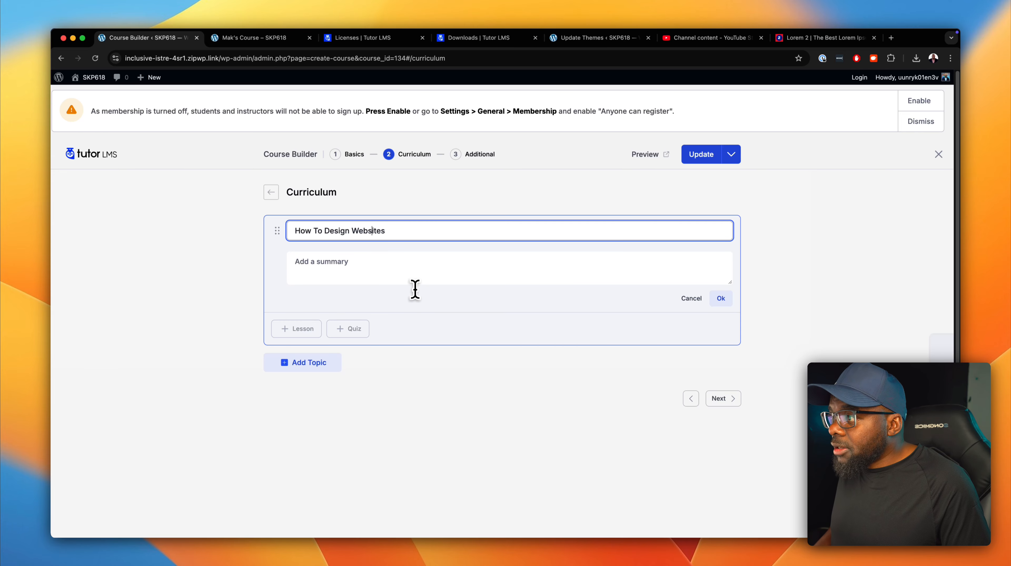
Paste the two lorem ipsum paragraphs as the topic's summary and save the topic.
left_click(420, 277)
type("Donec nec justo eget felis facilisis fermentum. Aliquam porttitor mauris sit amet orci. Aenean dignissim pellentesque felis.")
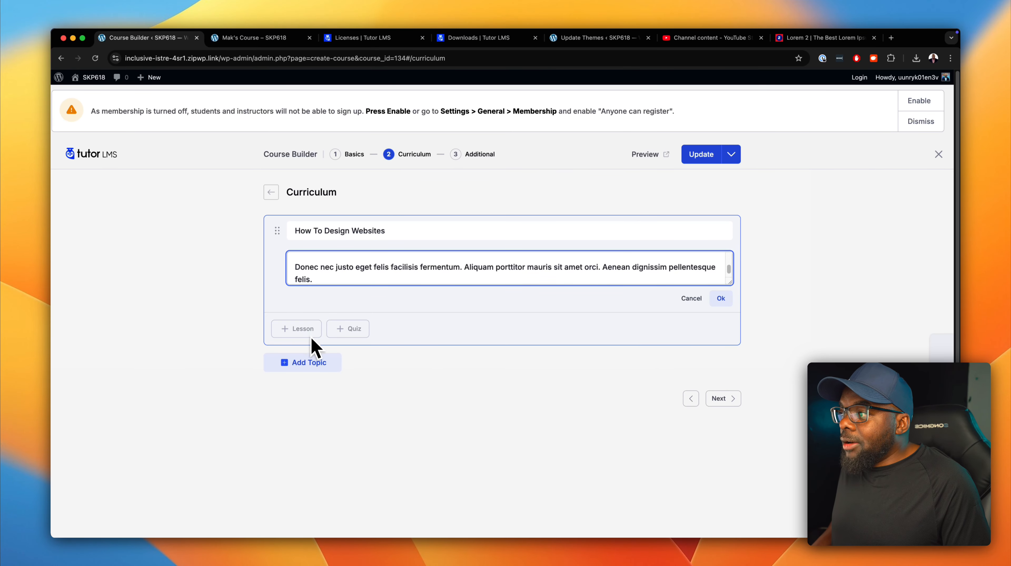
left_click(721, 298)
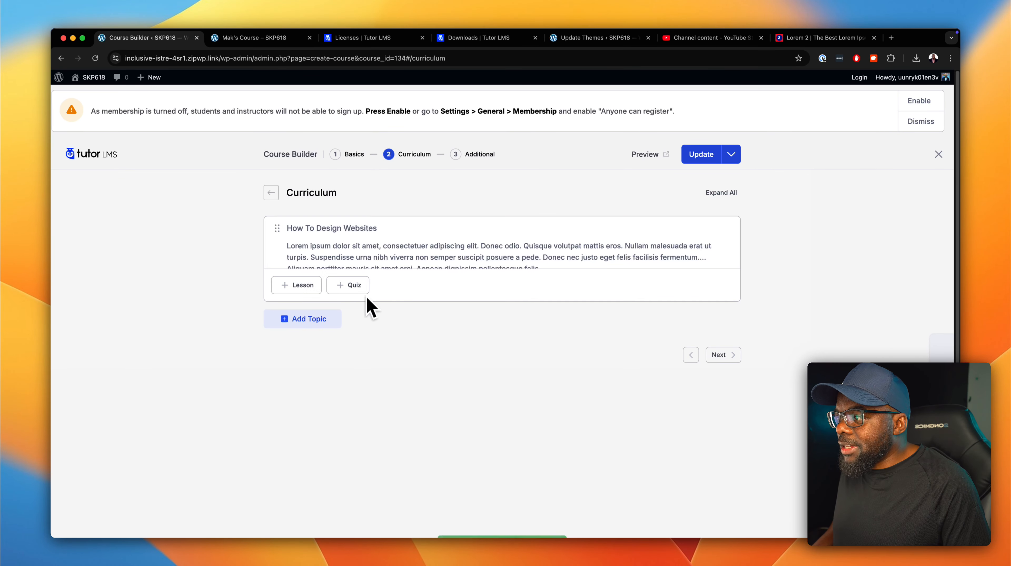
Add a lesson named "Getting Started" to the "How To Design Websites" topic and paste the two lorem ipsum paragraphs as its content.
left_click(303, 288)
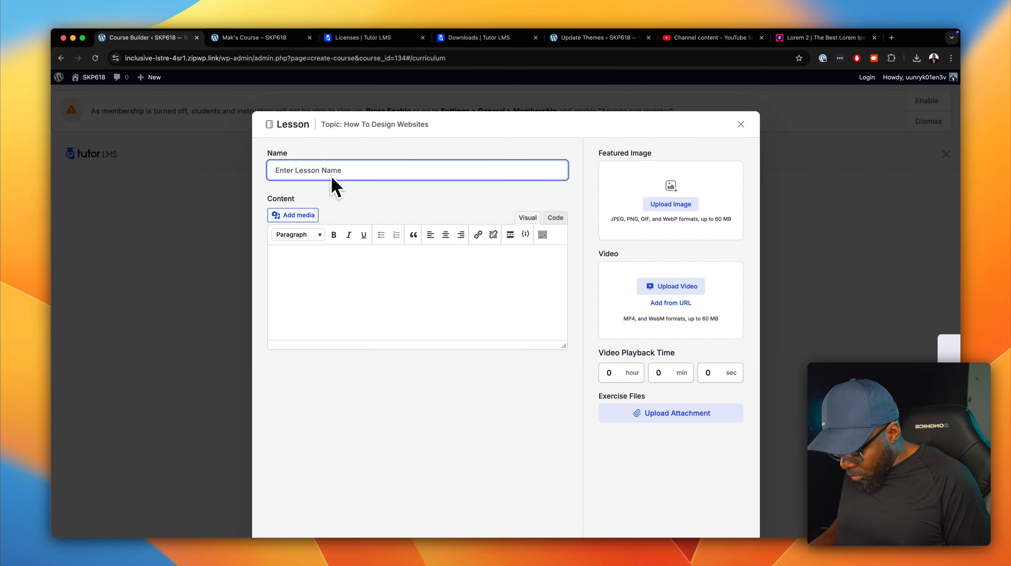
type("Get")
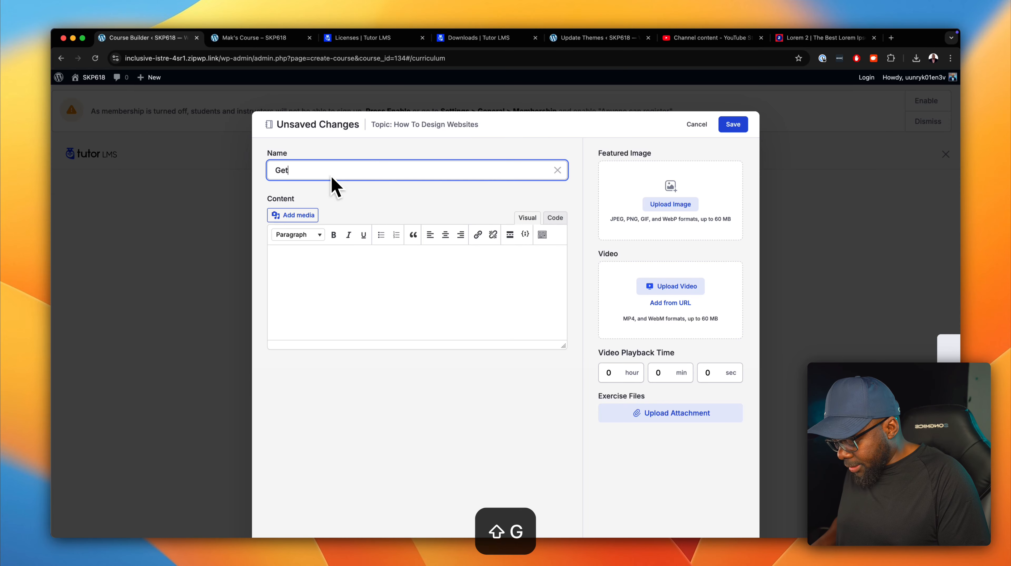
type("ting Start")
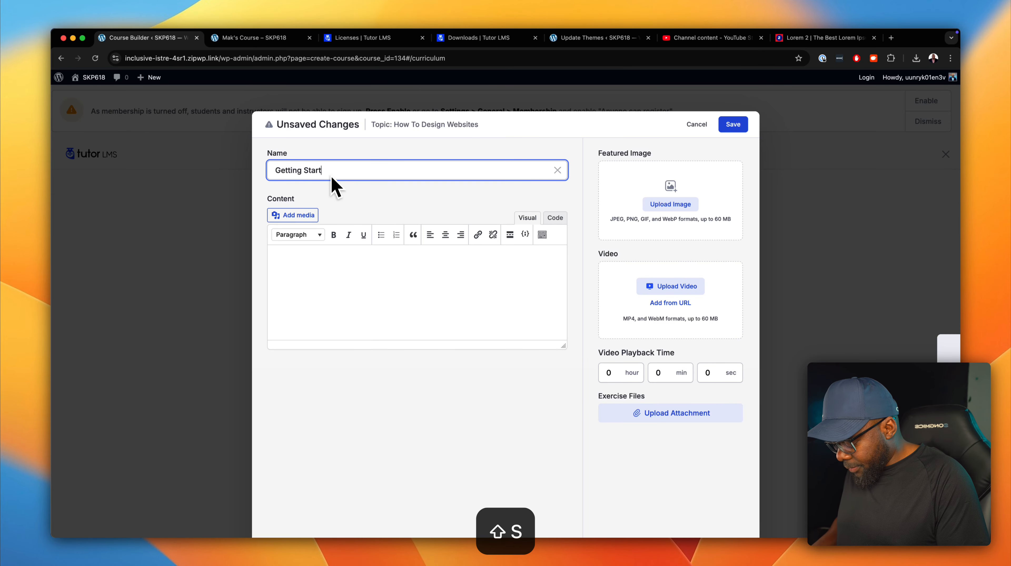
type("ed")
left_click(307, 277)
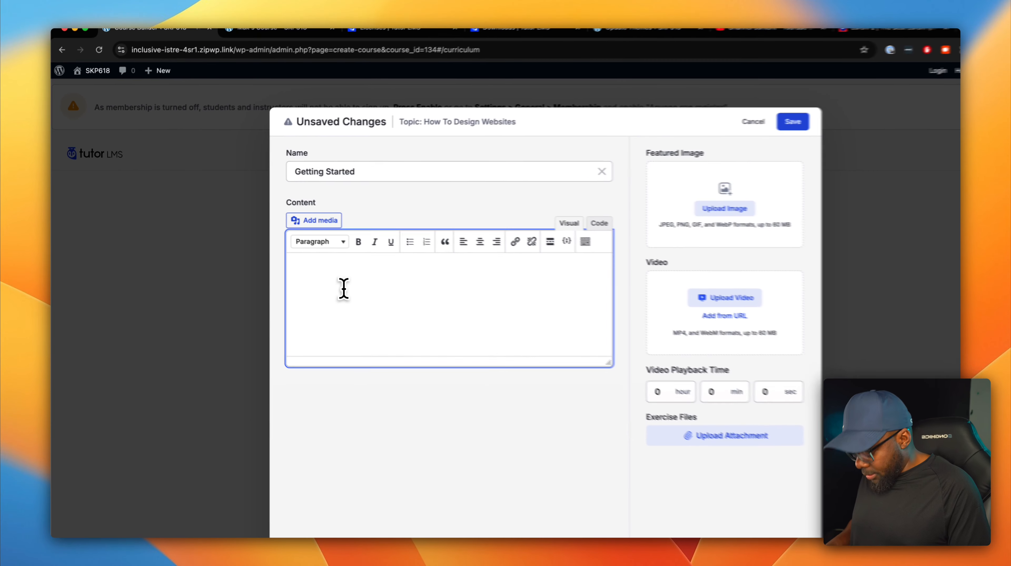
type("Lorem ipsum dolor sit amet, consectetuer adipiscing elit. Donec odio. Quisque volutpat mattis eros. Nullam malesuada erat ut turpis. Suspendisse urna nibh viverra non semper suscipit posuere a pede. Donec nec justo eget felis facilisis fermentum. Aliquam porttitor mauris sit amet orci. Aenean dignissim pellentesque felis.")
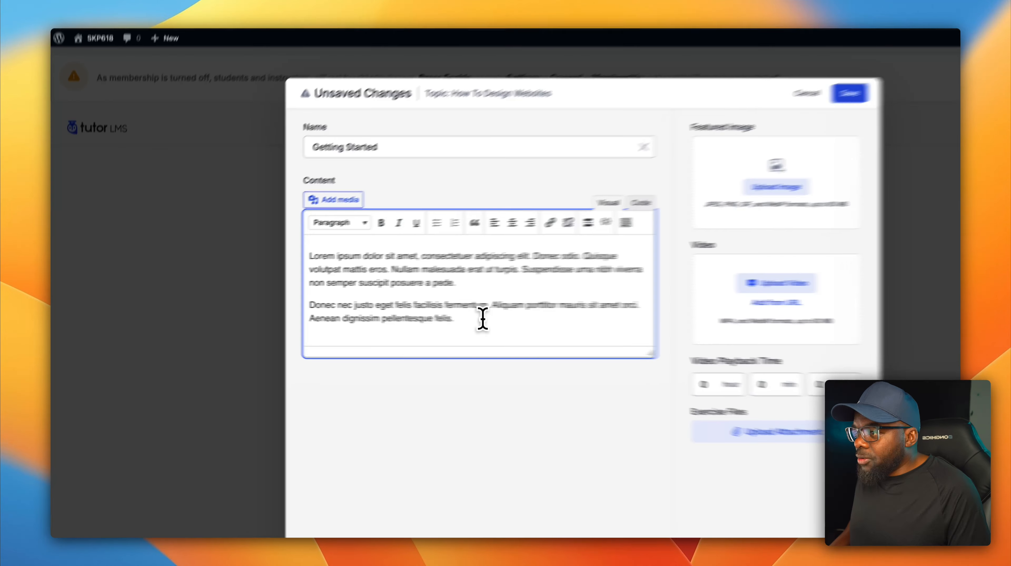
Split the lesson's second paragraph into its three sentences and format them as a bulleted list.
left_click(427, 306)
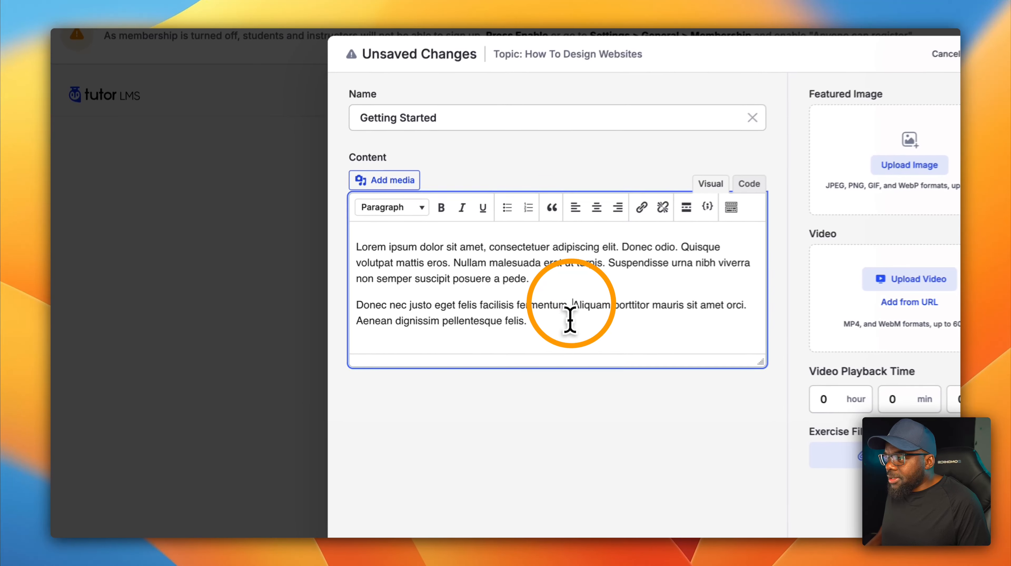
key("Return")
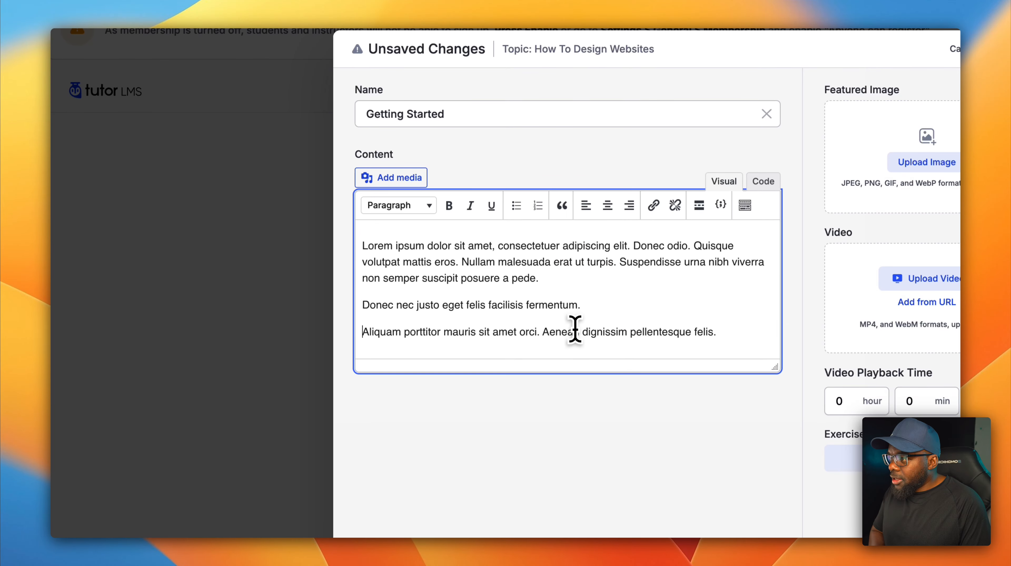
left_click(554, 348)
key("Return")
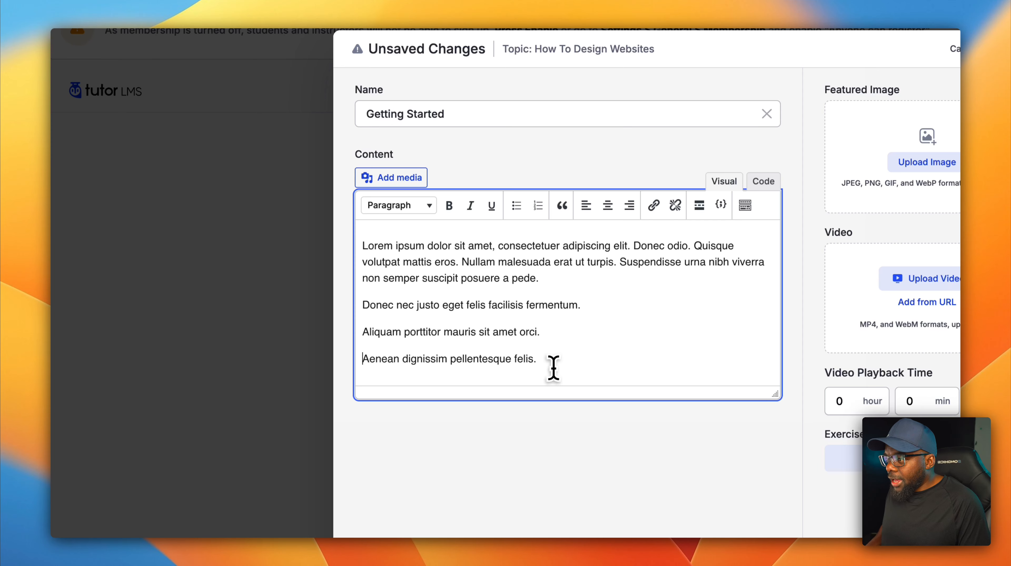
left_click_drag(554, 363, 359, 313)
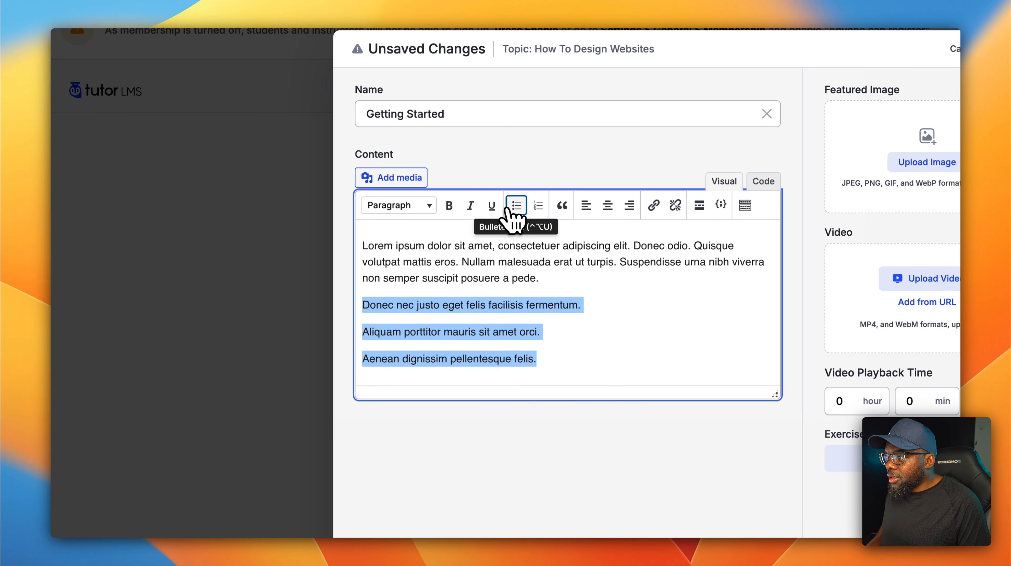
left_click(516, 206)
left_click(609, 357)
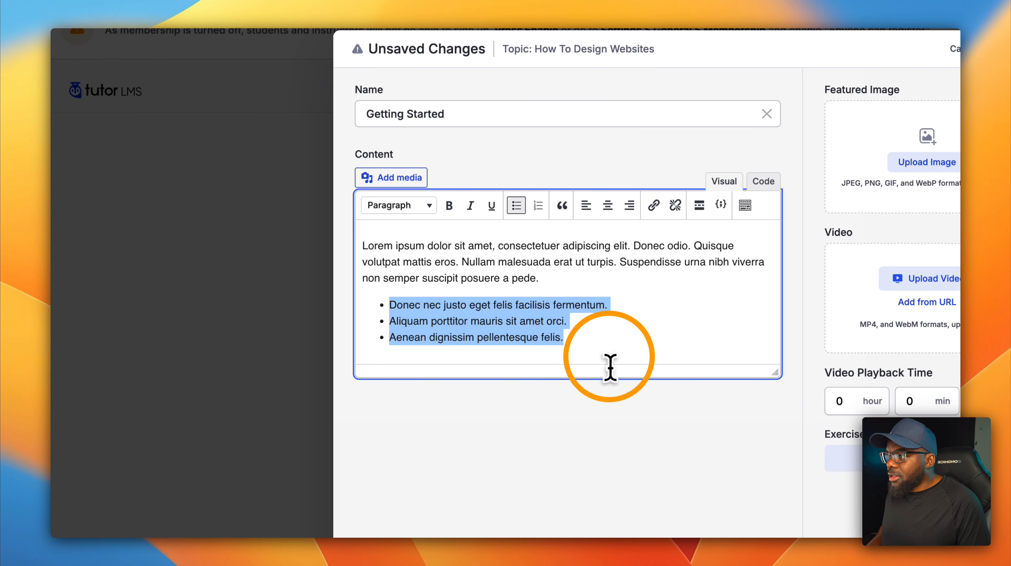
Link the words "posuere a pede" in the lesson content to the placeholder URL "#".
left_click_drag(537, 279, 468, 292)
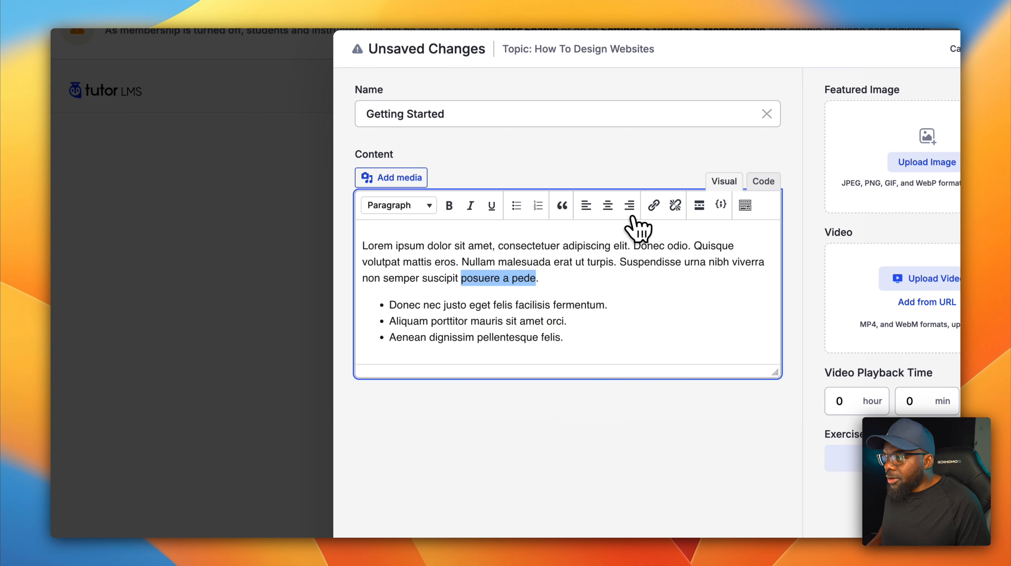
left_click(654, 205)
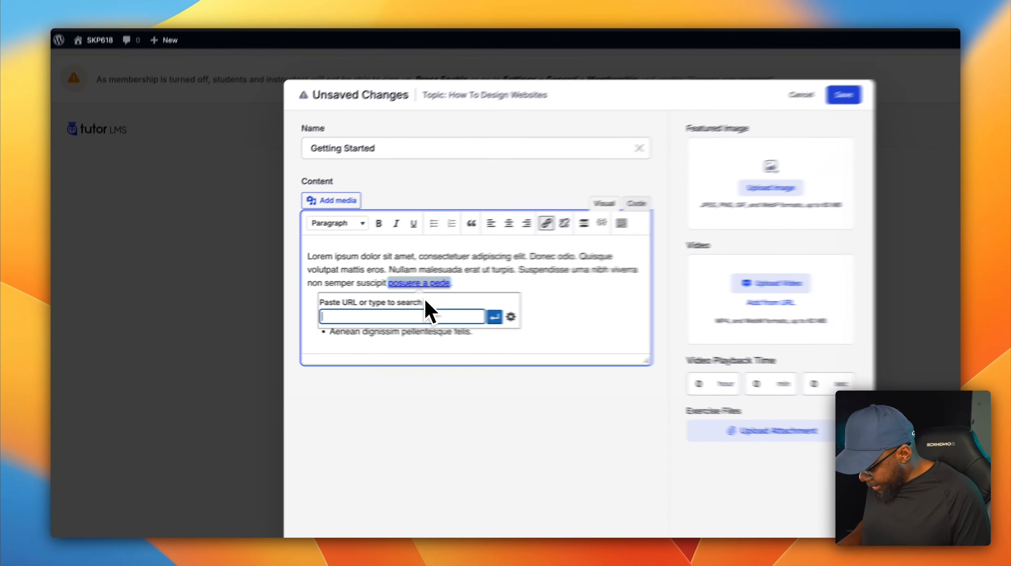
key("alt+3")
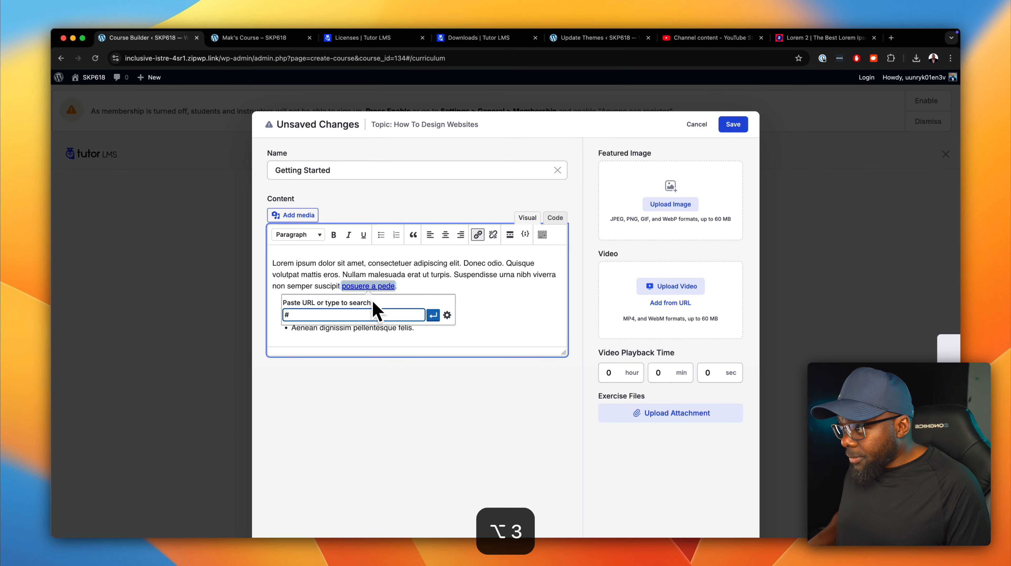
left_click(433, 315)
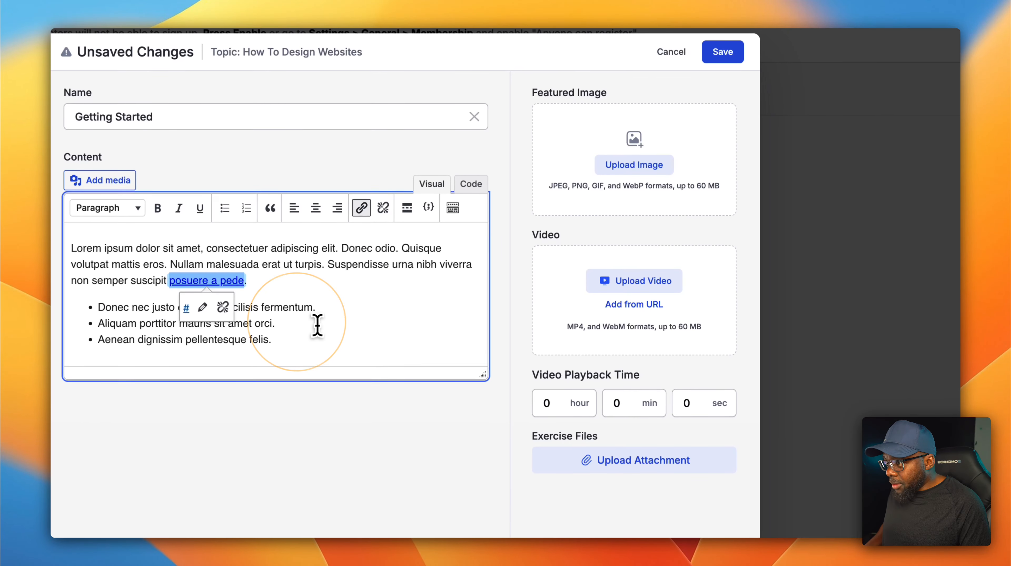
left_click(317, 326)
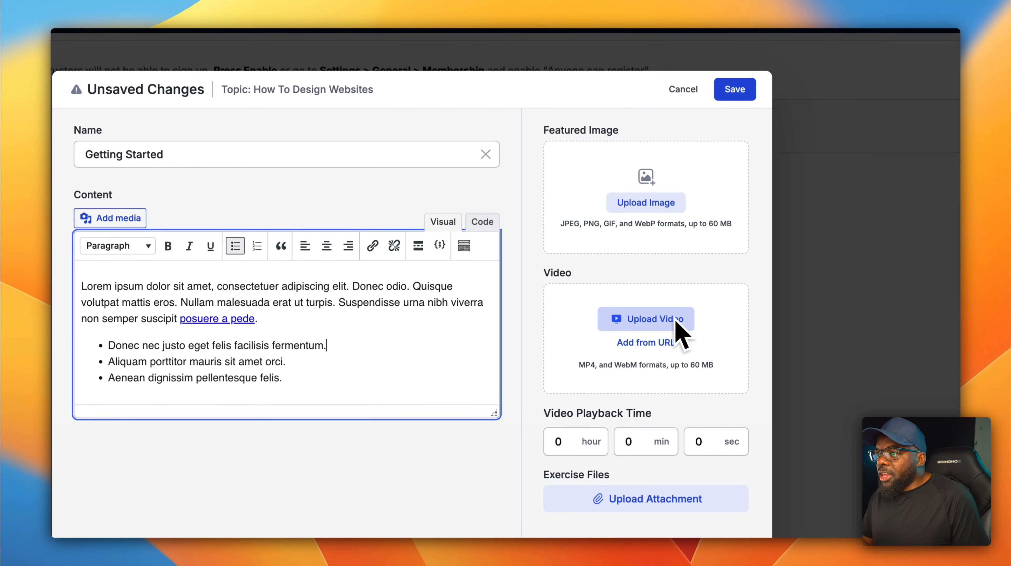
Start adding an external URL as the lesson's video and copy the WordPress Automation video's link from YouTube Studio.
left_click(650, 322)
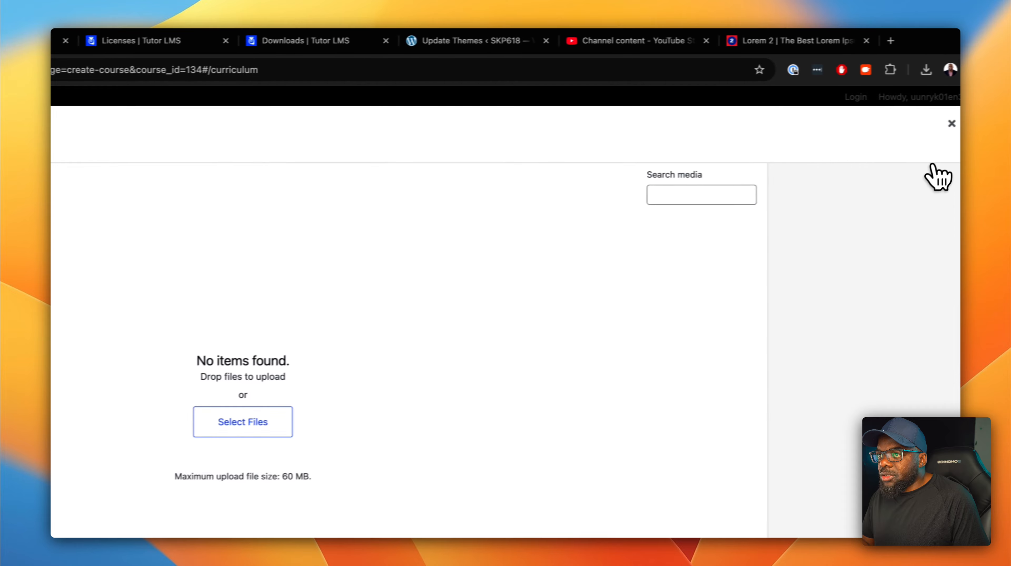
left_click(928, 133)
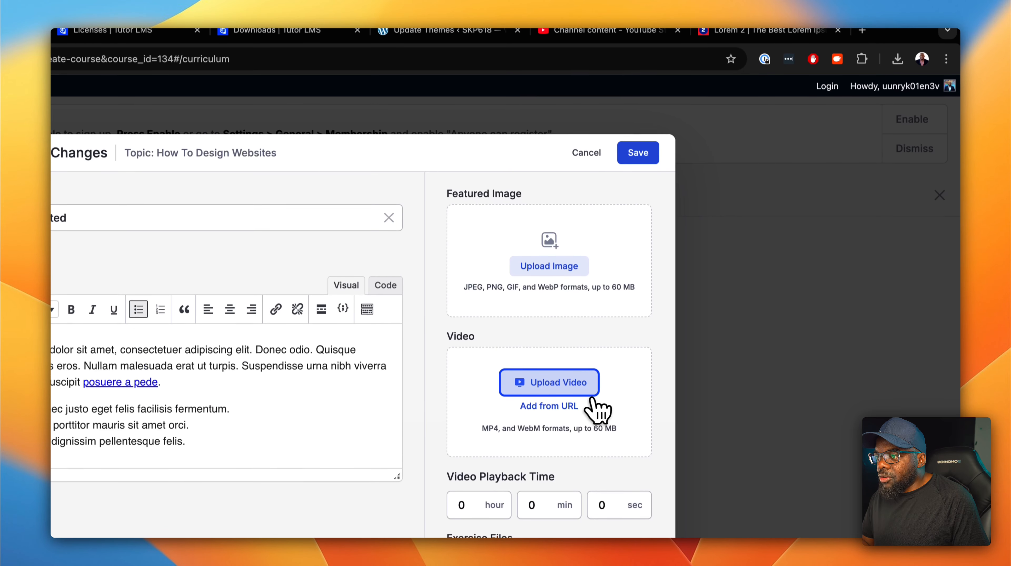
left_click(572, 401)
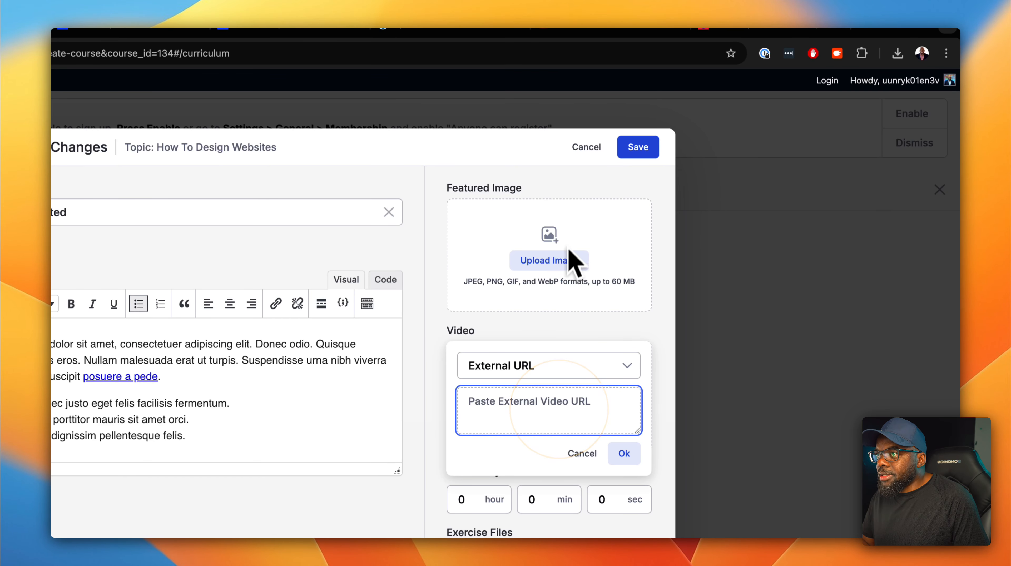
left_click(738, 39)
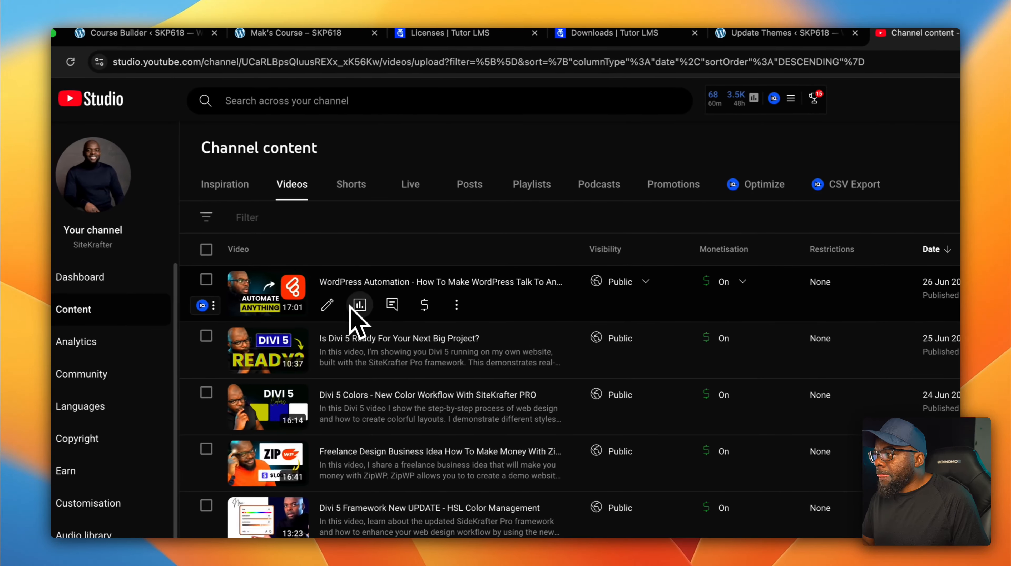
left_click(337, 304)
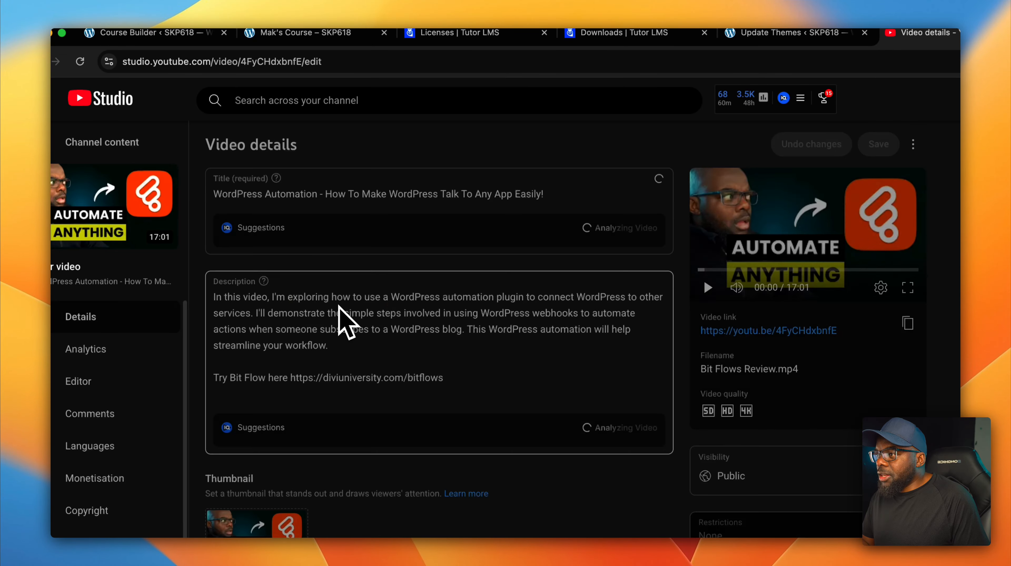
left_click(844, 327)
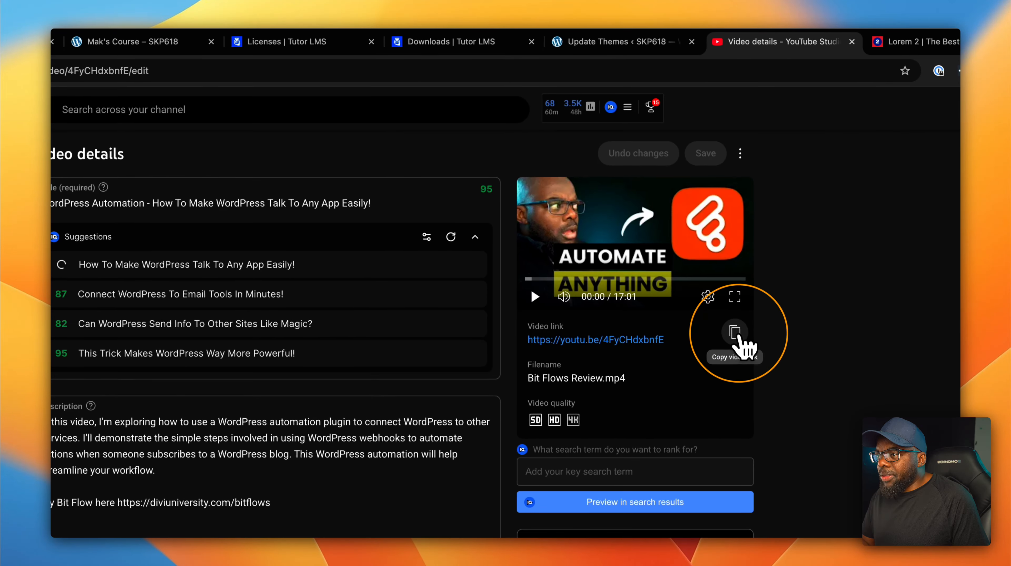
left_click(210, 40)
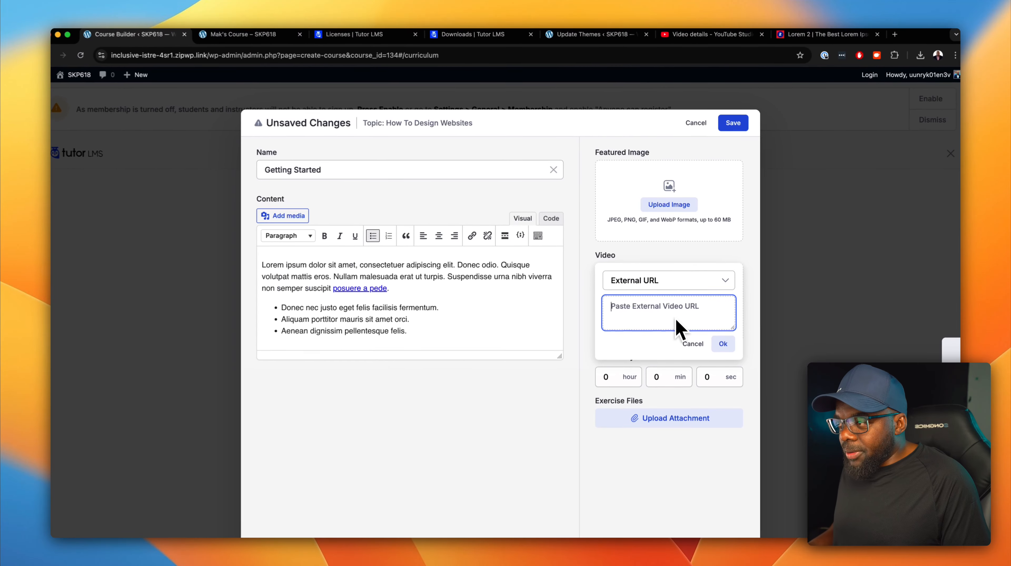
key("super+v")
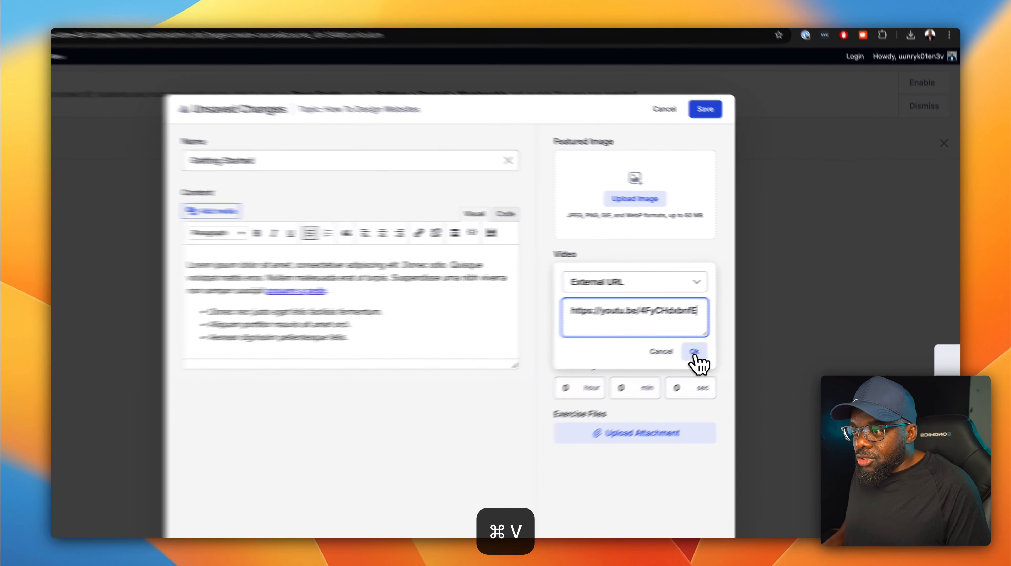
left_click(723, 341)
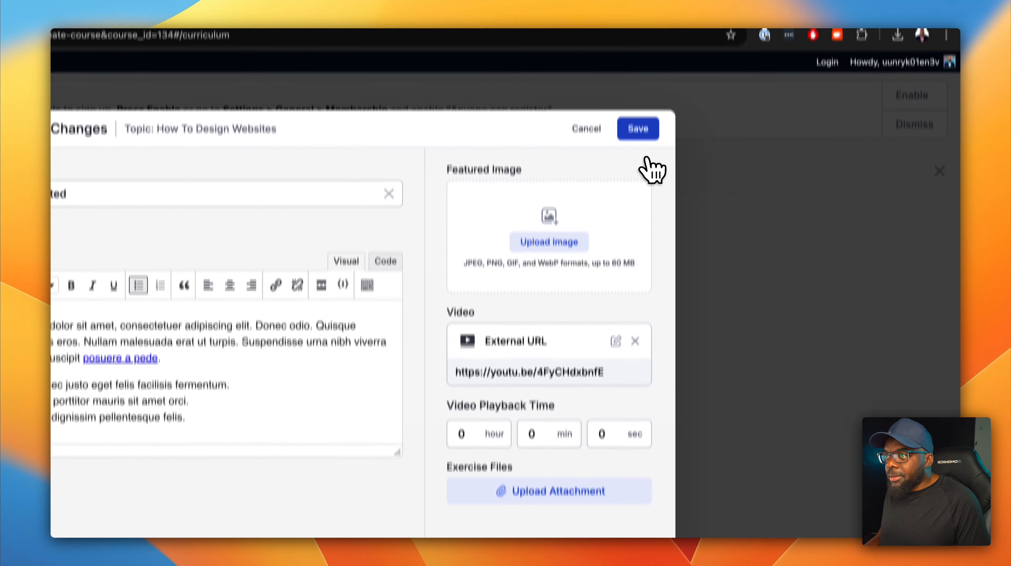
left_click(639, 73)
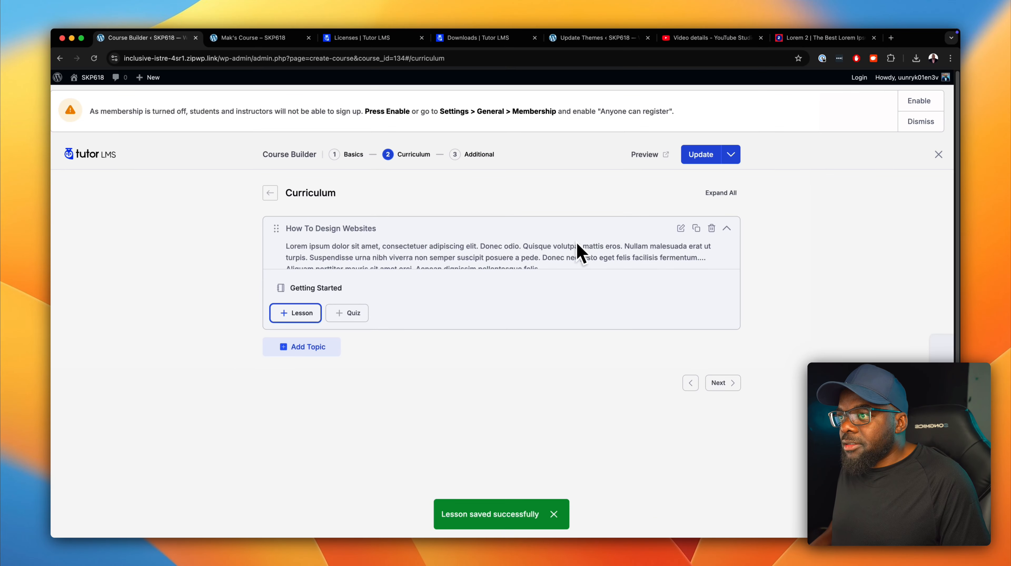
Preview the course page and check the "How To Design Websites" topic under Course Content.
left_click(654, 155)
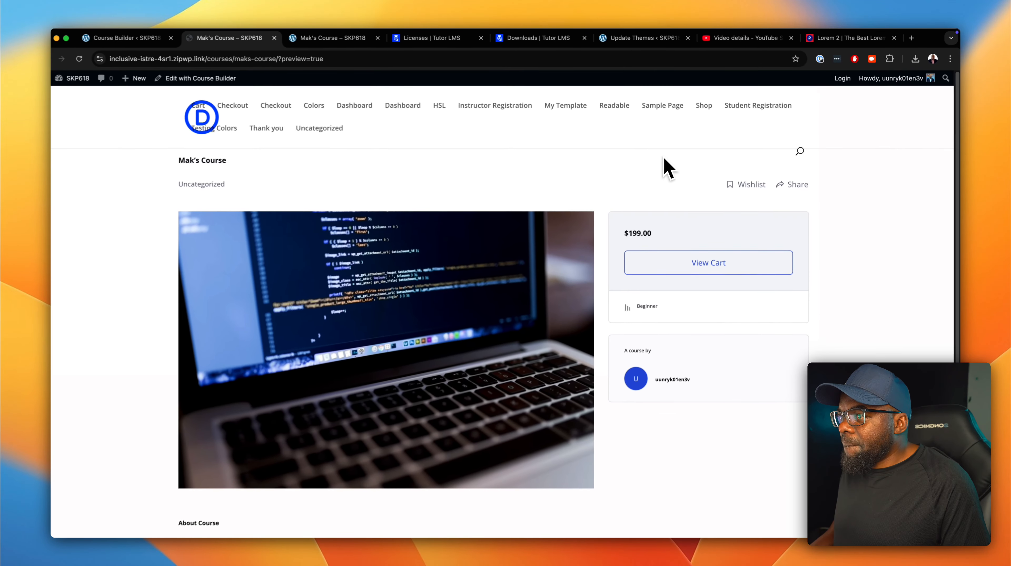
scroll(463, 354, "down", 5)
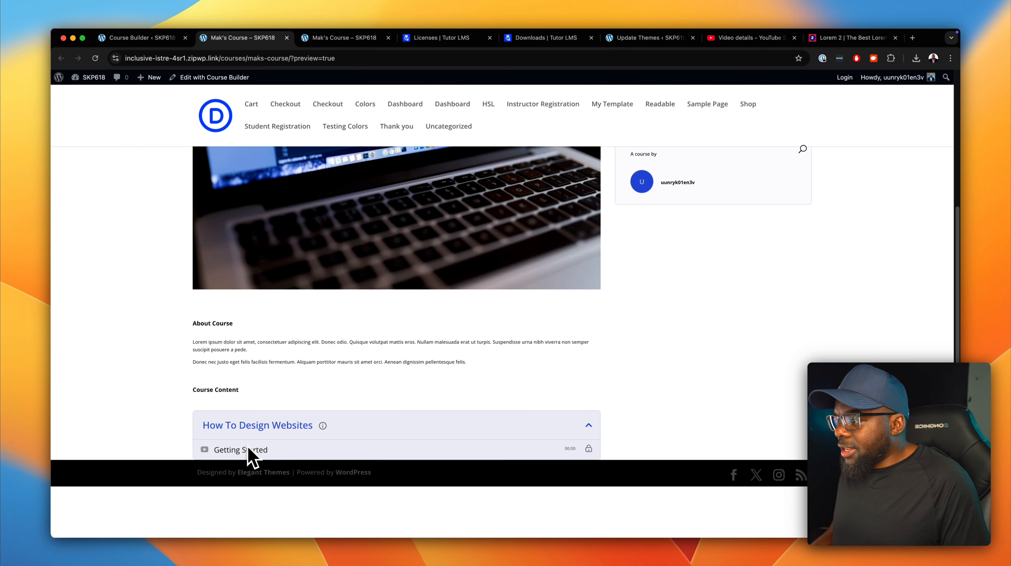
left_click(289, 425)
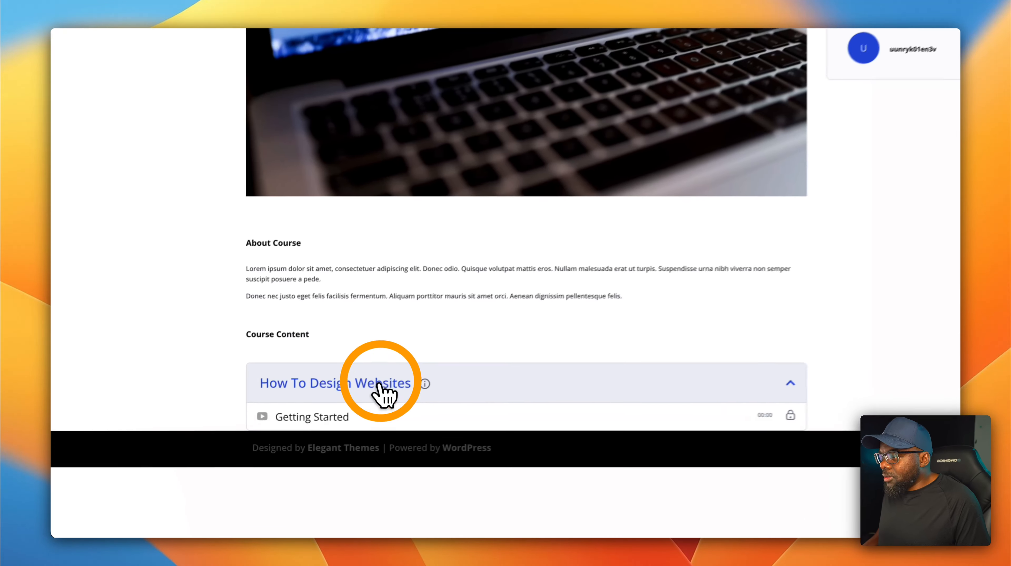
left_click(394, 383)
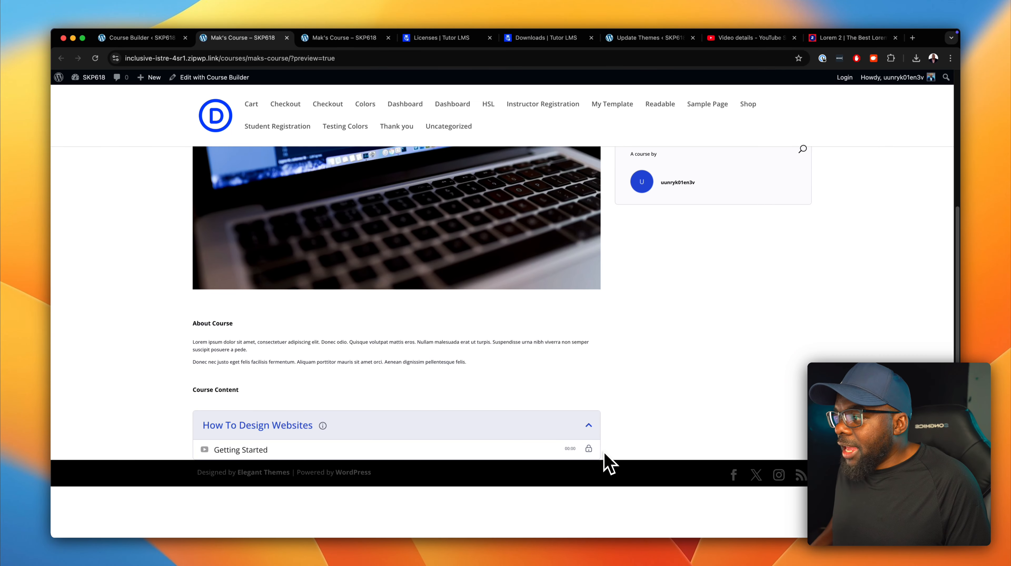
scroll(555, 296, "up", 5)
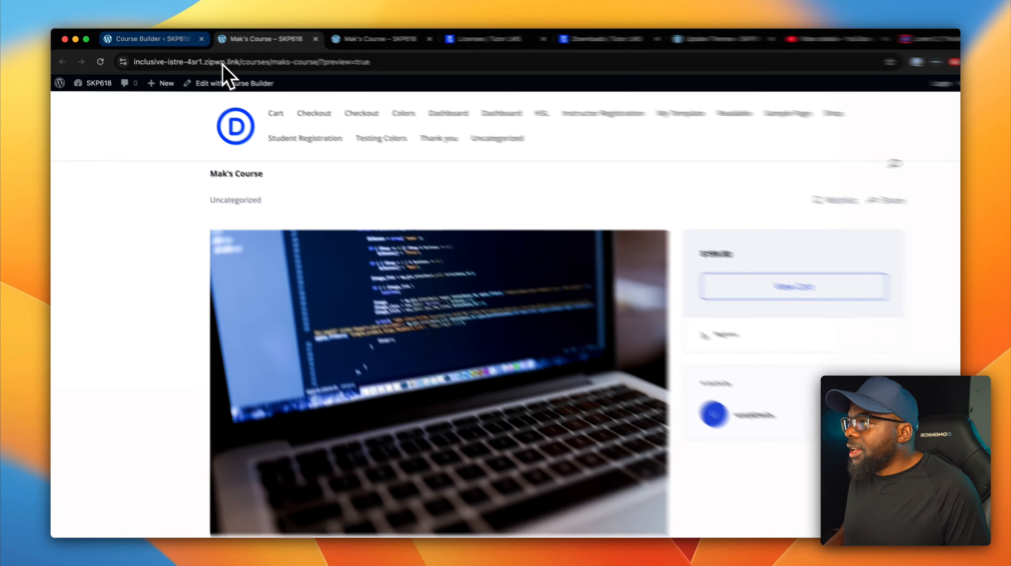
Return to the course builder and review the Additional section's overview, duration, materials and requirements fields.
left_click(170, 39)
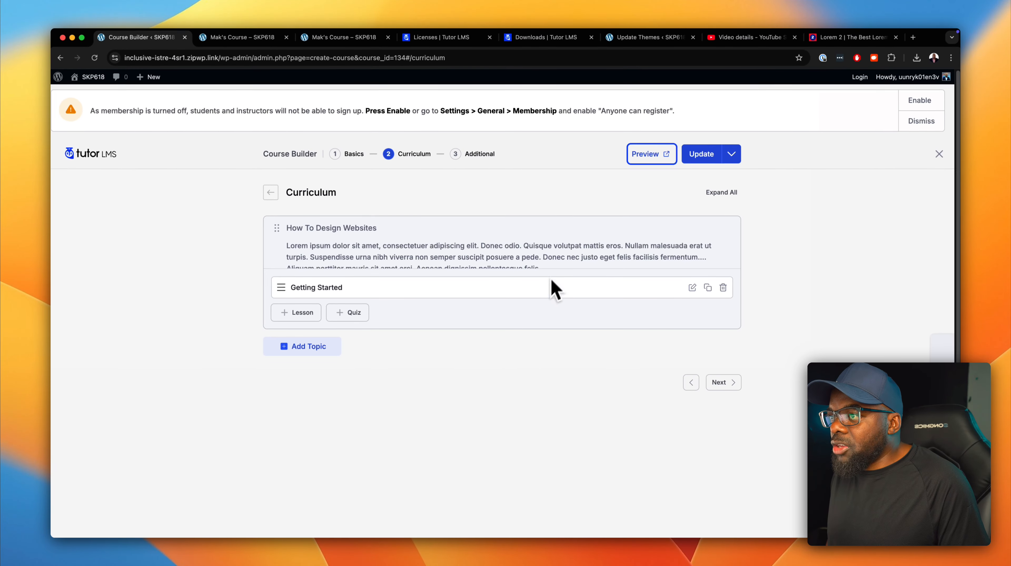
left_click(483, 156)
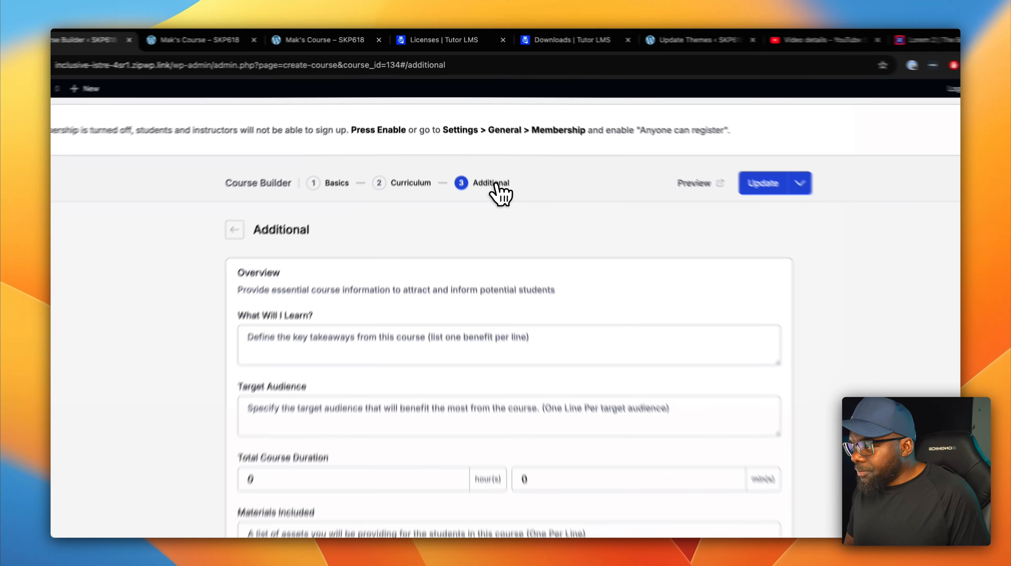
scroll(479, 272, "down", 2)
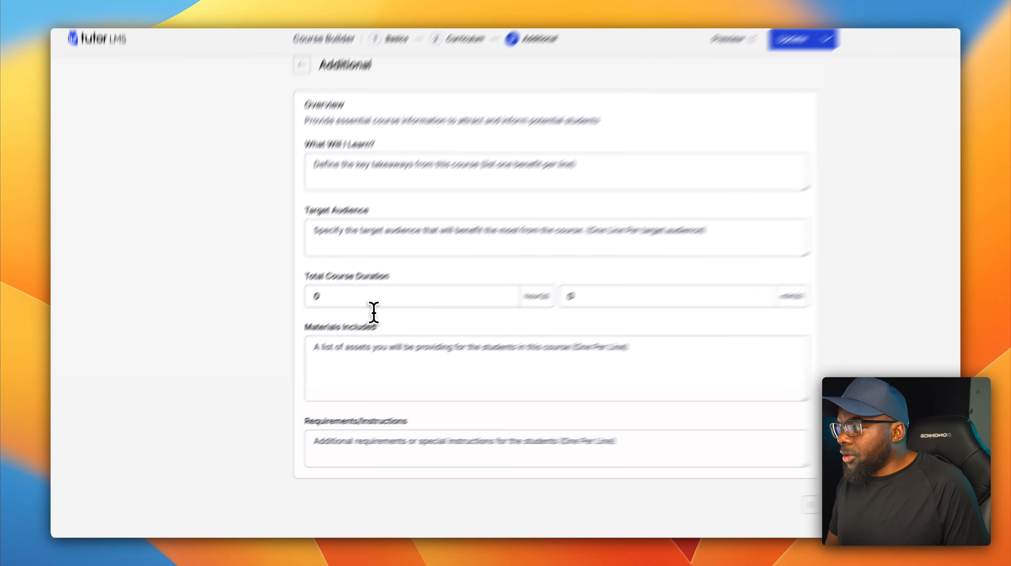
left_click(321, 359)
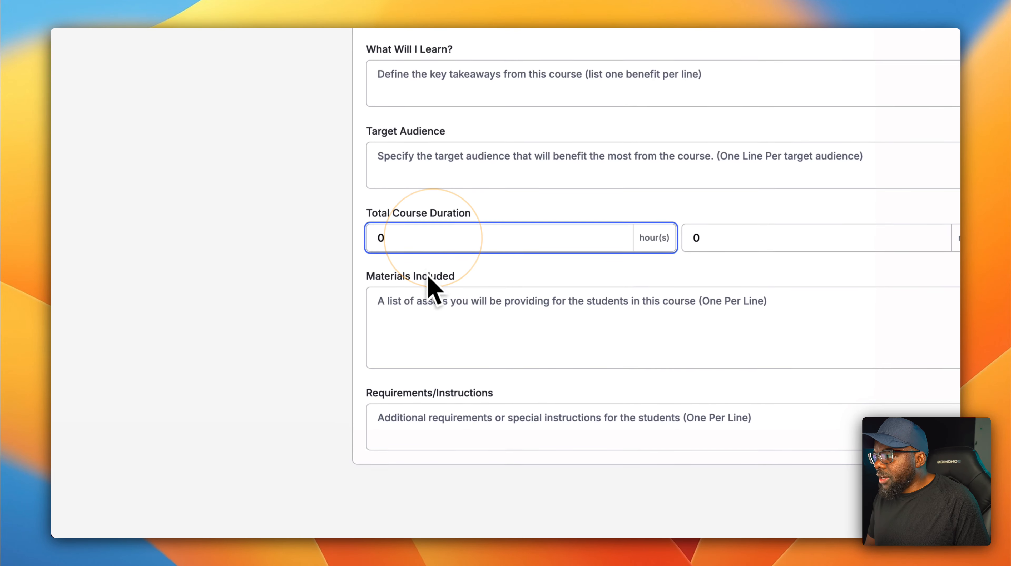
scroll(582, 412, "up", 2)
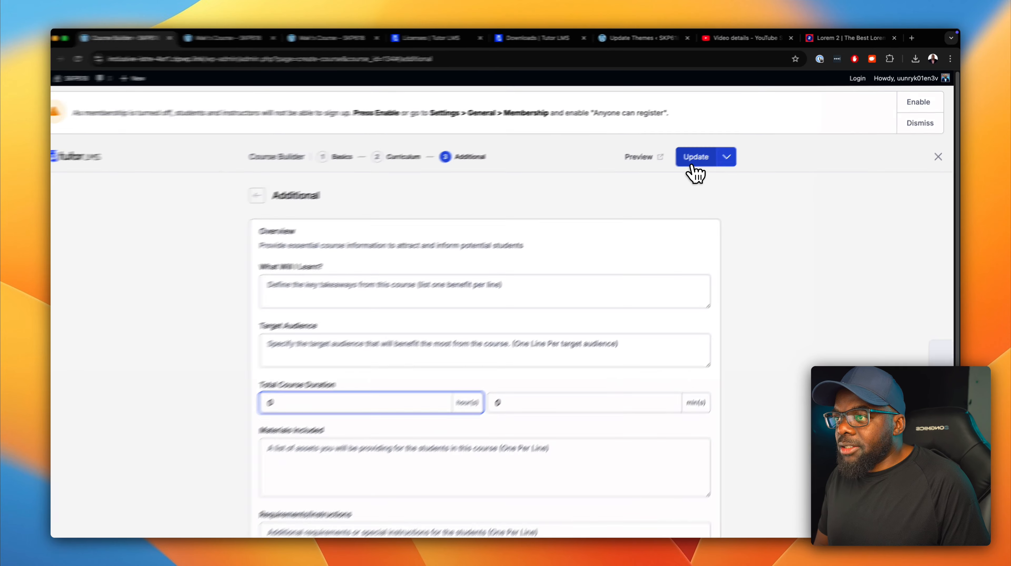
Update the course and enable site membership so that students and instructors can sign up.
left_click(699, 156)
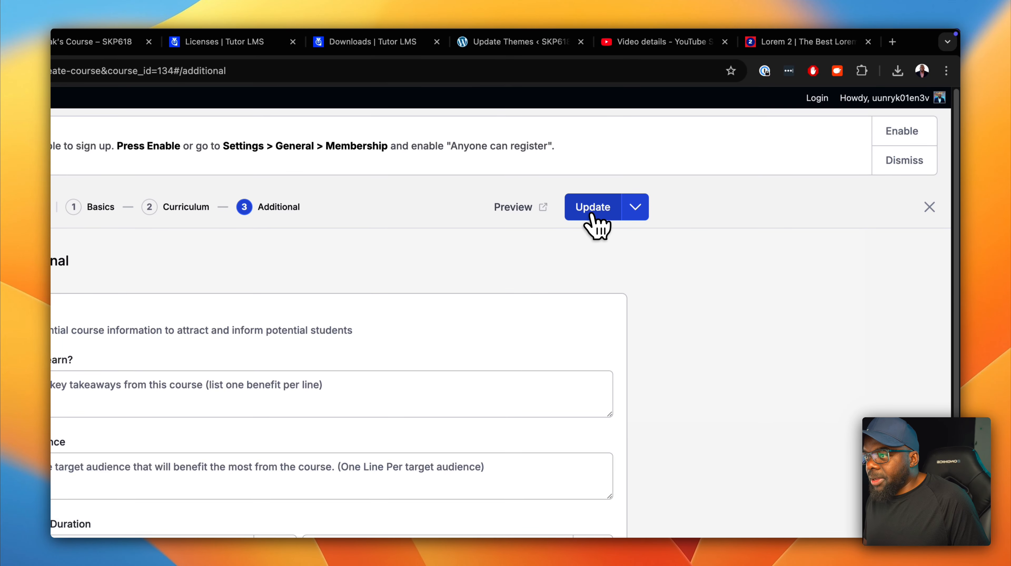
left_click(644, 210)
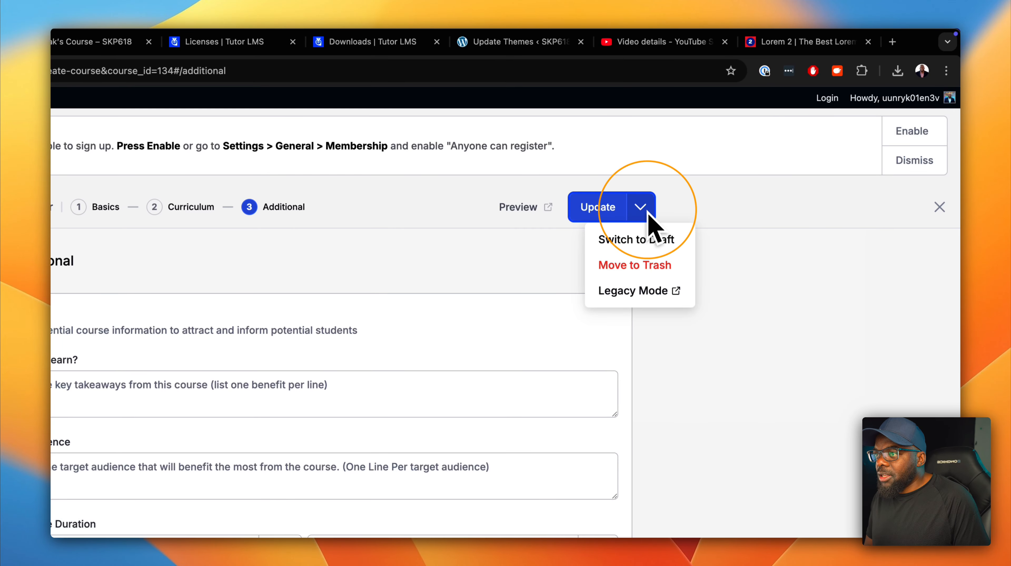
left_click(704, 200)
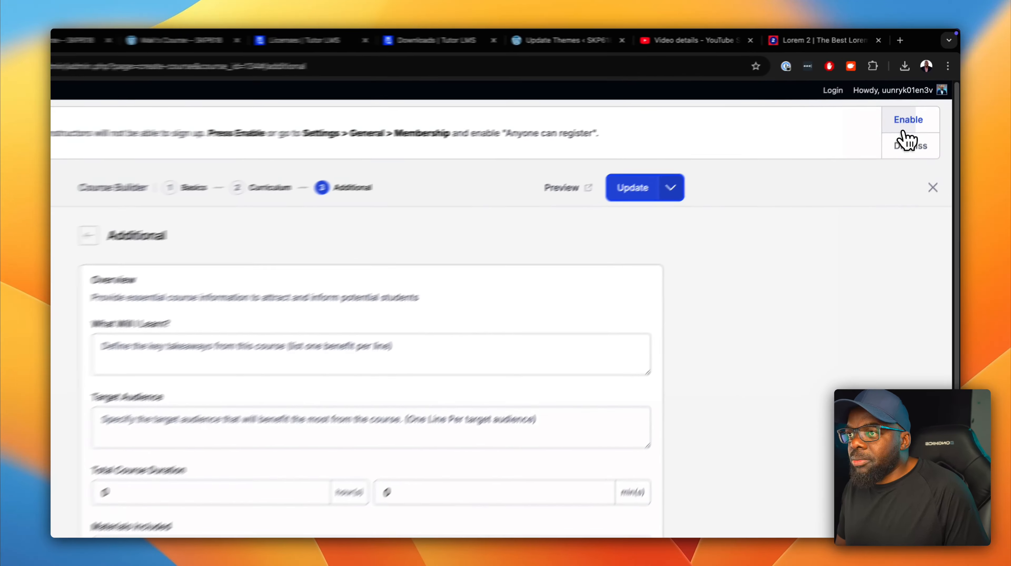
left_click(919, 101)
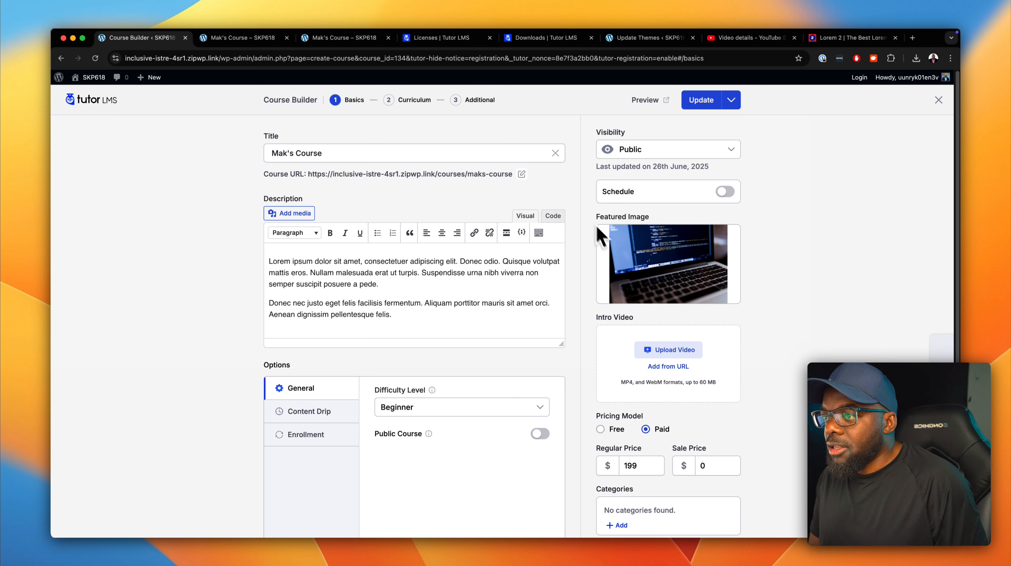
scroll(701, 400, "down", 3)
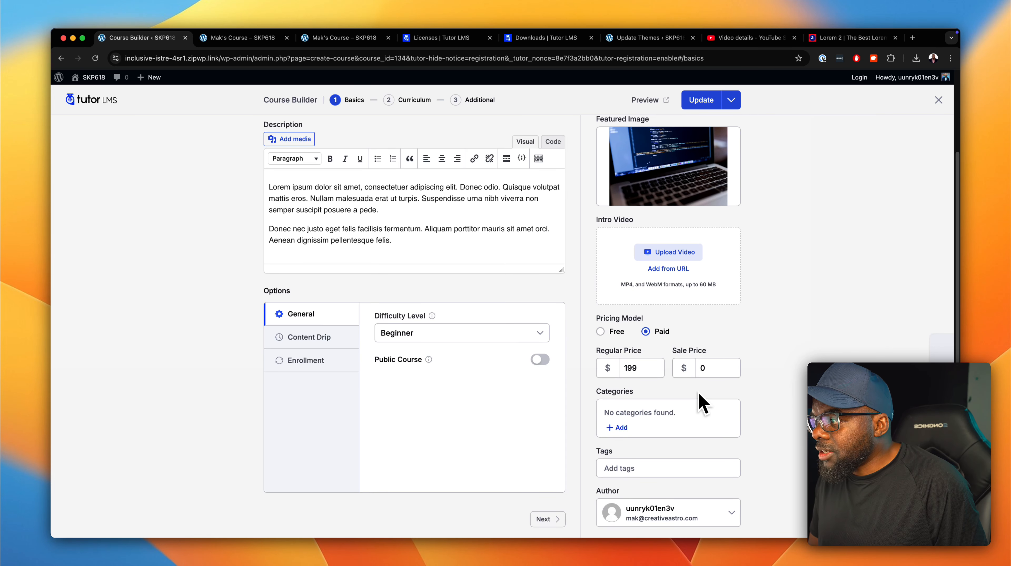
scroll(702, 402, "up", 3)
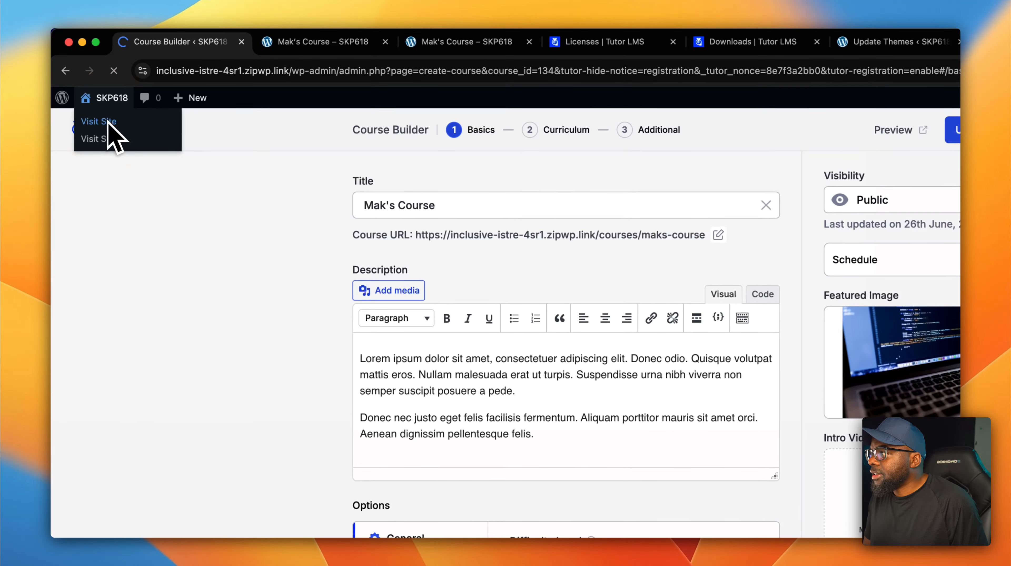
Leave the course builder for the site's WordPress dashboard and open the menu editor.
left_click(92, 96)
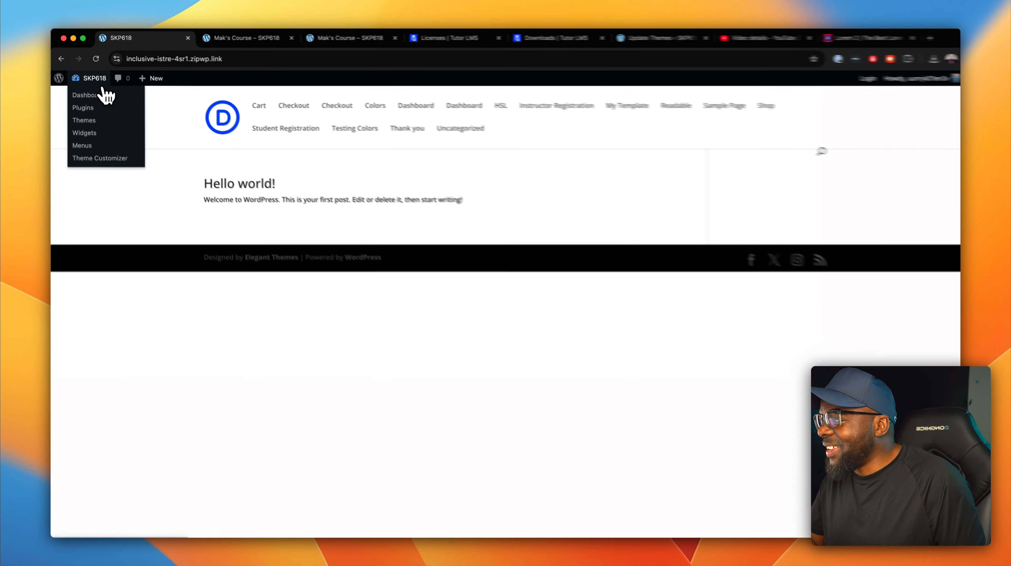
left_click(101, 88)
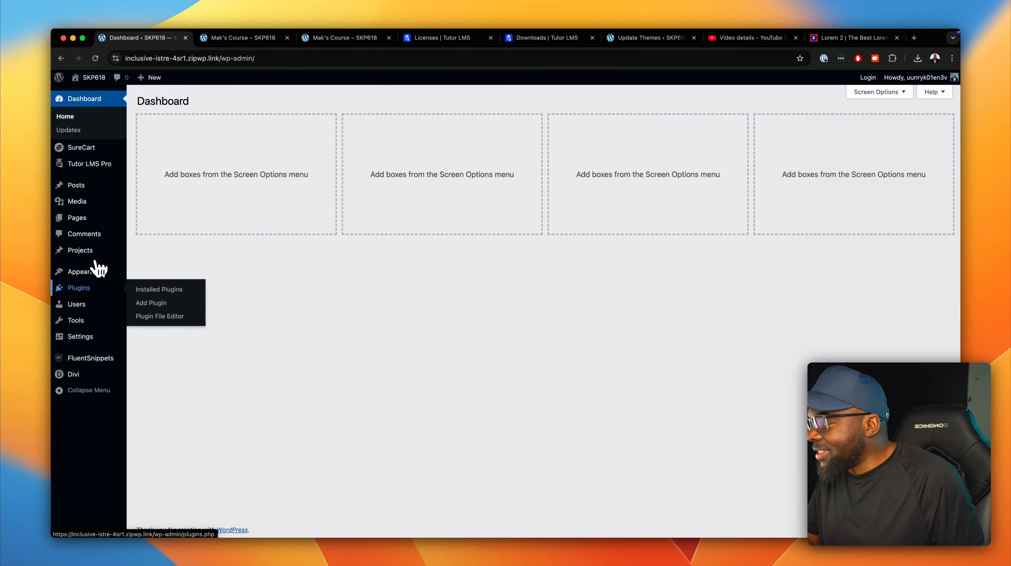
mouse_move(103, 312)
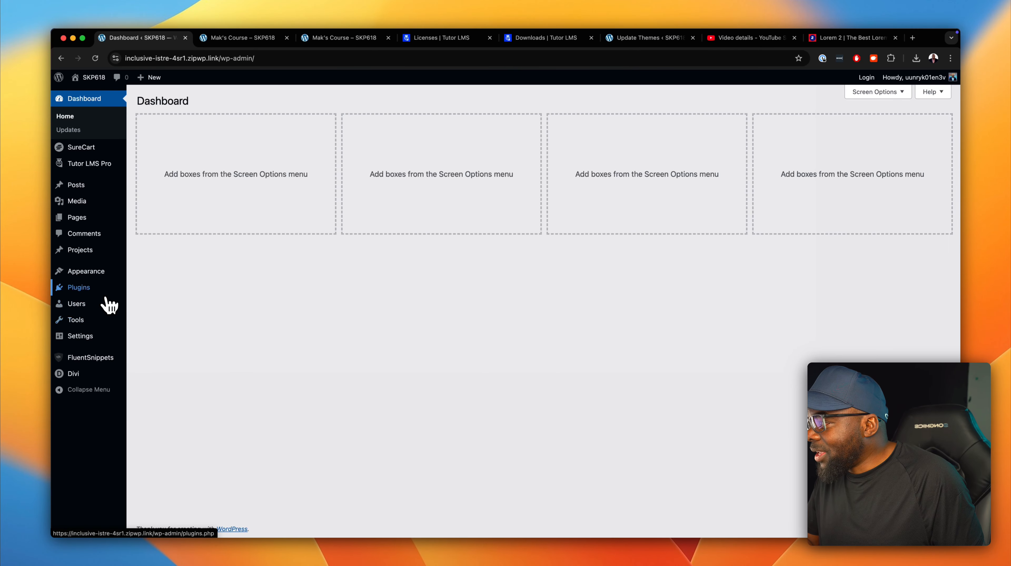
mouse_move(102, 282)
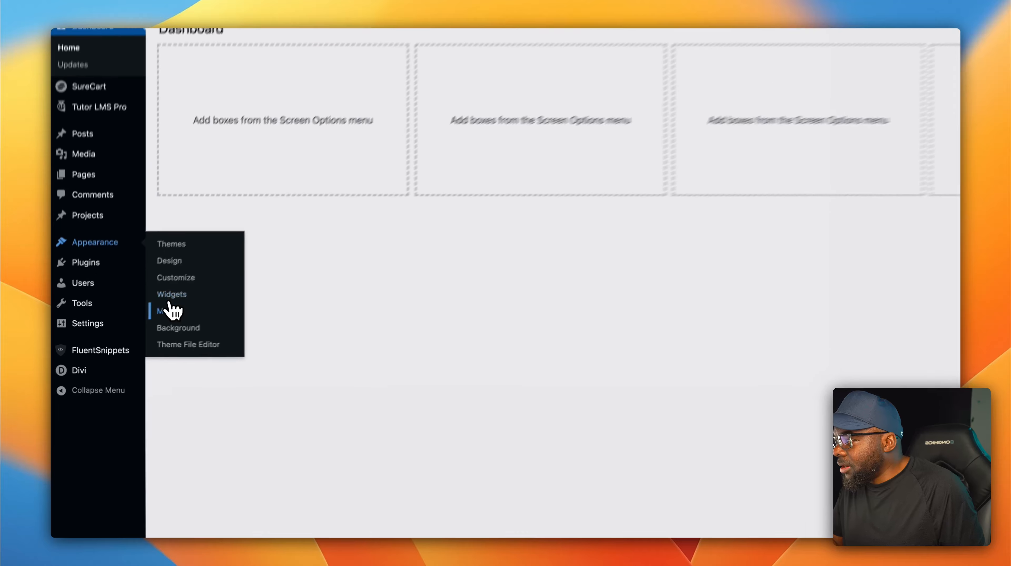
left_click(145, 326)
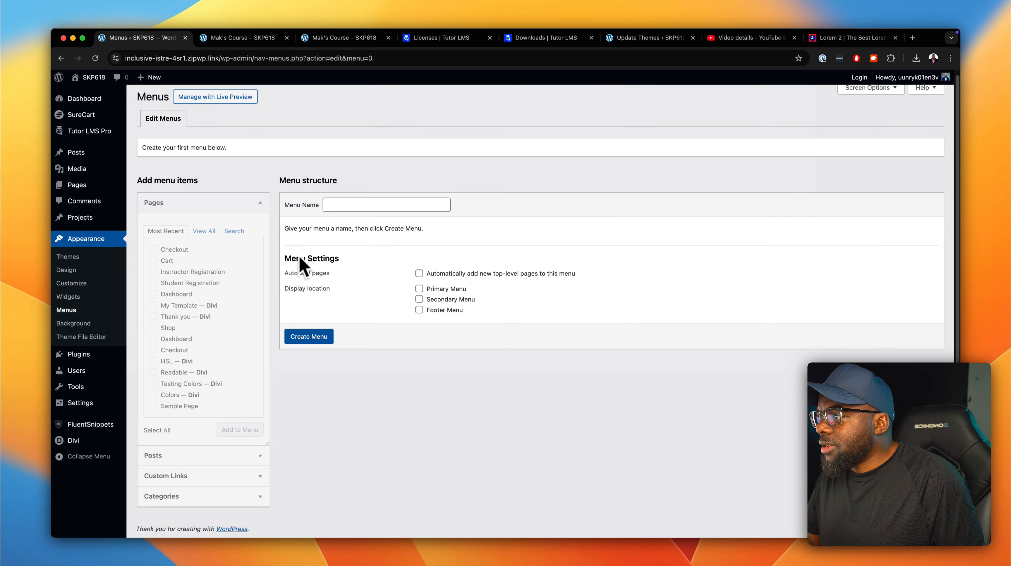
Create a navigation menu named "main menu" and assign it to the Primary Menu location.
left_click(361, 205)
type("ma")
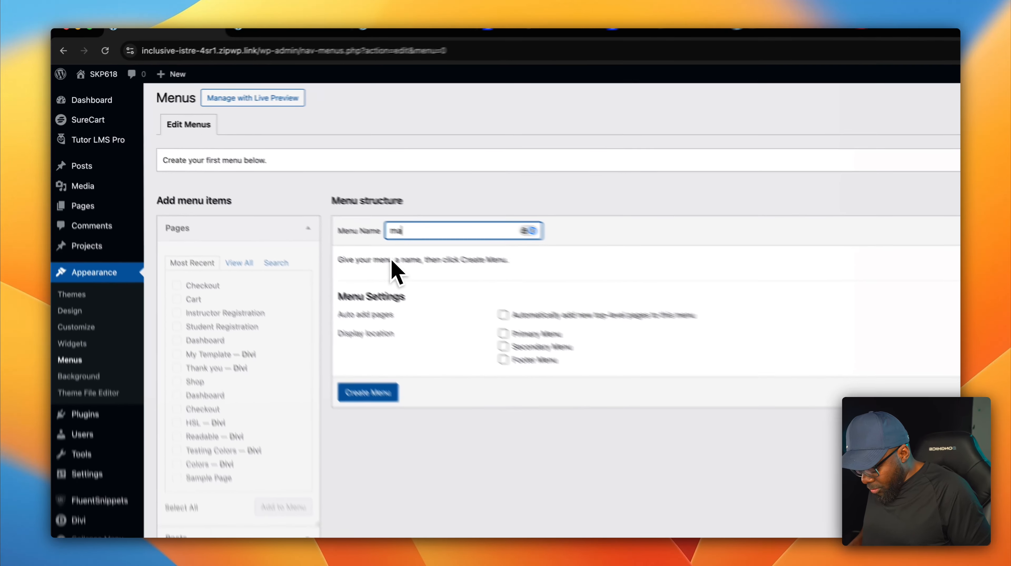
type("in menu")
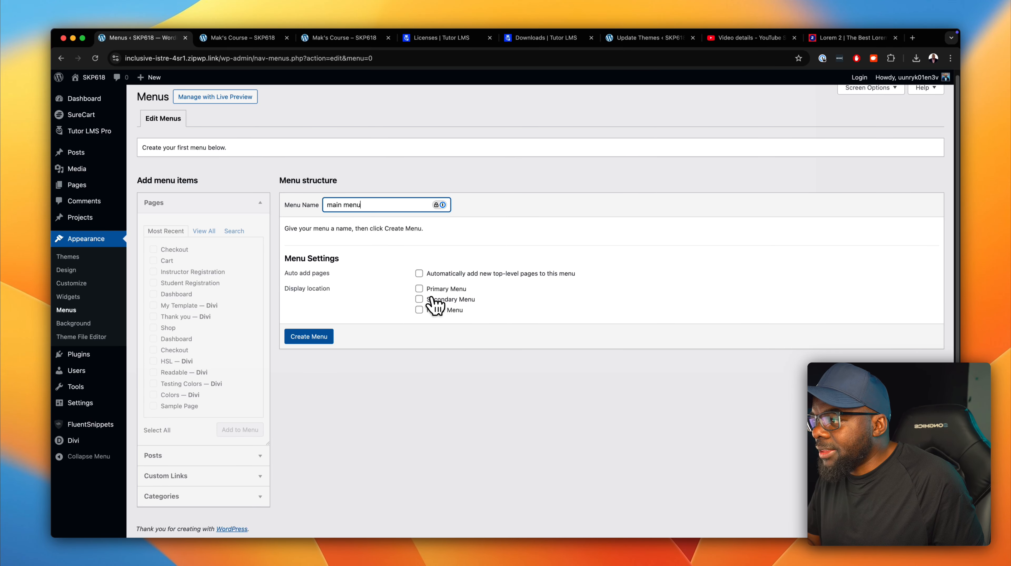
left_click(419, 289)
left_click(317, 341)
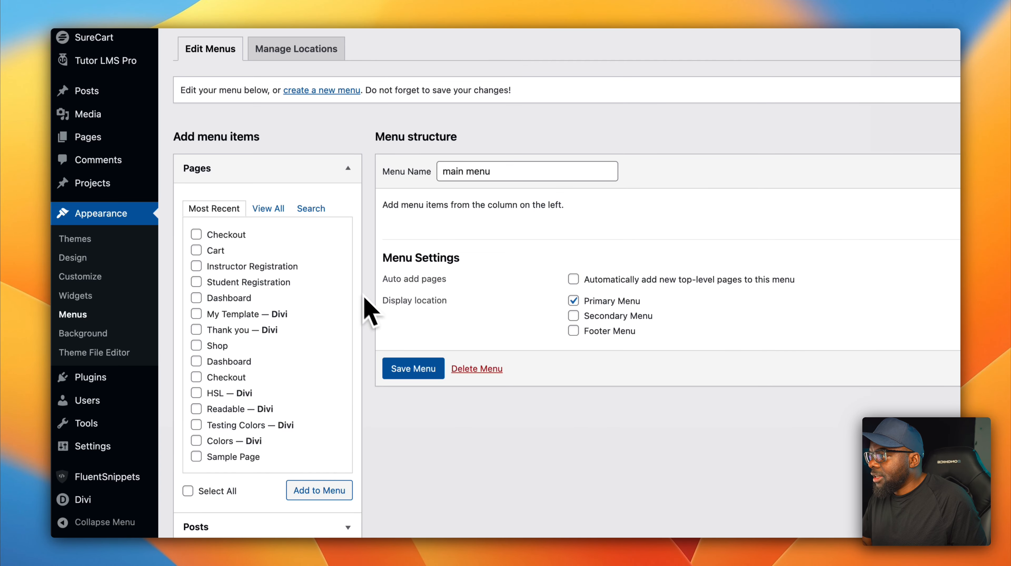
Add the Home page and both Dashboard pages from the full page list to the main menu, and save the menu.
left_click(273, 210)
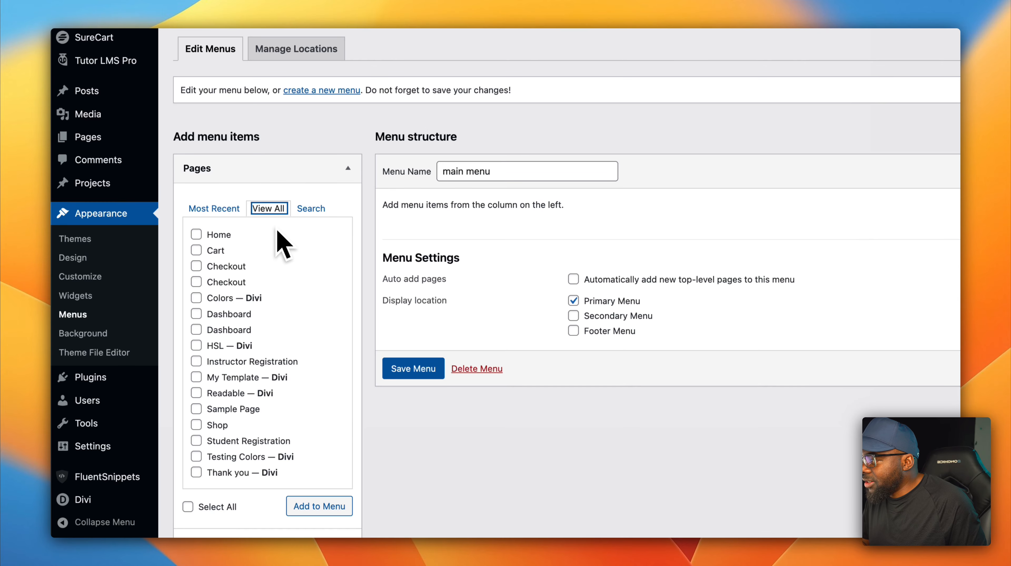
left_click(202, 237)
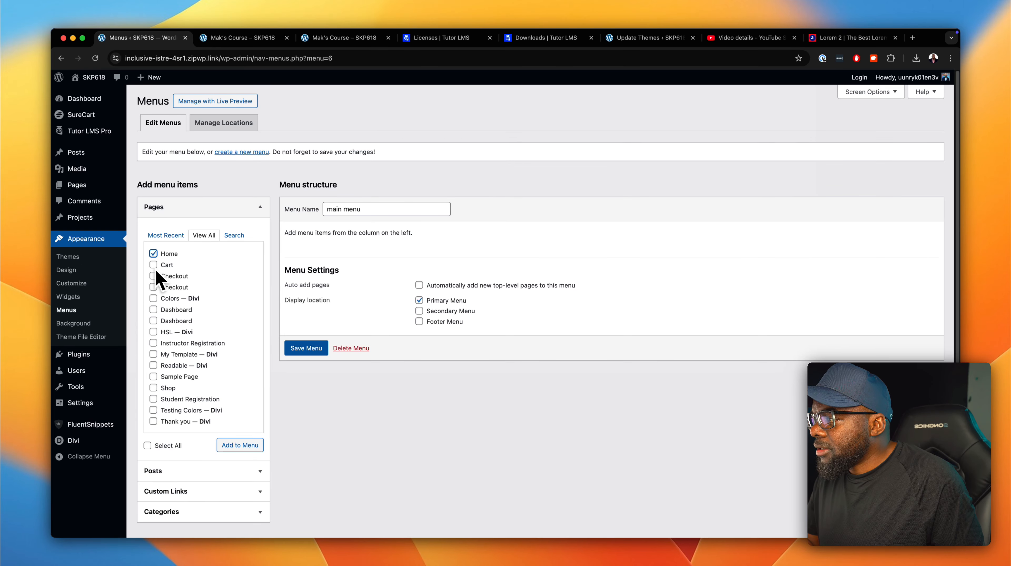
scroll(166, 282, "down", 1)
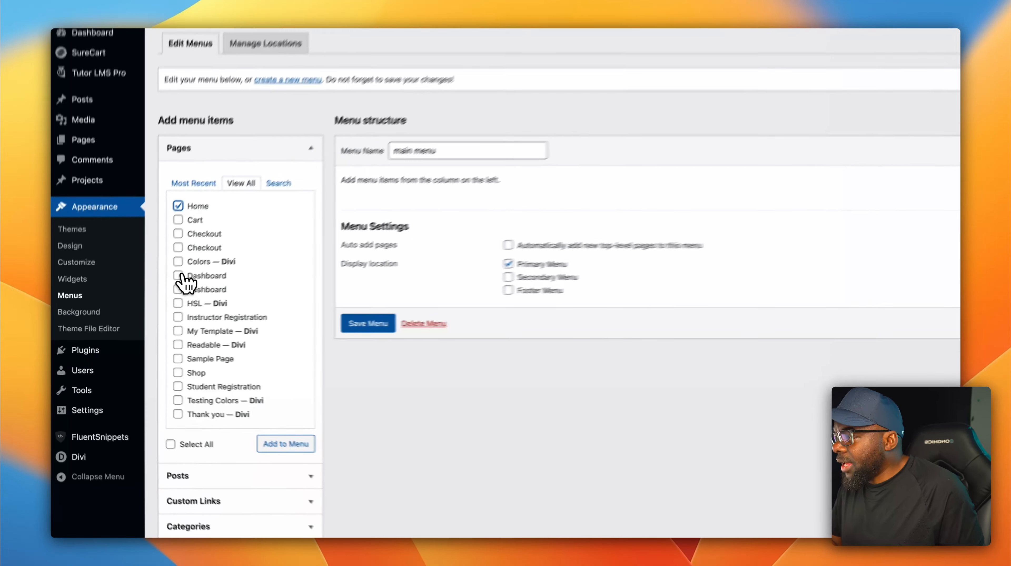
left_click(153, 294)
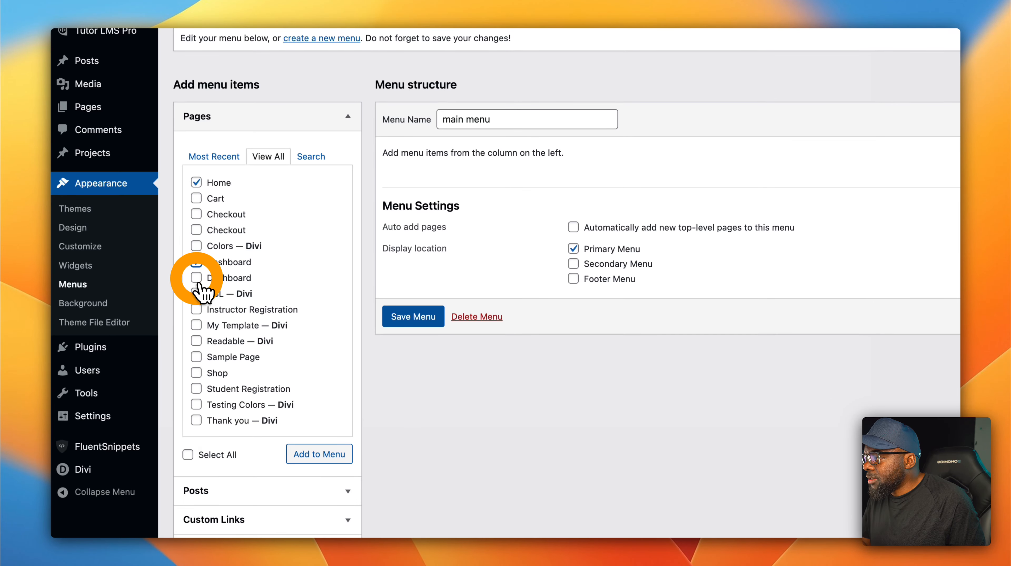
left_click(197, 278)
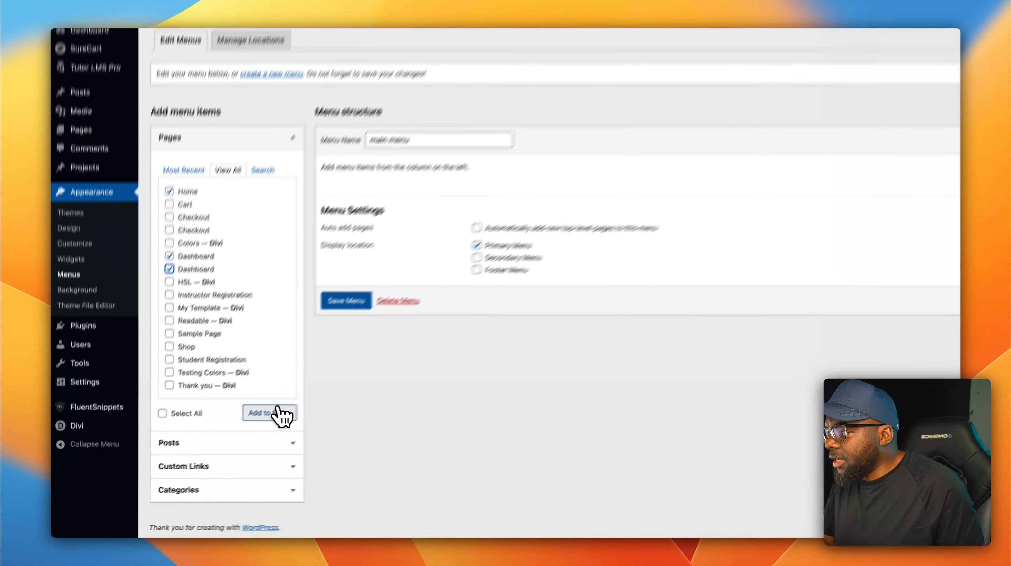
left_click(247, 431)
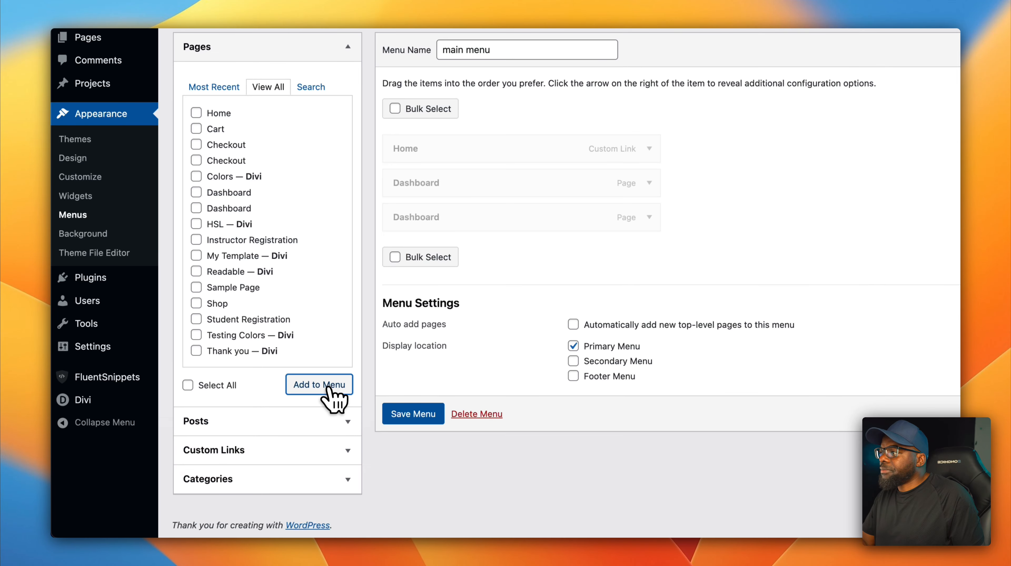
left_click(432, 413)
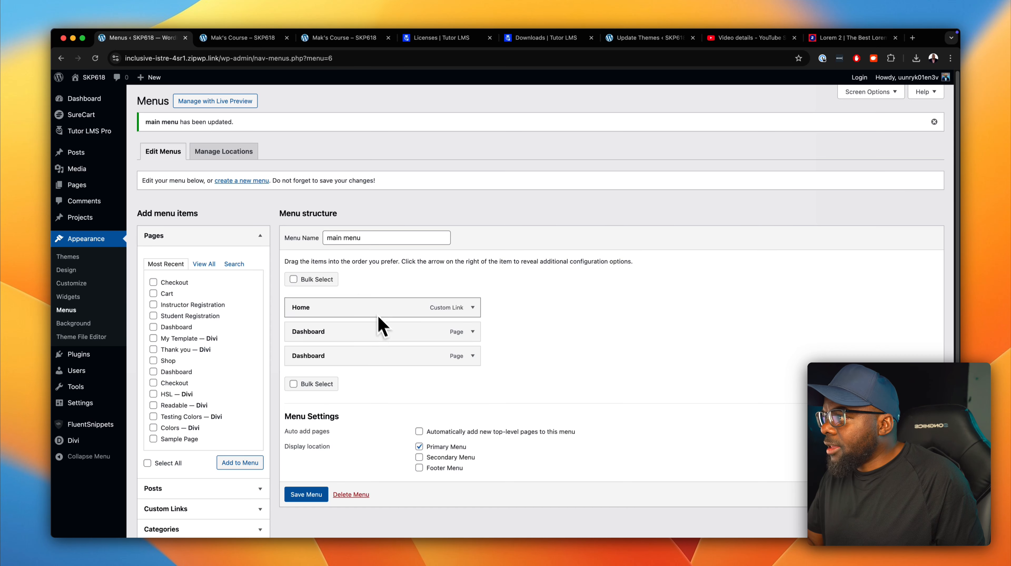
Find the Dashboard page without the Customer Dashboard label in the pages list, view it in a new tab and copy its address.
mouse_move(114, 106)
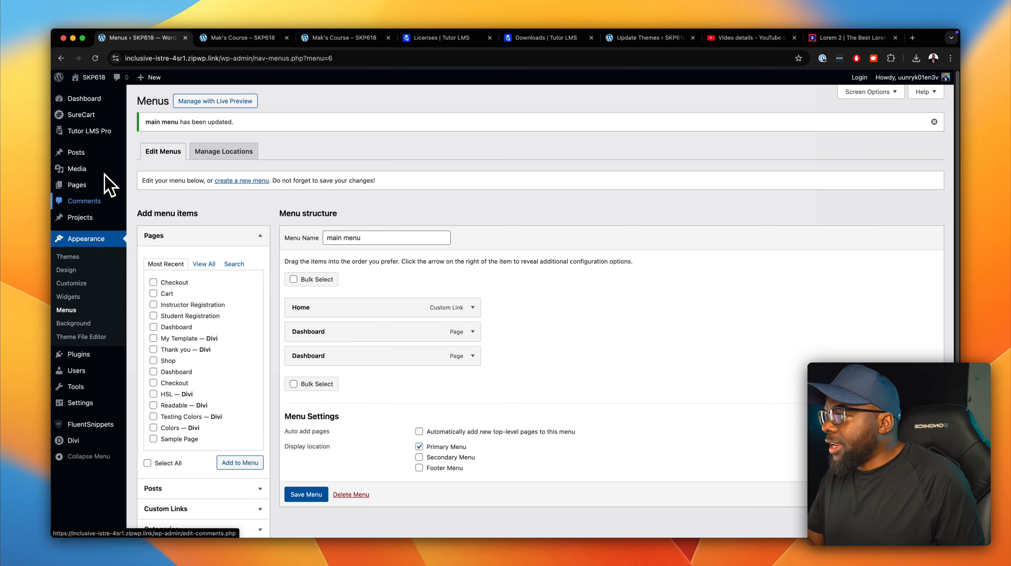
mouse_move(100, 183)
left_click(151, 187)
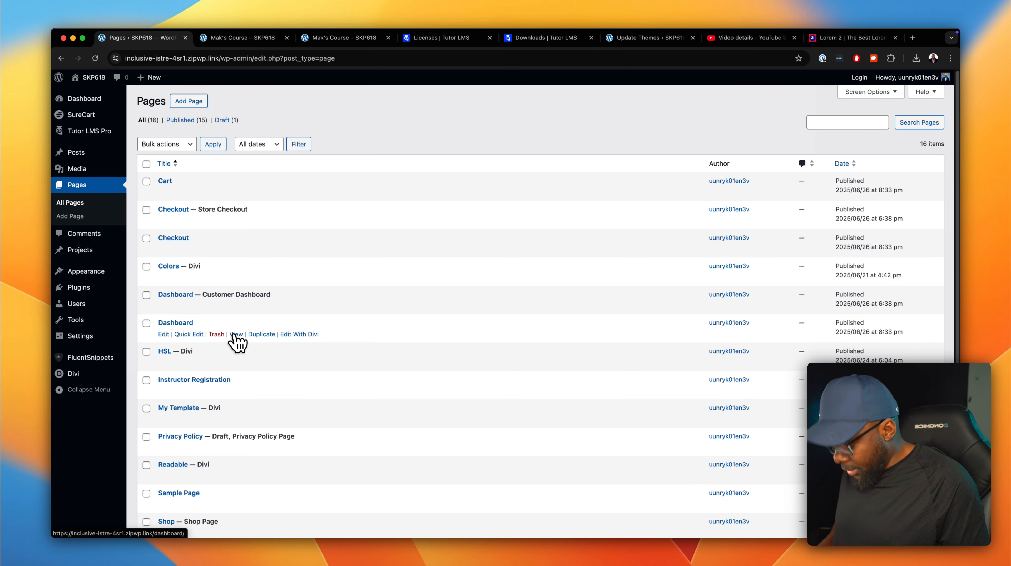
left_click(236, 335, "super")
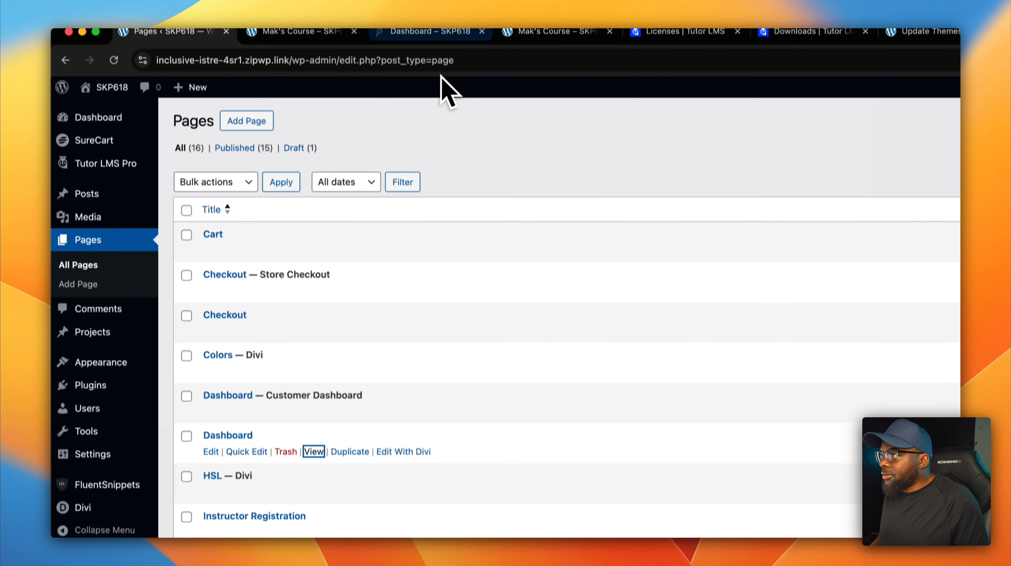
left_click(449, 47)
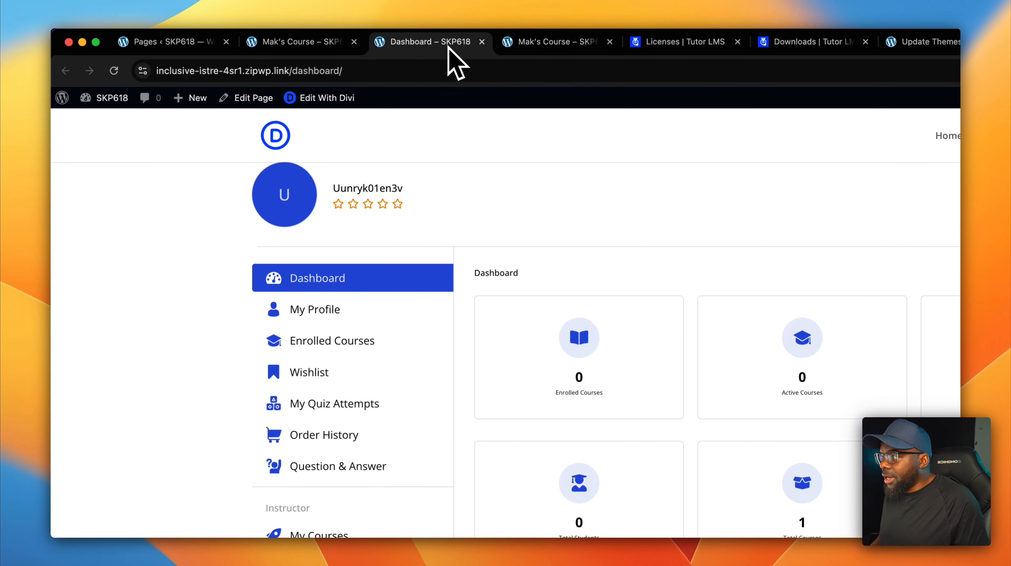
left_click(447, 72)
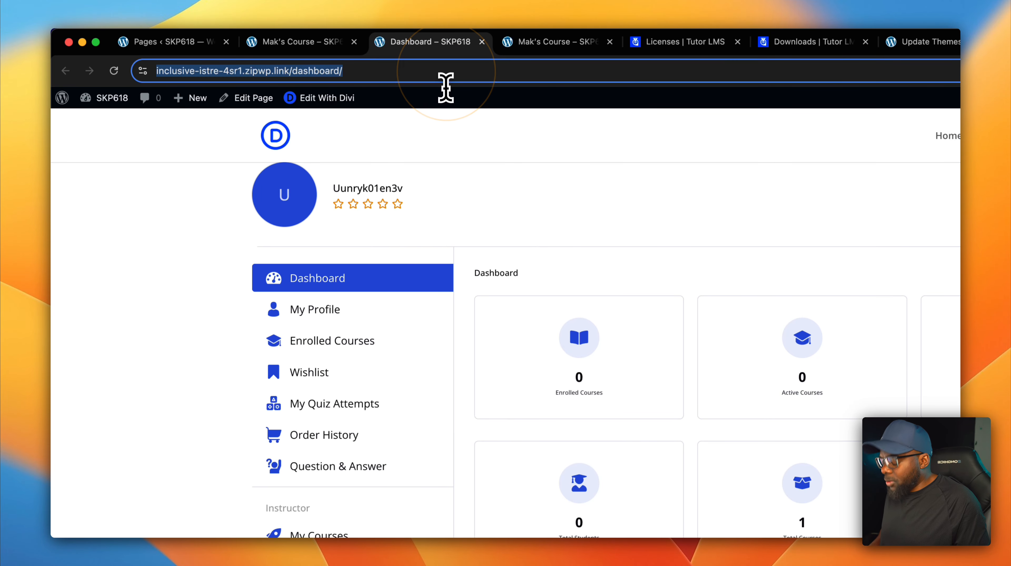
key("super+c")
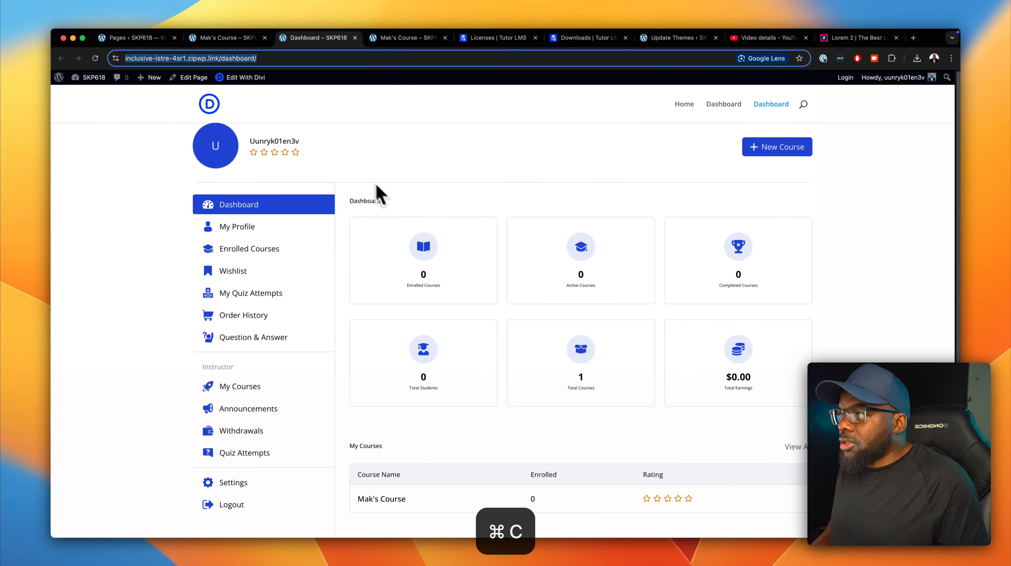
Reload the course preview to check its header menu, and move the Customer Dashboard page to the trash in the pages list.
left_click(202, 37)
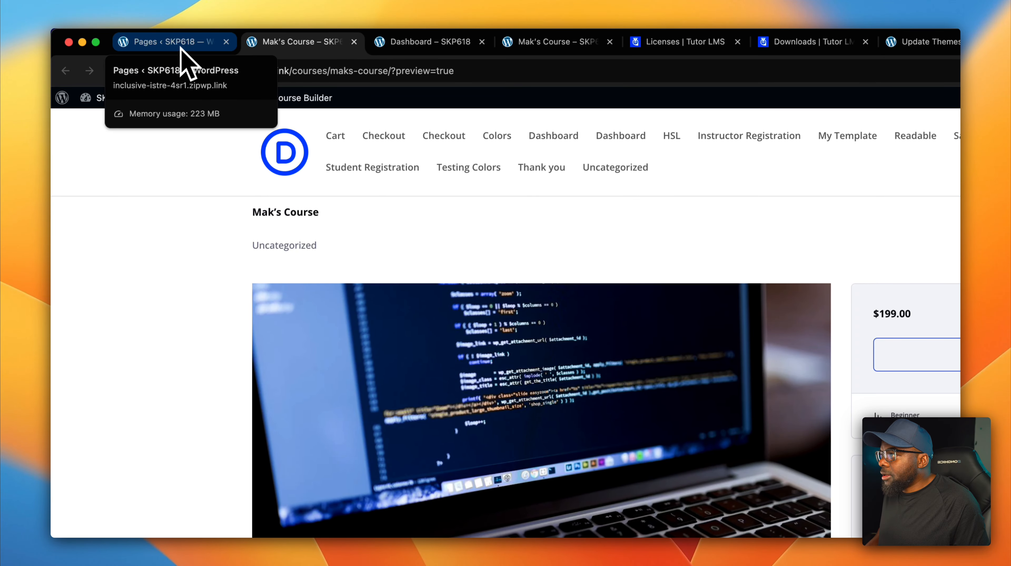
left_click(114, 73)
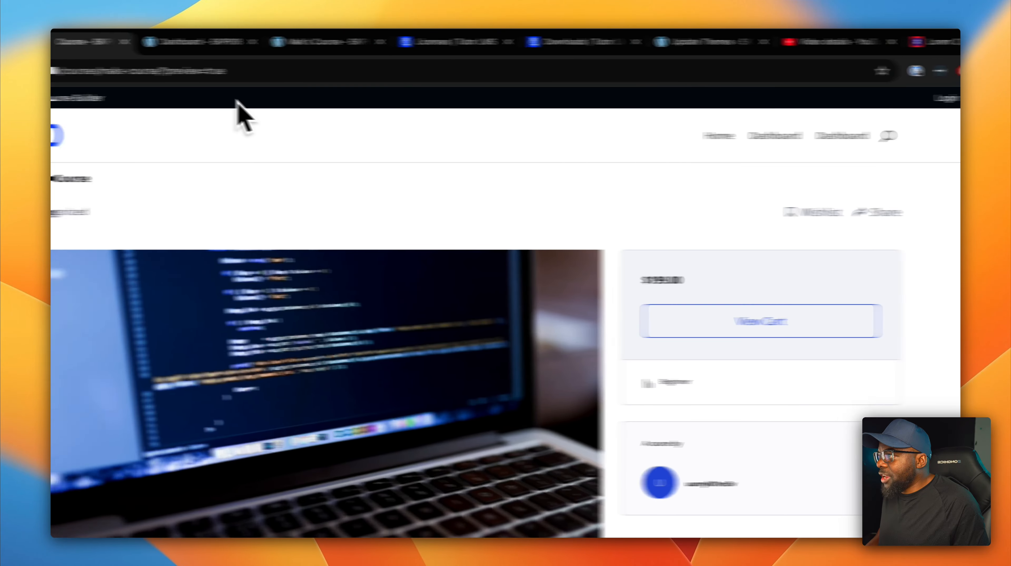
left_click(158, 45)
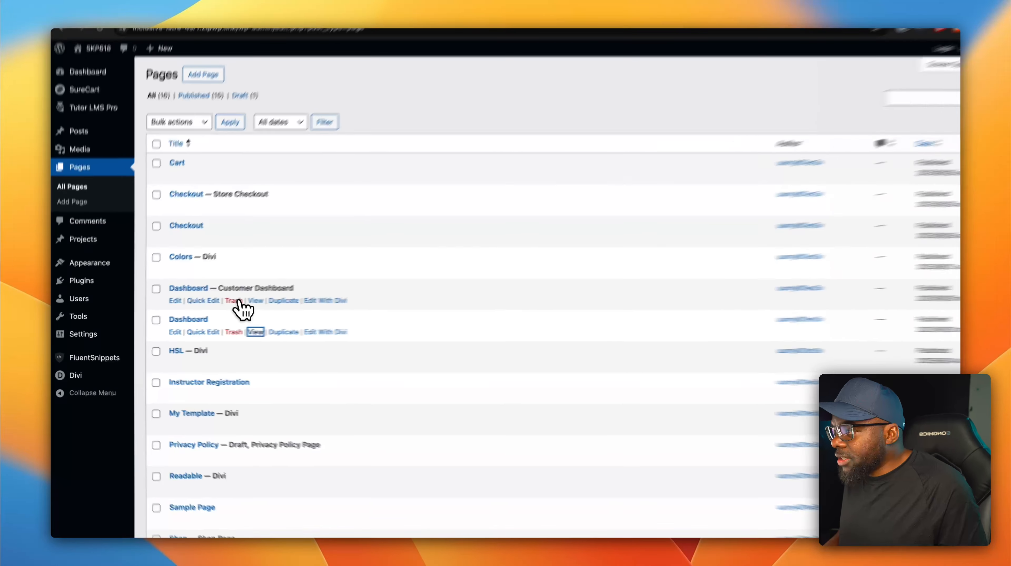
left_click(217, 306)
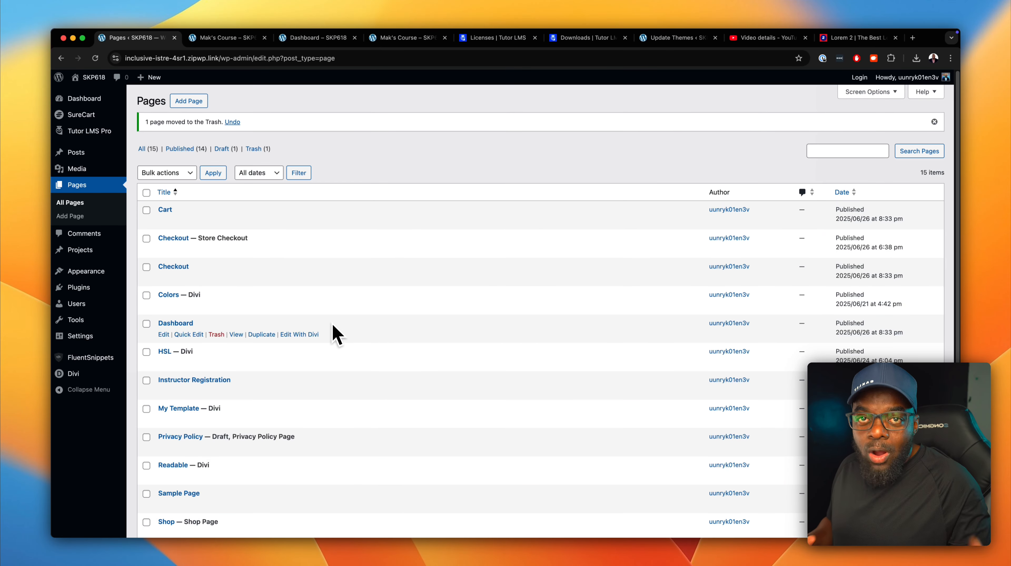
scroll(334, 326, "down", 5)
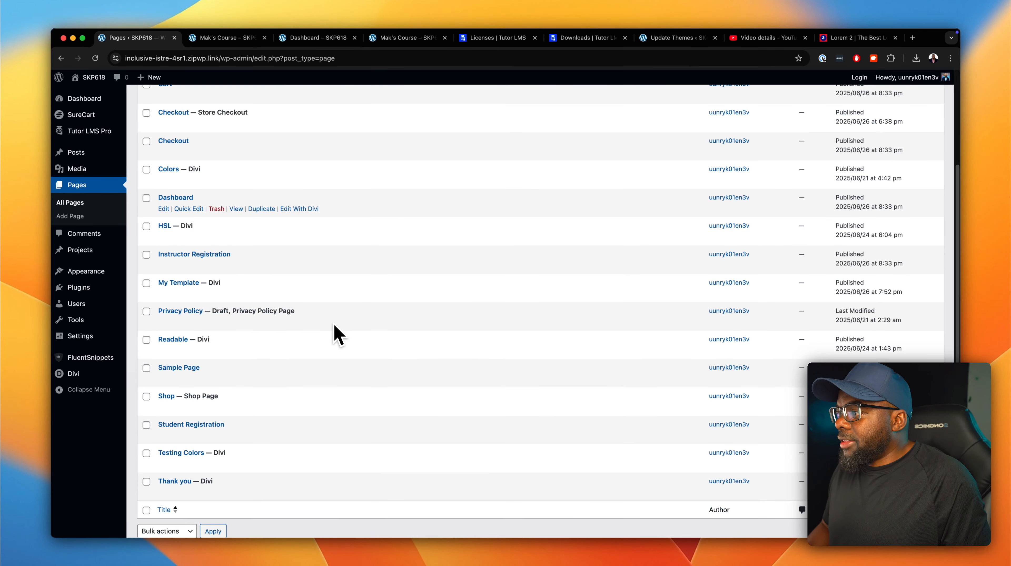
scroll(335, 325, "up", 5)
Search the plugin directory for "fluentauth", and install and activate the FluentAuth plugin.
mouse_move(109, 292)
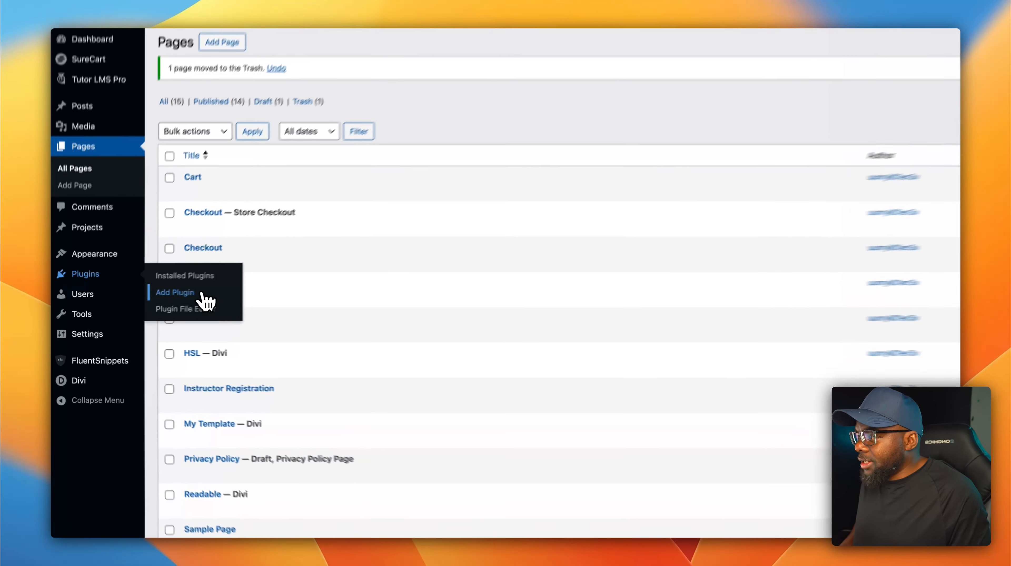
left_click(174, 304)
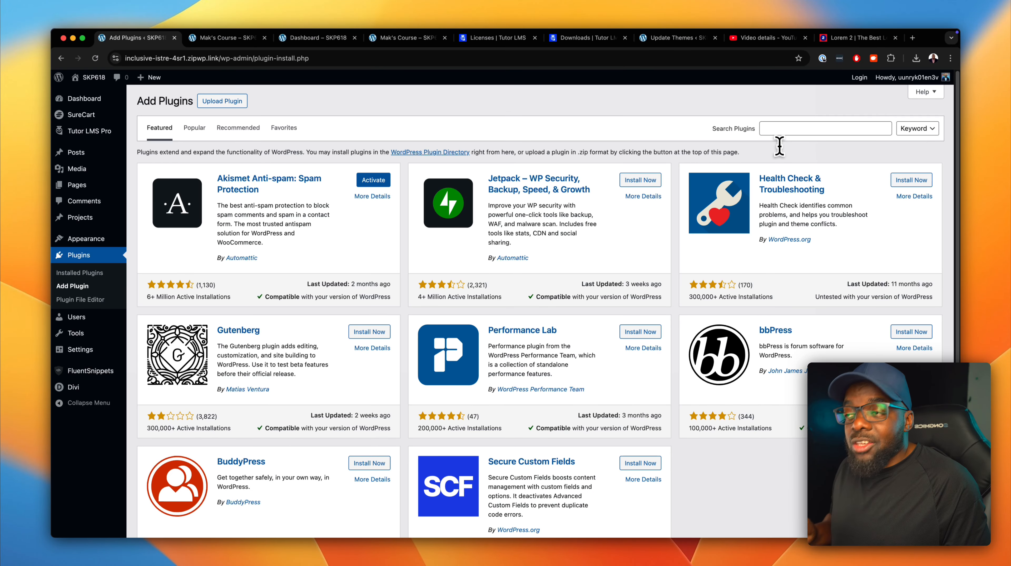
left_click(779, 129)
type("f")
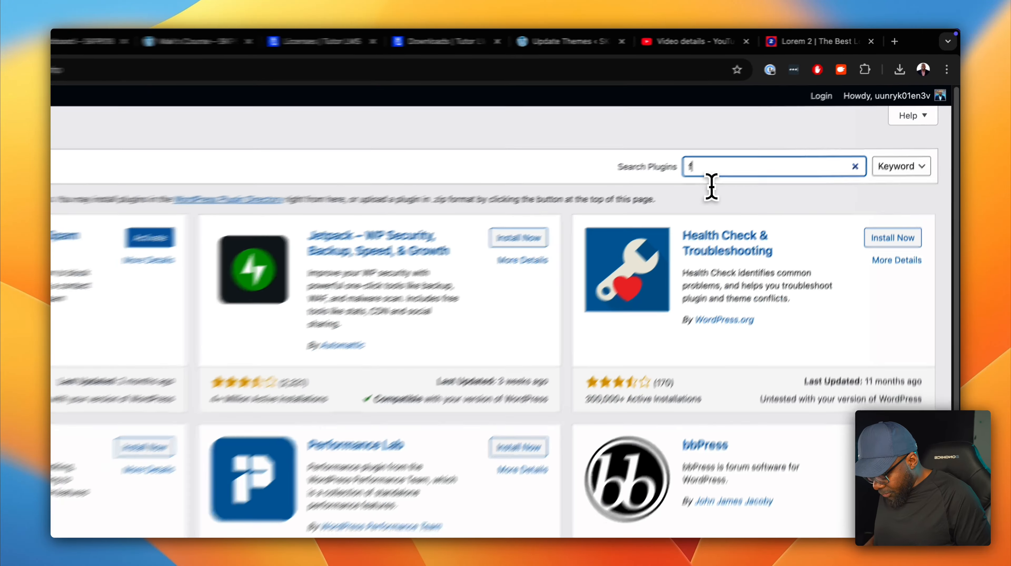
type("luent")
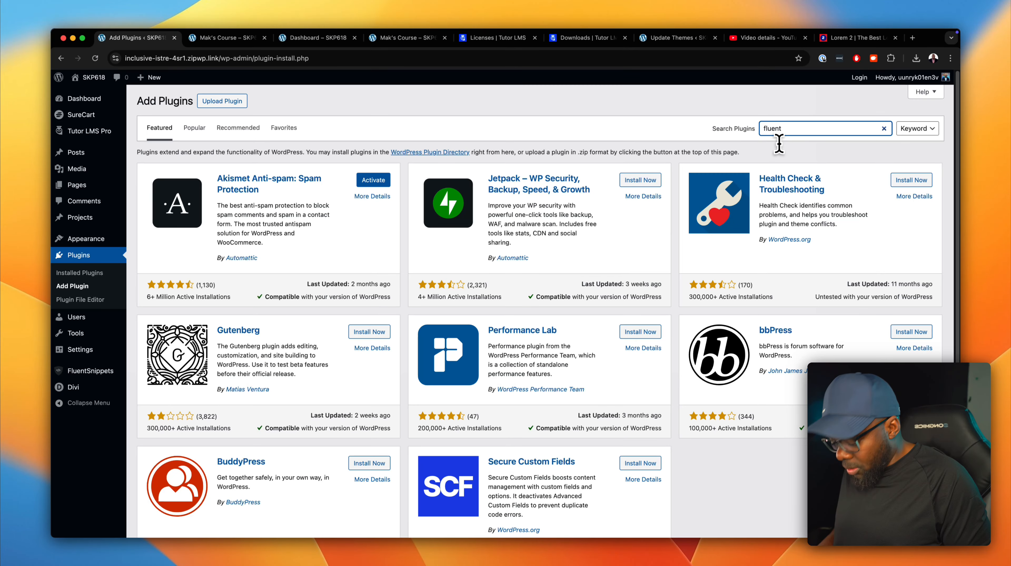
type("auth")
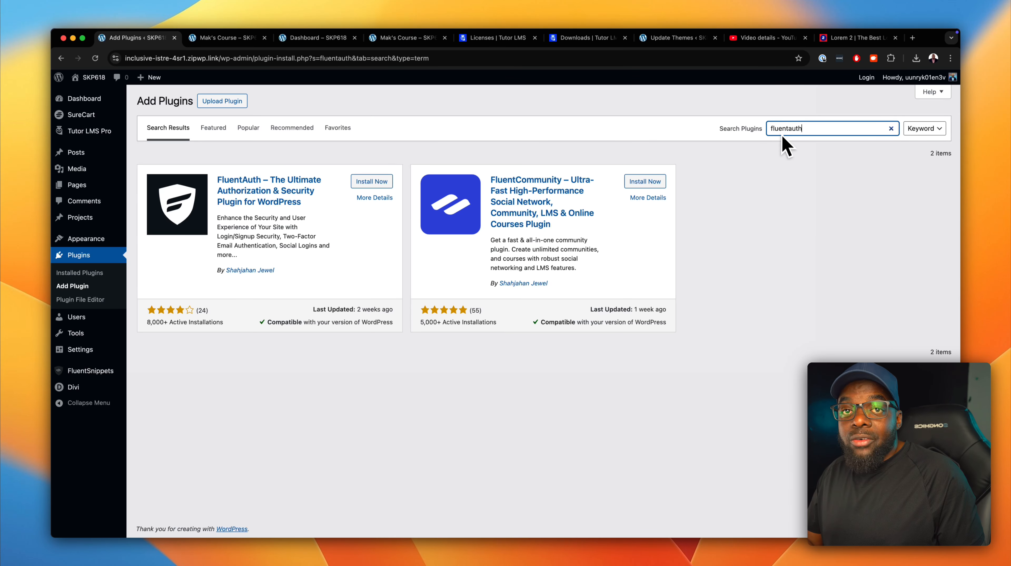
left_click(375, 181)
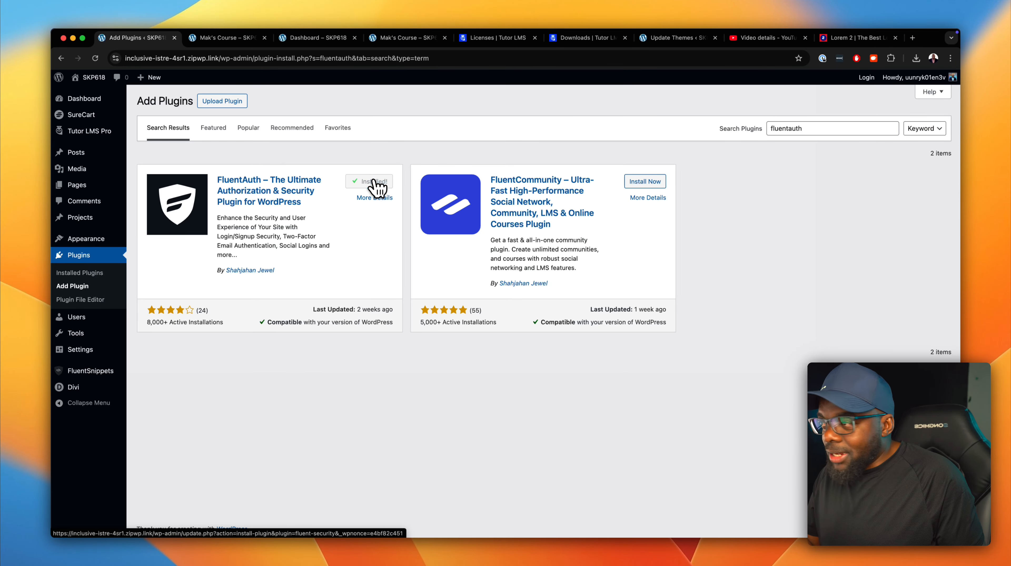
left_click(375, 182)
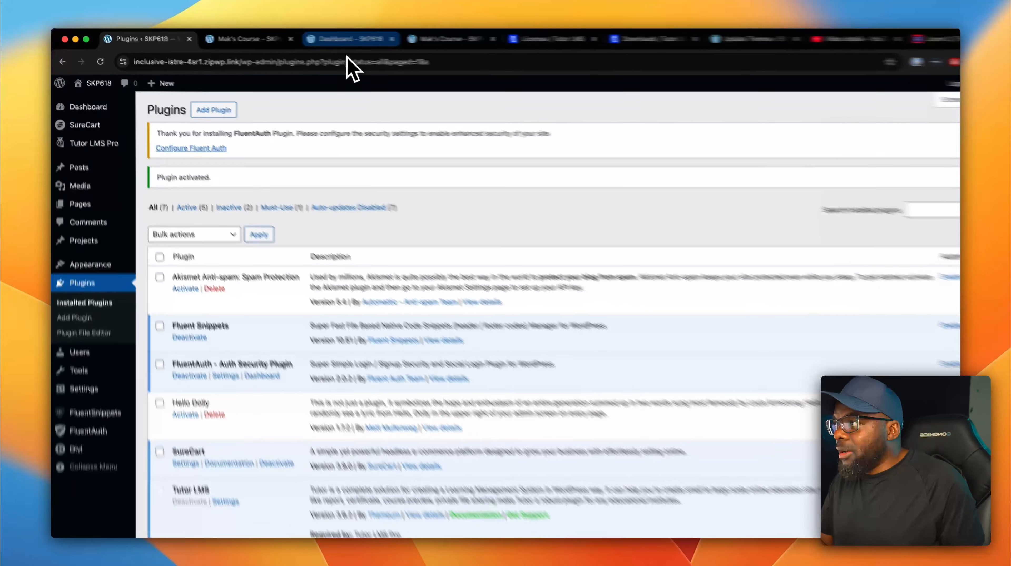
Switch to the site's Dashboard page and view its My Profile and Enrolled Courses sections.
left_click(307, 37)
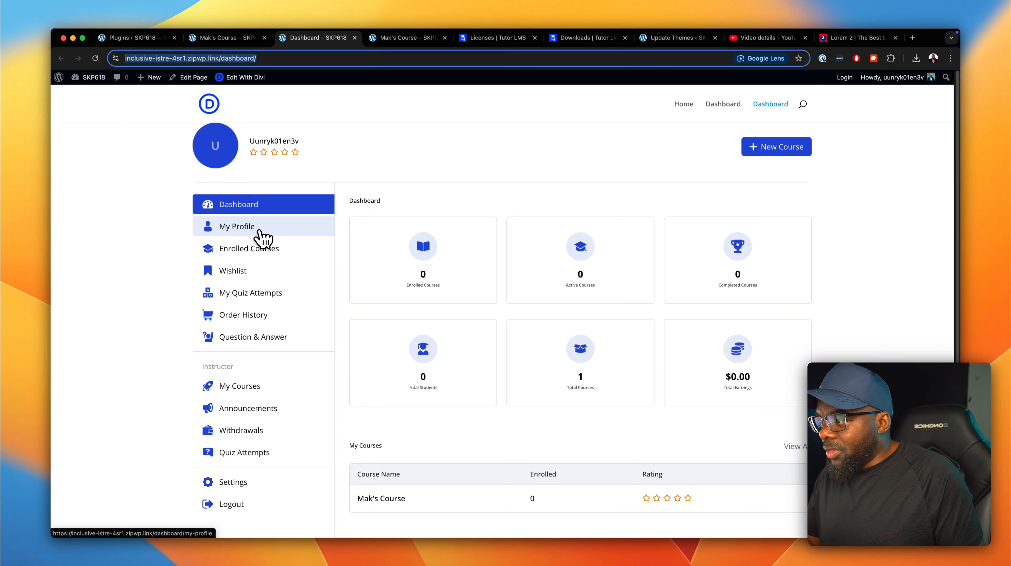
left_click(259, 233)
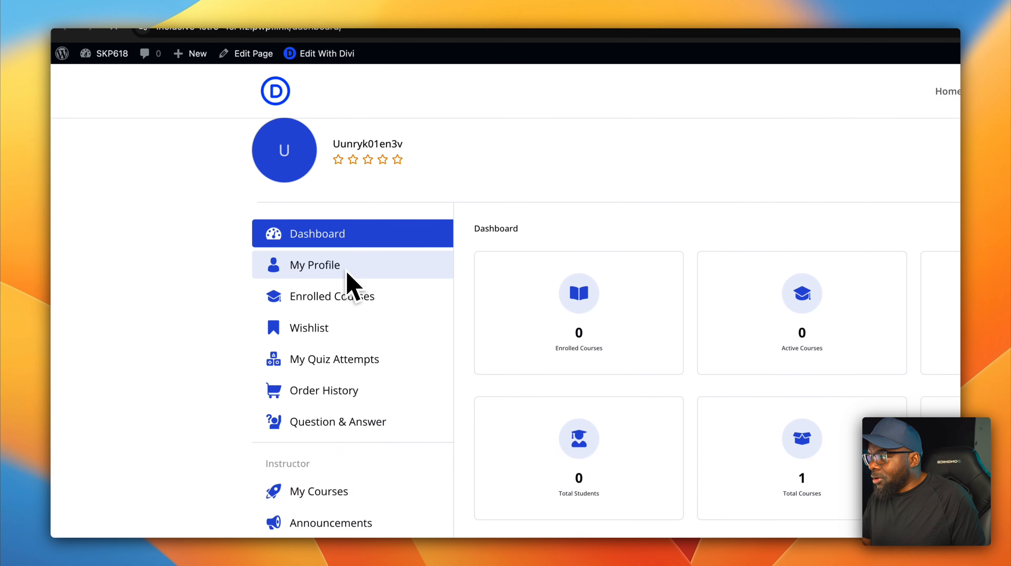
left_click(341, 305)
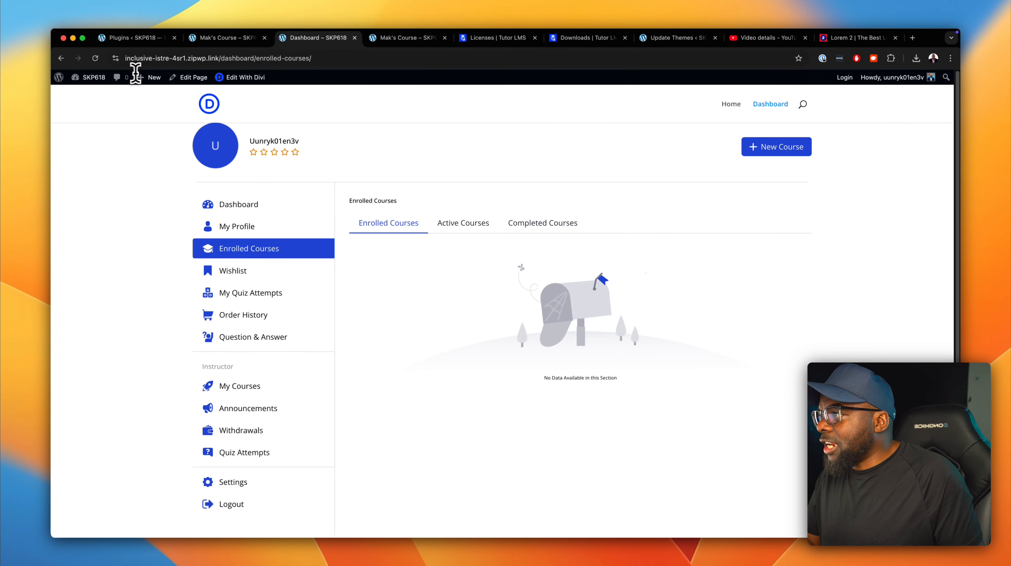
left_click_drag(257, 59, 392, 69)
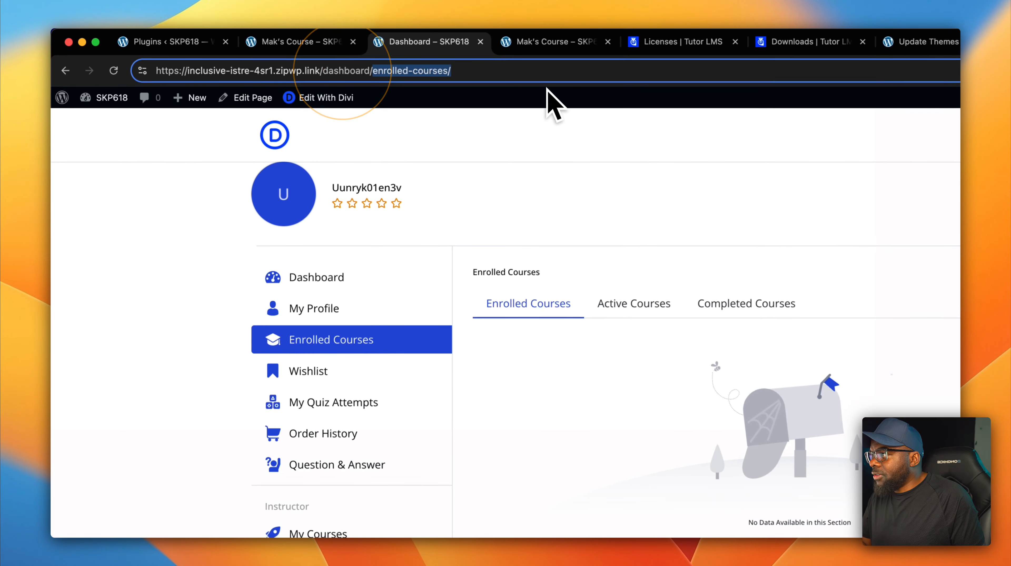
key("BackSpace")
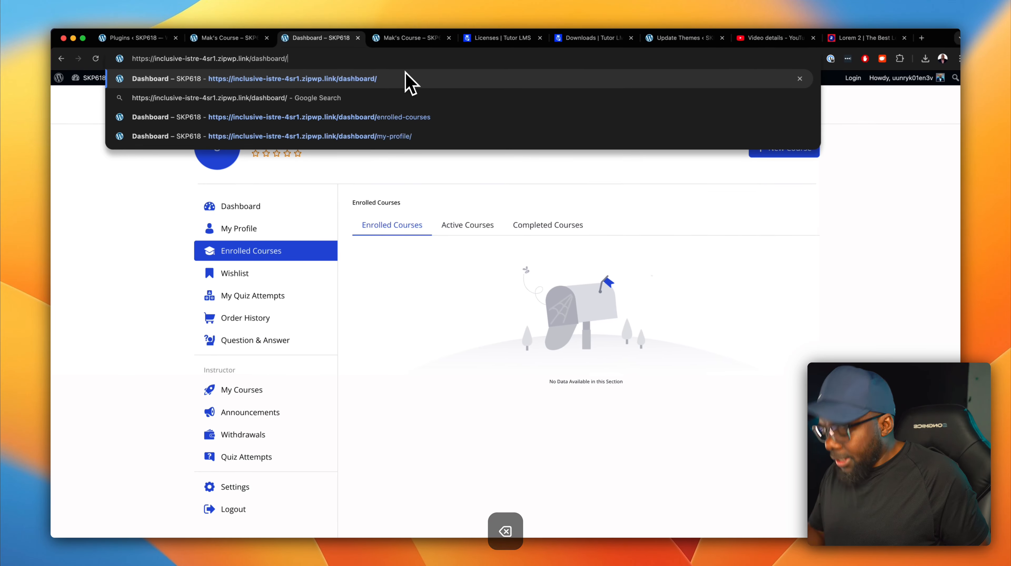
key("super+a")
key("super+c")
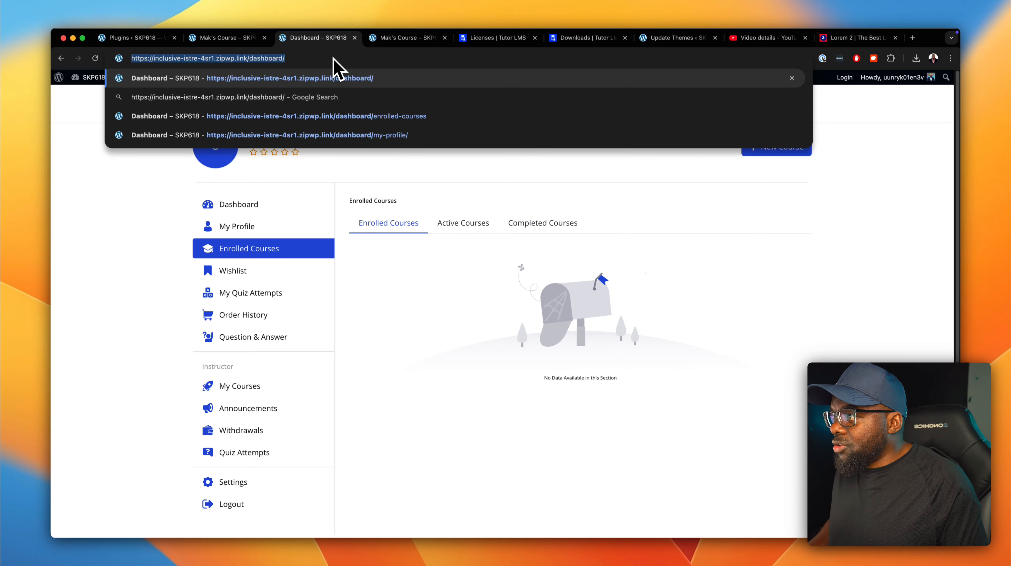
Return to the WordPress admin, open the FluentAuth dashboard and view its login logs.
left_click(152, 38)
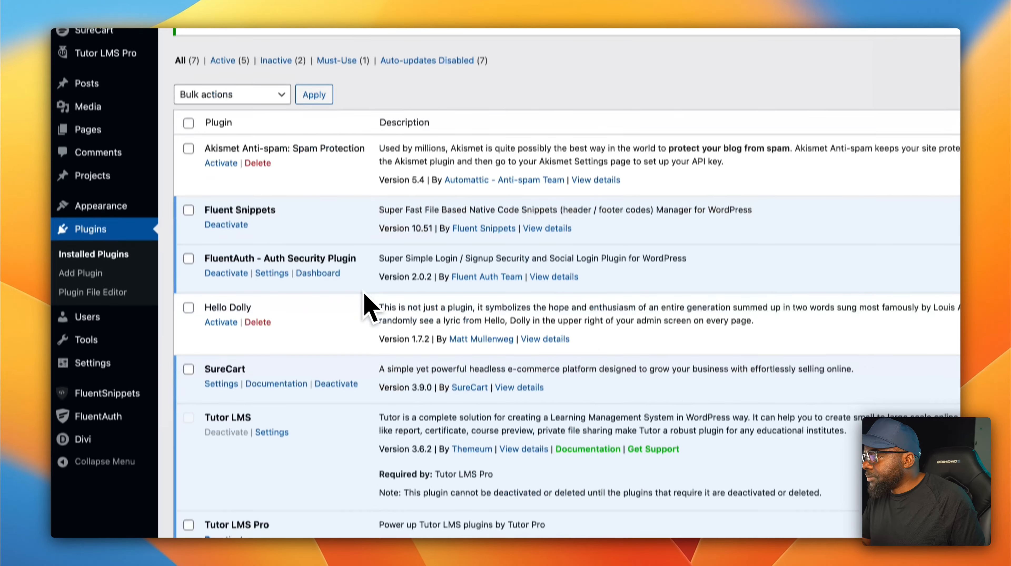
scroll(368, 307, "down", 1)
mouse_move(123, 414)
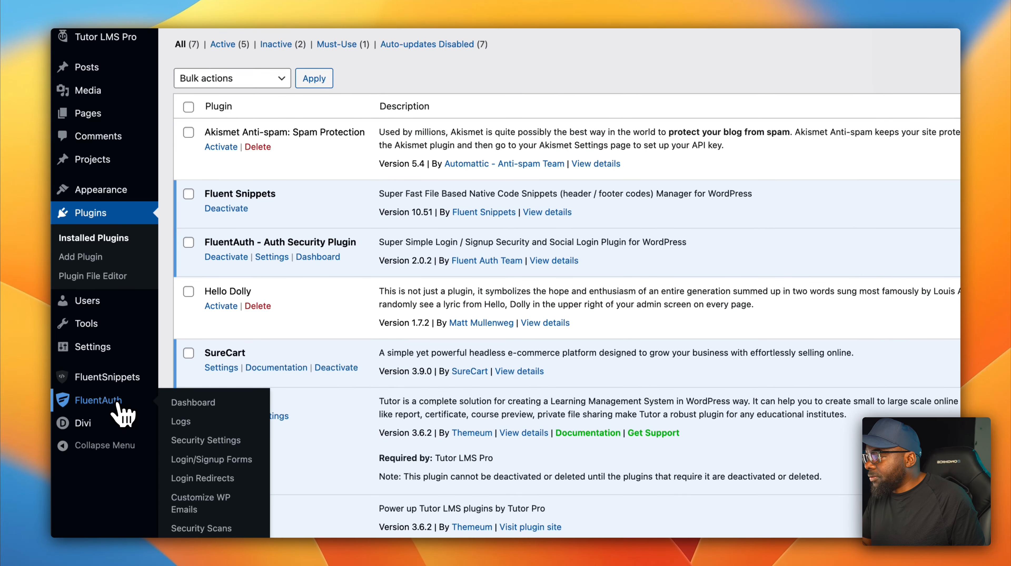
left_click(186, 403)
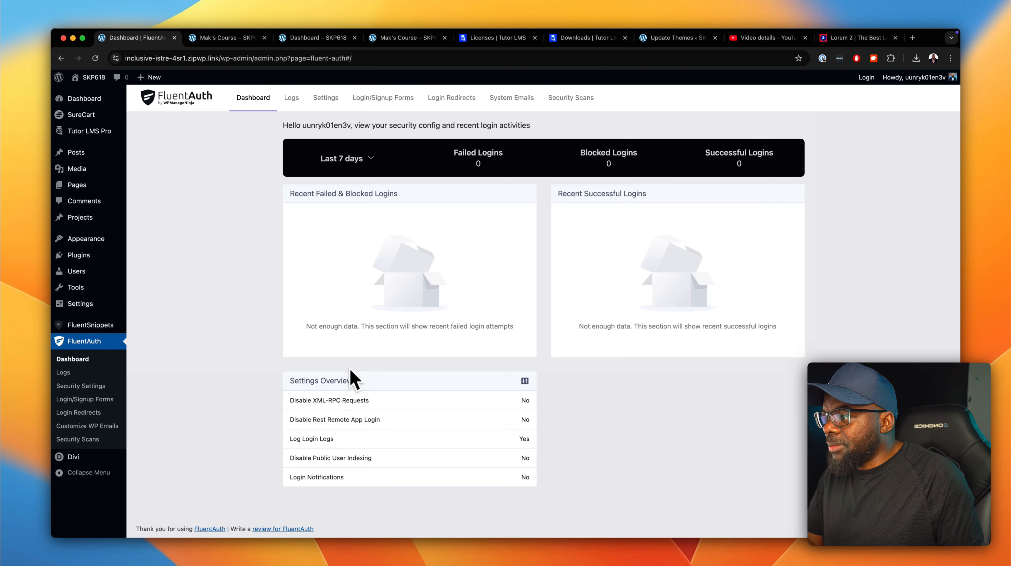
left_click(294, 99)
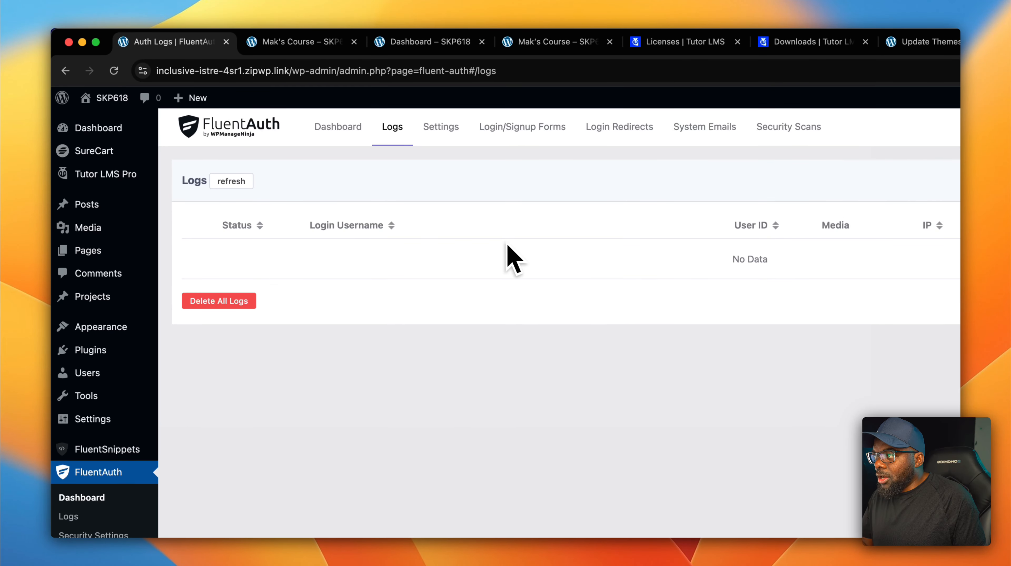
Apply FluentAuth's recommended security settings and review the core security, login limit and two-factor authentication options.
left_click(456, 136)
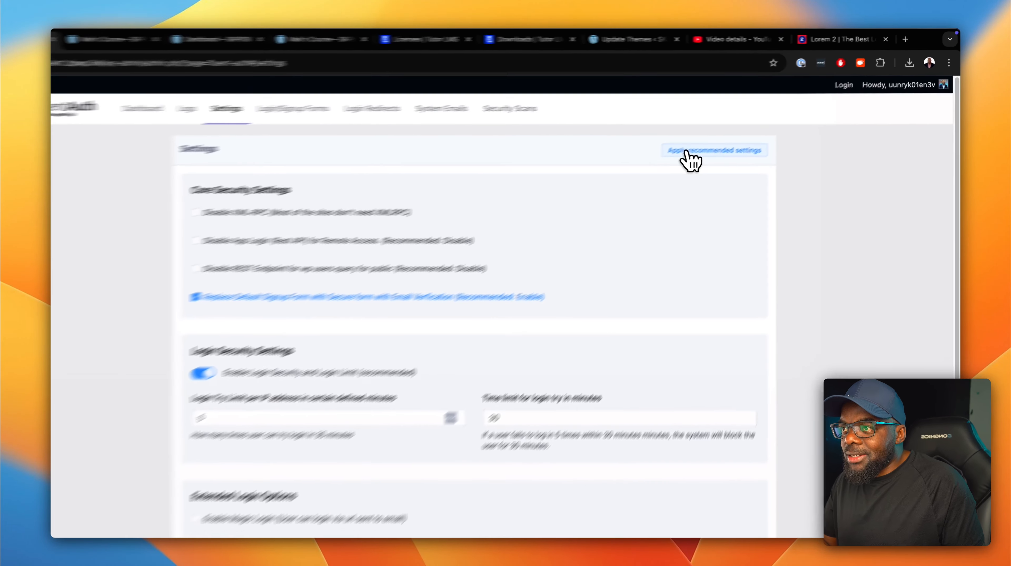
left_click(723, 135)
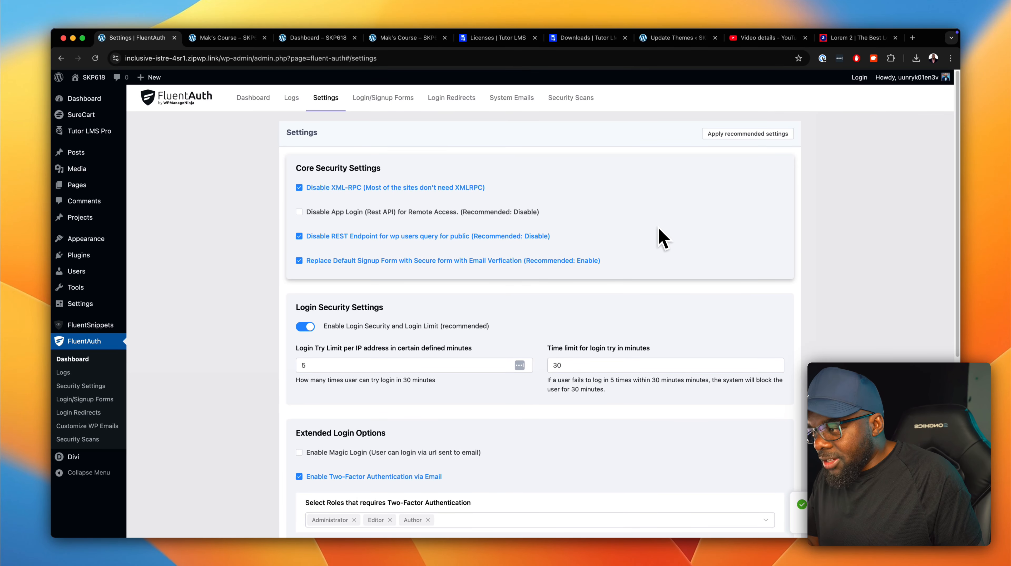
scroll(660, 287, "down", 3)
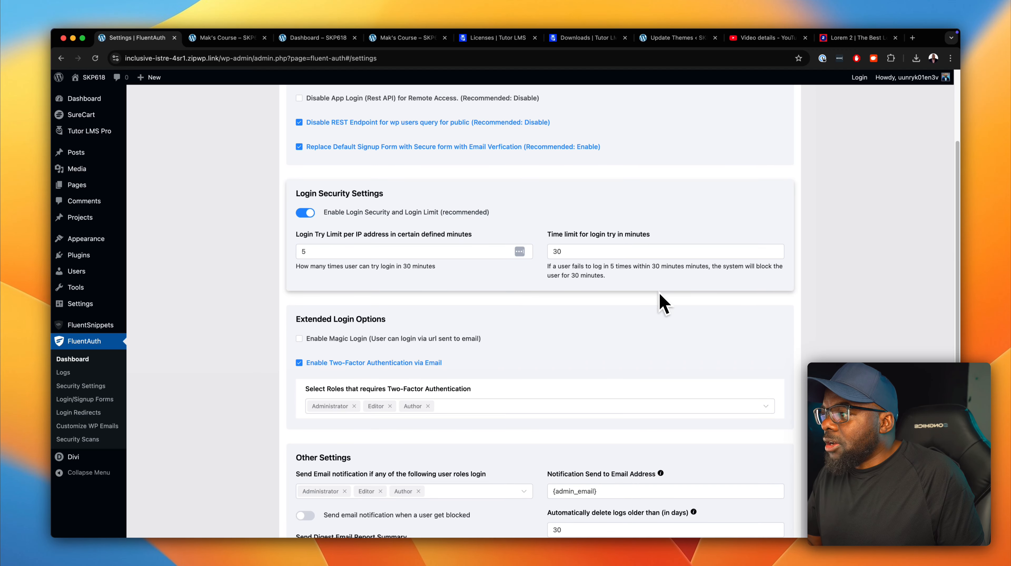
scroll(666, 297, "down", 1)
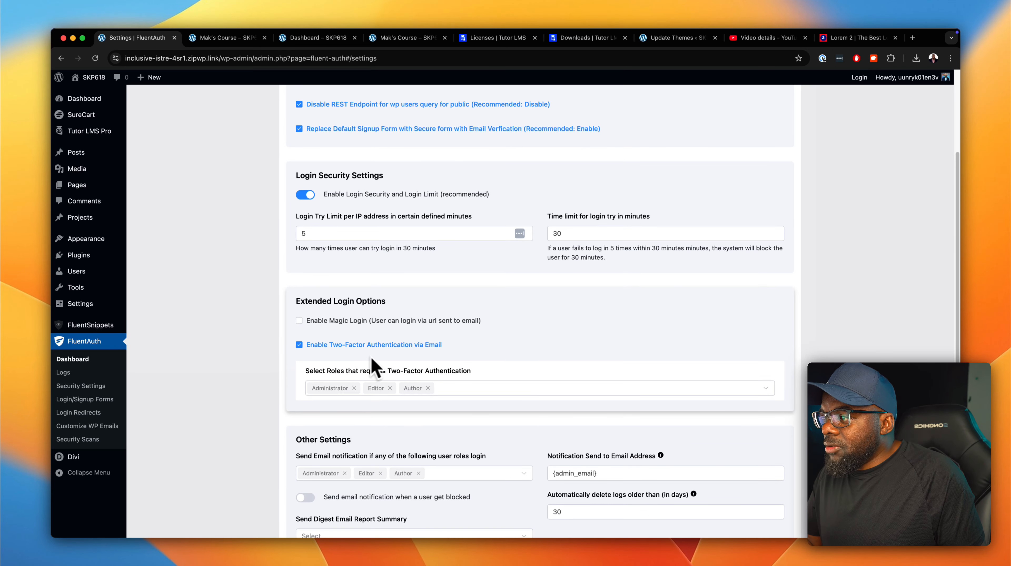
scroll(475, 402, "up", 2)
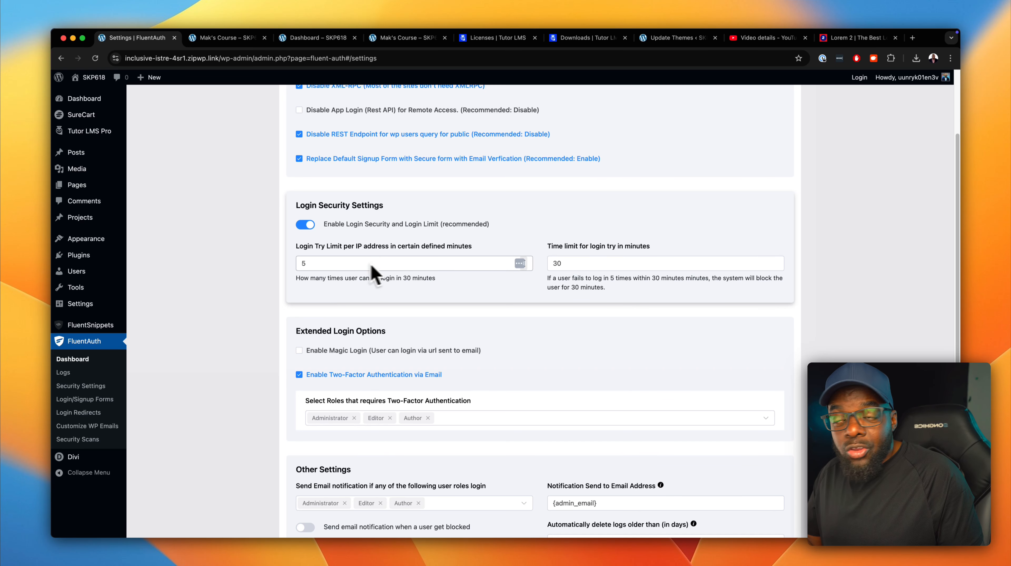
scroll(545, 273, "up", 5)
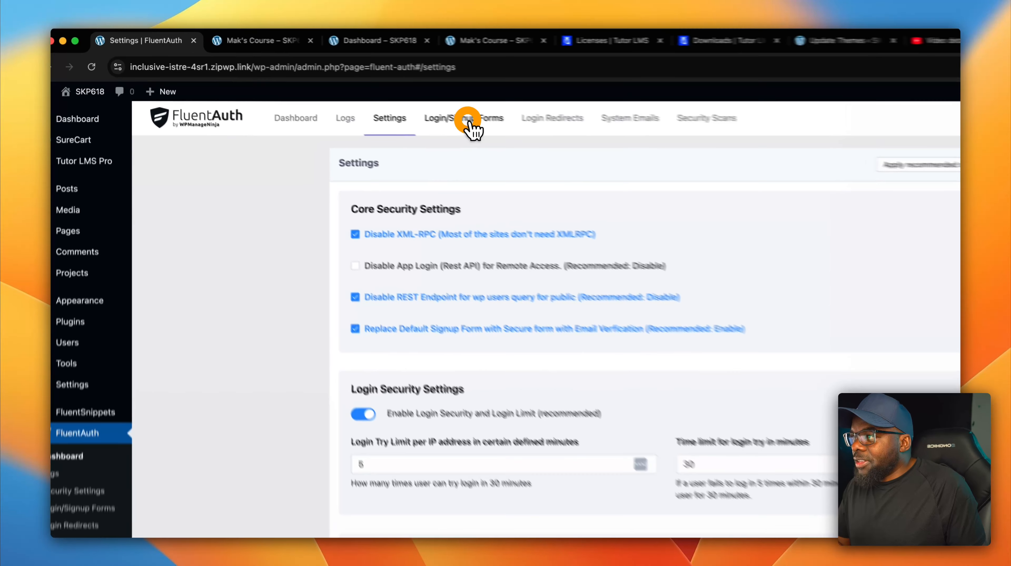
Enable the customized, modern style for the FluentAuth login/signup page and turn on custom login/signup shortcodes.
left_click(390, 101)
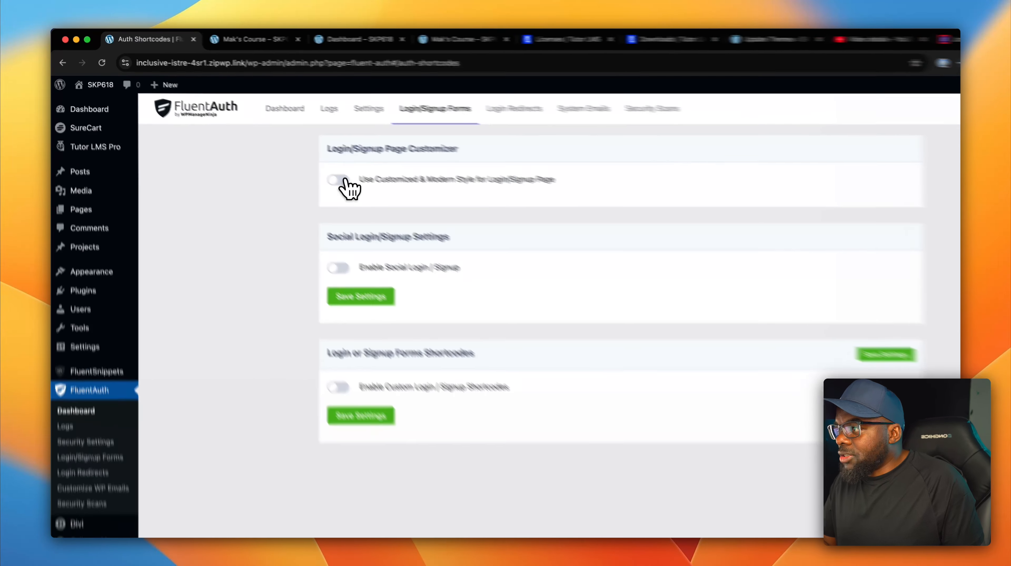
left_click(306, 161)
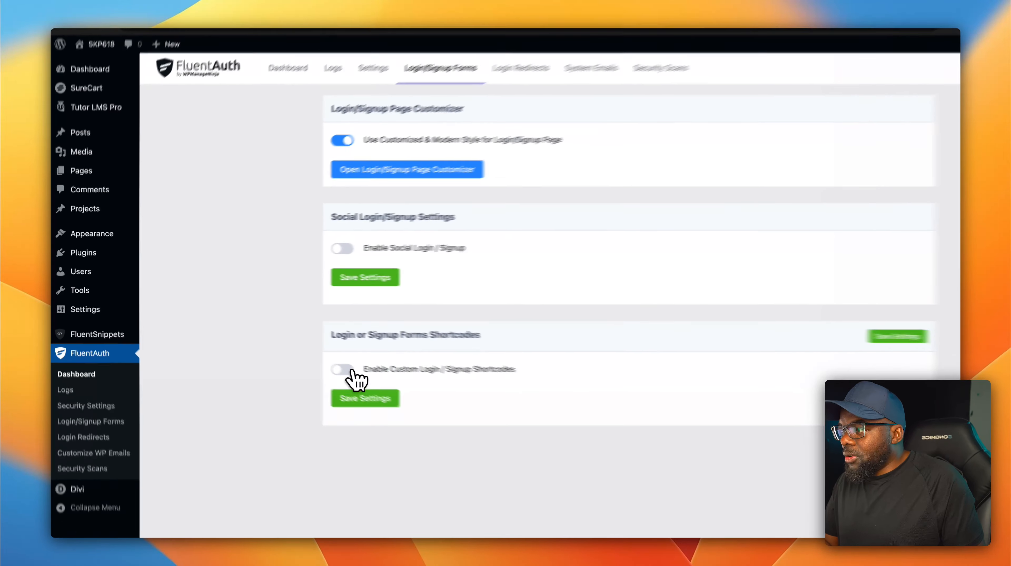
left_click(310, 355)
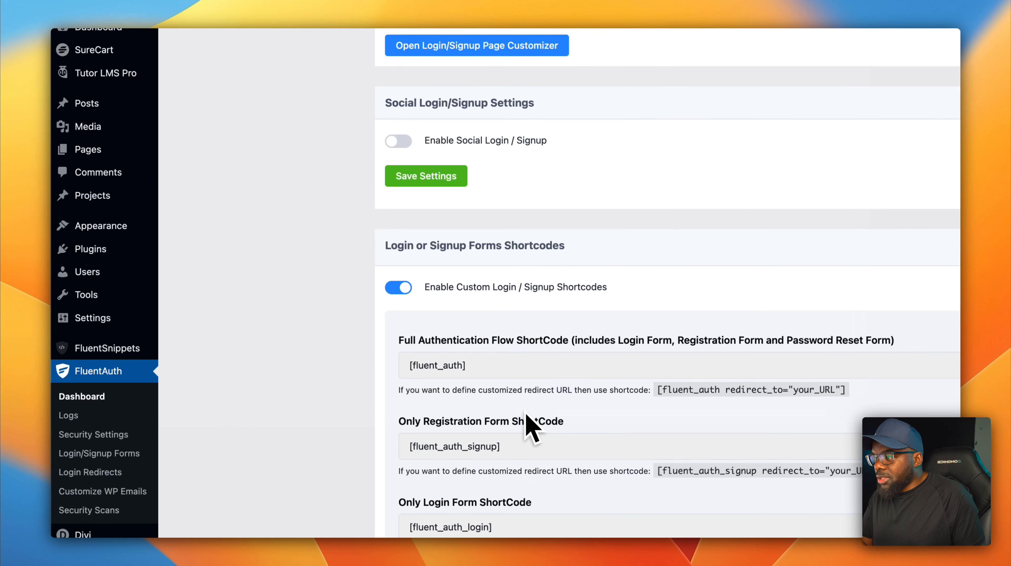
scroll(539, 428, "down", 1)
Preview the login form in the login/signup page customizer and return to the forms settings.
scroll(539, 426, "up", 5)
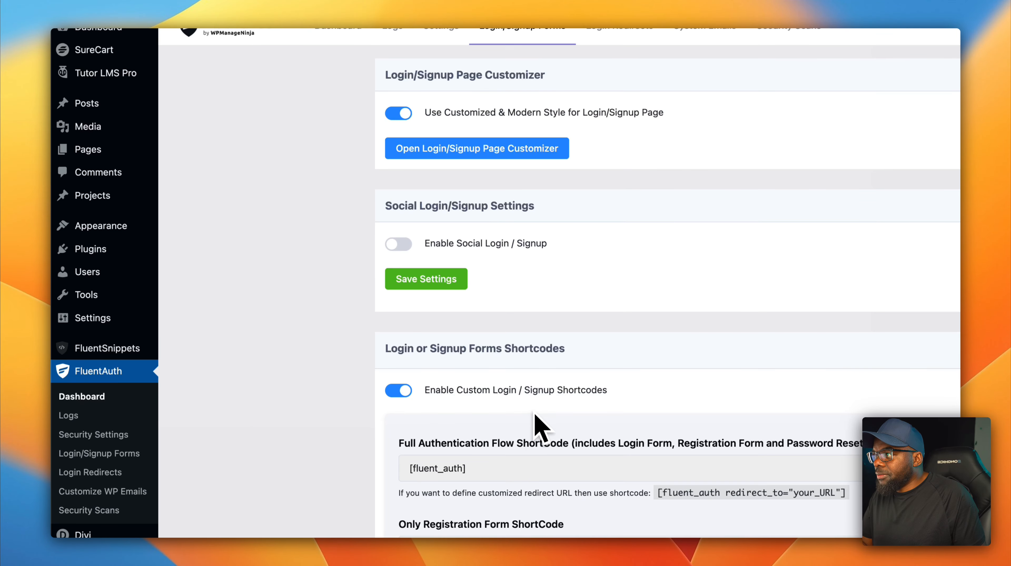
left_click(505, 158)
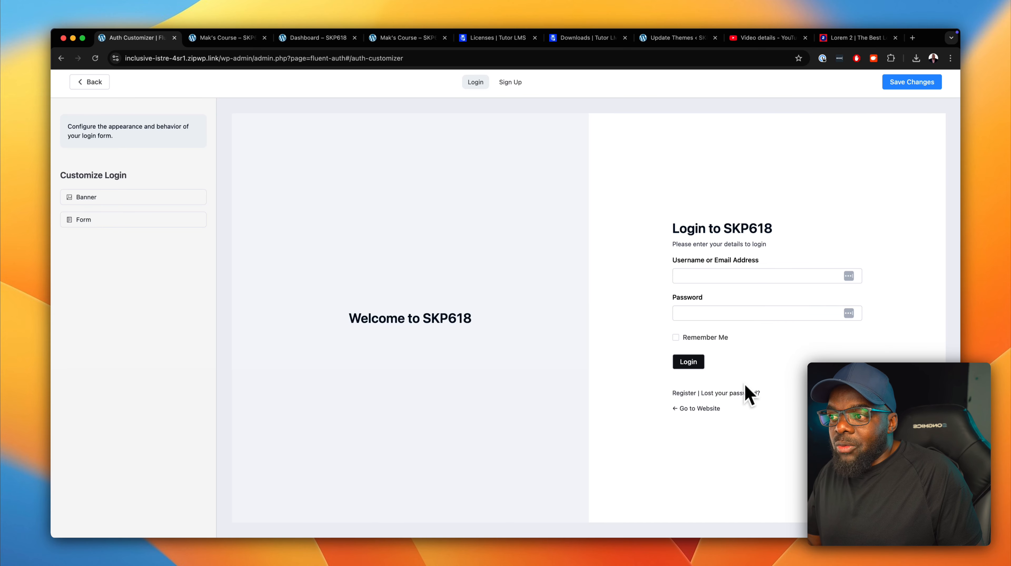
left_click(92, 83)
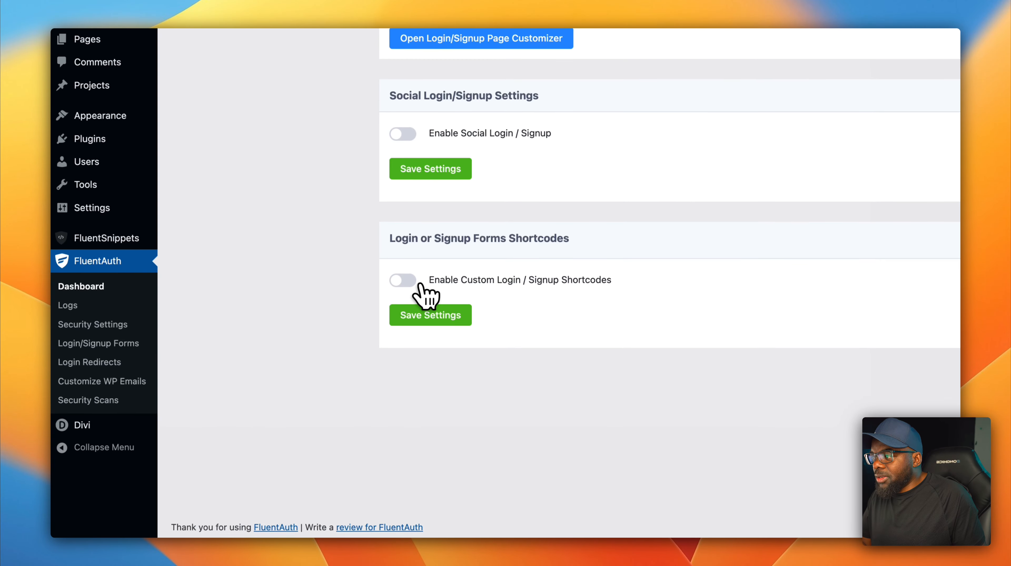
Turn custom login/signup shortcodes on again and review the shortcodes for each form.
left_click(414, 282)
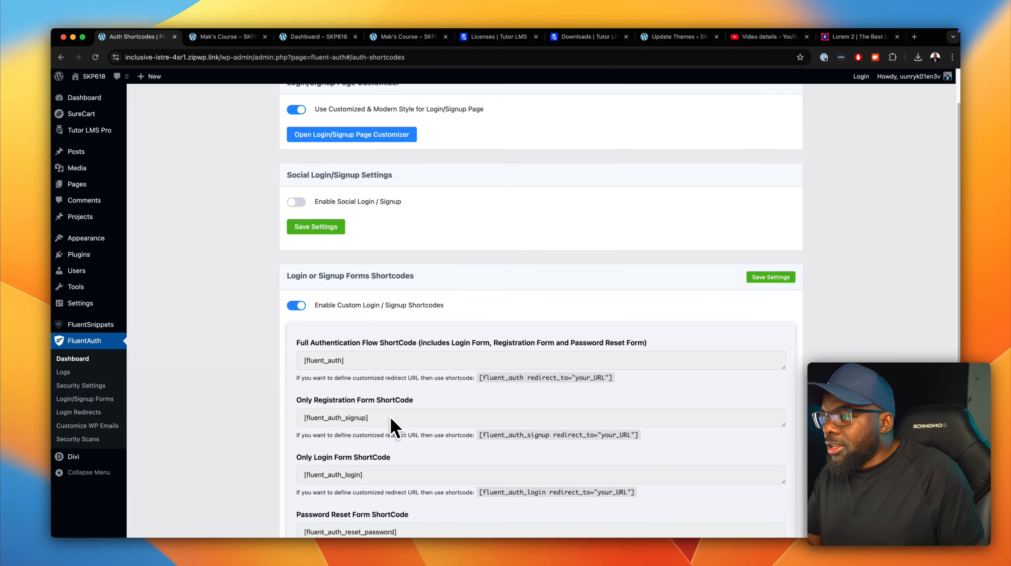
scroll(393, 424, "down", 3)
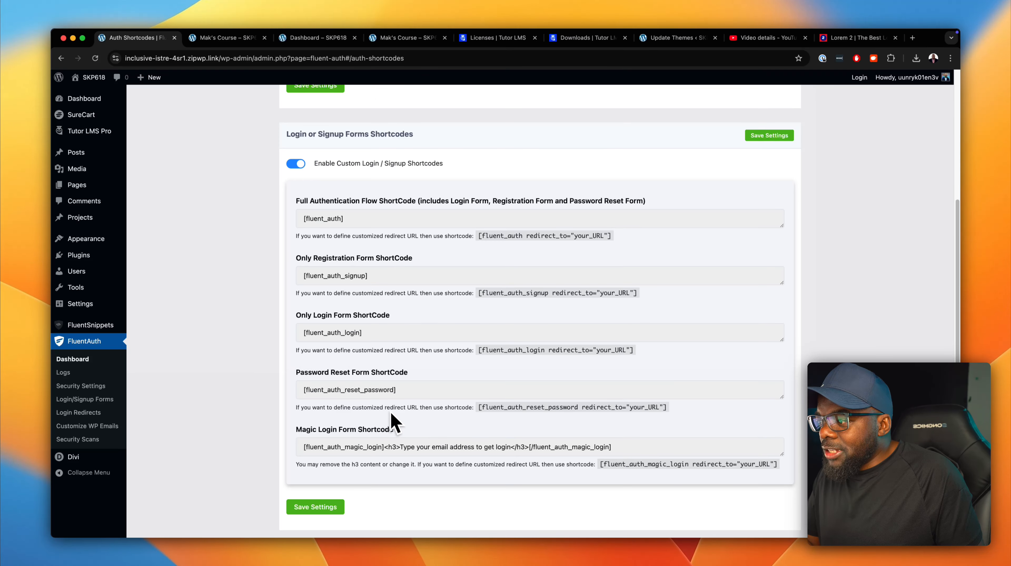
scroll(393, 425, "up", 5)
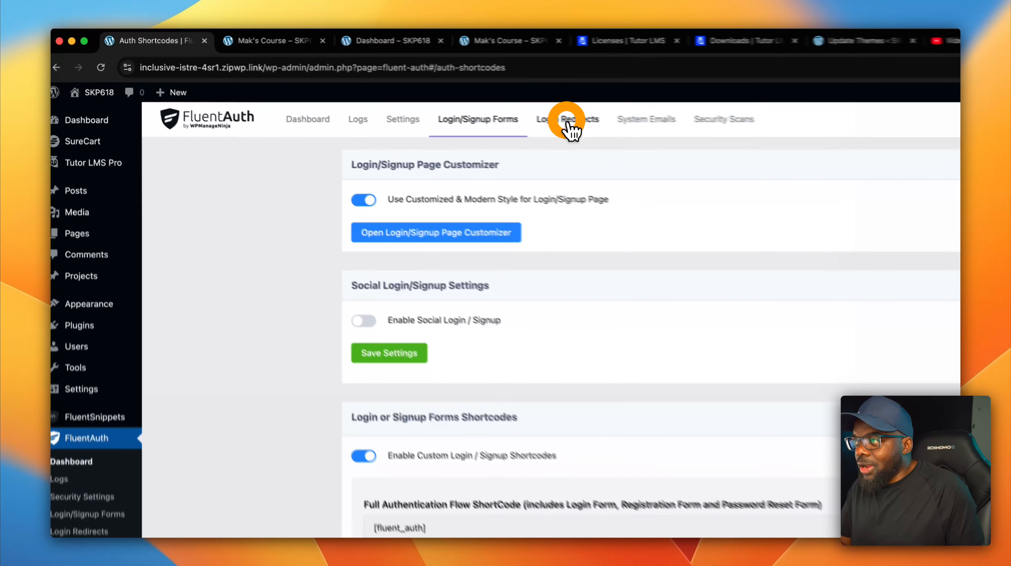
left_click(452, 99)
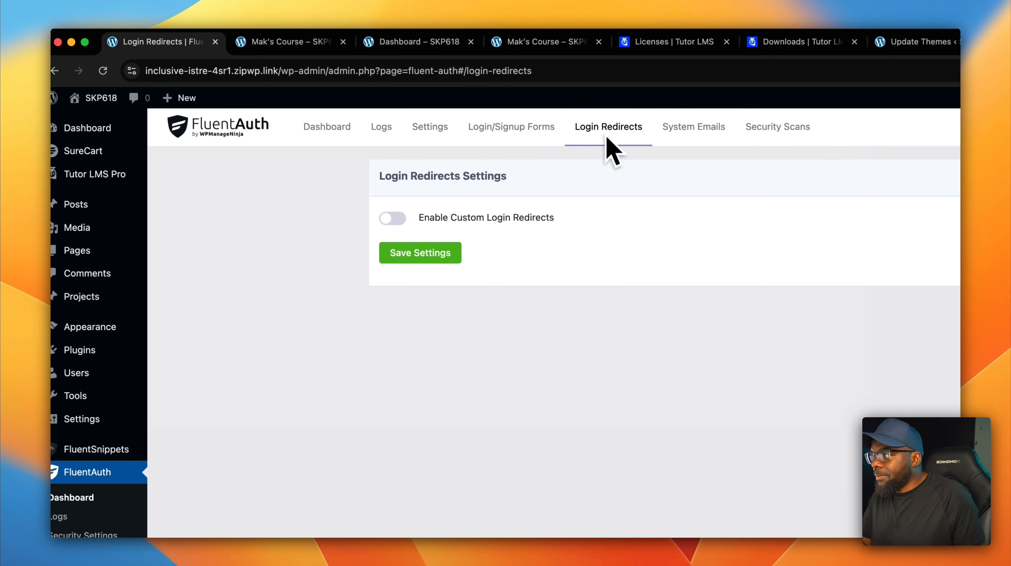
left_click(400, 219)
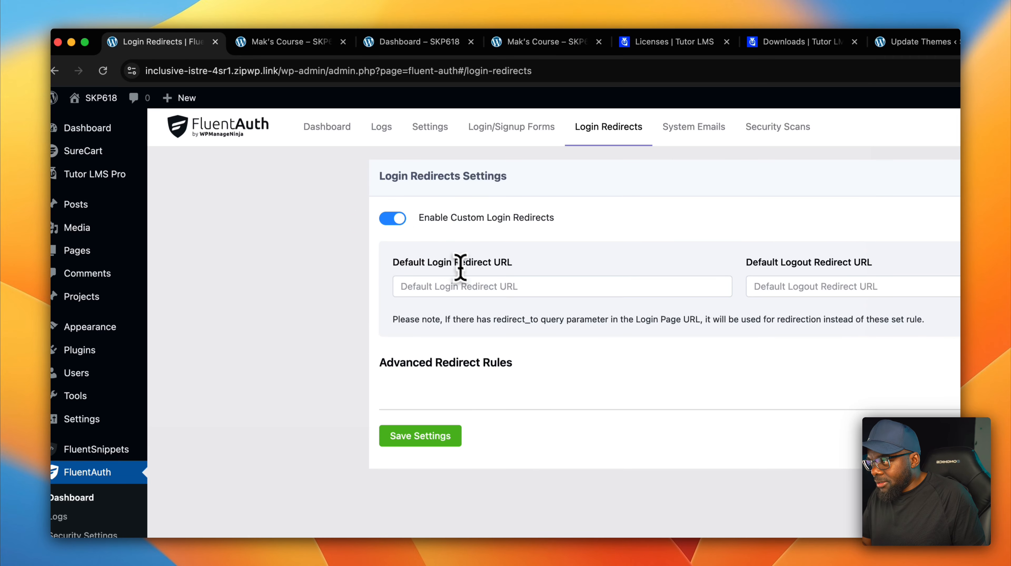
left_click(522, 287)
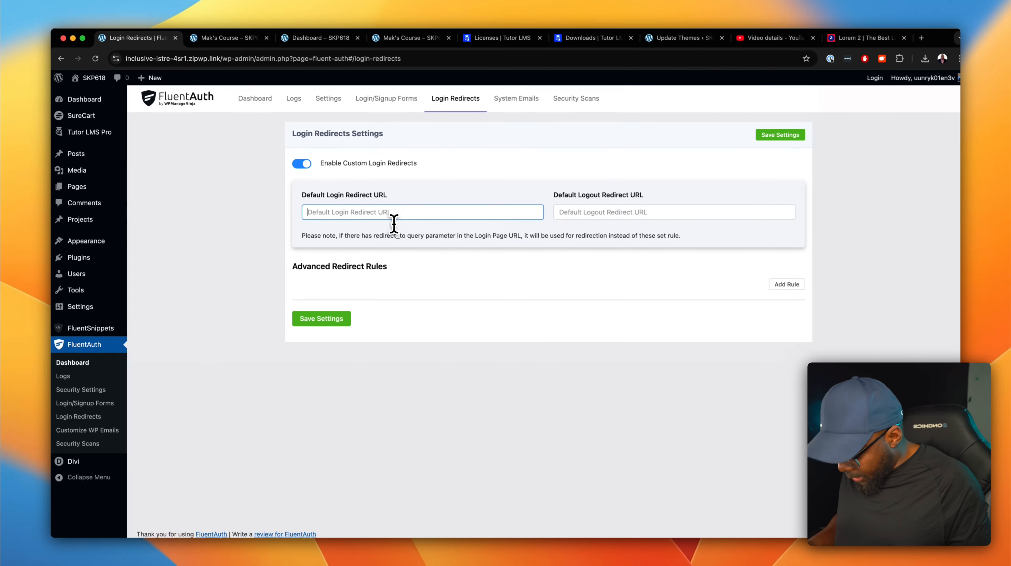
type("https://inclusive-istre-4sr1.zipwp.link/dashboard/")
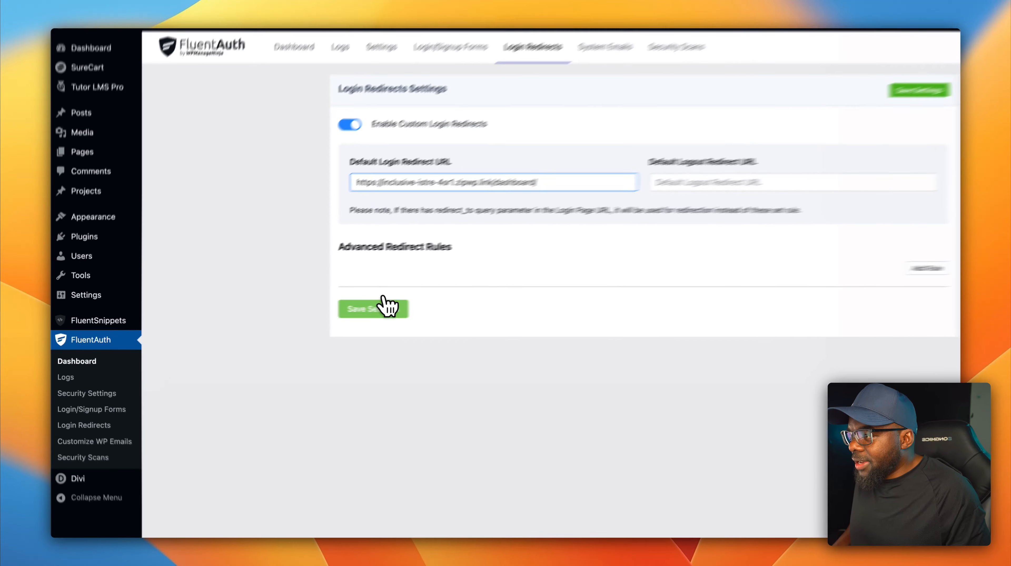
left_click(314, 316)
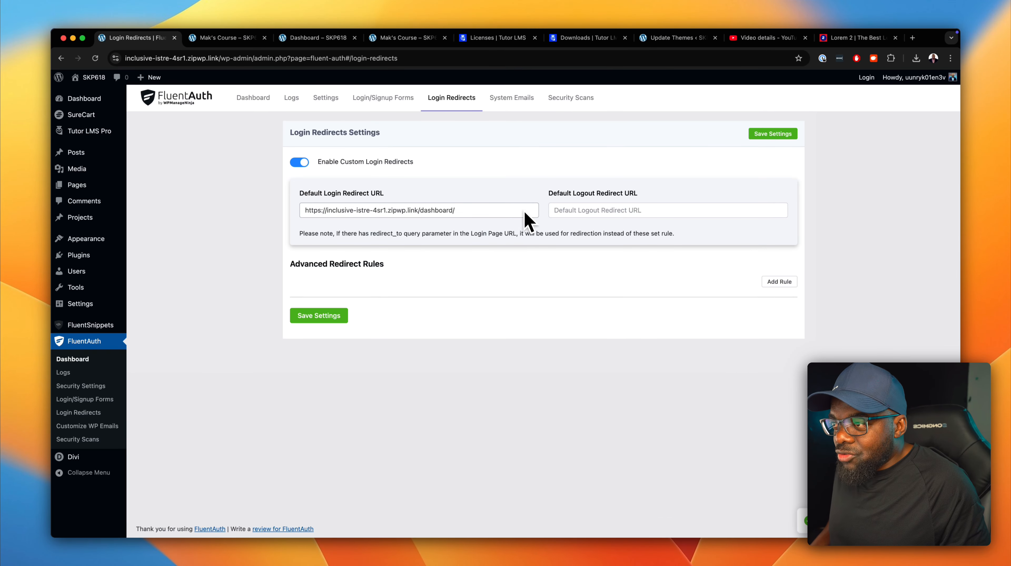
left_click(779, 282)
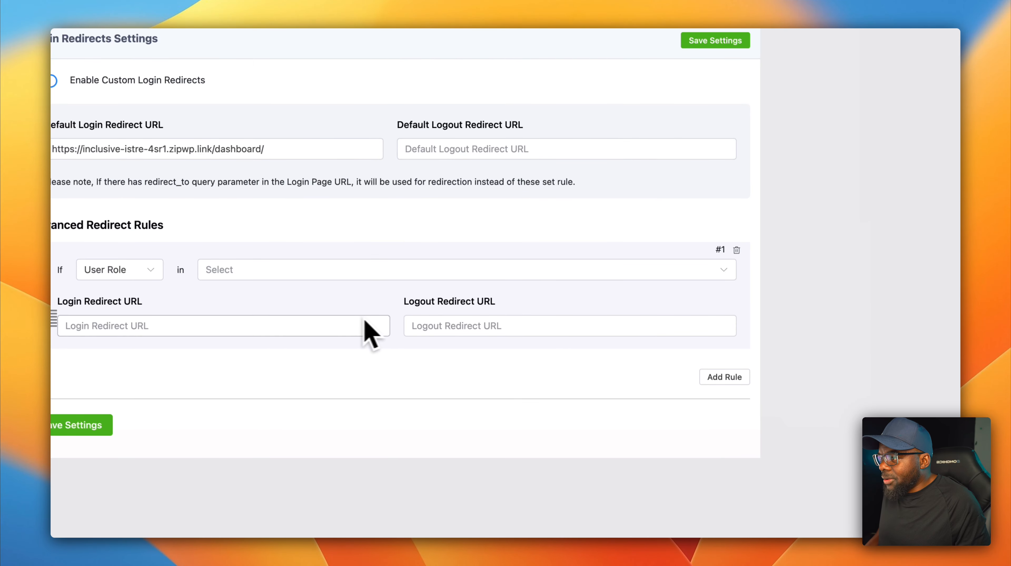
left_click(148, 270)
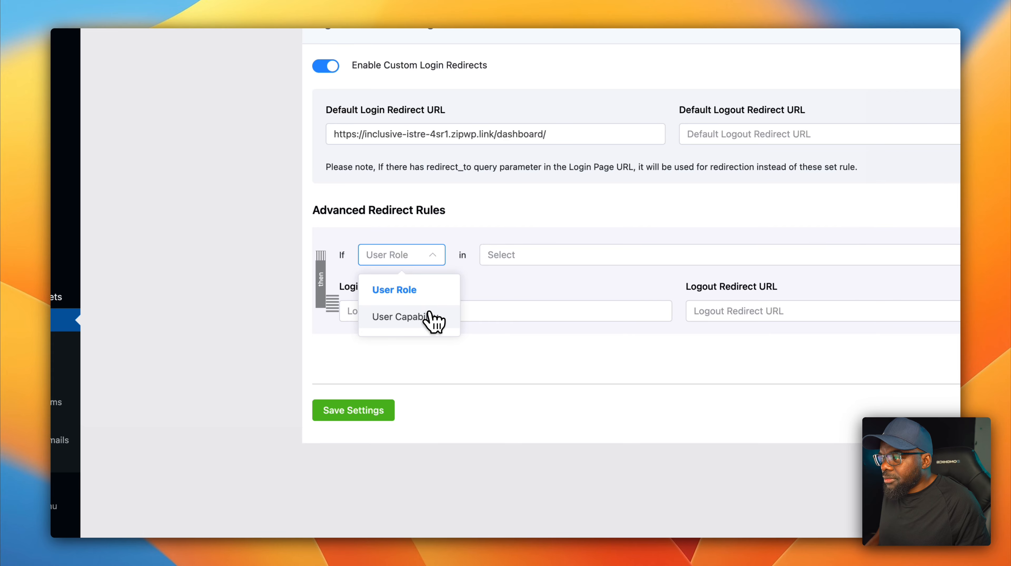
left_click(435, 320)
left_click(501, 256)
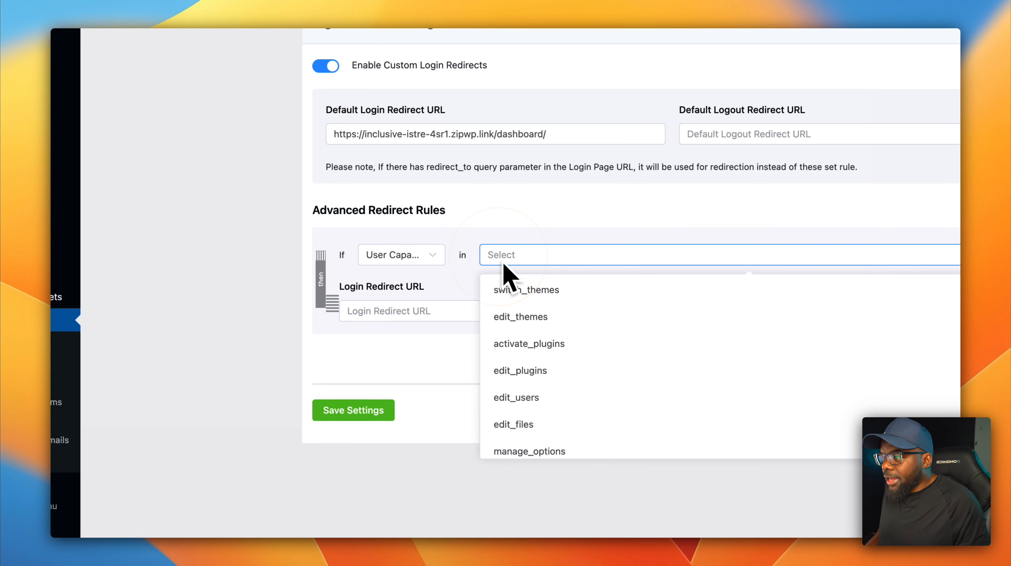
scroll(591, 334, "down", 15)
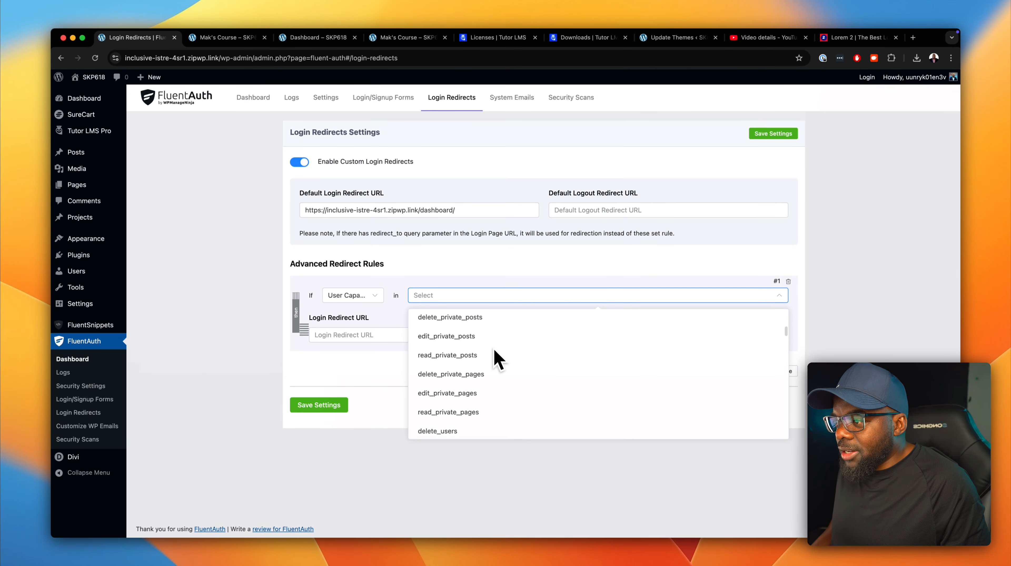
scroll(493, 359, "down", 15)
left_click(367, 380)
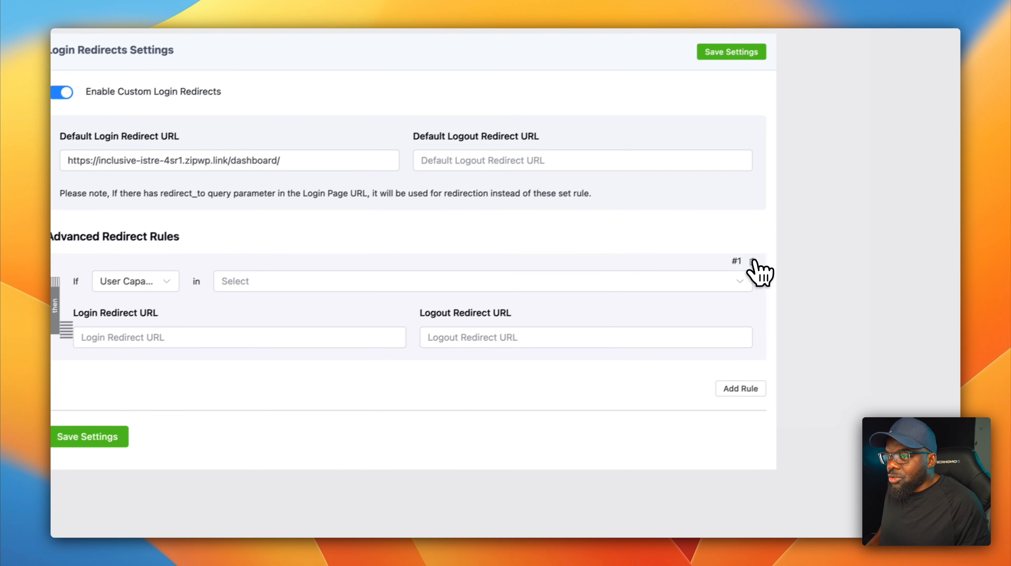
left_click(915, 205)
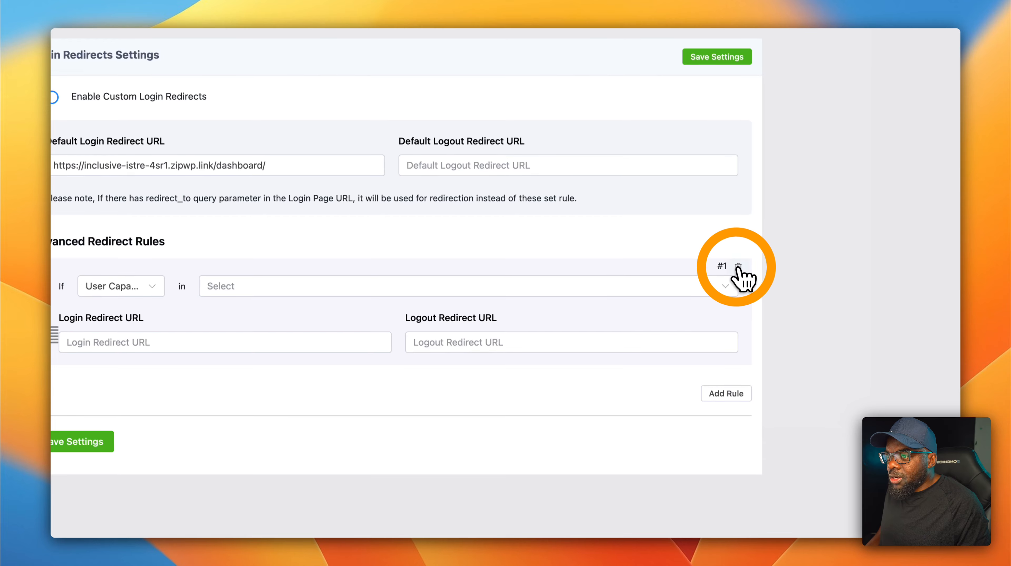
left_click(109, 316)
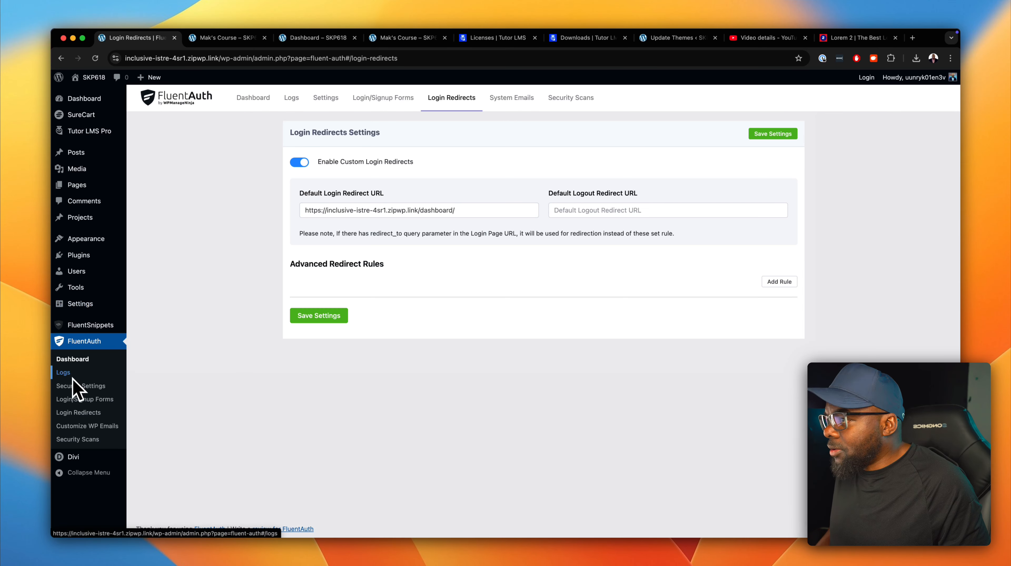
Open the site's main menu for editing, remove the invalid Dashboard item and save the menu.
left_click(383, 98)
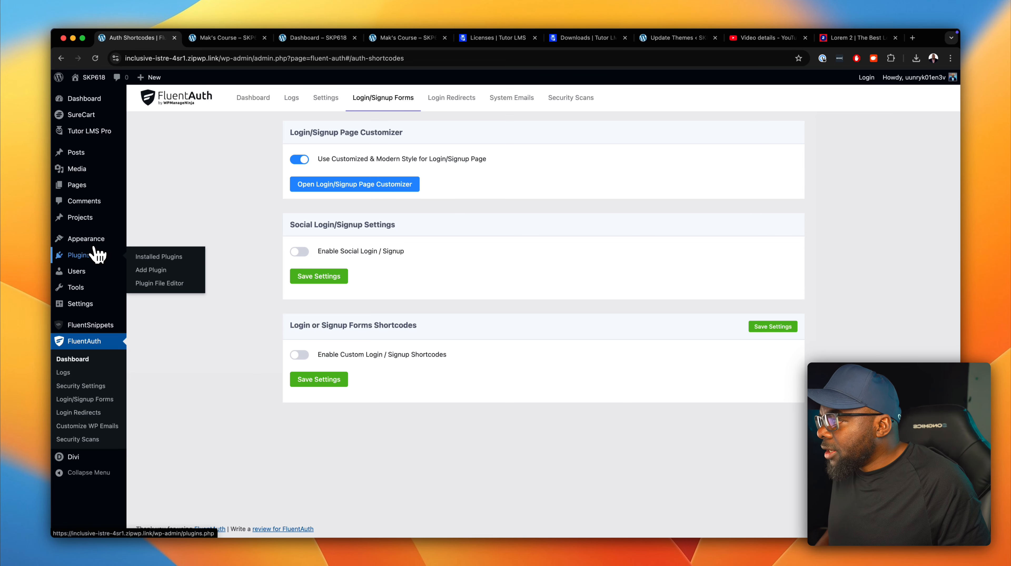
mouse_move(94, 245)
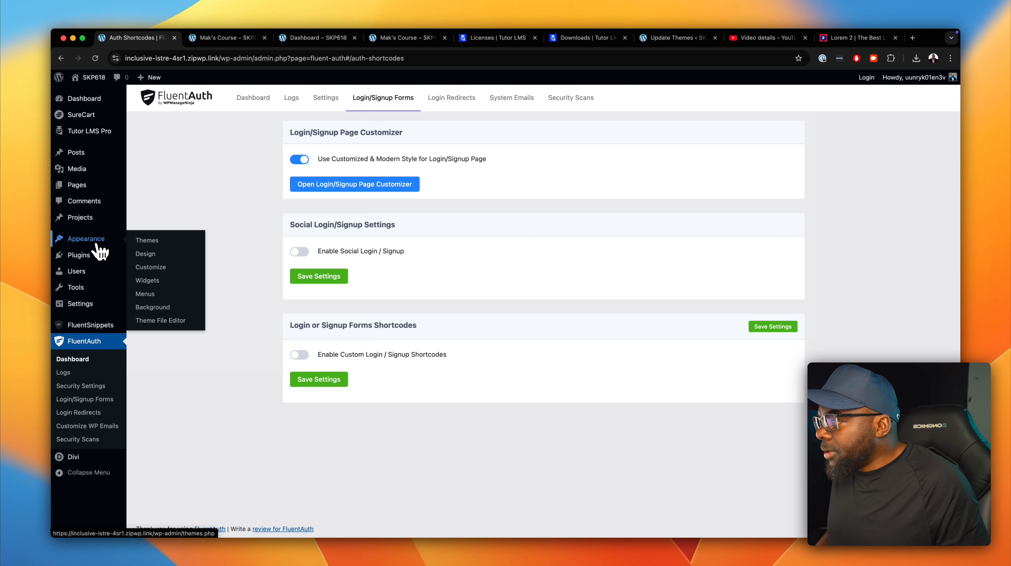
left_click(145, 292)
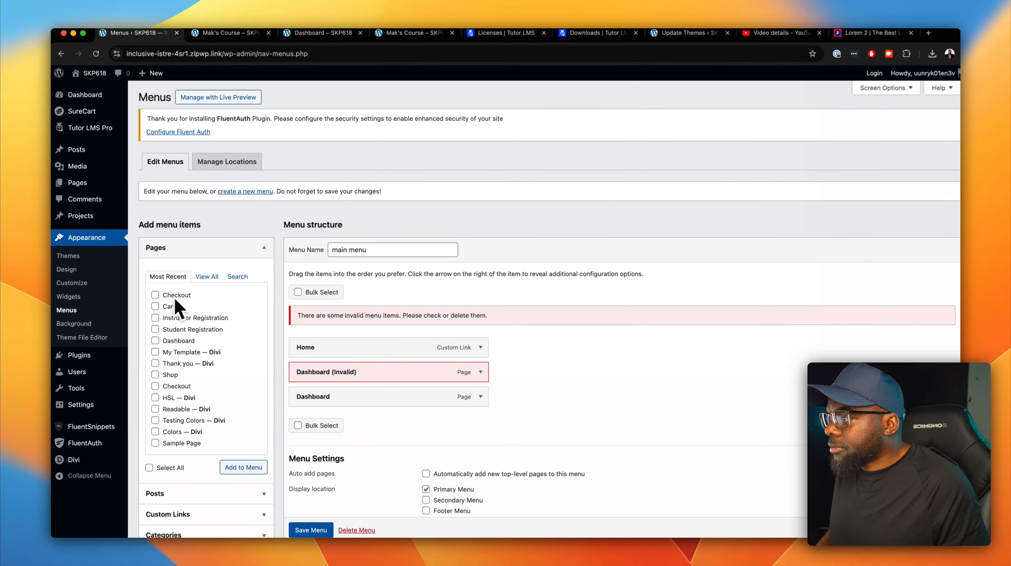
scroll(238, 295, "down", 2)
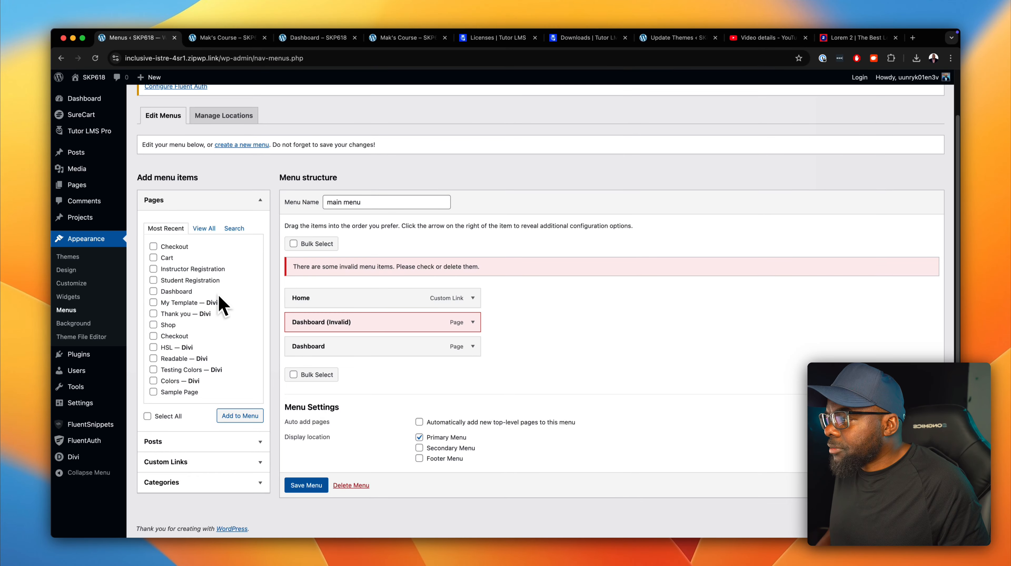
left_click(129, 496)
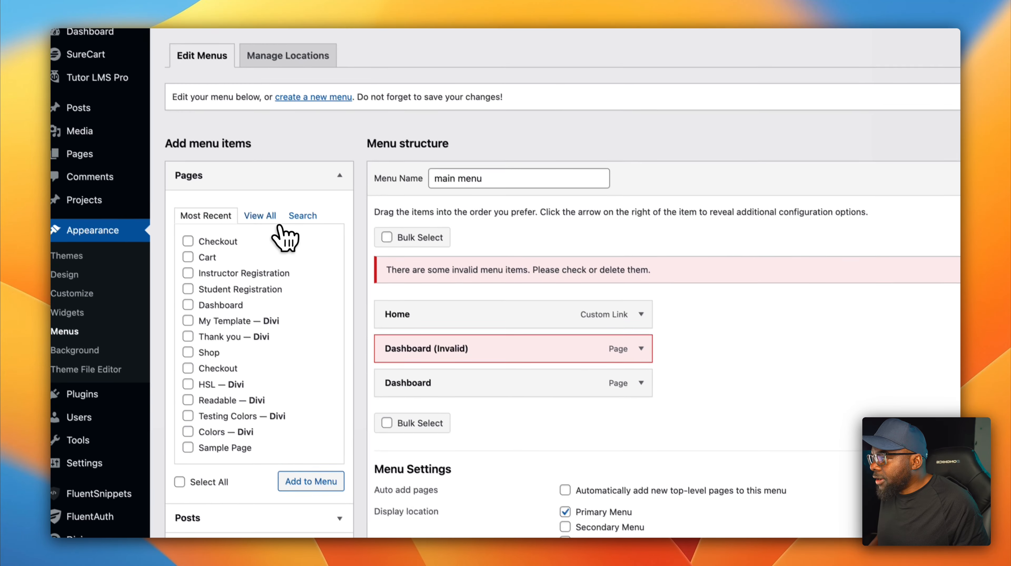
left_click(99, 99)
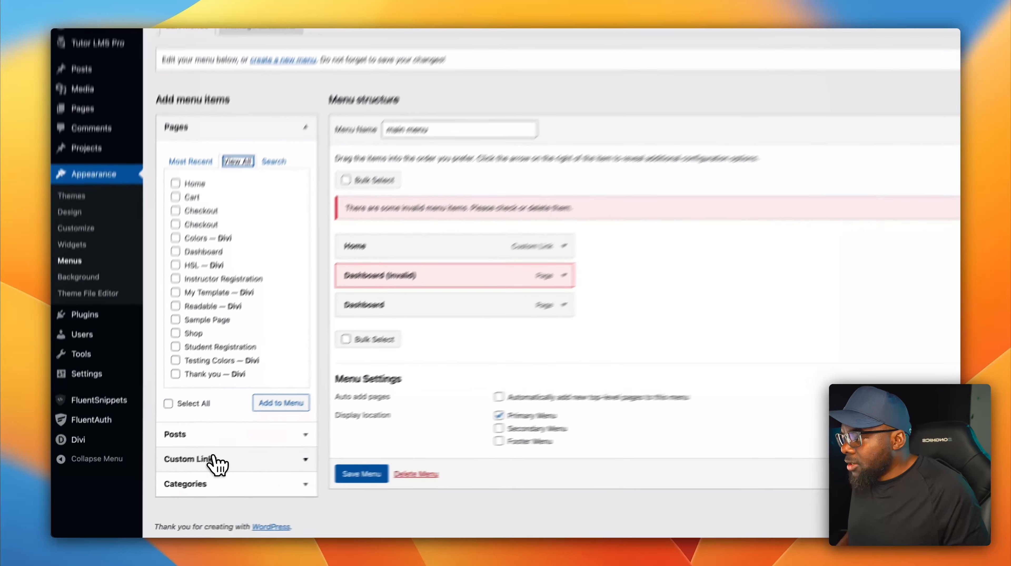
left_click(186, 473)
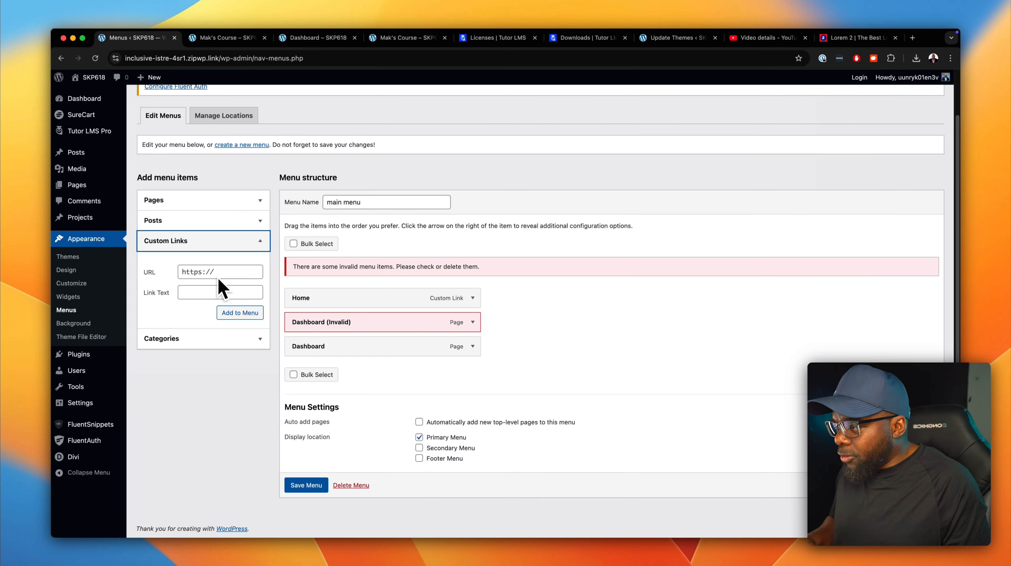
left_click(475, 322)
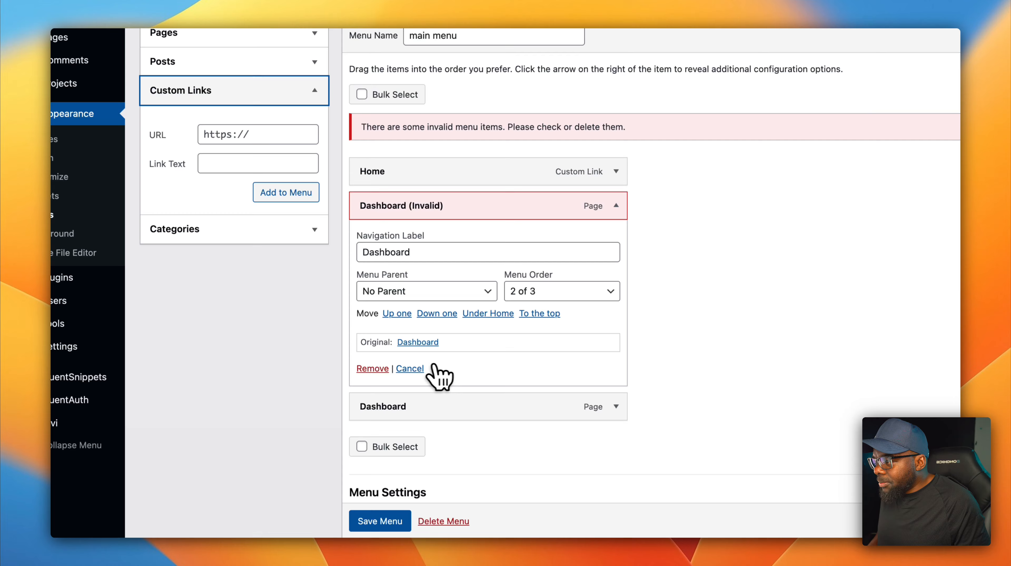
left_click(373, 368)
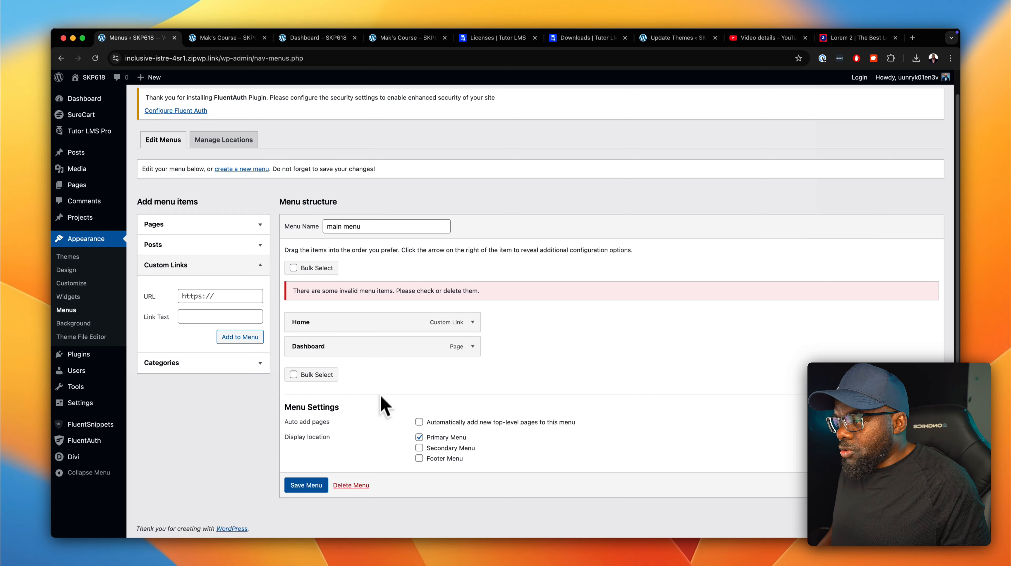
left_click(320, 490)
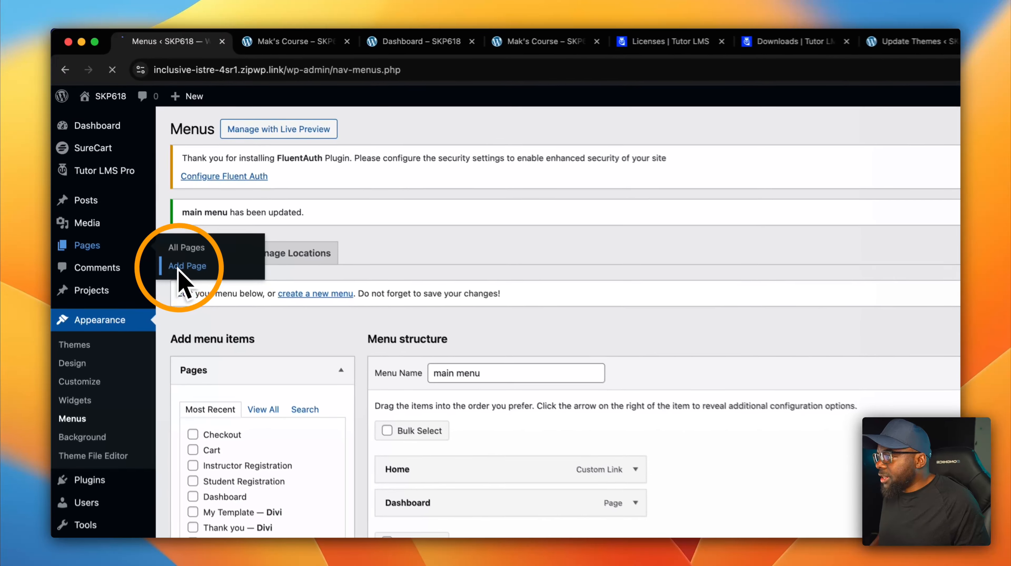
Create a new page titled Login, open it in the Divi Builder and publish it empty.
left_click(149, 199)
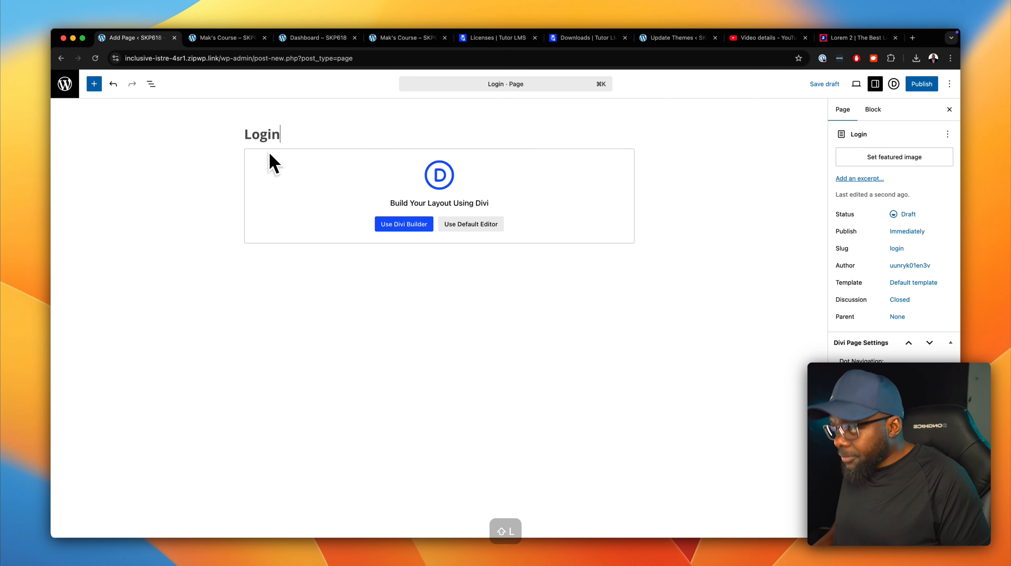
left_click(403, 227)
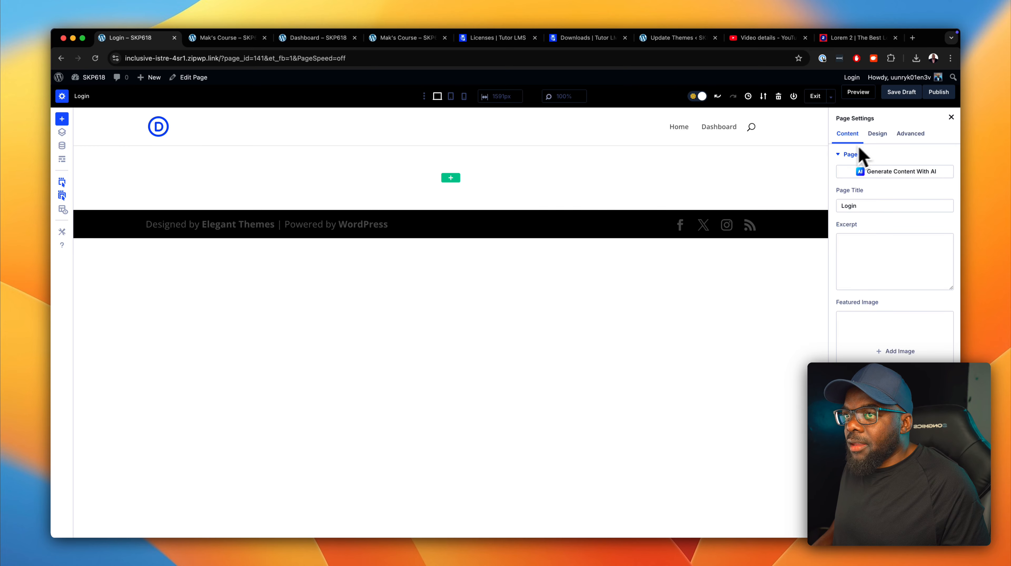
left_click(939, 93)
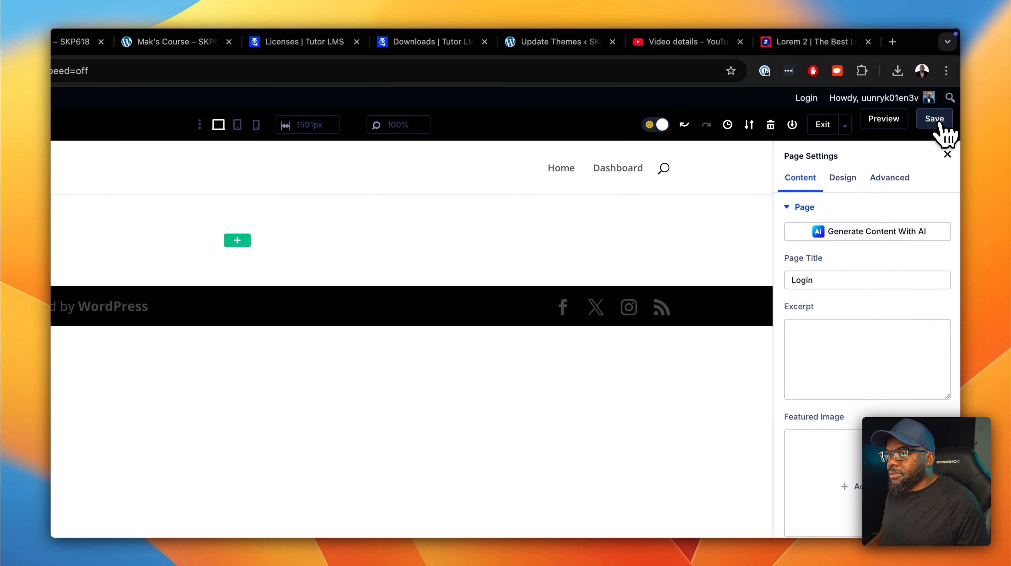
Return to the main menu's structure and add the Login page to it as a menu item.
mouse_move(122, 92)
left_click(98, 123)
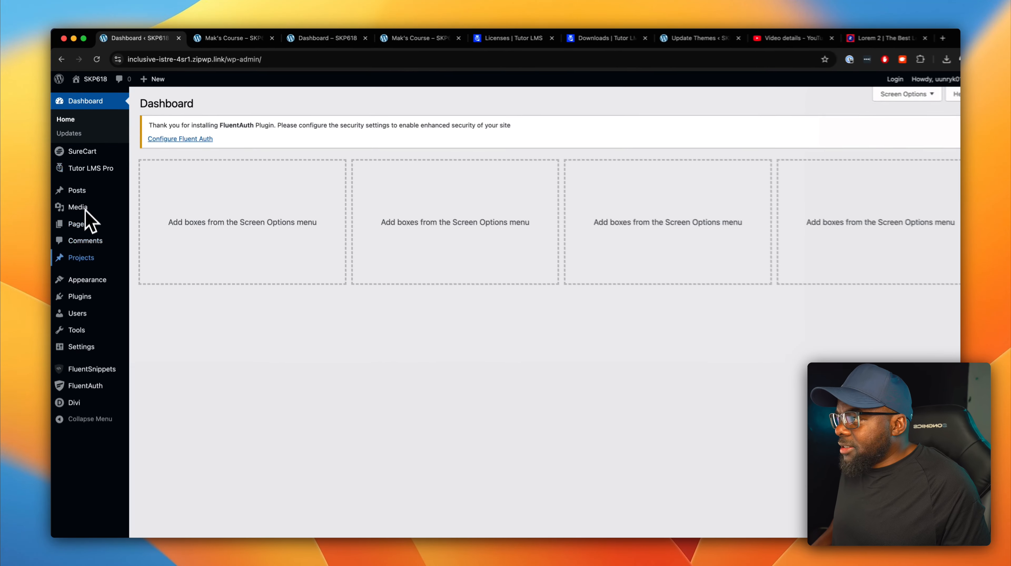
mouse_move(96, 275)
mouse_move(98, 340)
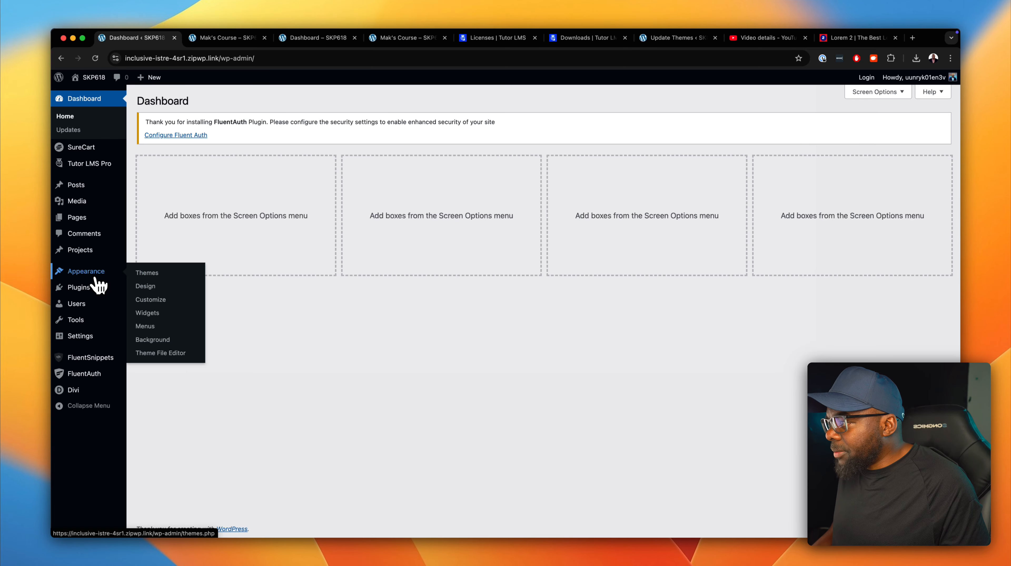
left_click(170, 326)
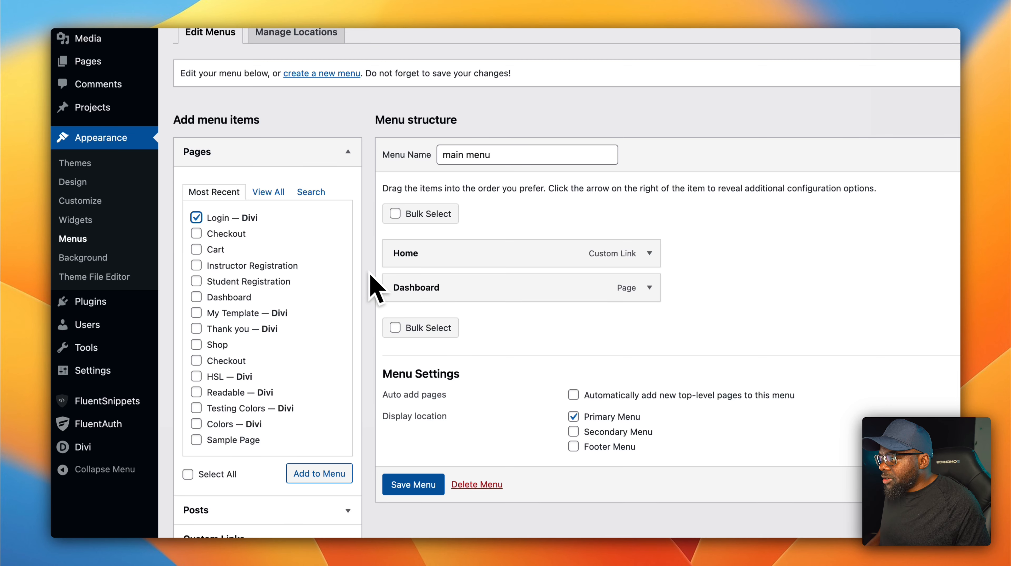
scroll(337, 436, "down", 1)
left_click(325, 452)
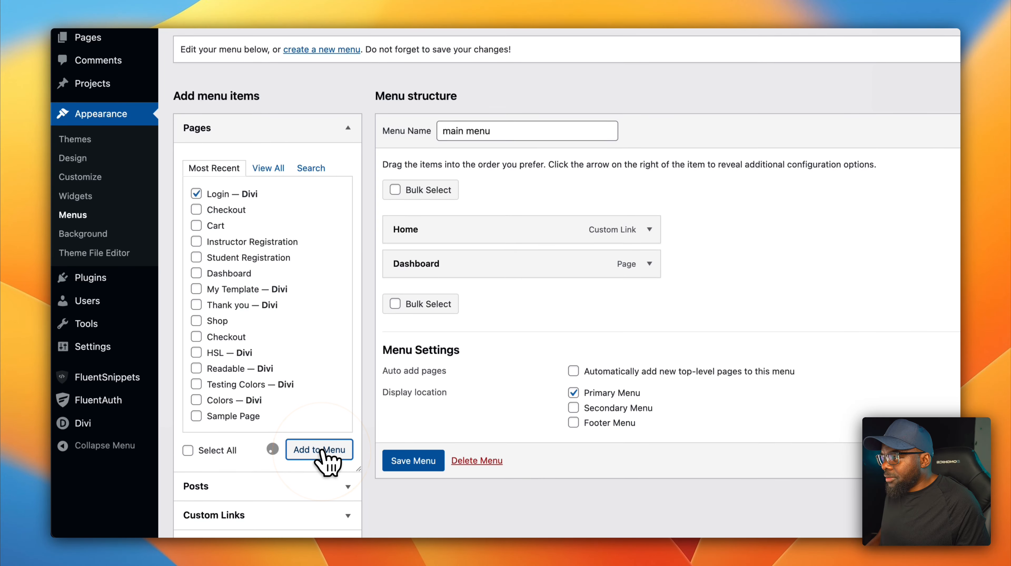
Save the main menu with the added Login item, cancelling any attempt to leave with unsaved changes.
left_click(401, 496)
scroll(404, 503, "down", 1)
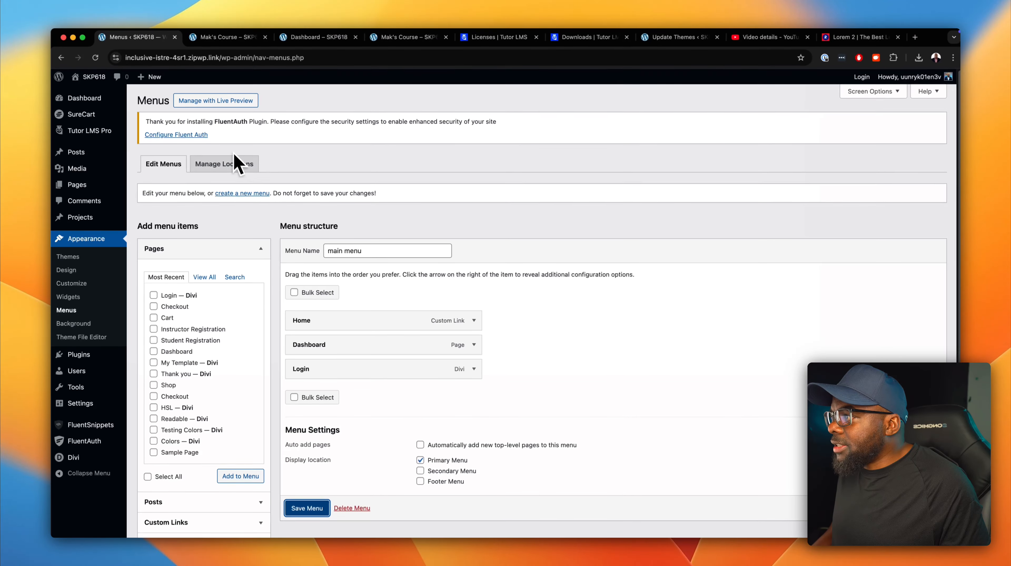
left_click(189, 136)
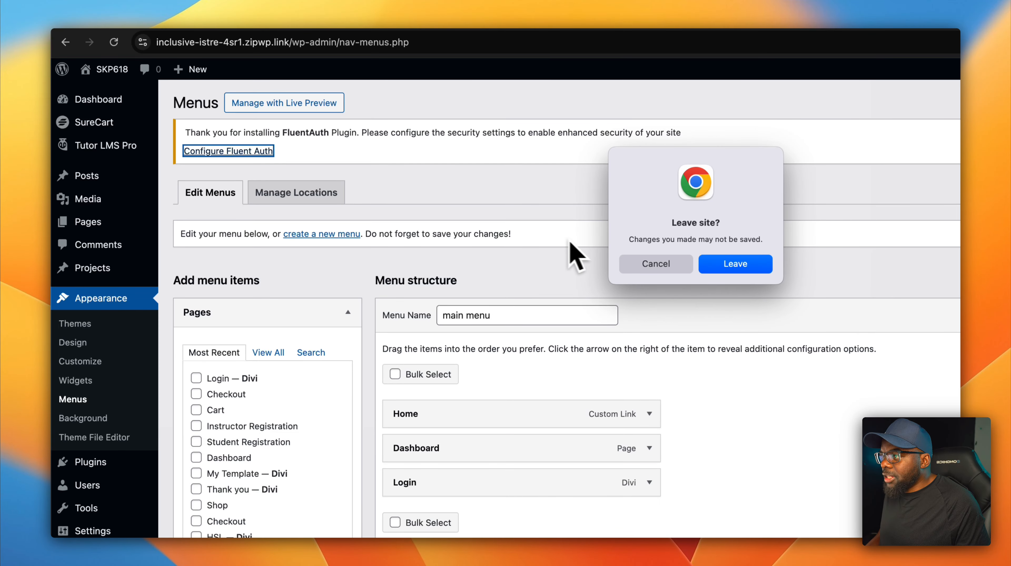
left_click(646, 265)
scroll(506, 475, "down", 3)
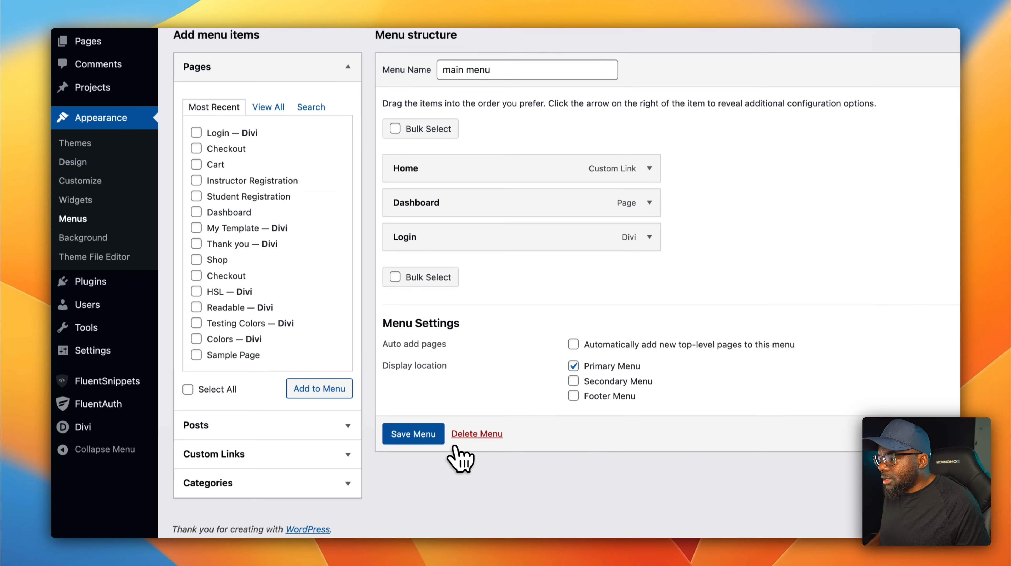
left_click(428, 433)
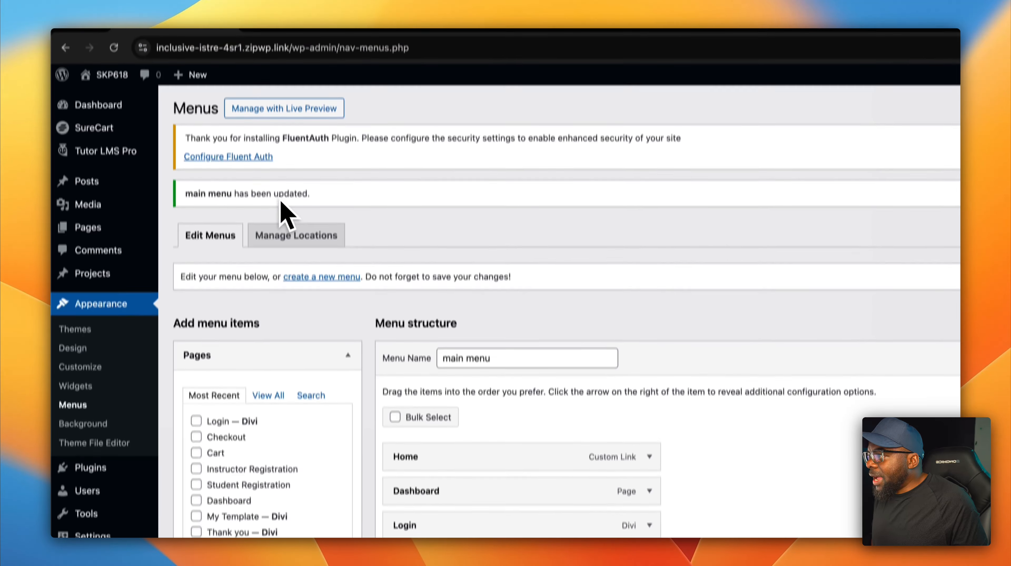
Apply FluentAuth's recommended security settings and save them.
left_click(258, 157)
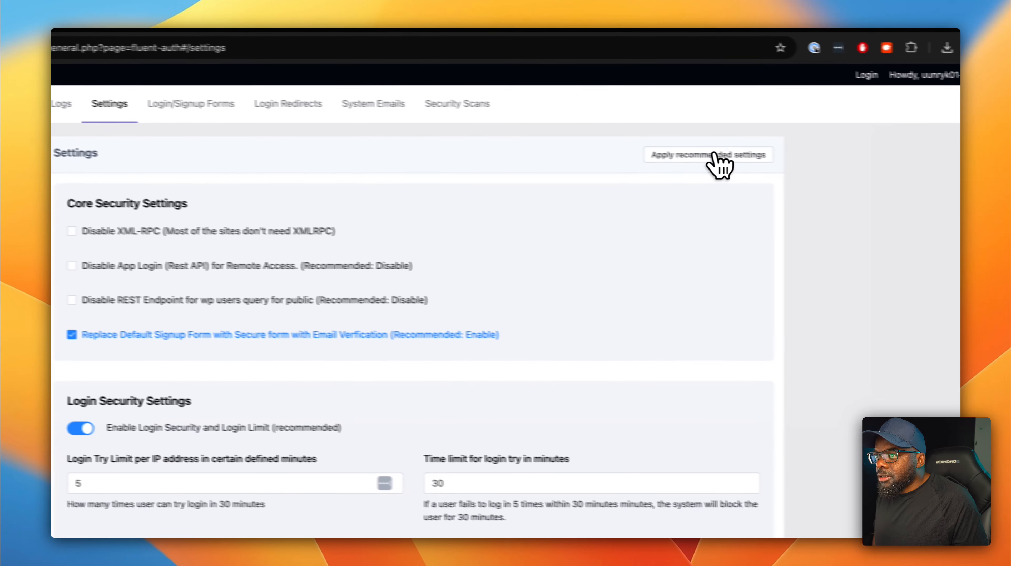
left_click(692, 152)
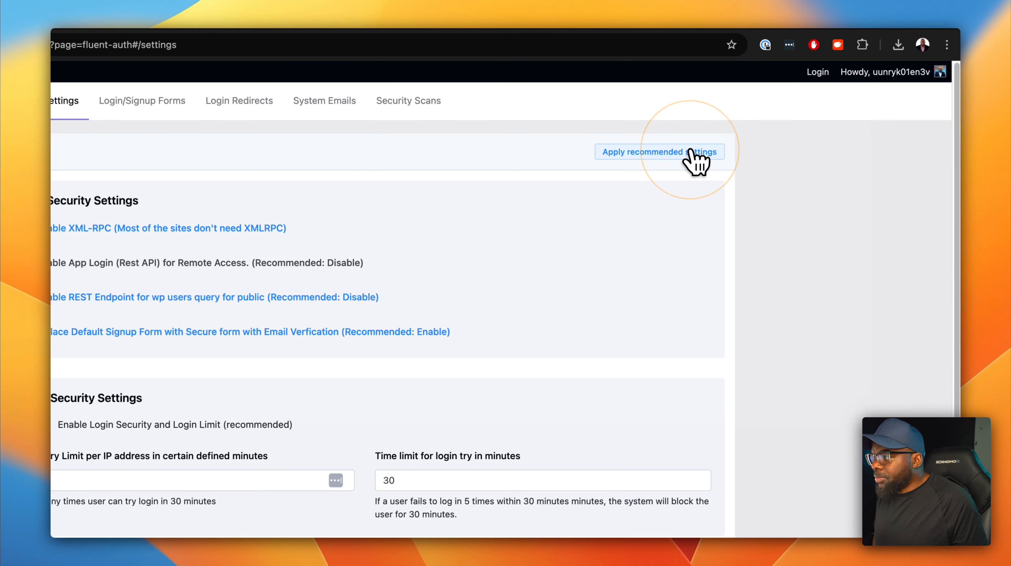
scroll(637, 307, "down", 10)
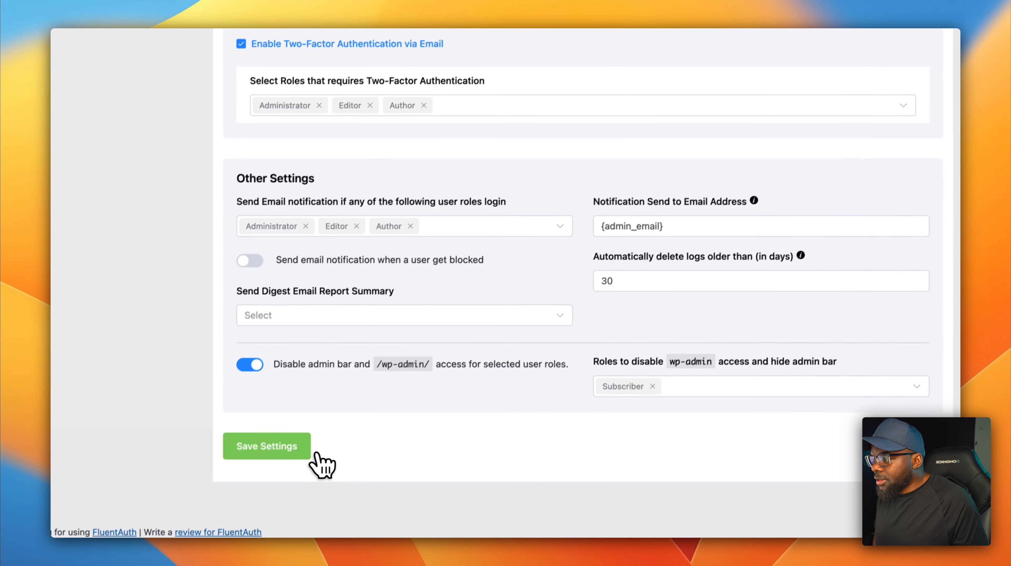
left_click(312, 452)
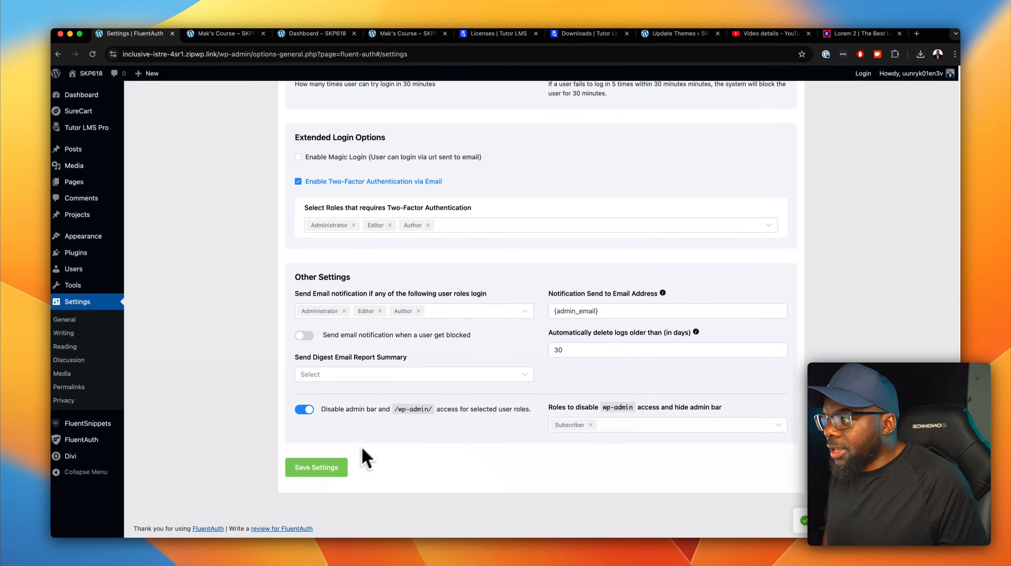
Enable FluentAuth's custom login and signup shortcodes, copy the full authentication shortcode [fluent_auth] and save the settings.
scroll(467, 377, "up", 6)
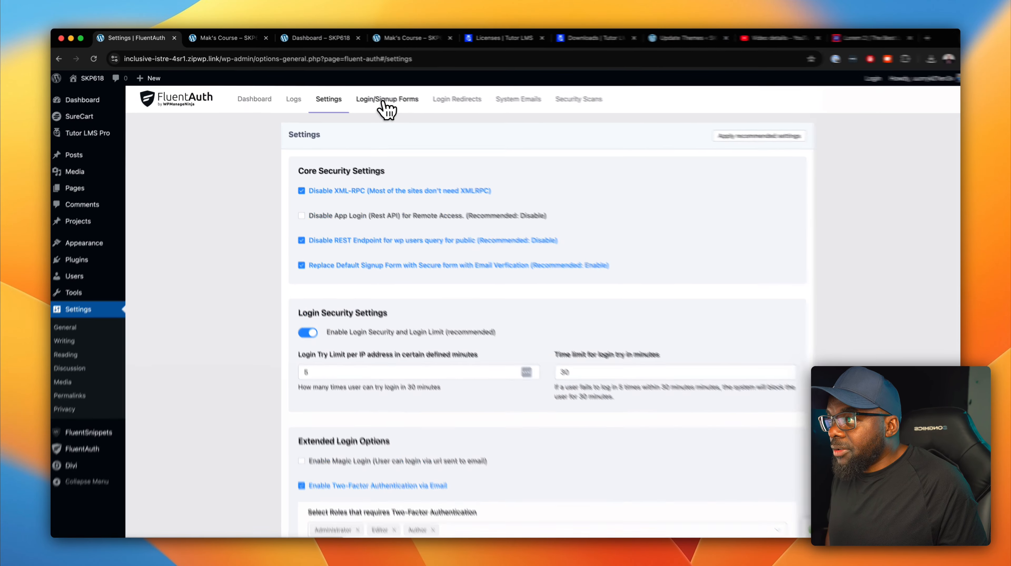
left_click(451, 97)
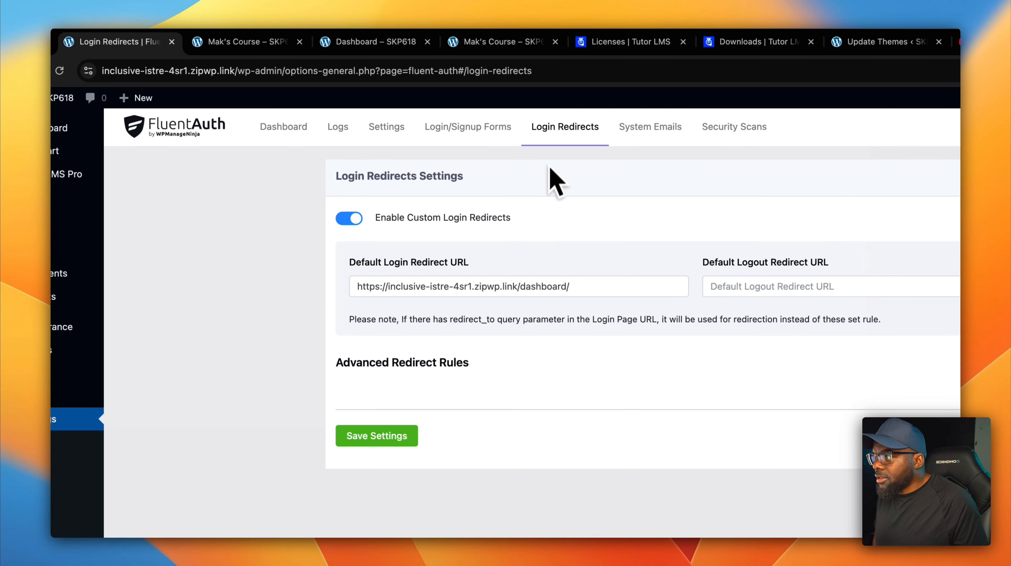
left_click(498, 137)
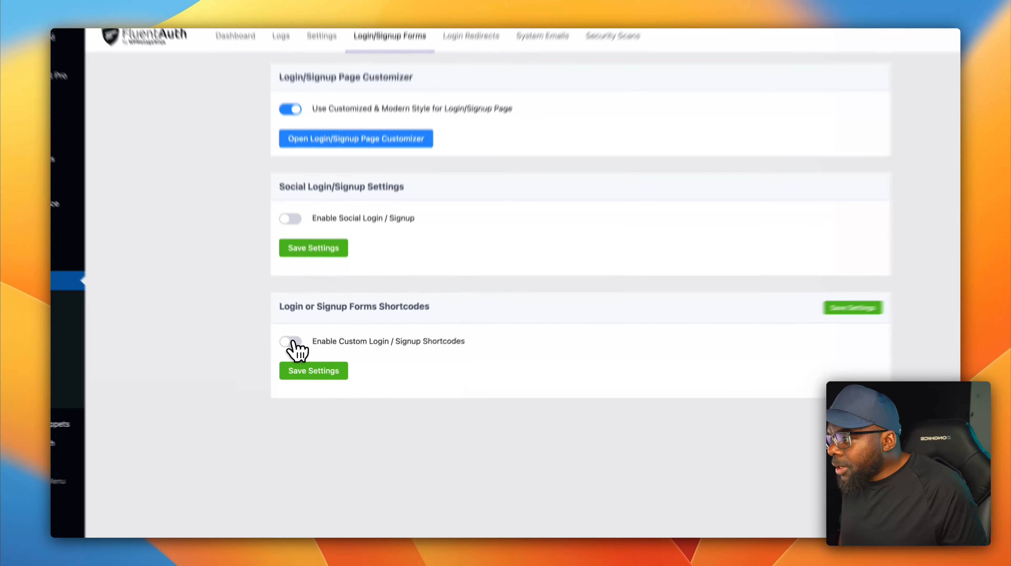
left_click(301, 354)
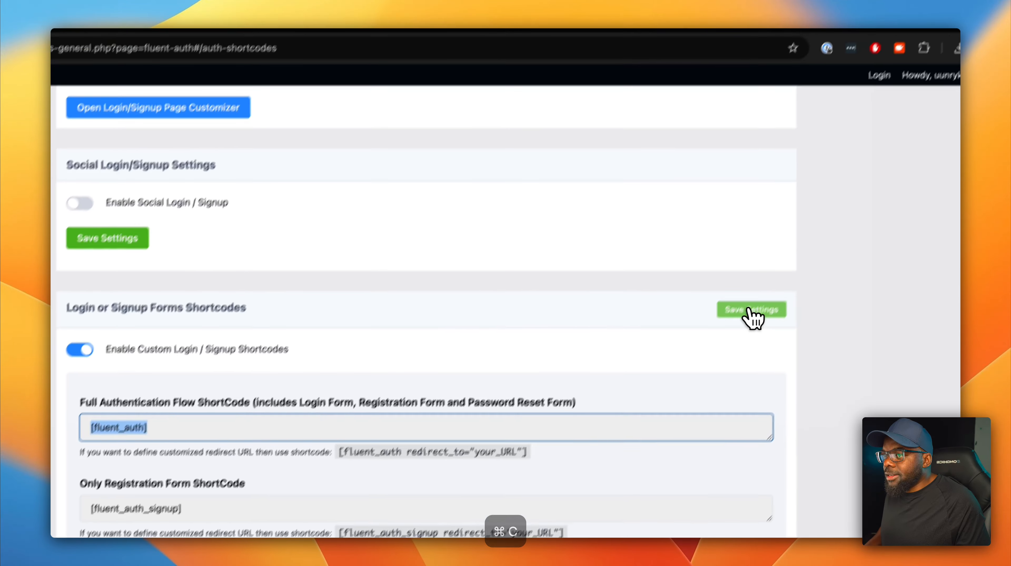
left_click(951, 166)
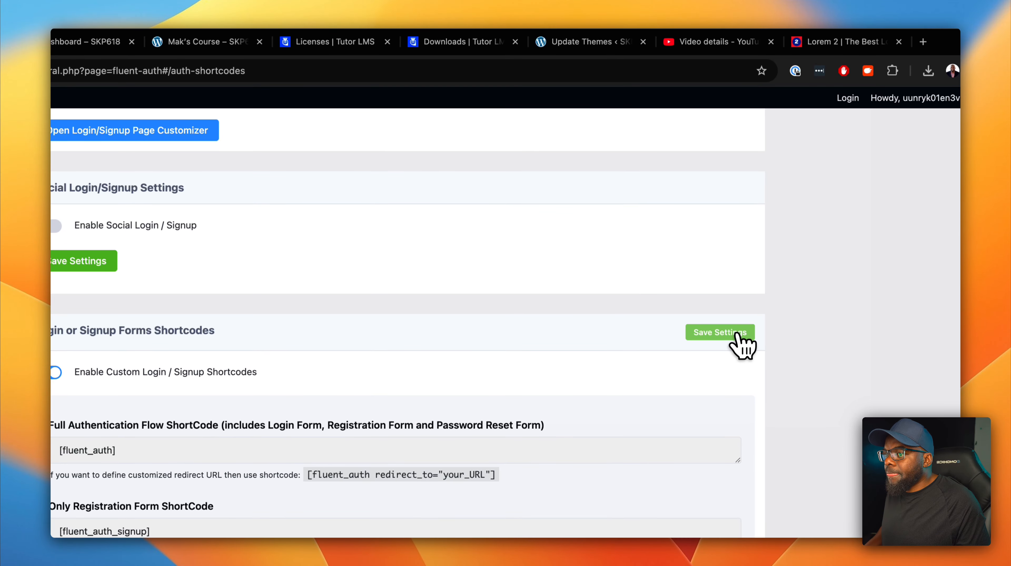
Find the Login page in the WordPress pages list and open it in the Divi Builder.
left_click(301, 41)
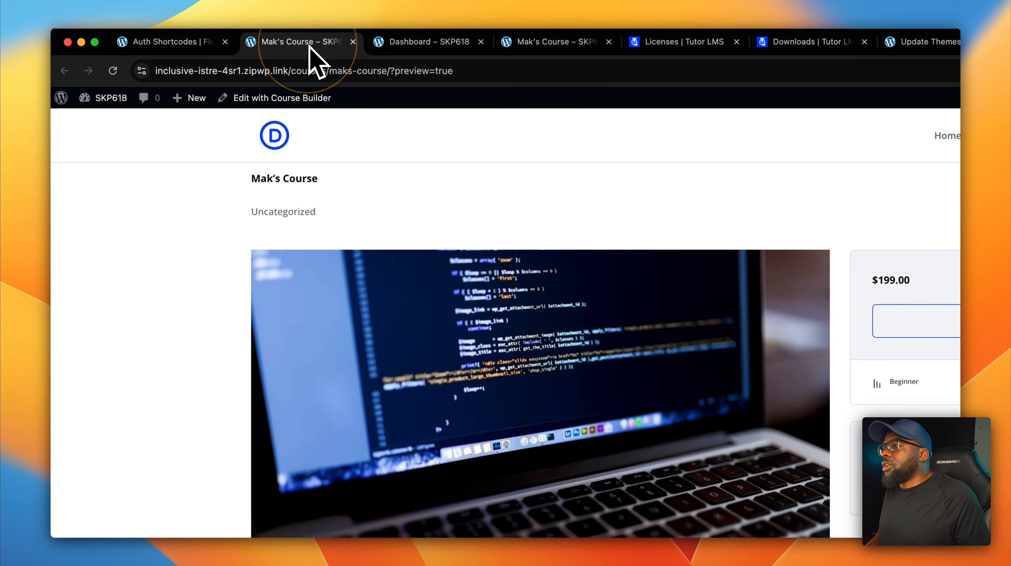
left_click(170, 42)
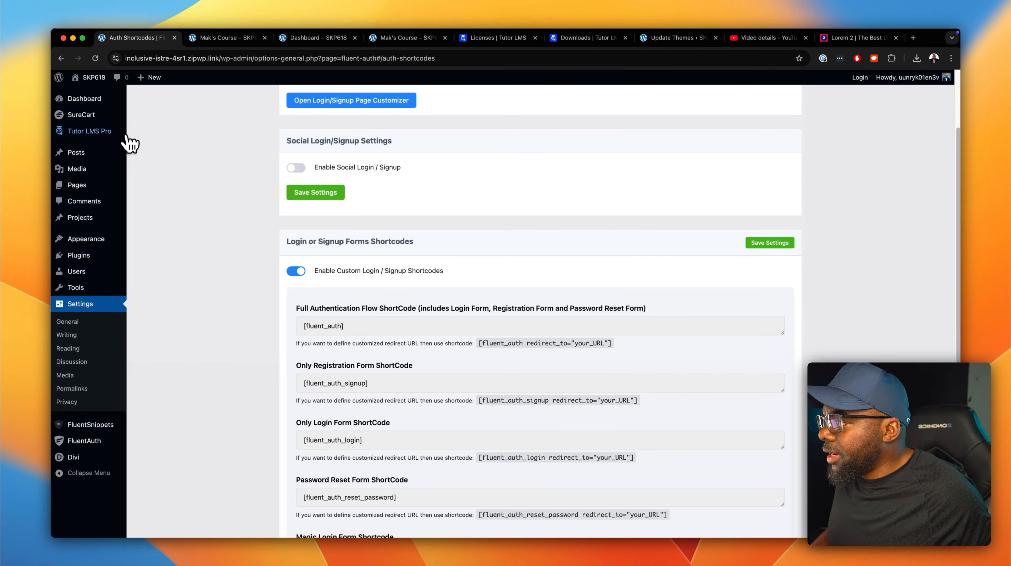
mouse_move(115, 185)
left_click(185, 191)
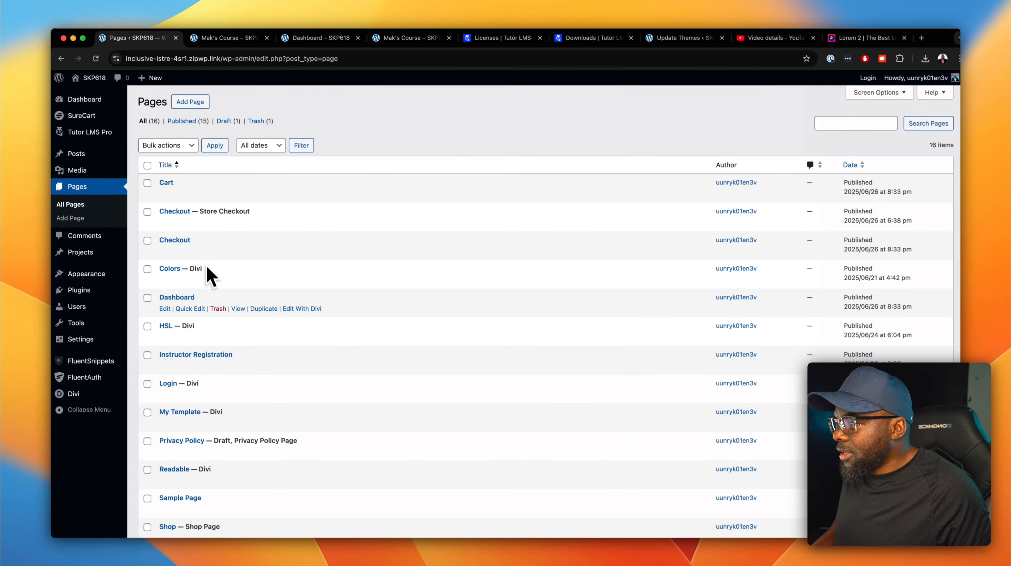
scroll(210, 276, "down", 1)
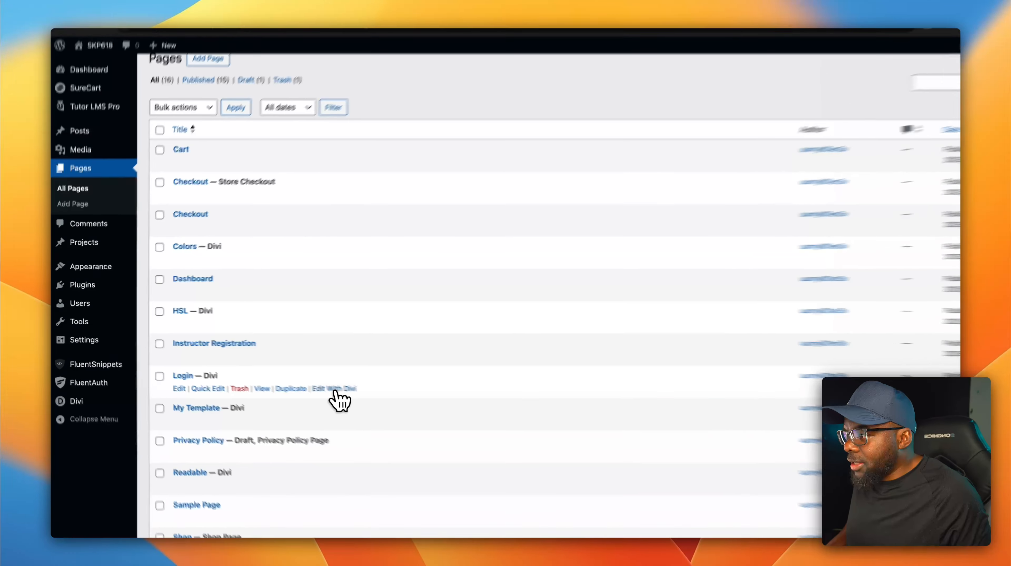
left_click(302, 379)
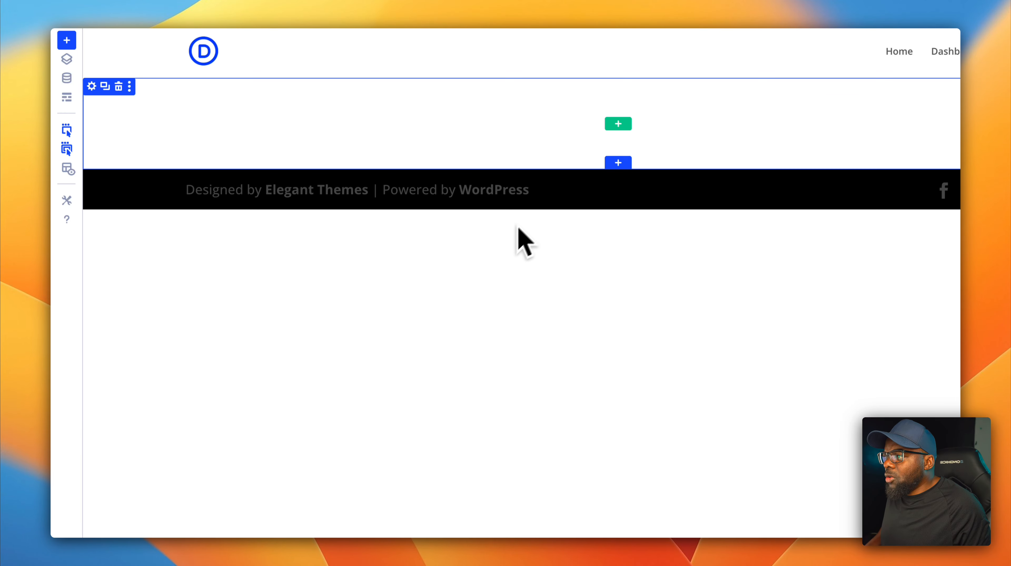
Insert a row with two equal columns in the empty section and add an Image module to its first column.
left_click(616, 122)
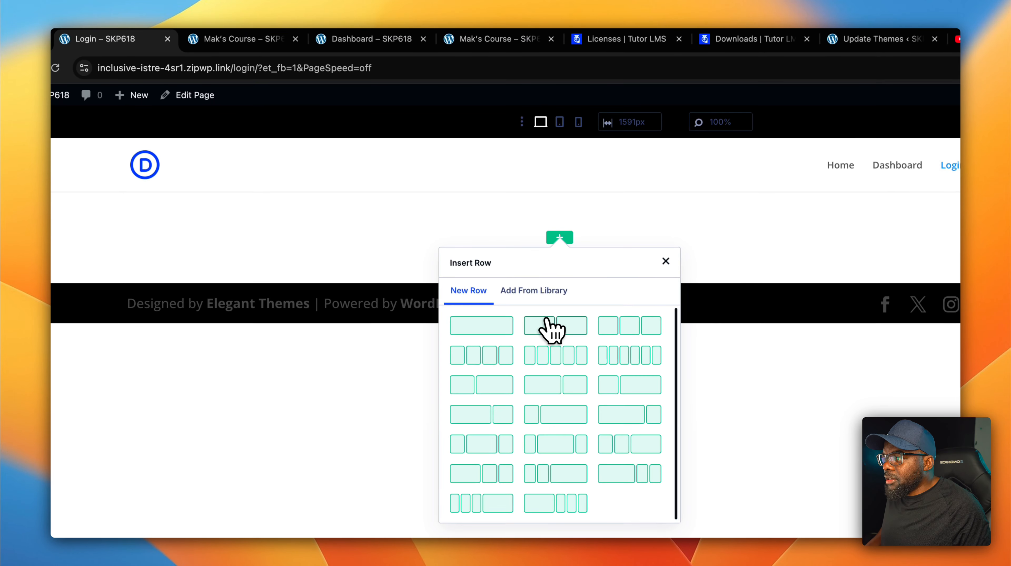
left_click(562, 316)
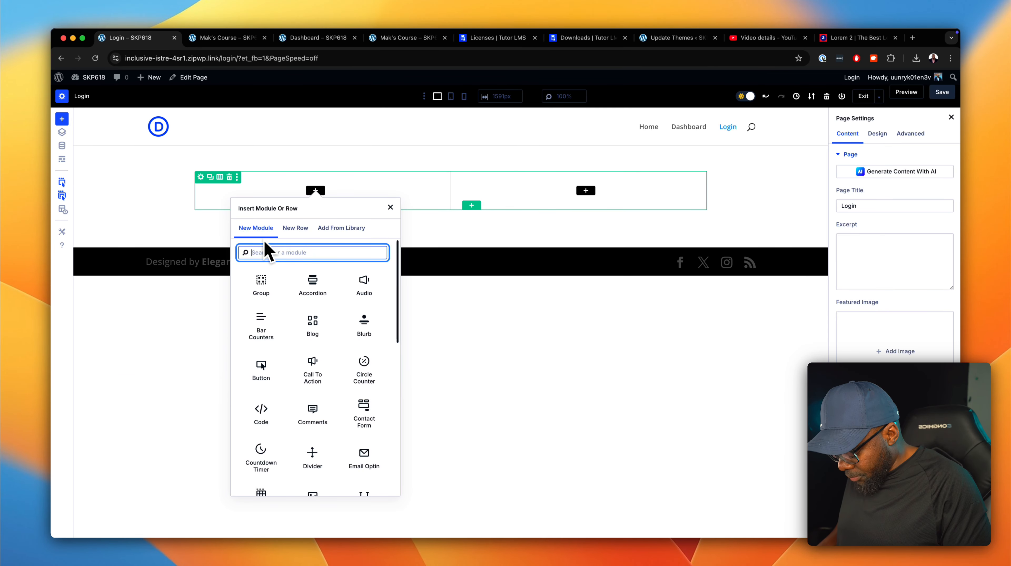
type("i")
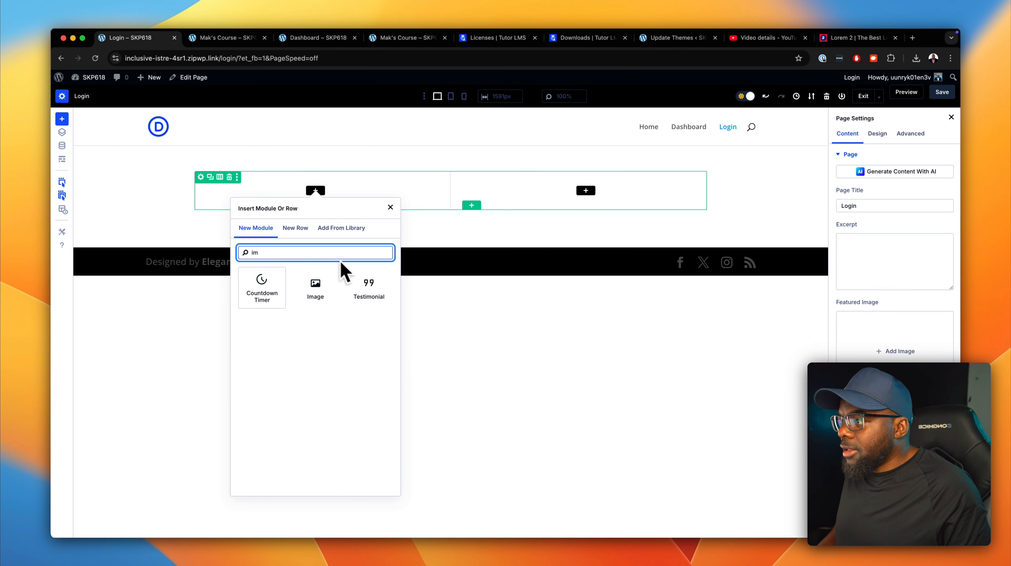
type("m")
left_click(316, 286)
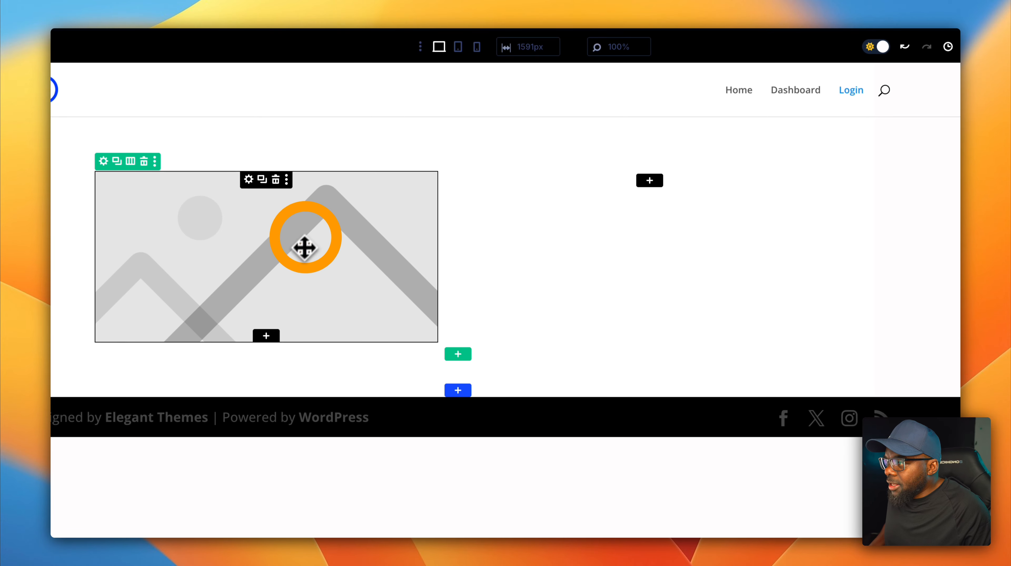
Set the Image module's picture to the ocean sunset photo non-profit-05 from the media library.
left_click(805, 292)
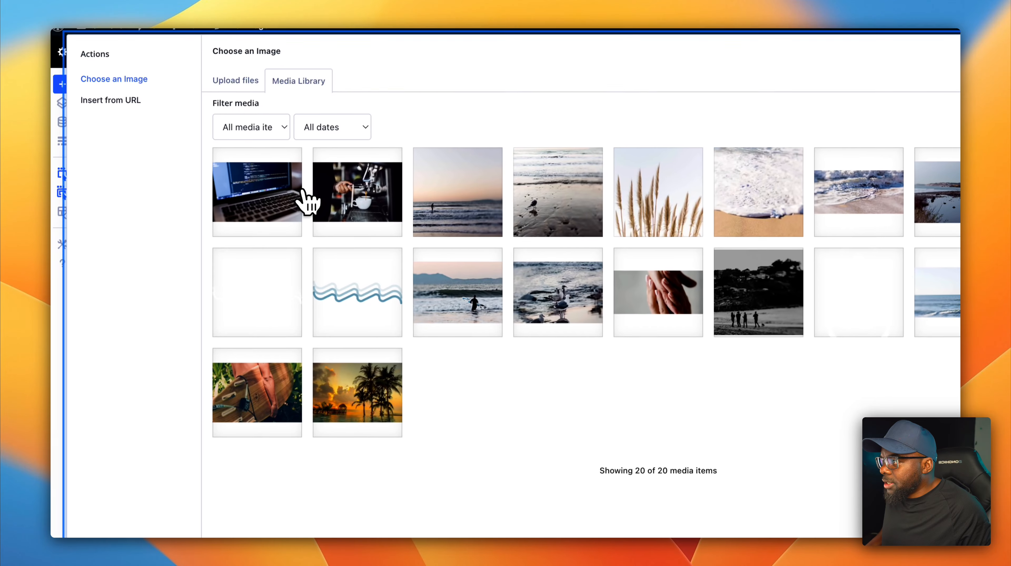
left_click(282, 205)
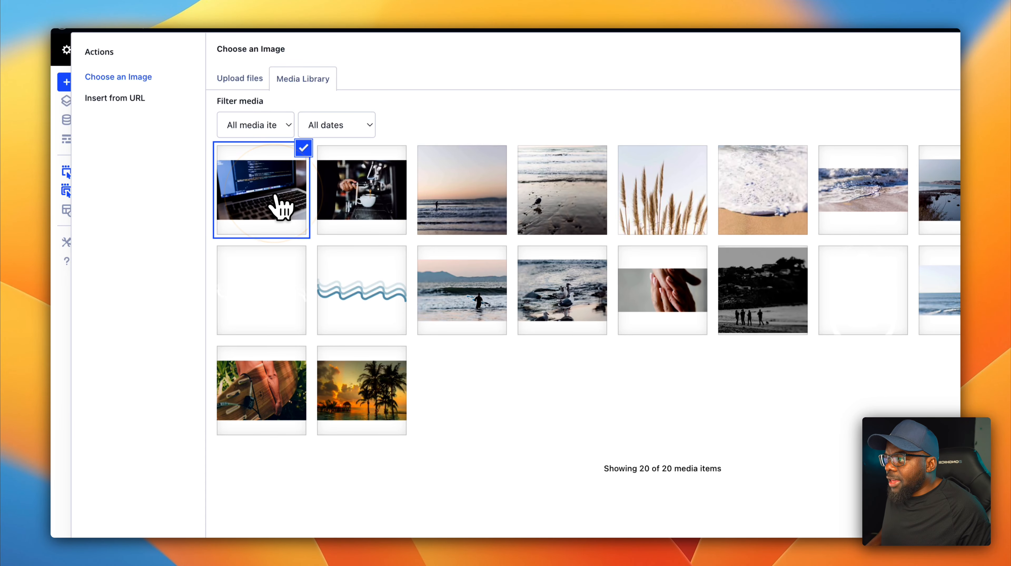
left_click(424, 214)
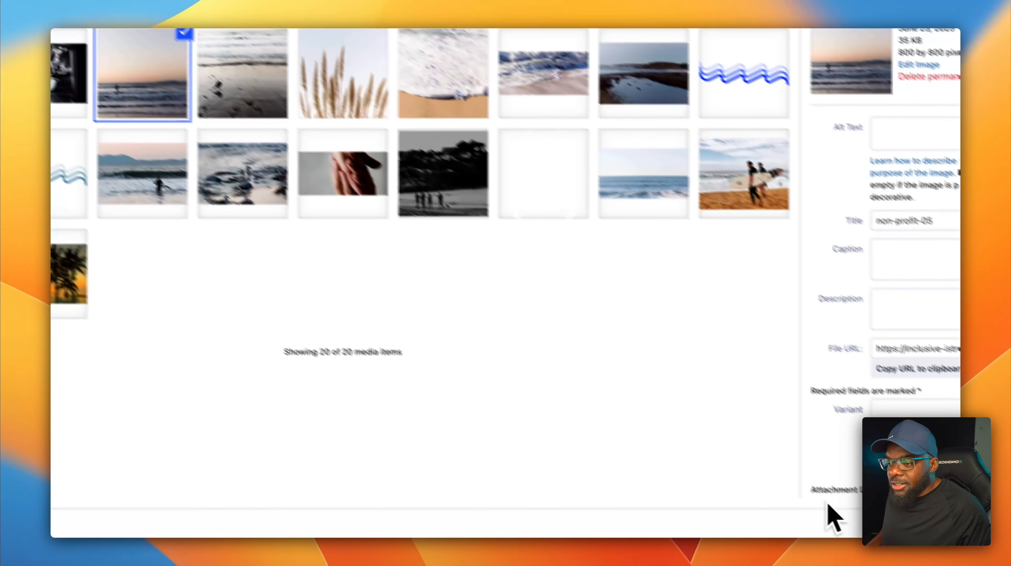
left_click(852, 500)
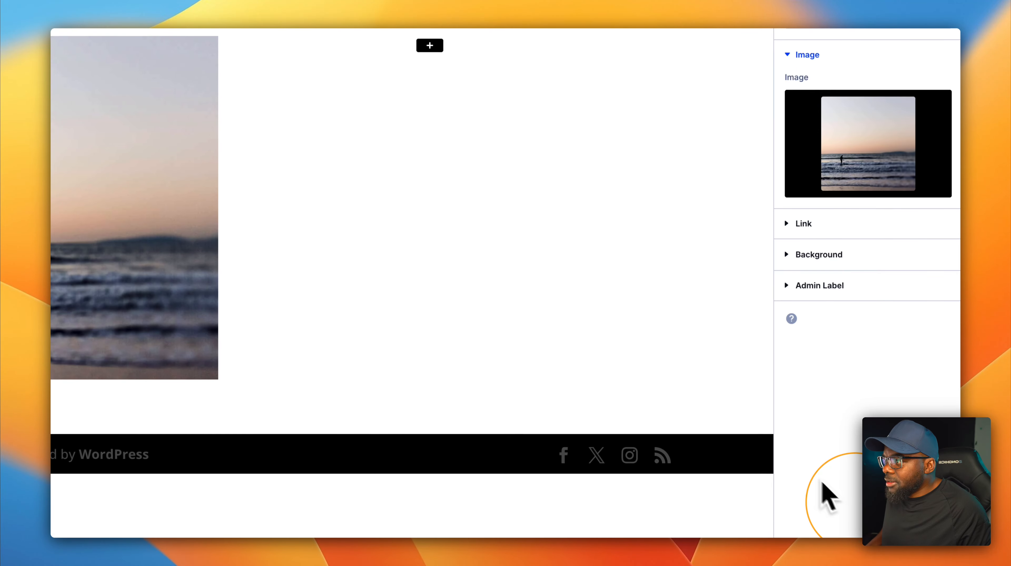
Add a Text module to the row's empty second column and duplicate it below the original.
scroll(467, 232, "up", 3)
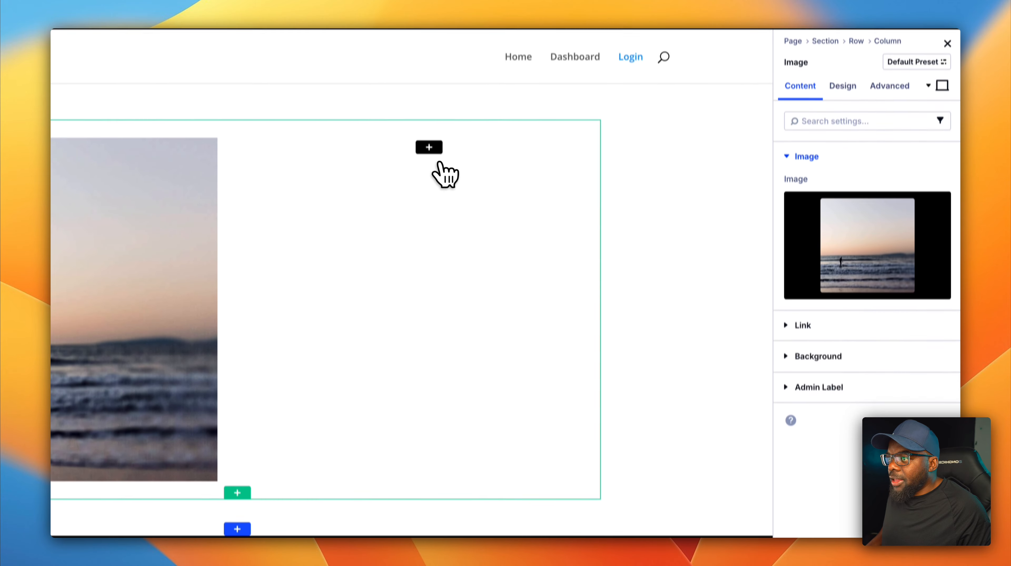
left_click(429, 158)
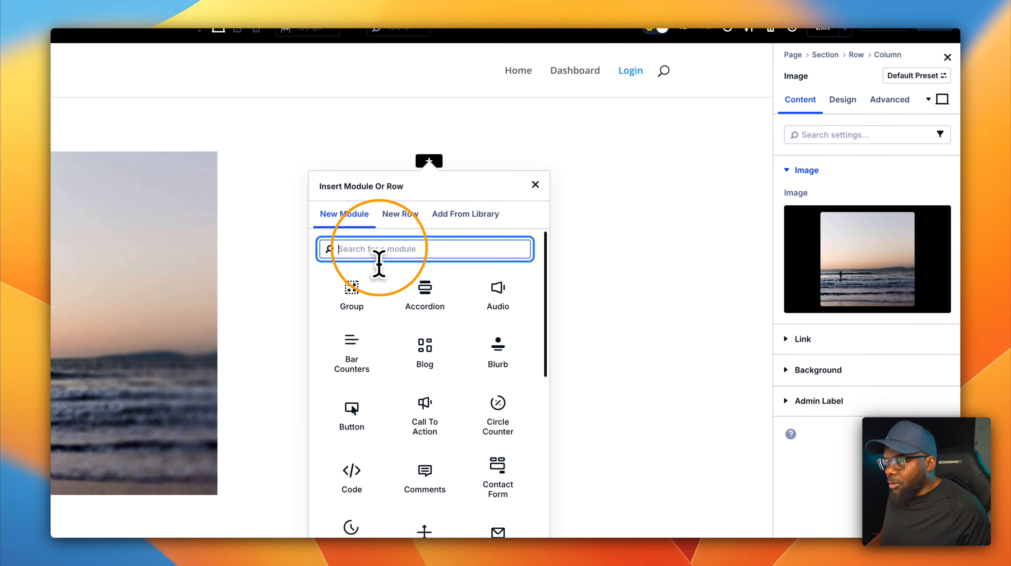
type("text")
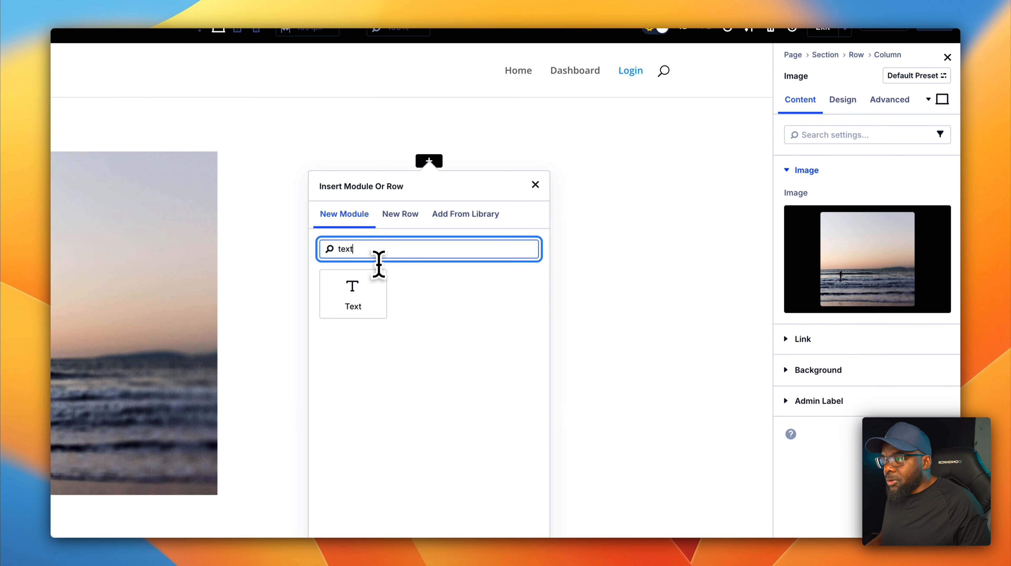
left_click(346, 308)
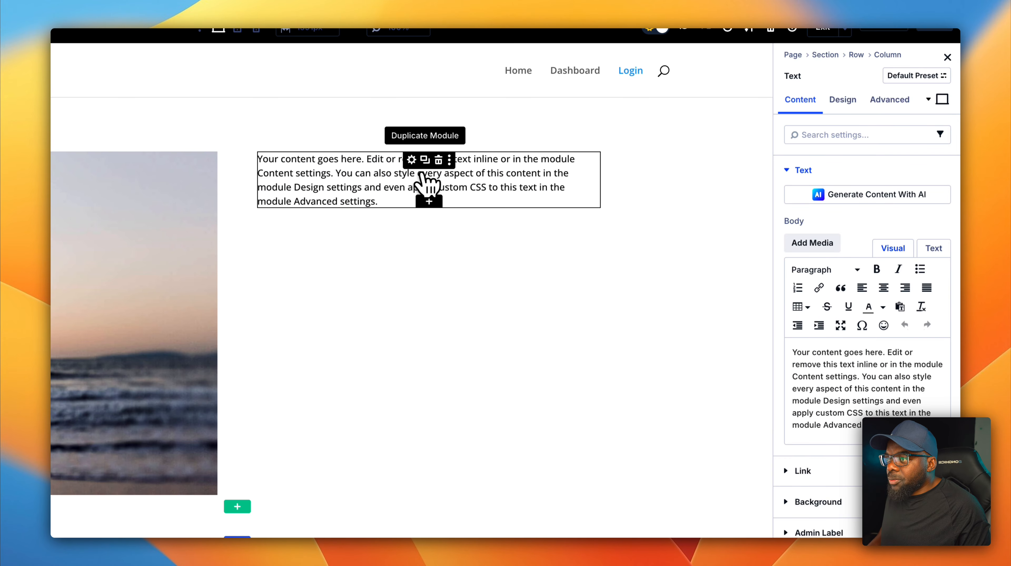
left_click(424, 159)
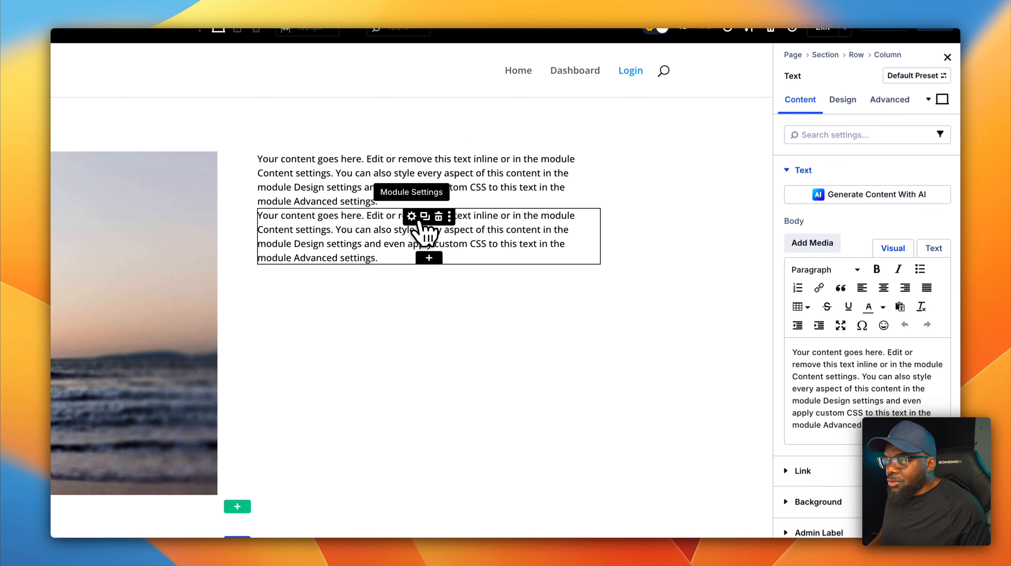
Replace the placeholder body text of the second text module with the [fluent_auth] shortcode.
scroll(806, 415, "down", 5)
left_click_drag(903, 338, 785, 260)
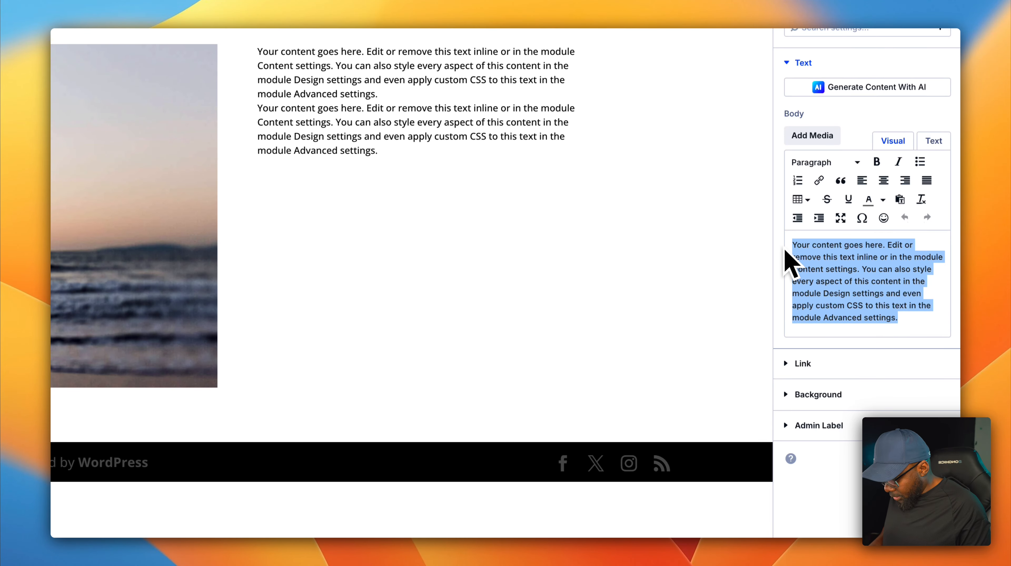
type("[fluent_auth]")
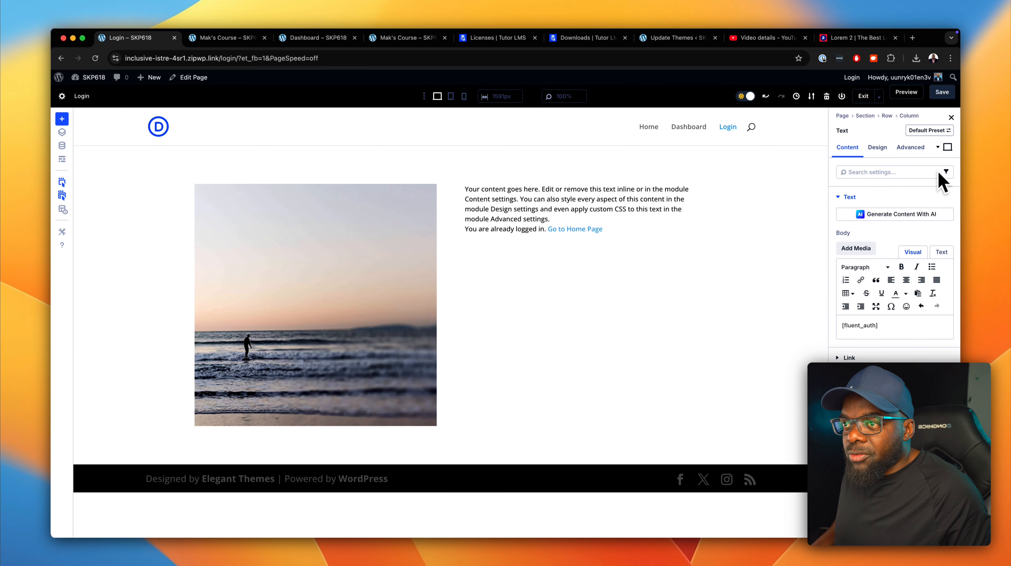
Replace the placeholder body text of the first text module, above the shortcode, with "Login".
left_click(573, 189)
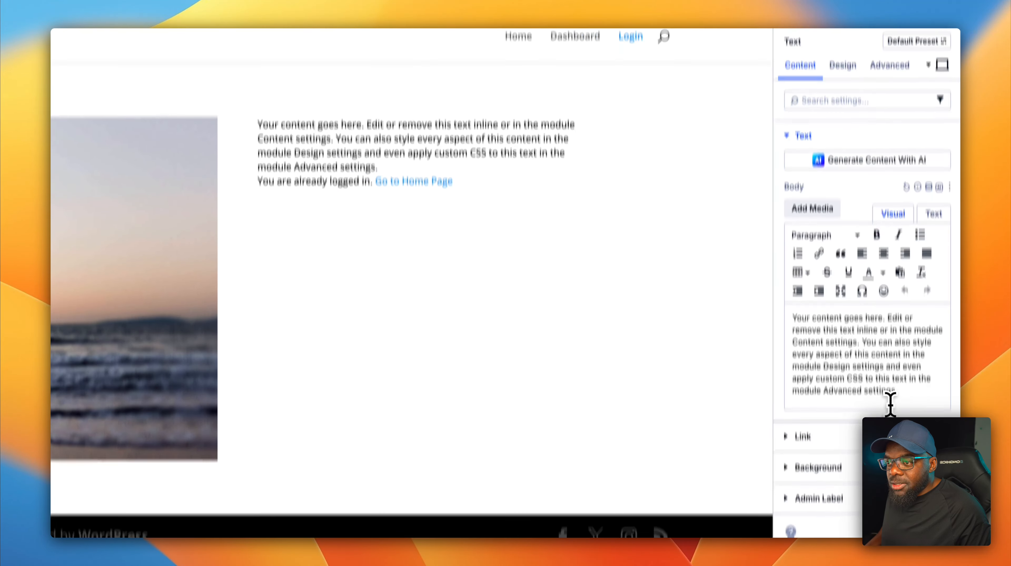
left_click_drag(890, 404, 730, 244)
type("Login")
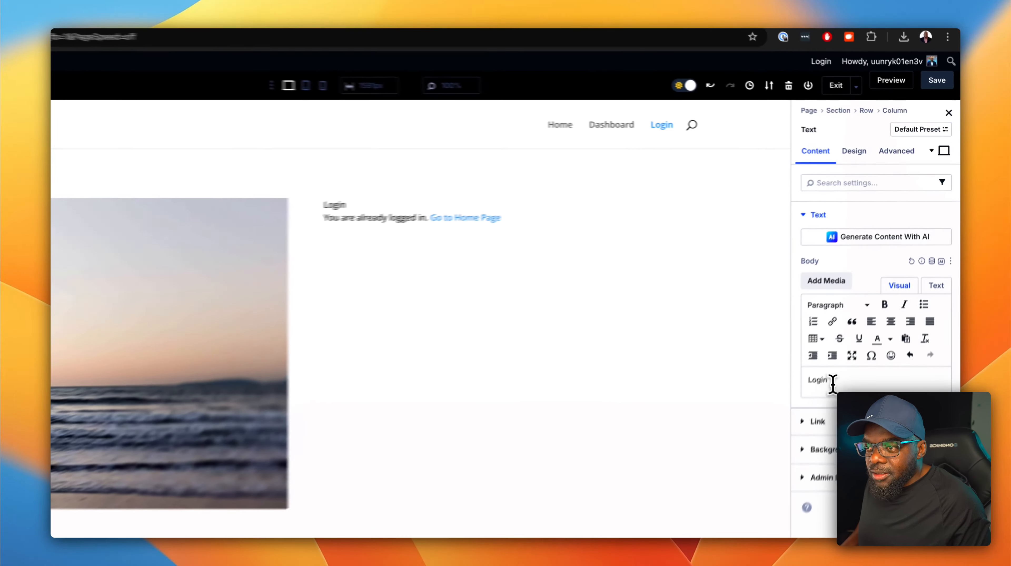
Format the "Login" text as Heading 3.
double_click(849, 325)
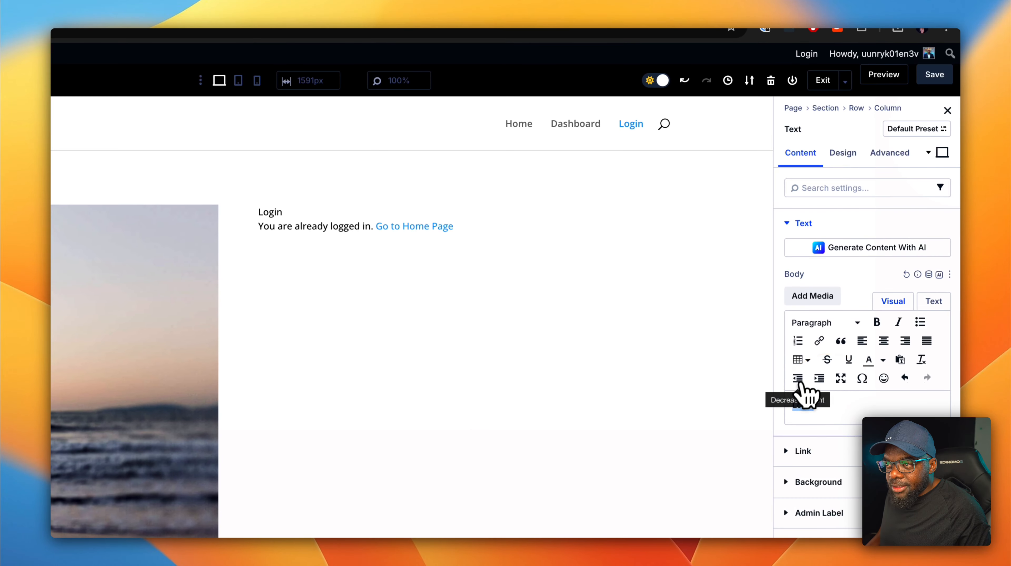
left_click(830, 329)
left_click(838, 381)
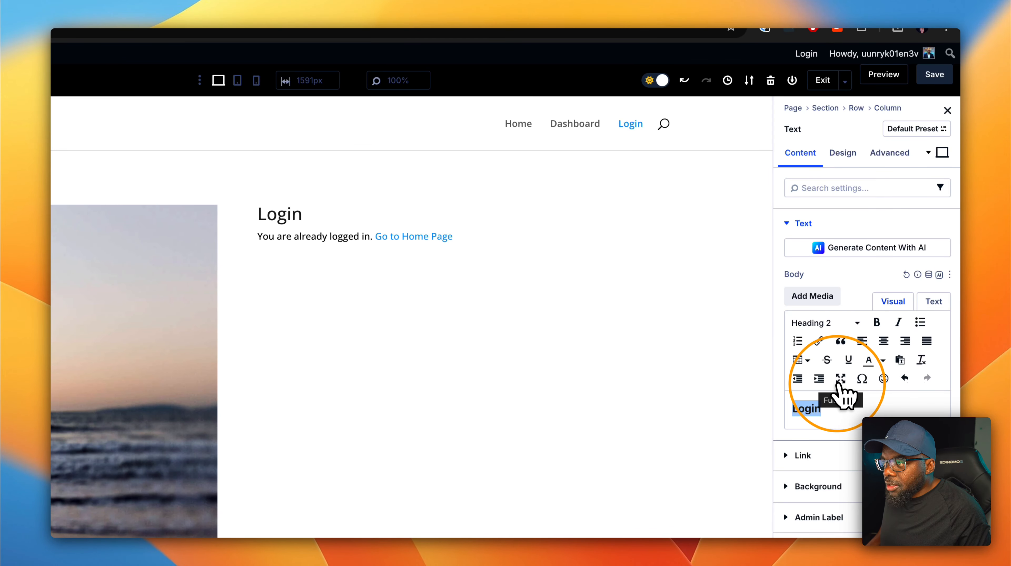
left_click(827, 328)
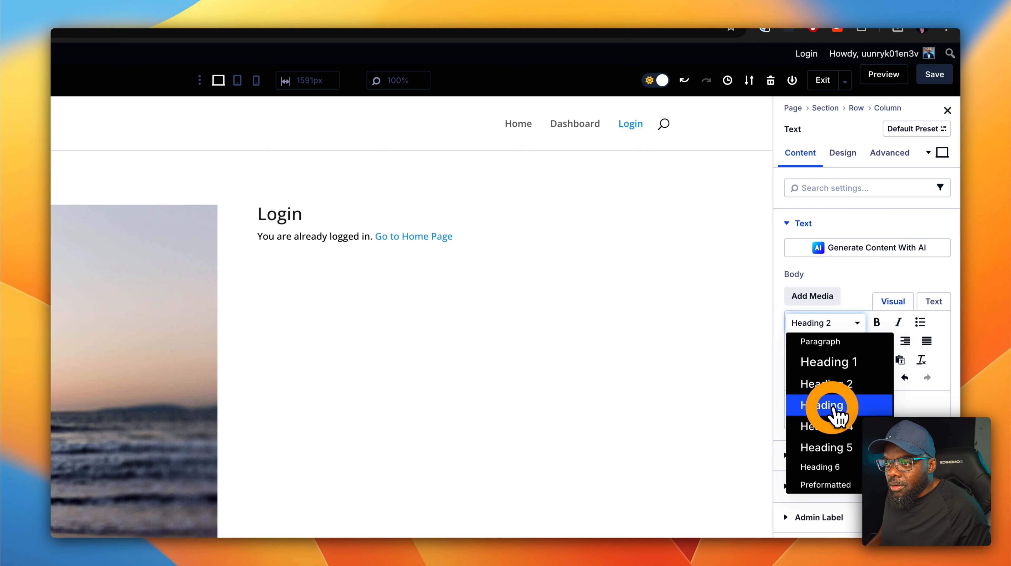
left_click(837, 409)
Assign the CSS class "sk" to the Login heading's text module.
left_click(897, 157)
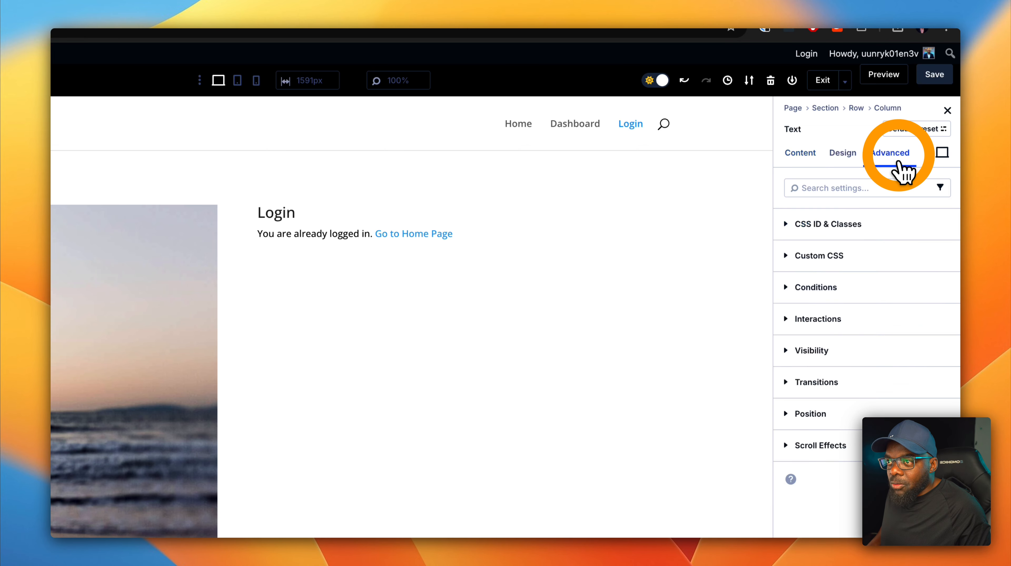
left_click(868, 224)
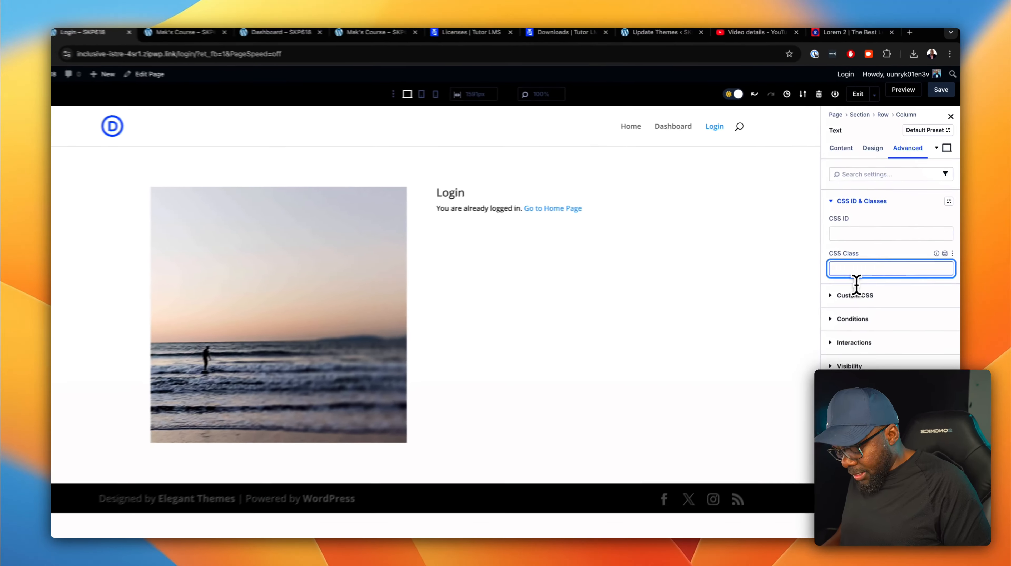
type("sk")
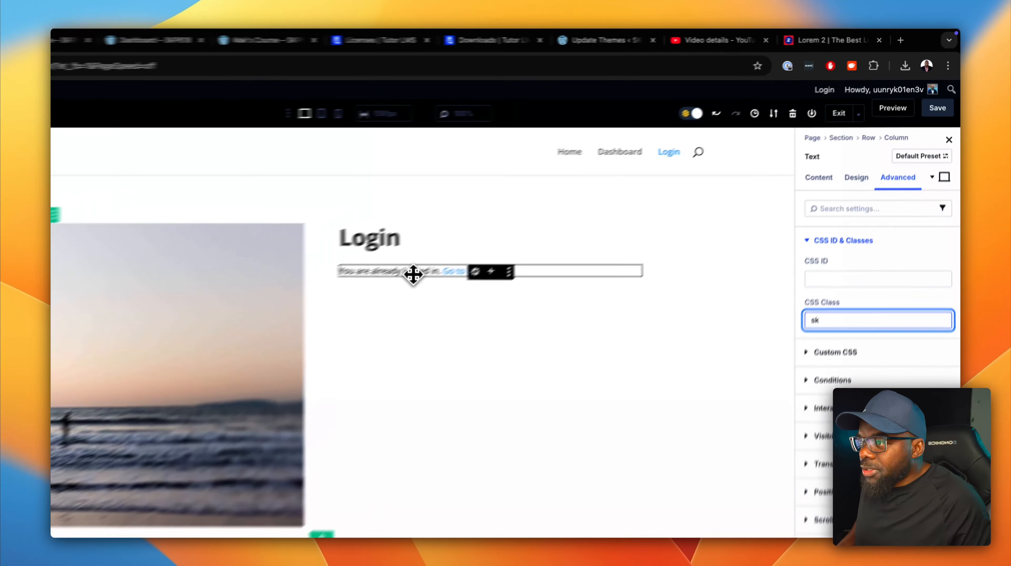
Assign the CSS class "sk" to the [fluent_auth] text module and save the page.
left_click(413, 273)
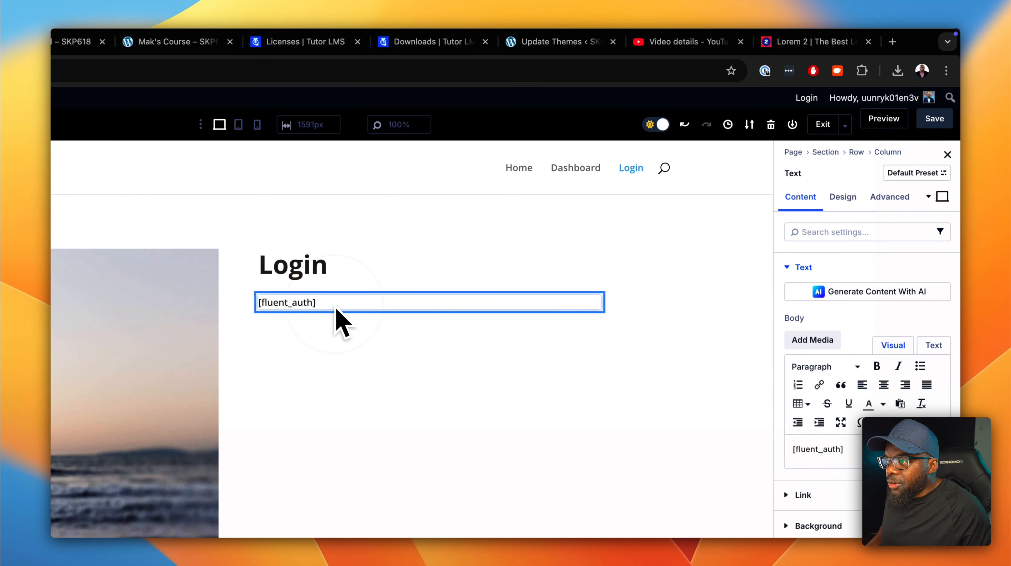
left_click(889, 197)
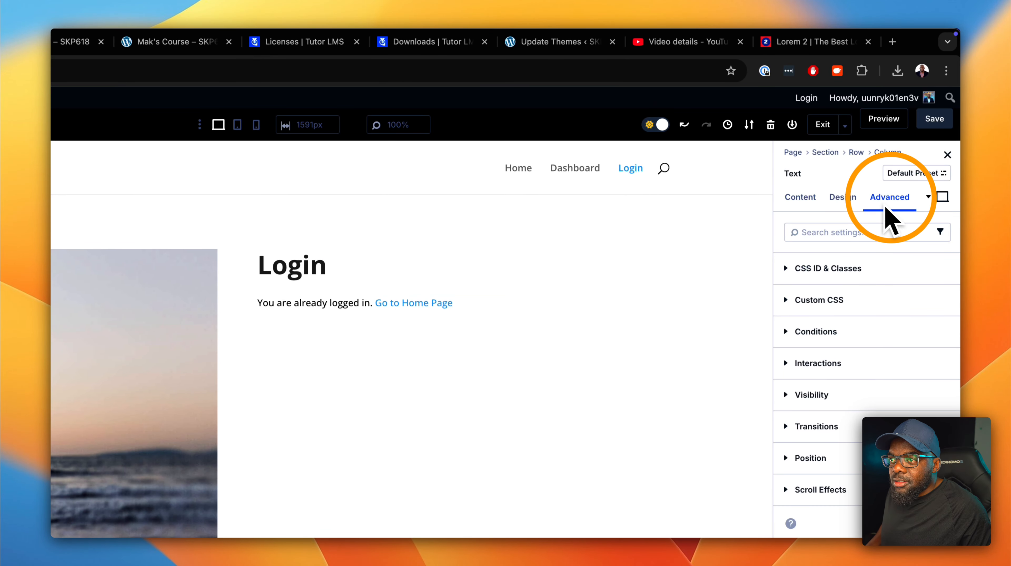
left_click(856, 274)
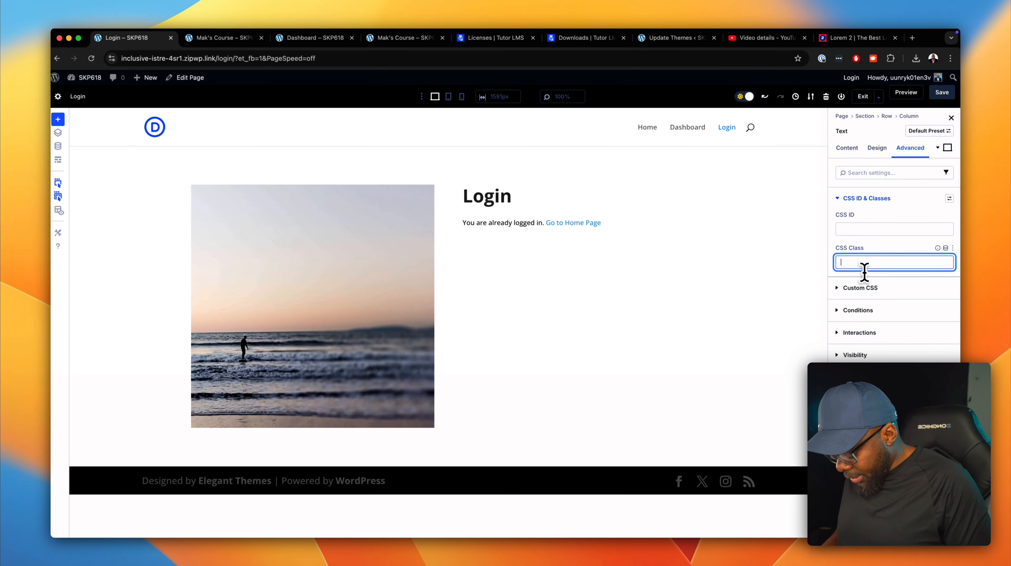
type("sk")
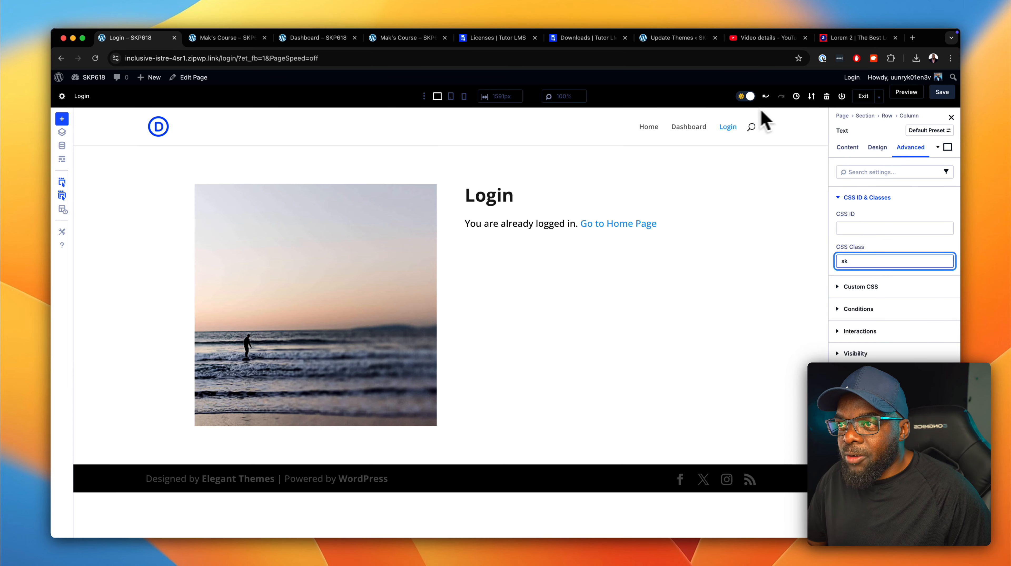
left_click(943, 92)
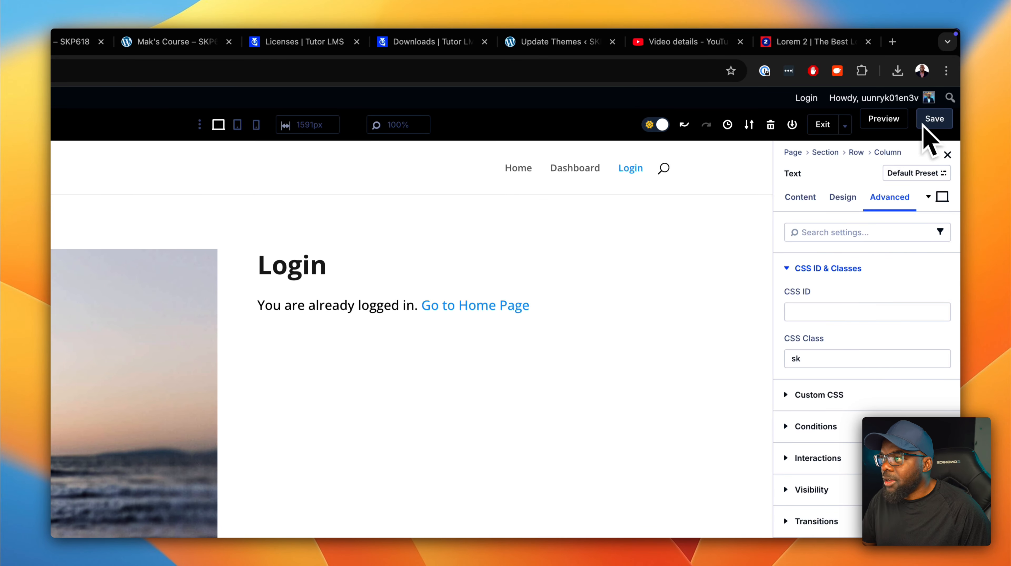
Preview the page and check the login form by loading its URL, without the preview parameters, in an incognito window.
left_click(892, 124)
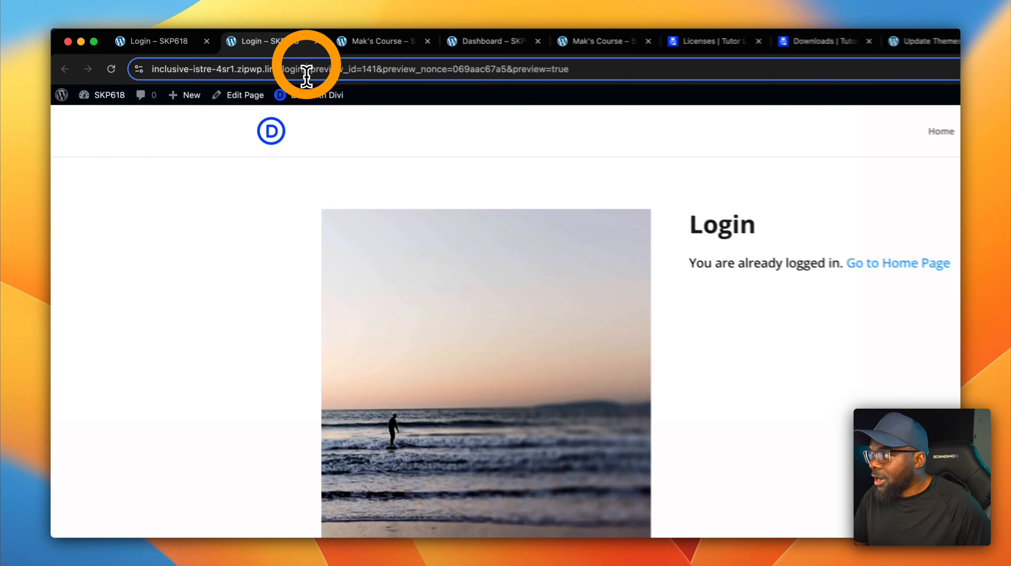
left_click_drag(239, 58, 135, 89)
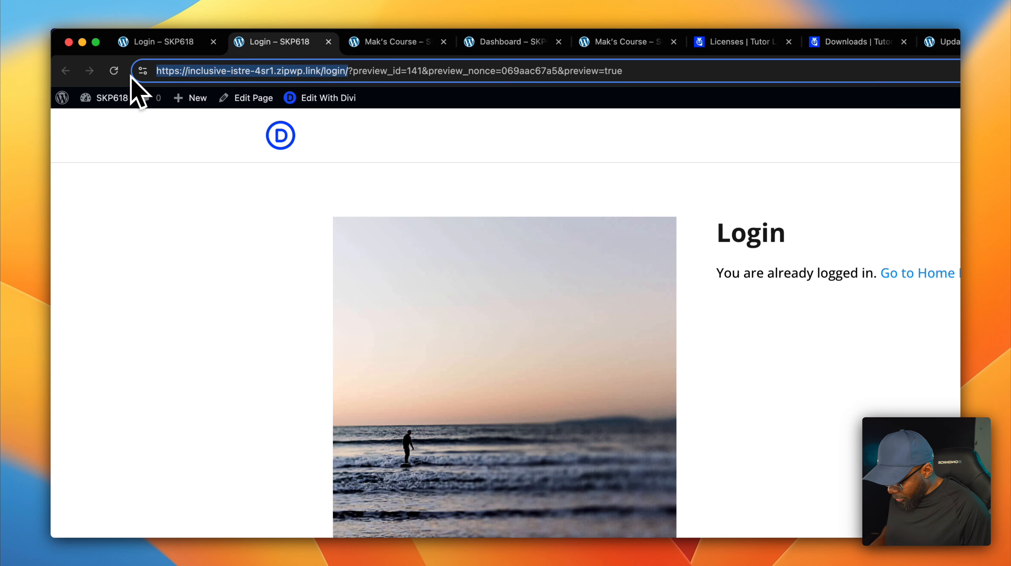
key("super+c")
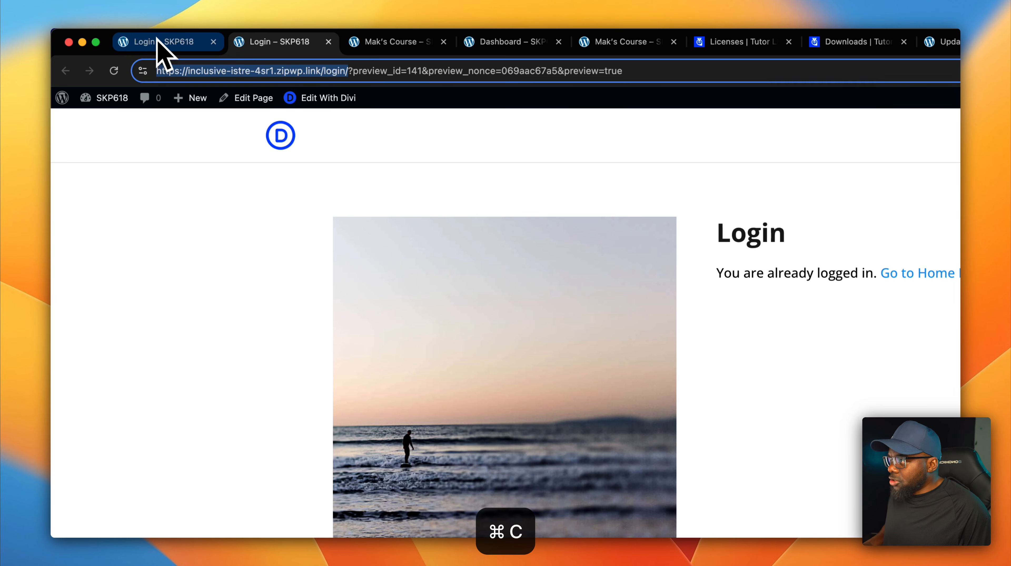
mouse_move(187, 32)
left_click(154, 36)
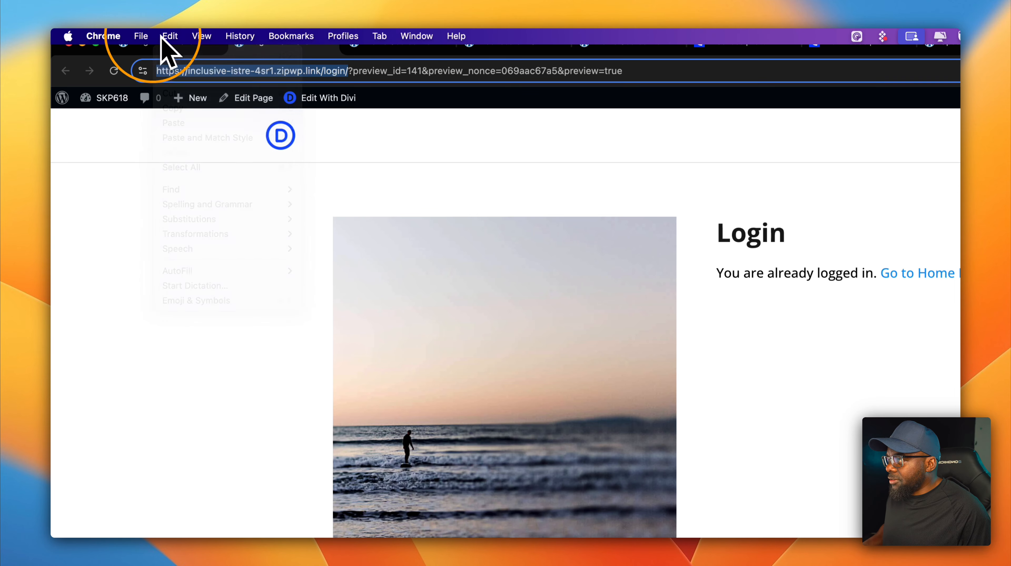
left_click(147, 37)
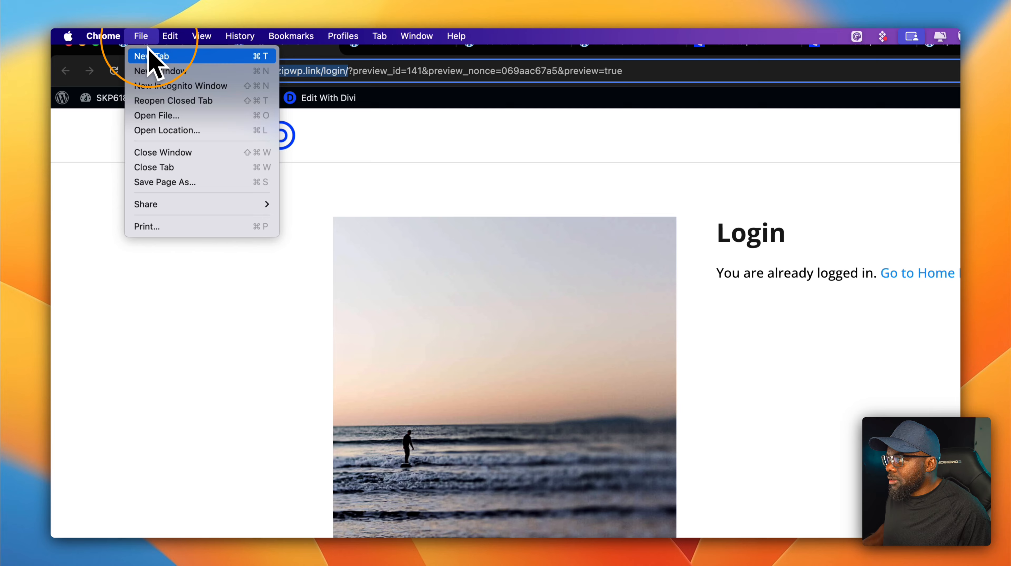
left_click(209, 86)
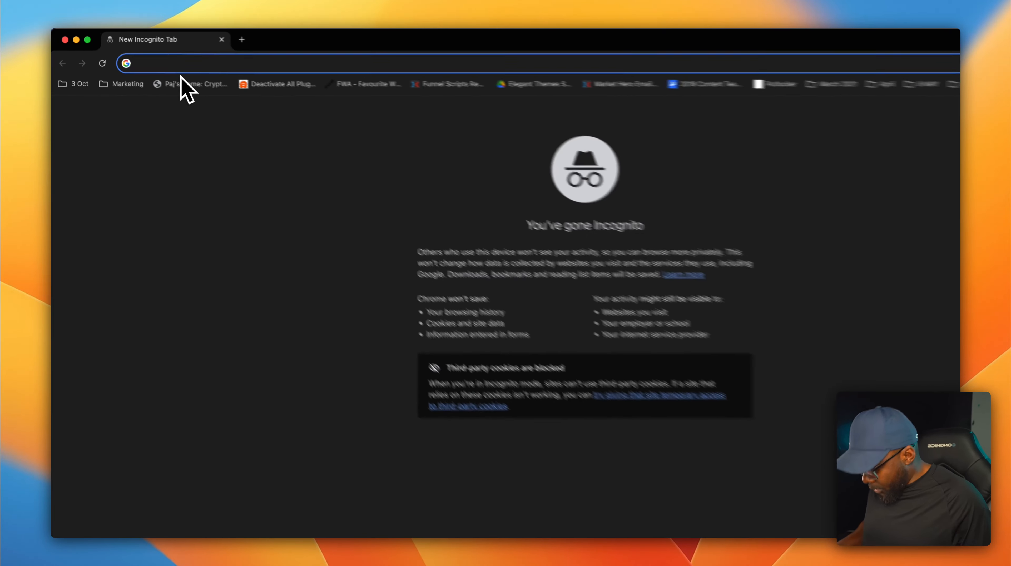
key("super+v")
key("Return")
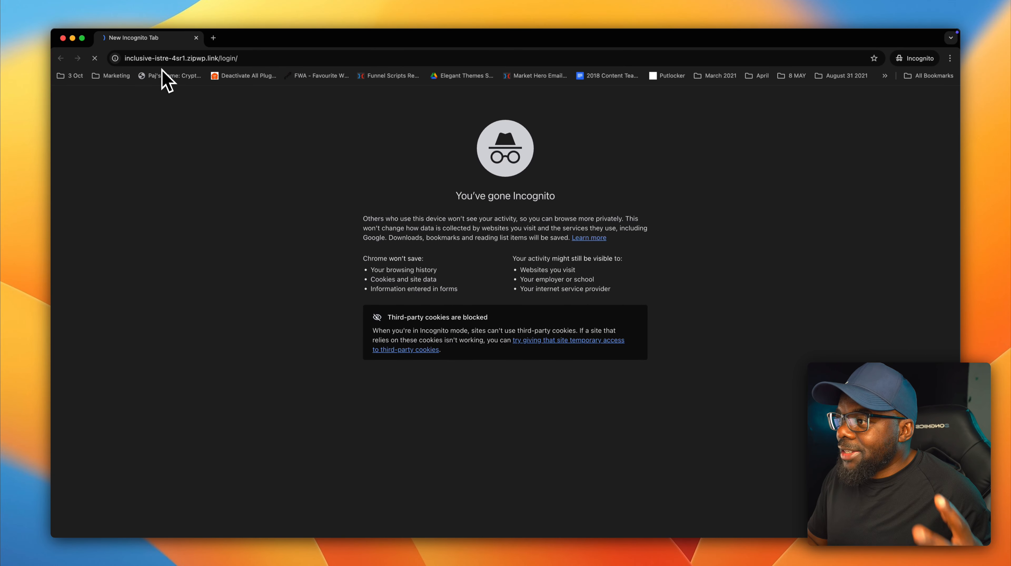
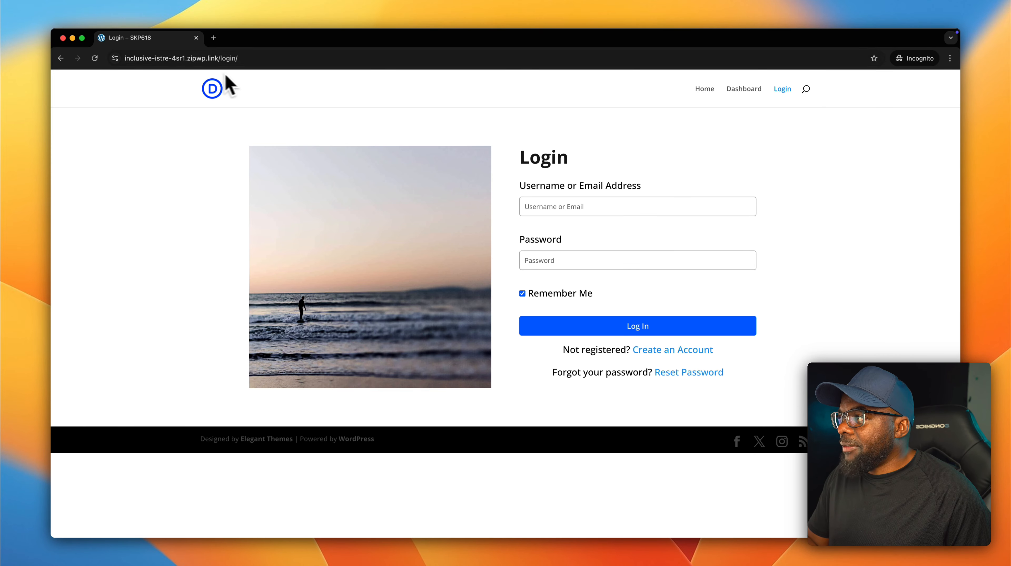
left_click(196, 39)
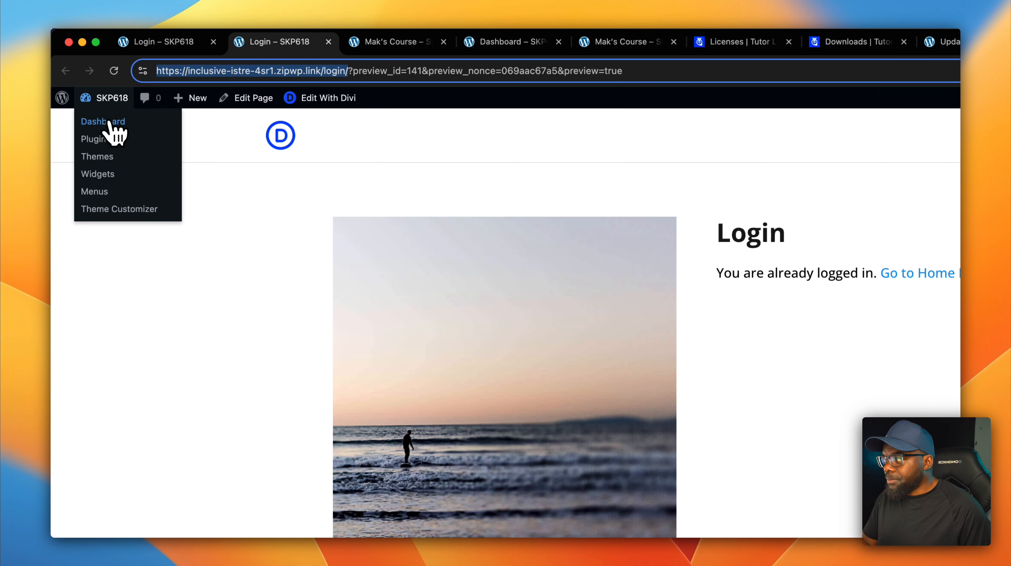
left_click(109, 123)
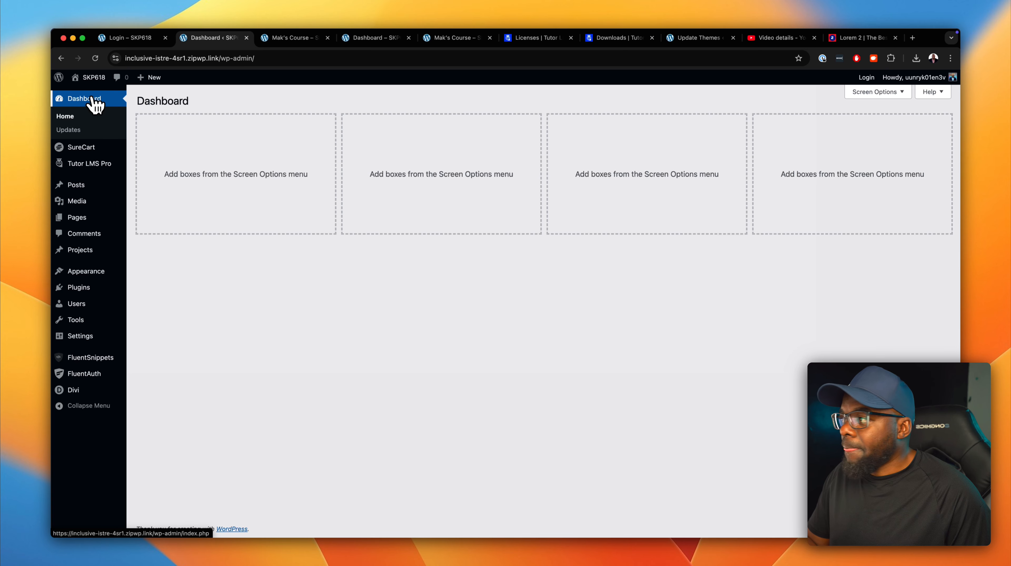
mouse_move(101, 148)
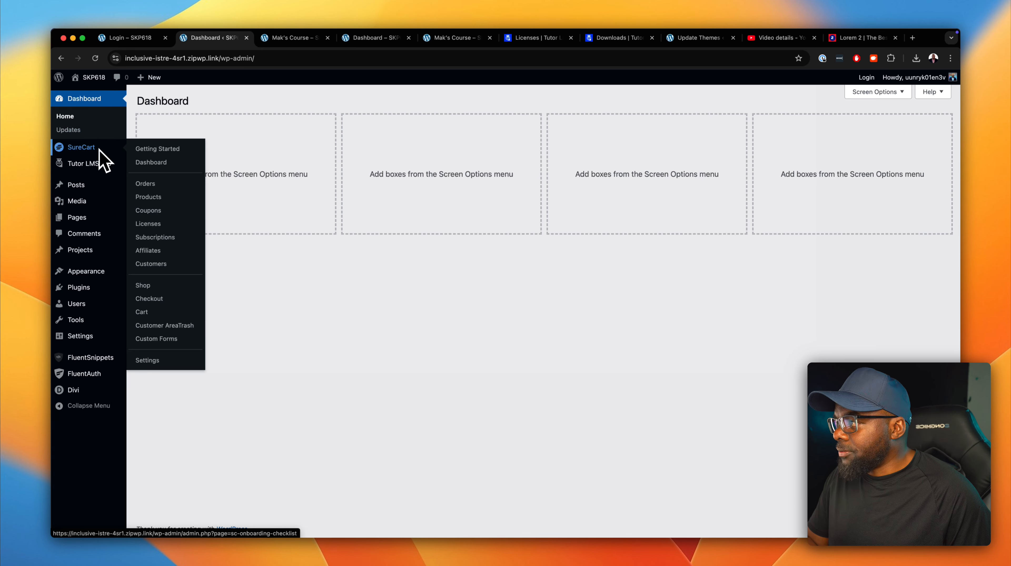
mouse_move(102, 277)
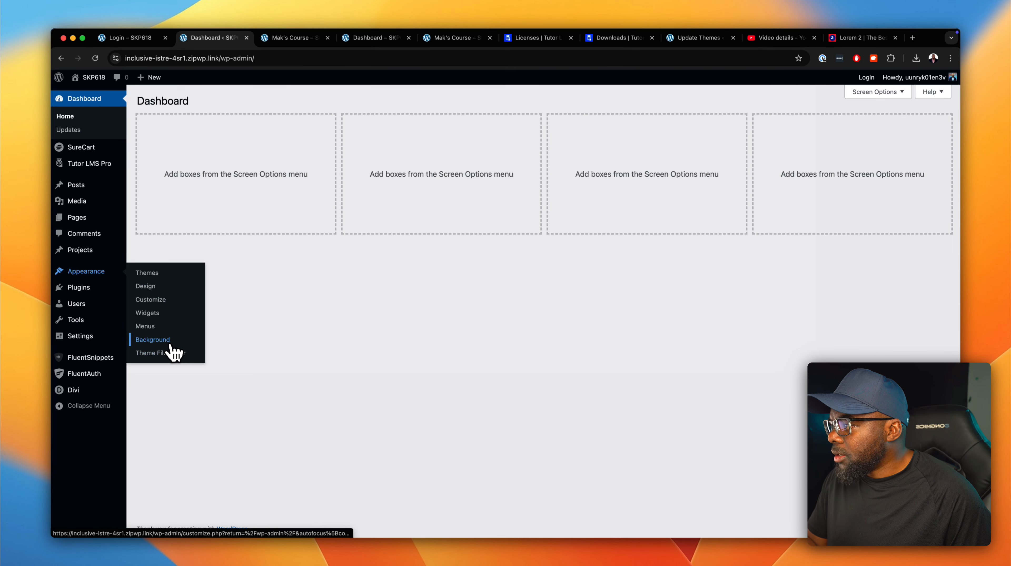
left_click(167, 300)
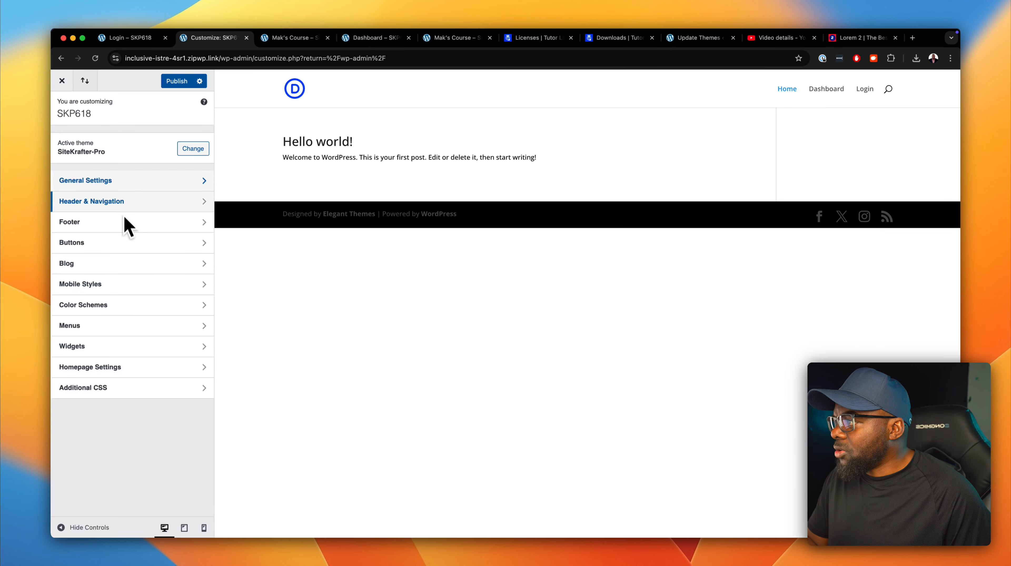
left_click(62, 81)
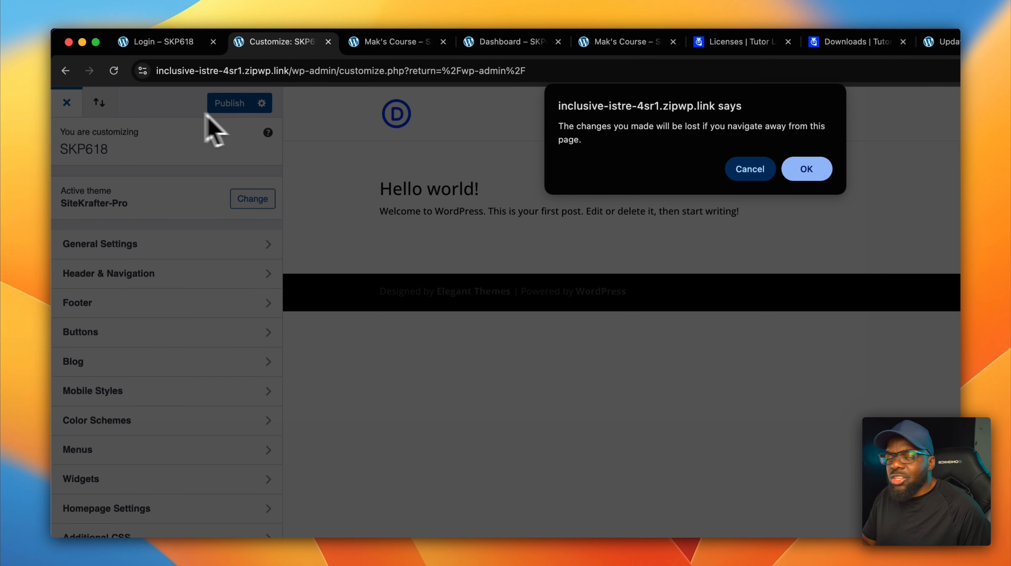
left_click(789, 168)
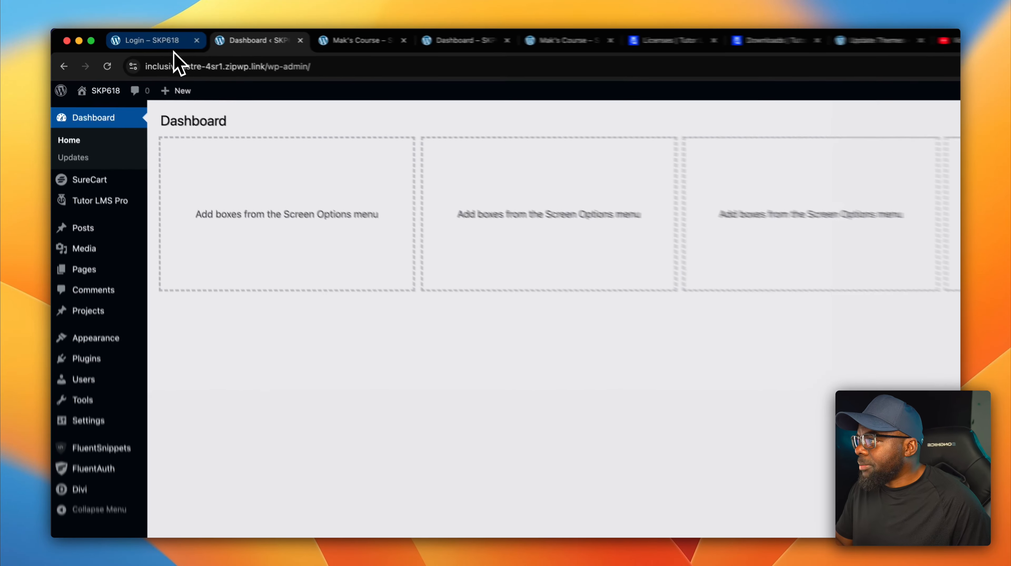
Set the global Headings font to Poppins in the Login page's Variable Manager.
left_click(175, 43)
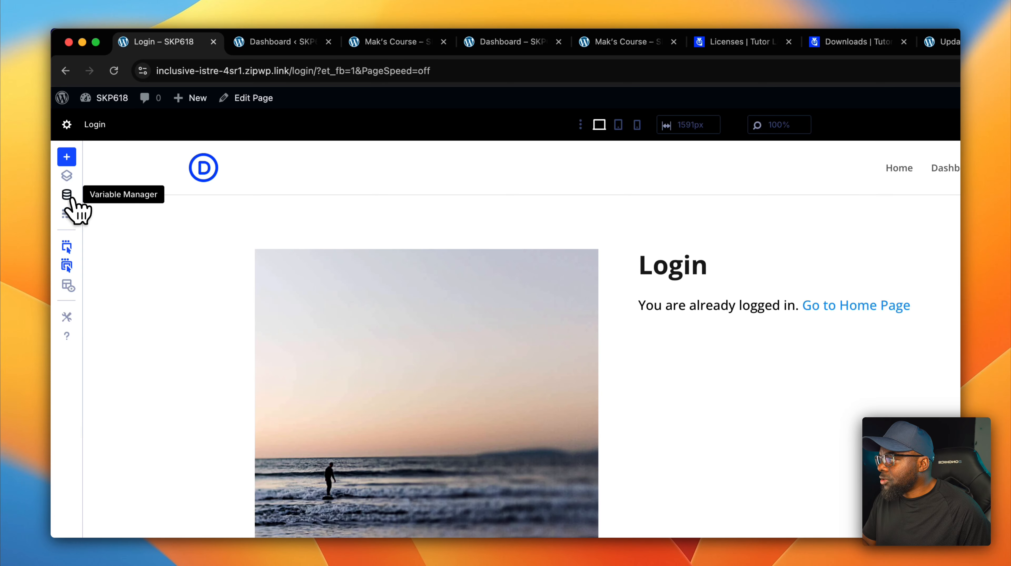
left_click(67, 195)
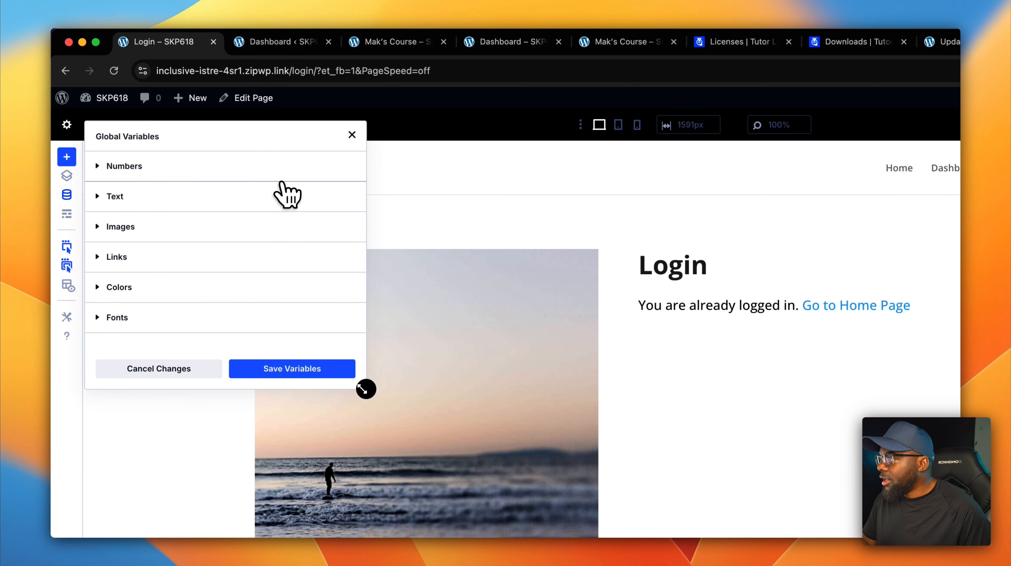
left_click(200, 195)
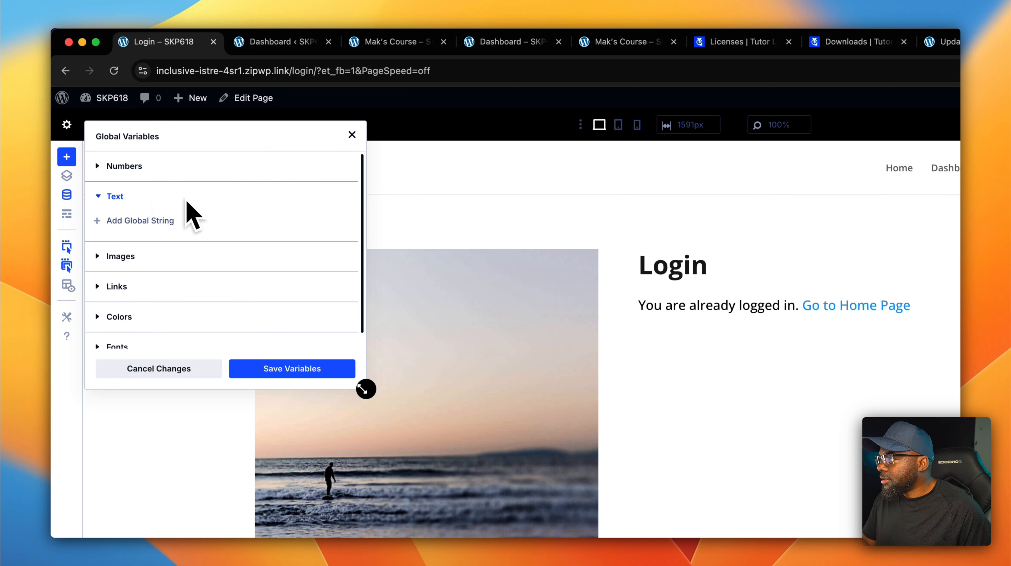
left_click(174, 170)
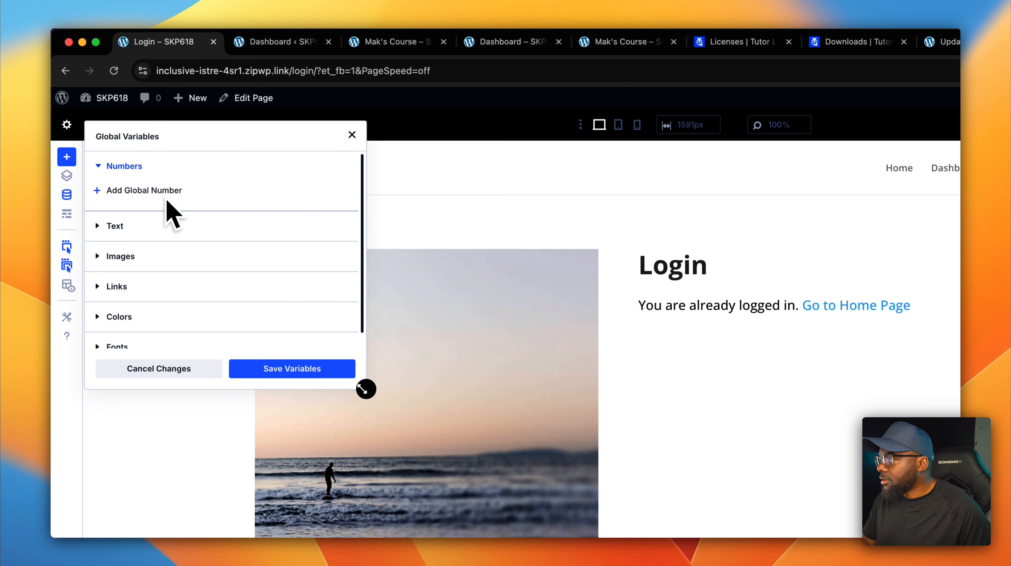
scroll(170, 214, "down", 2)
left_click(126, 327)
scroll(183, 313, "down", 2)
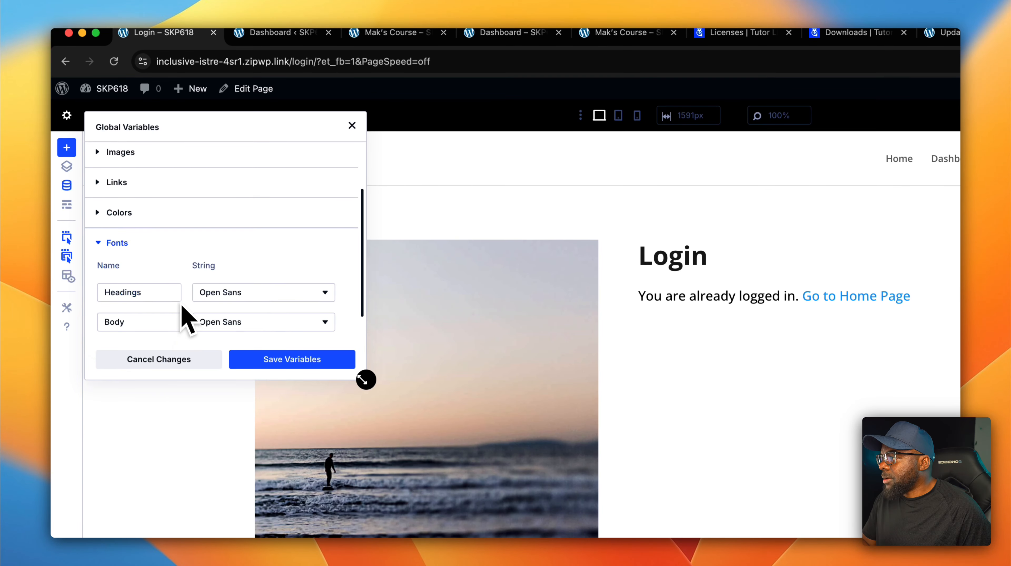
scroll(188, 304, "down", 2)
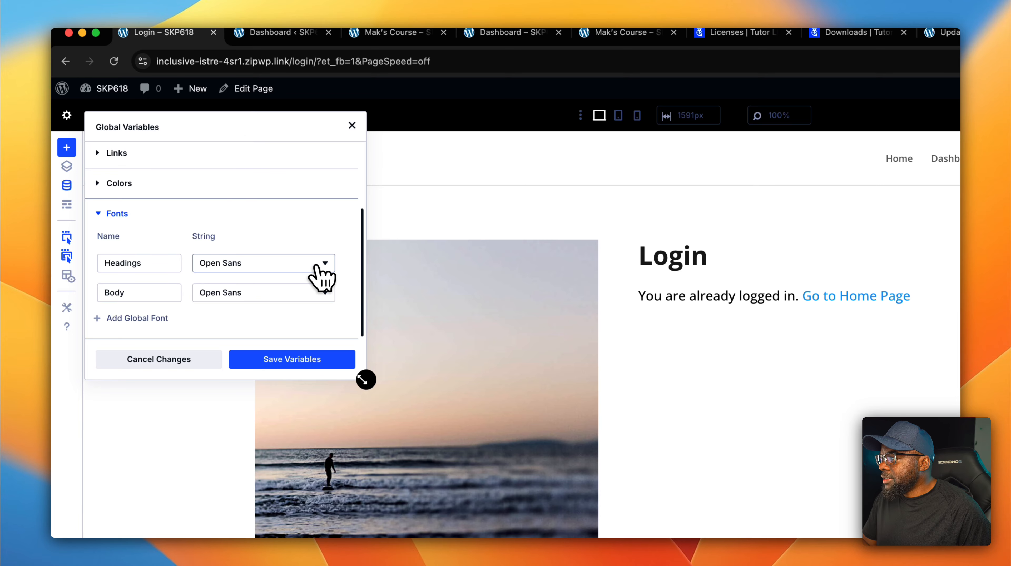
left_click(325, 265)
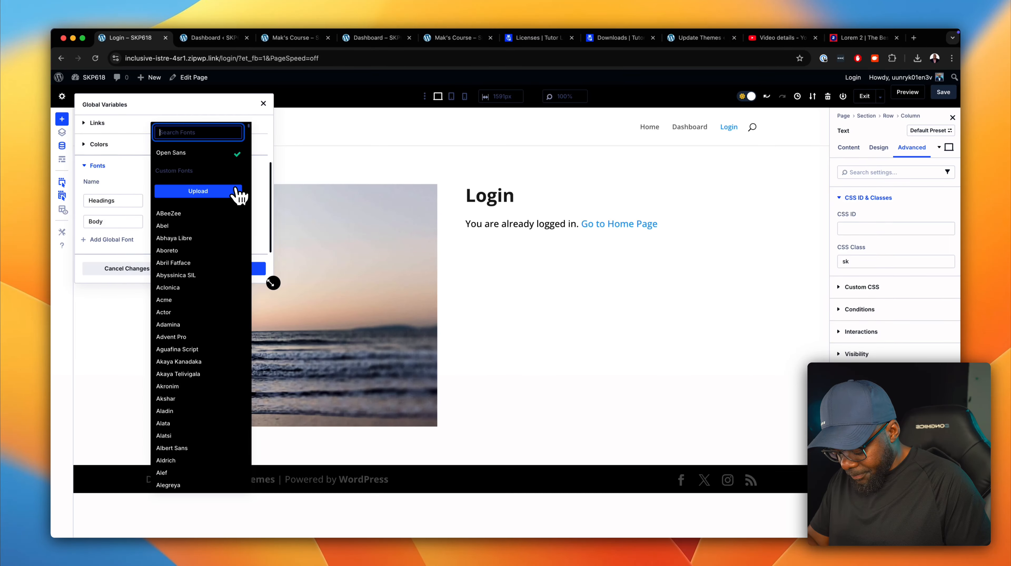
type("po")
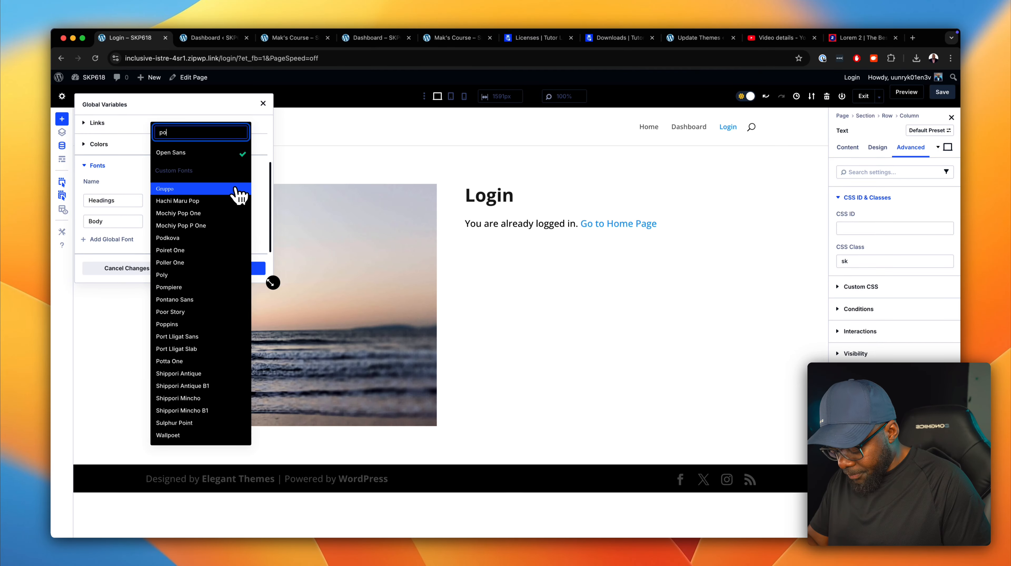
type("pp")
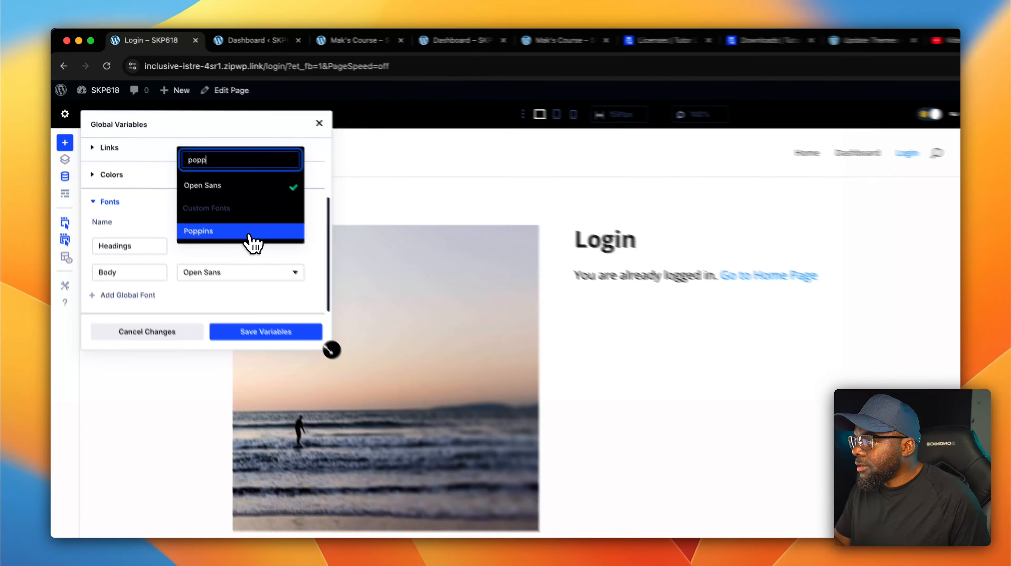
left_click(214, 189)
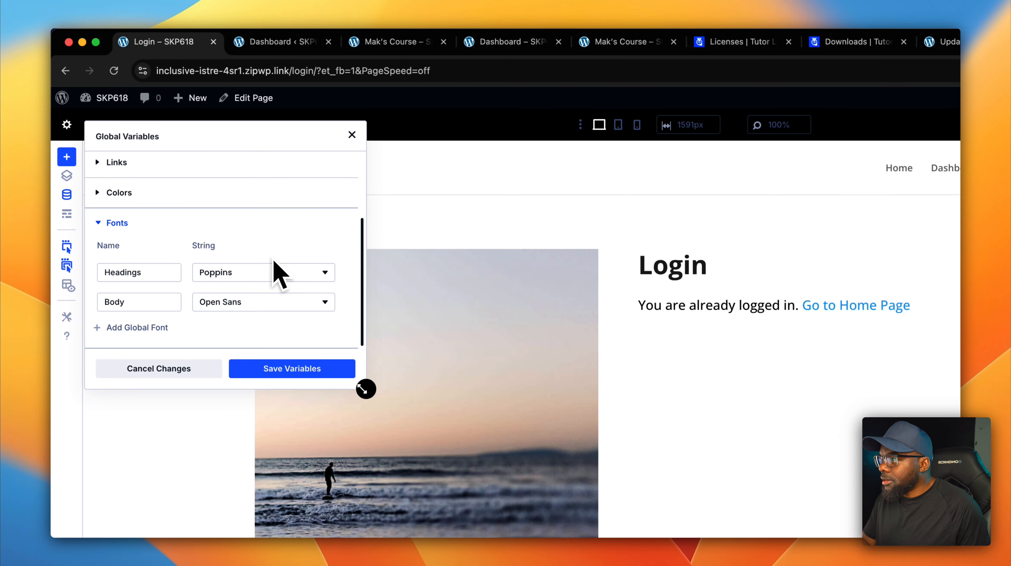
Set the global Body font to Inter.
left_click(260, 308)
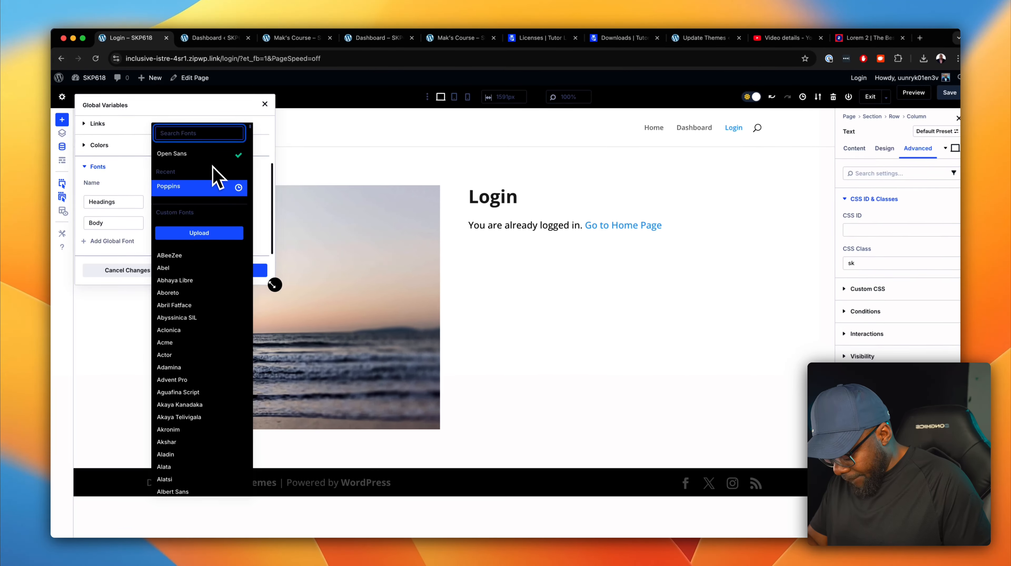
type("in")
type("ter")
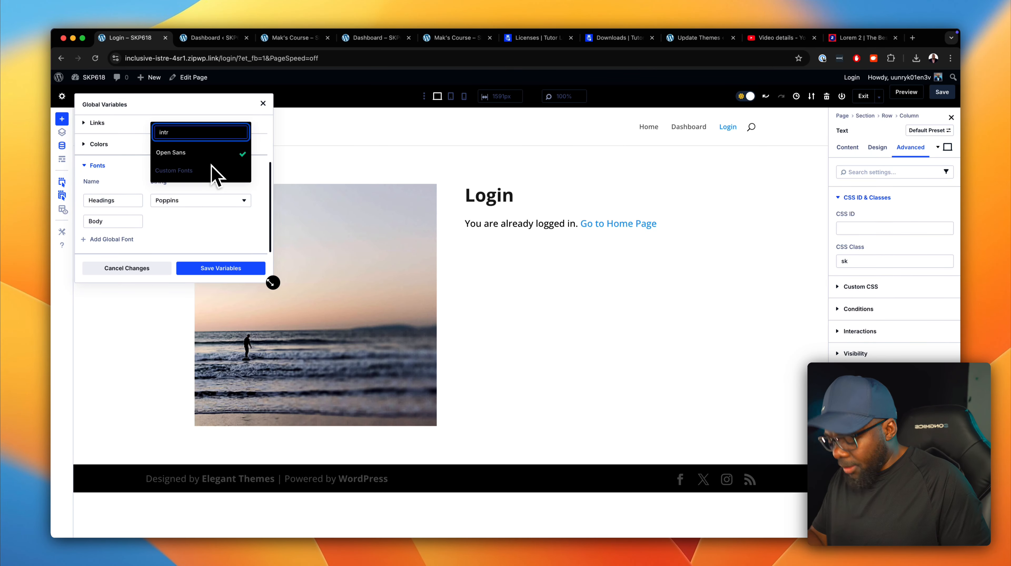
key("BackSpace")
type("er")
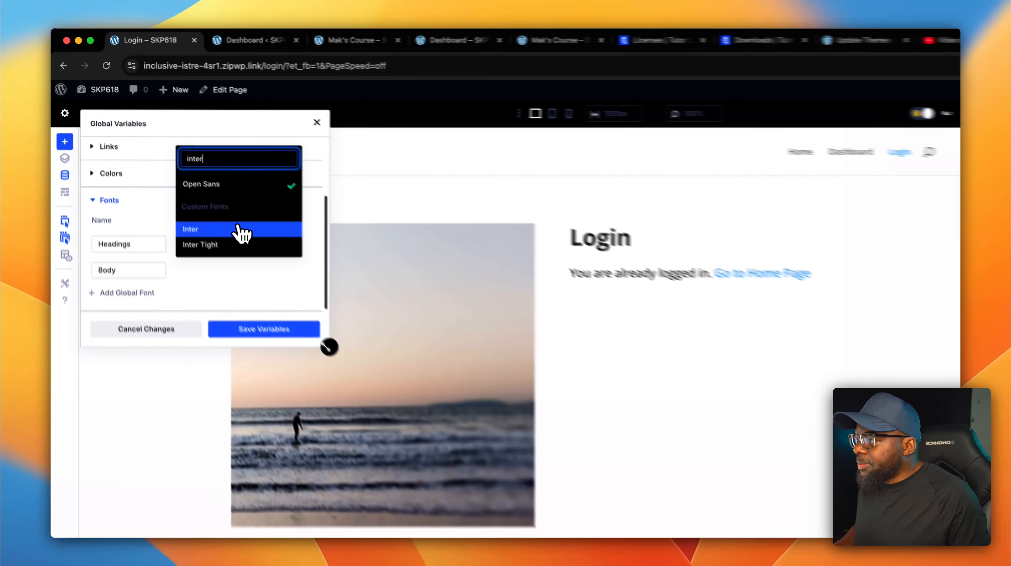
left_click(206, 189)
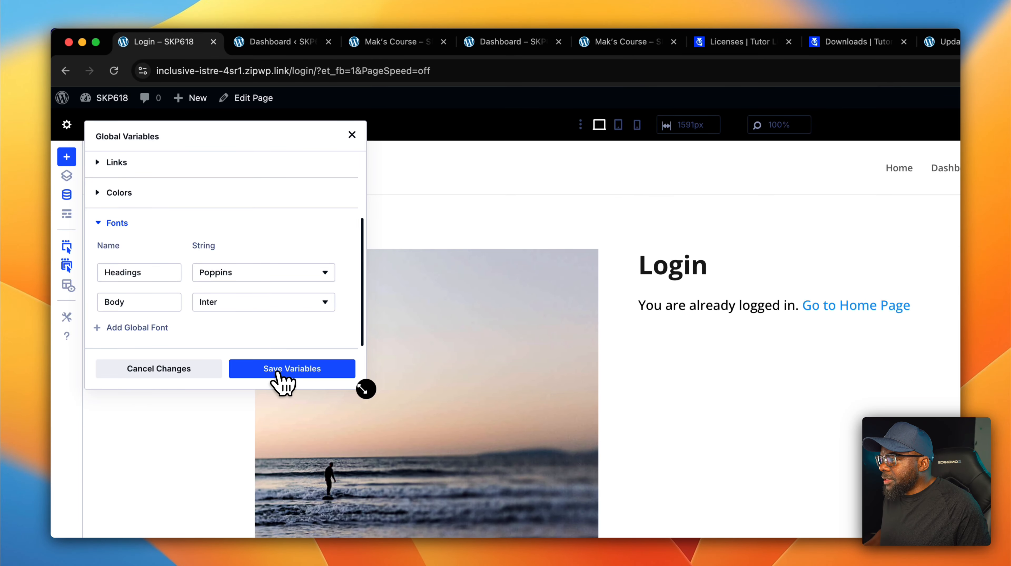
Save the global variables, close the Global Variables window and the module settings, and reload the Login page.
left_click(281, 370)
left_click(293, 371)
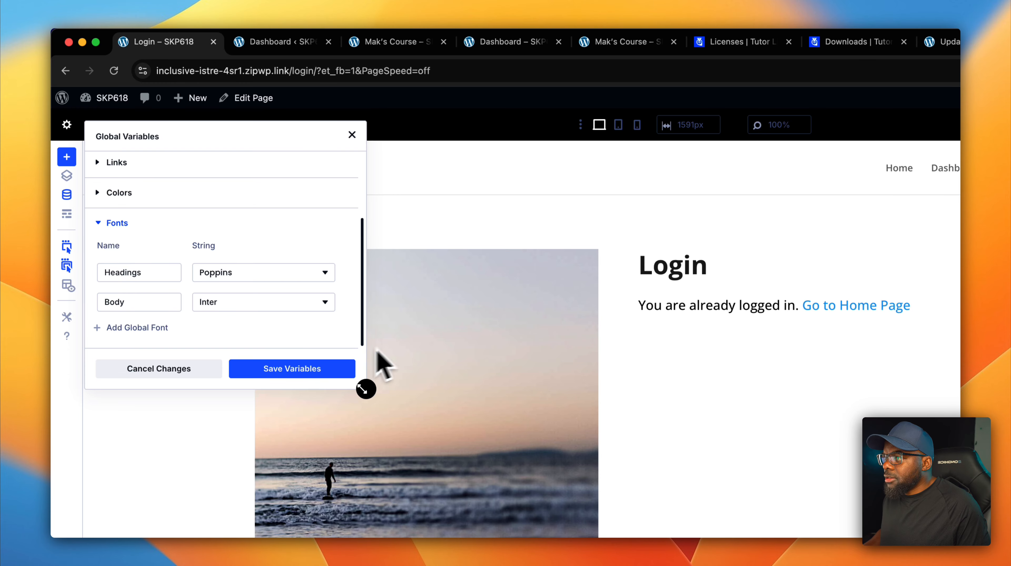
left_click(352, 135)
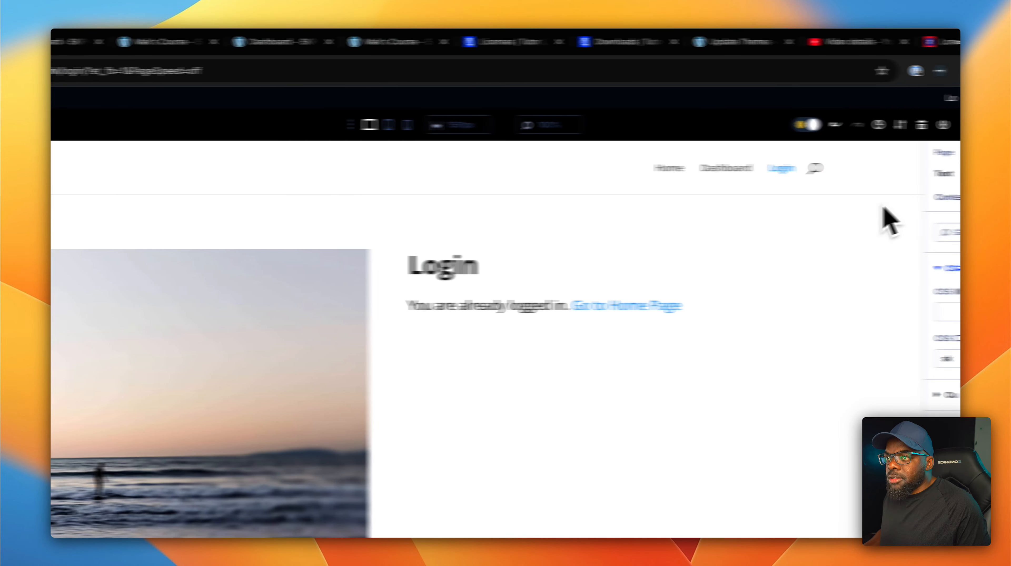
left_click(951, 119)
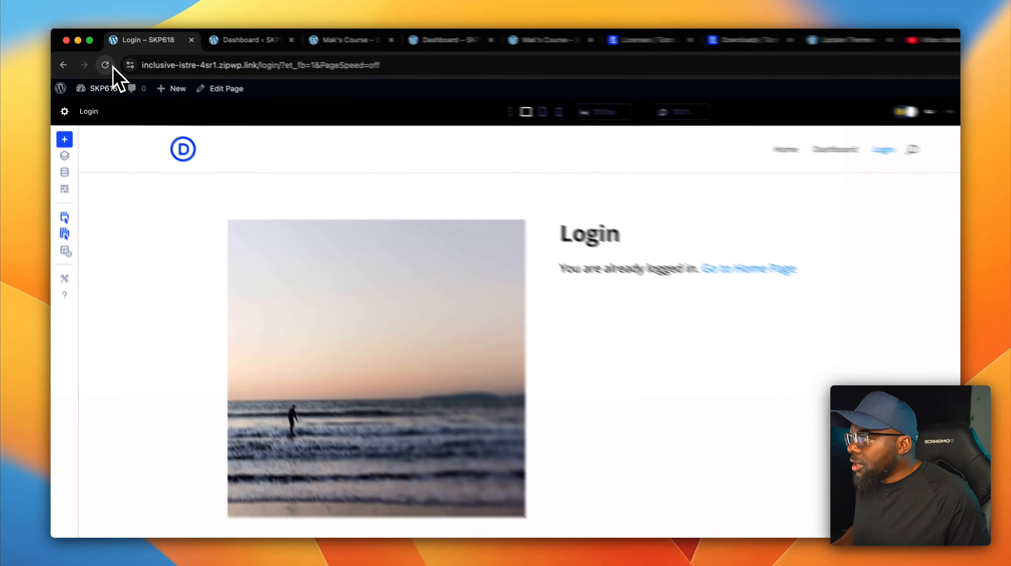
left_click(107, 65)
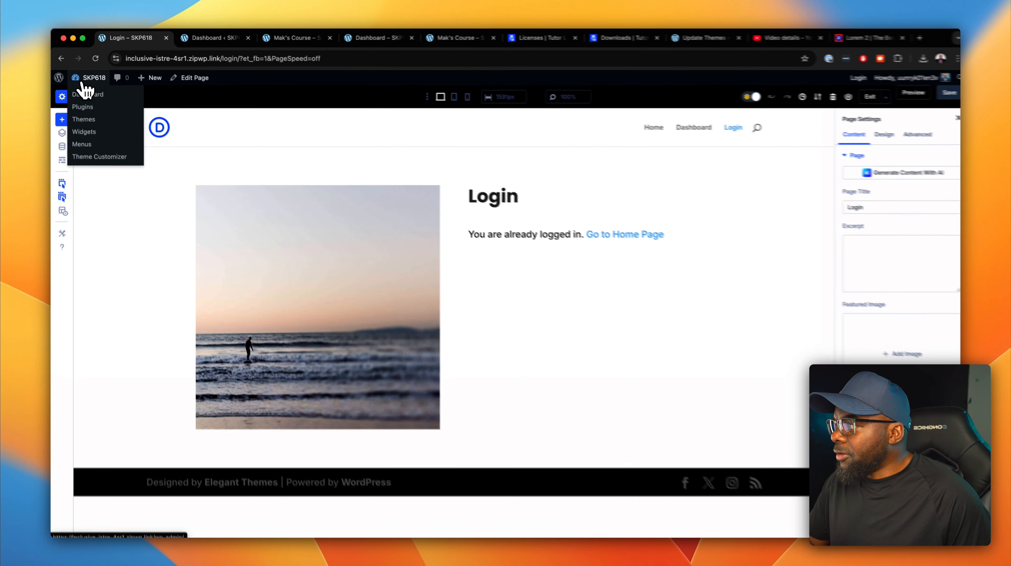
Leave the builder for the WordPress dashboard and start a new page.
left_click(87, 94)
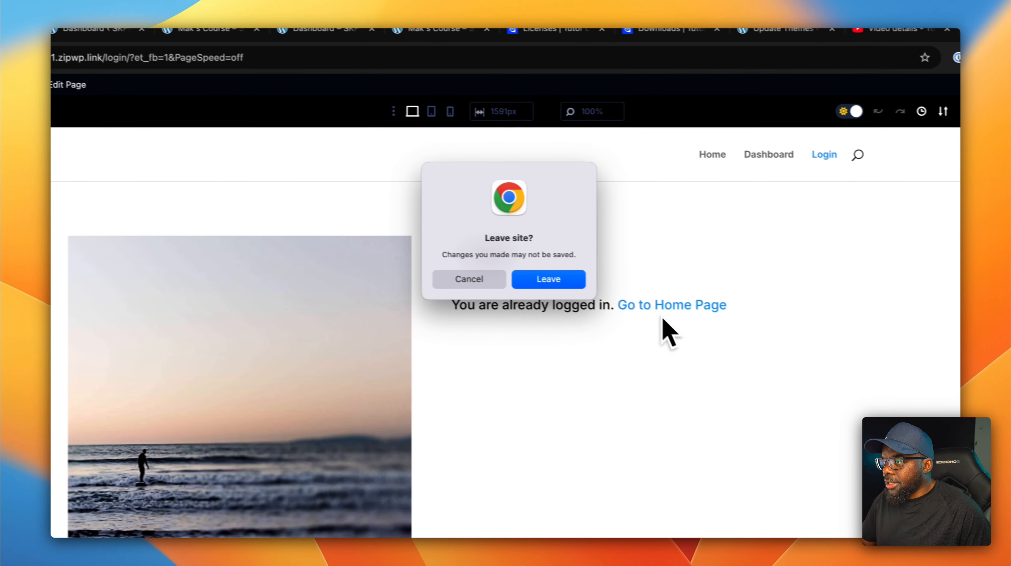
left_click(548, 279)
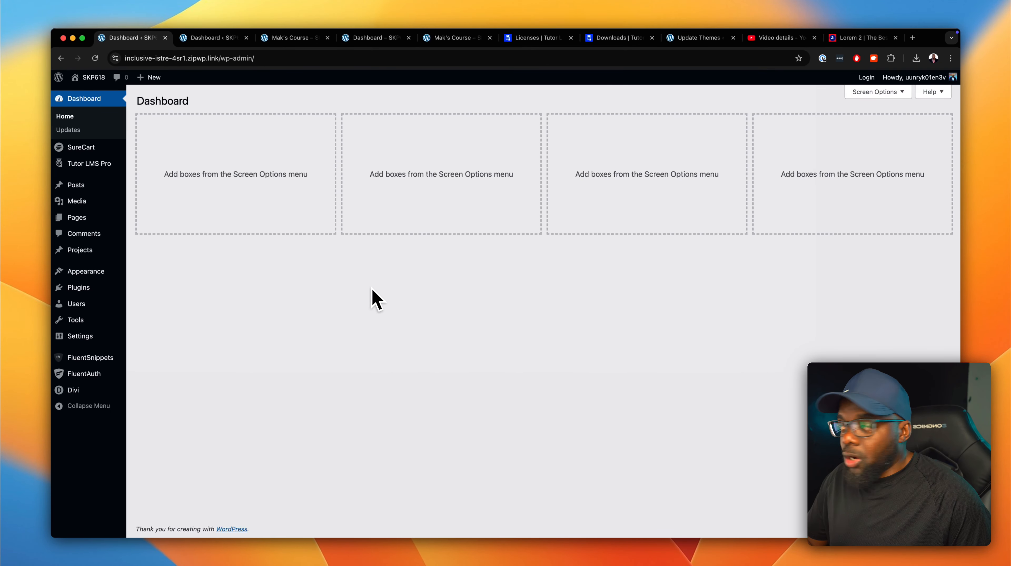
mouse_move(90, 222)
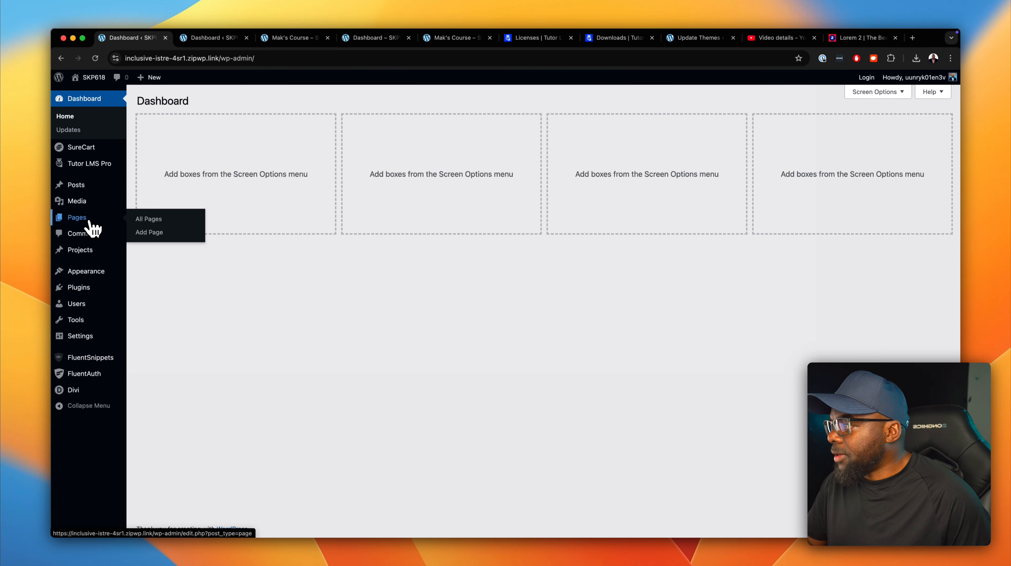
left_click(150, 232)
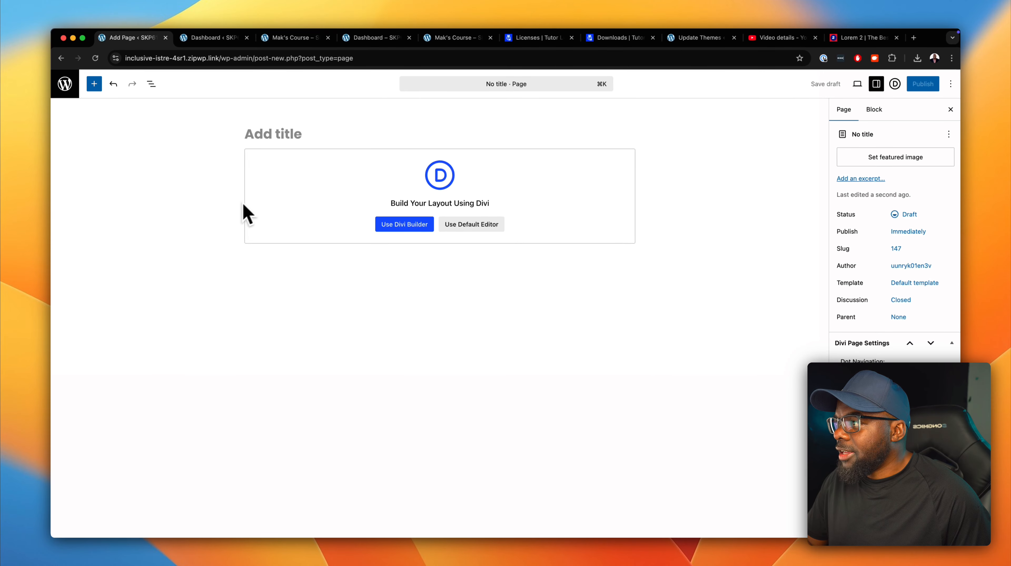
Title the new page "Mak's Course" and open it in the Divi Builder.
type("Mka")
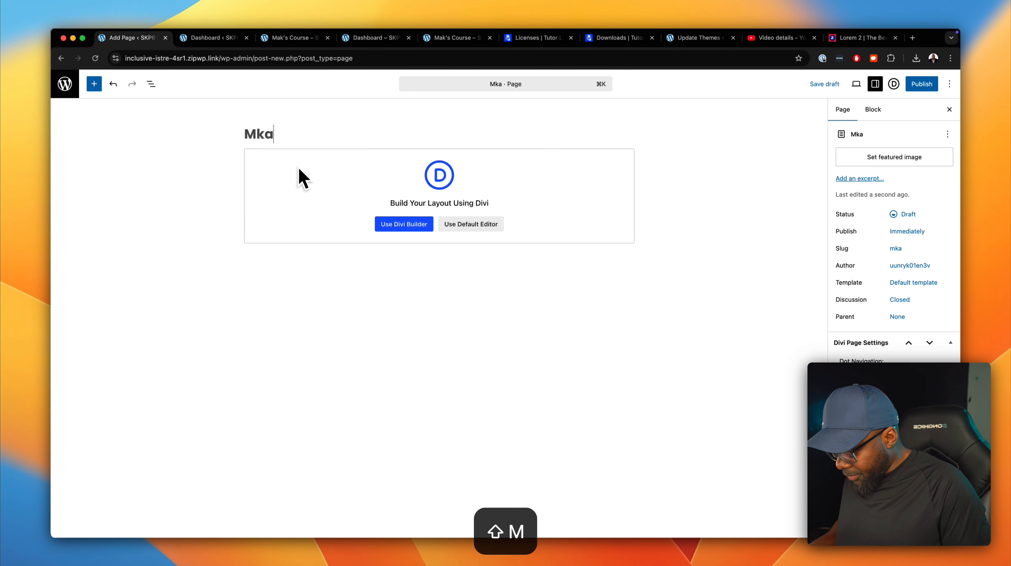
key("BackSpace")
key("BackSpace")
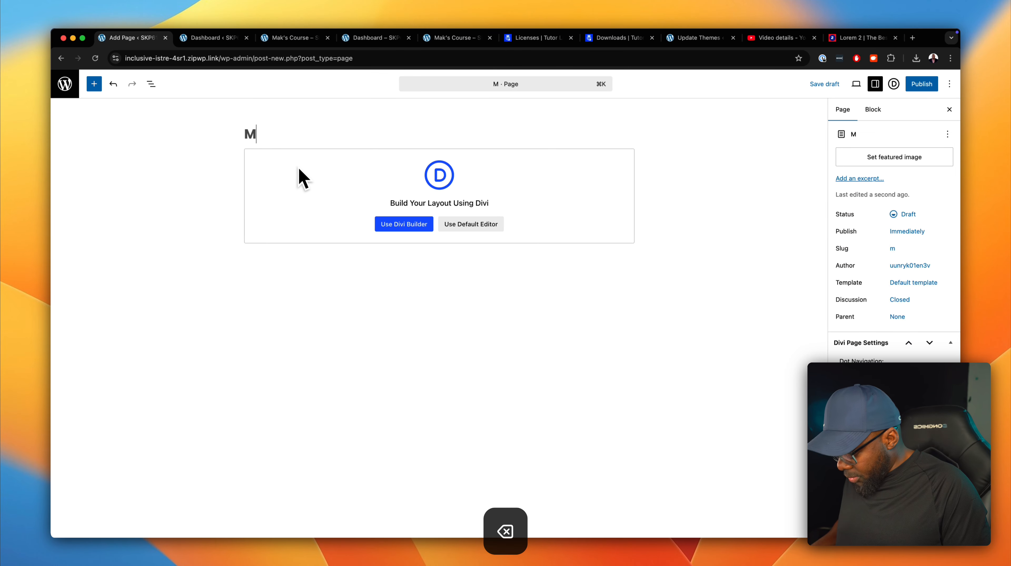
type("ak'")
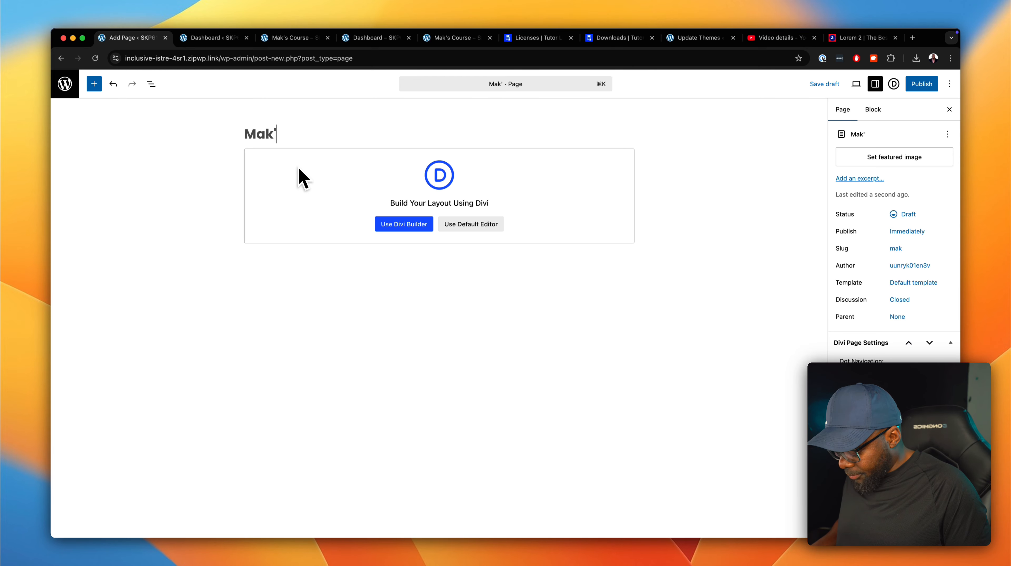
type("s Course")
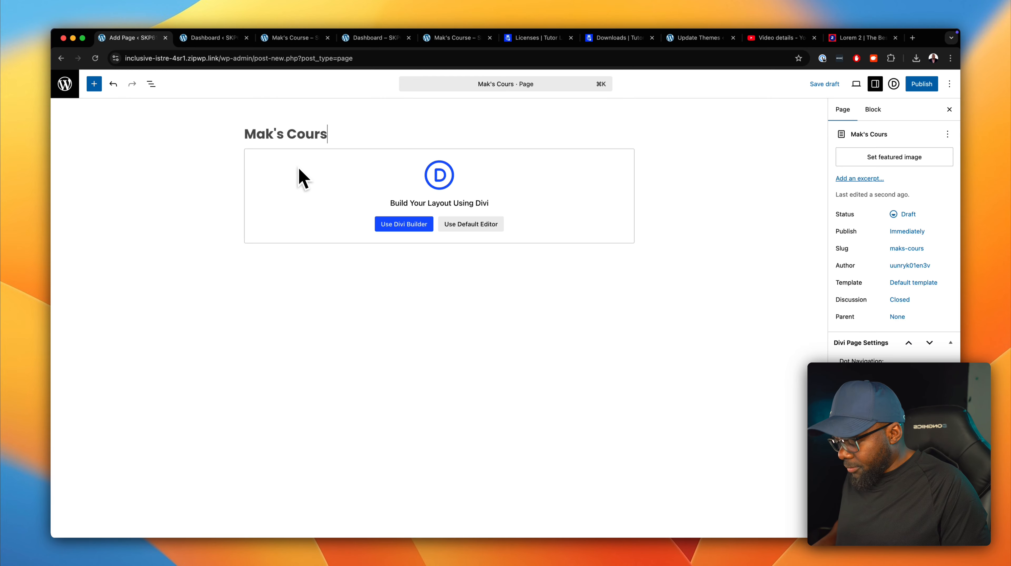
left_click(411, 225)
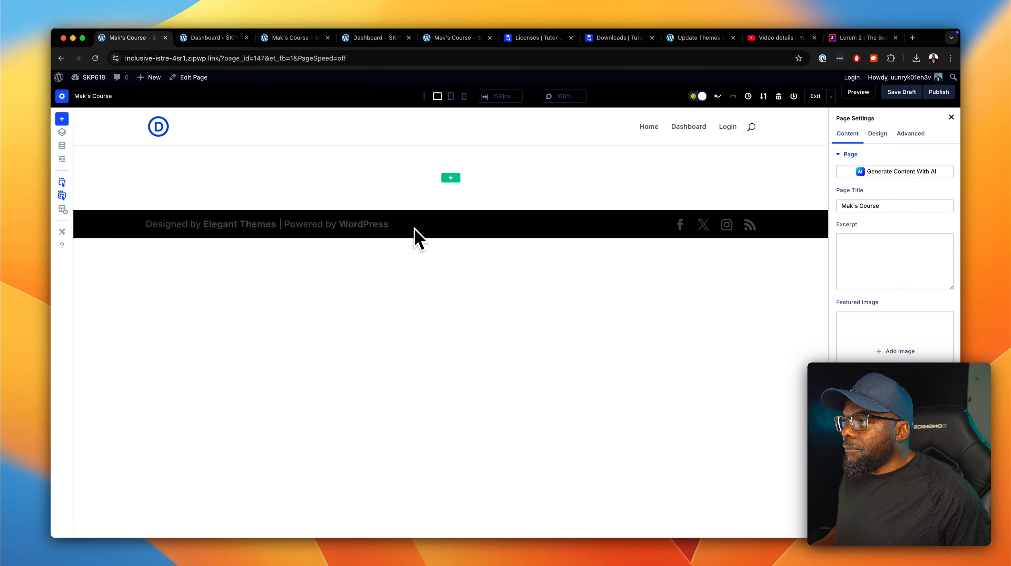
Insert a single-column row containing a Text module, and duplicate that module.
left_click(450, 178)
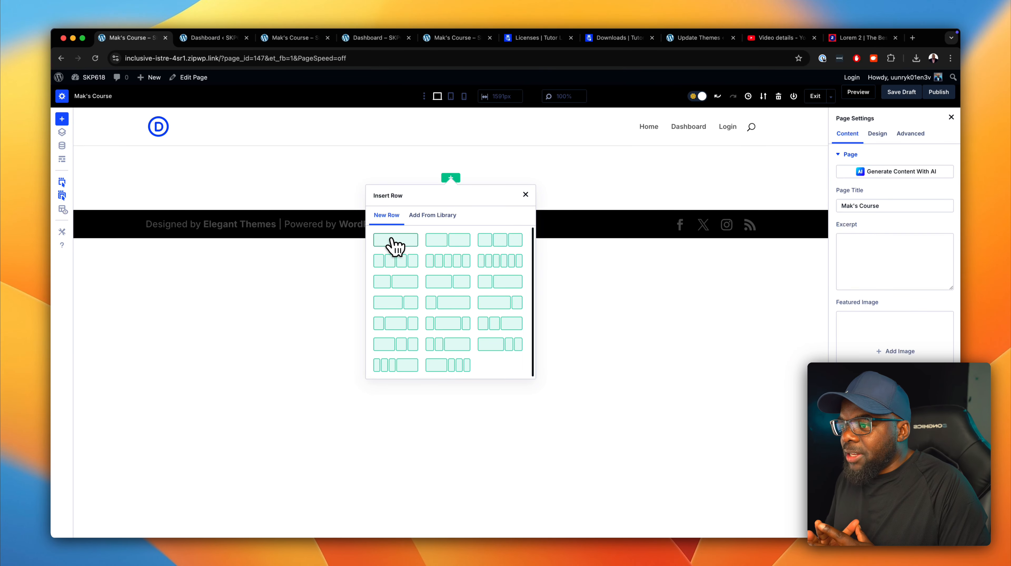
left_click(394, 240)
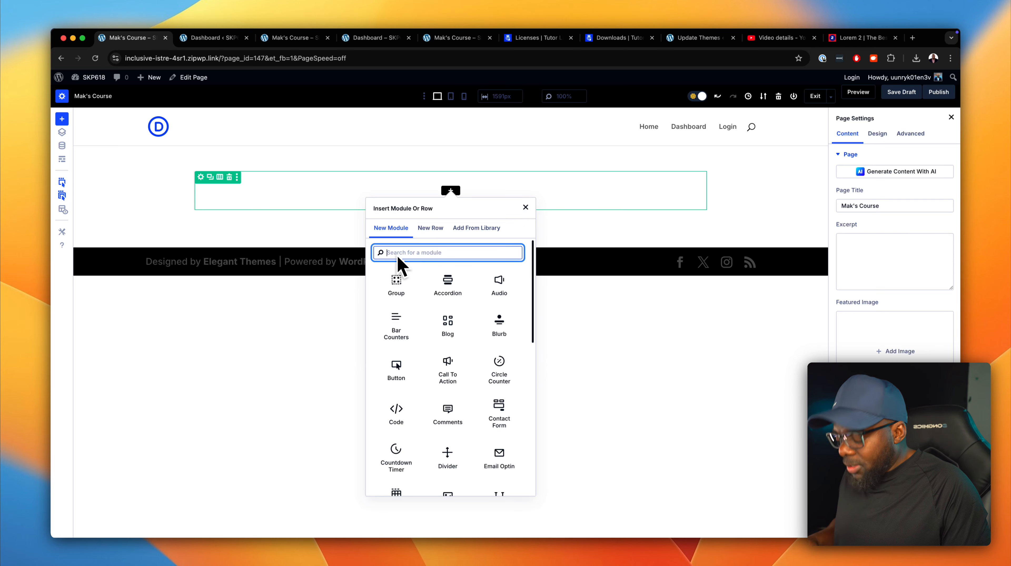
type("text")
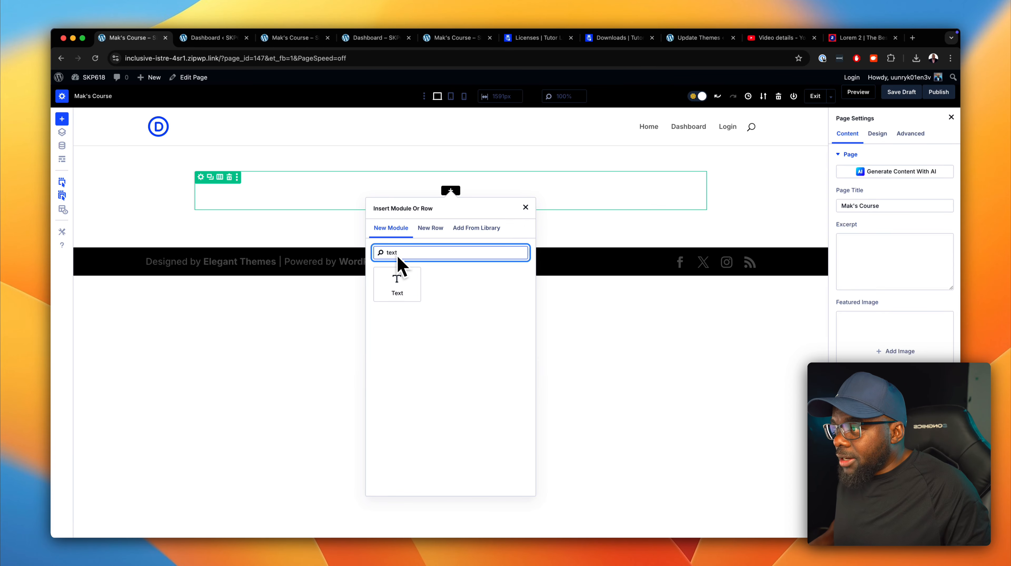
left_click(398, 283)
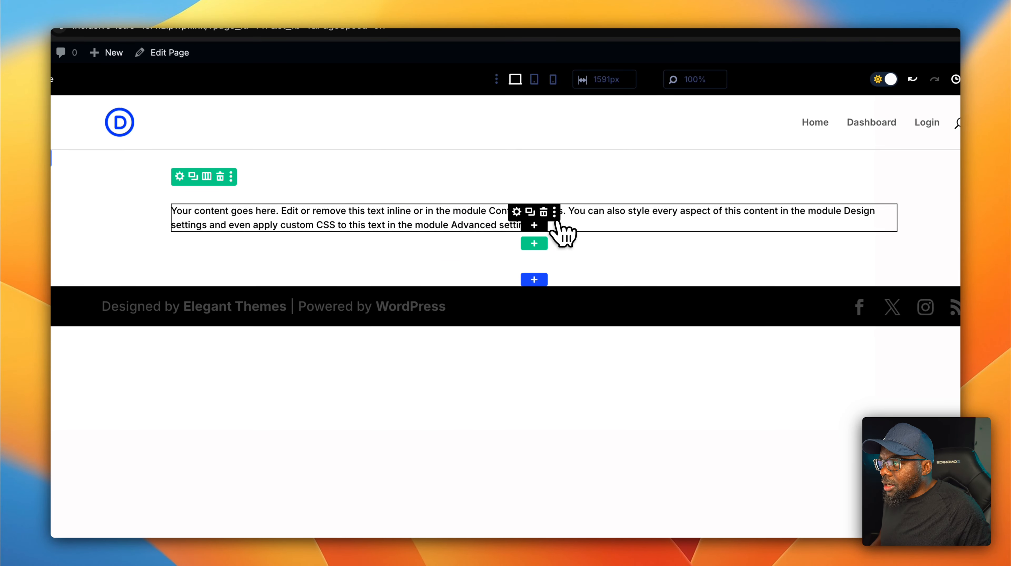
left_click(531, 212)
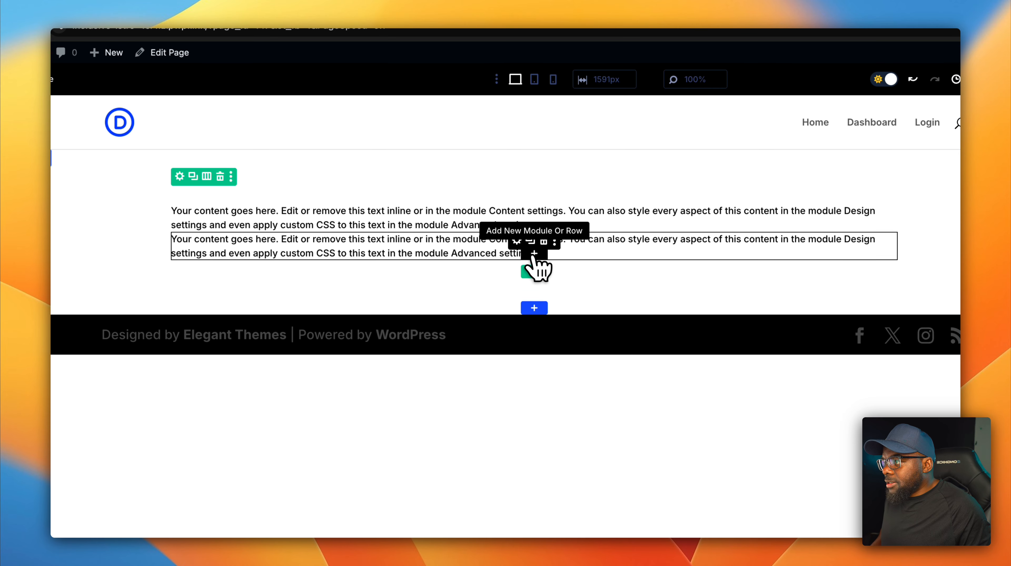
Add a Video module below the second Text module.
left_click(535, 258)
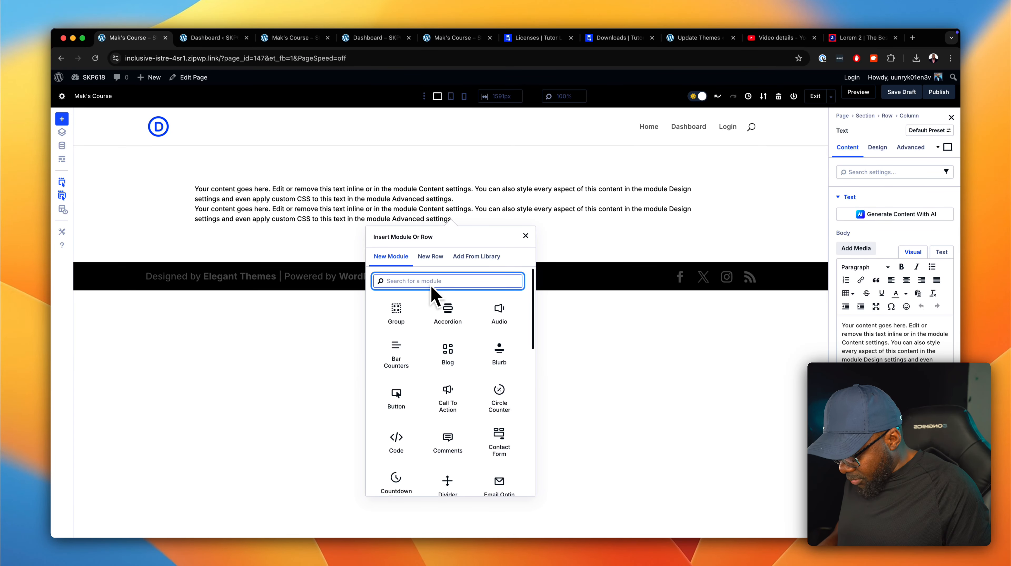
type("video")
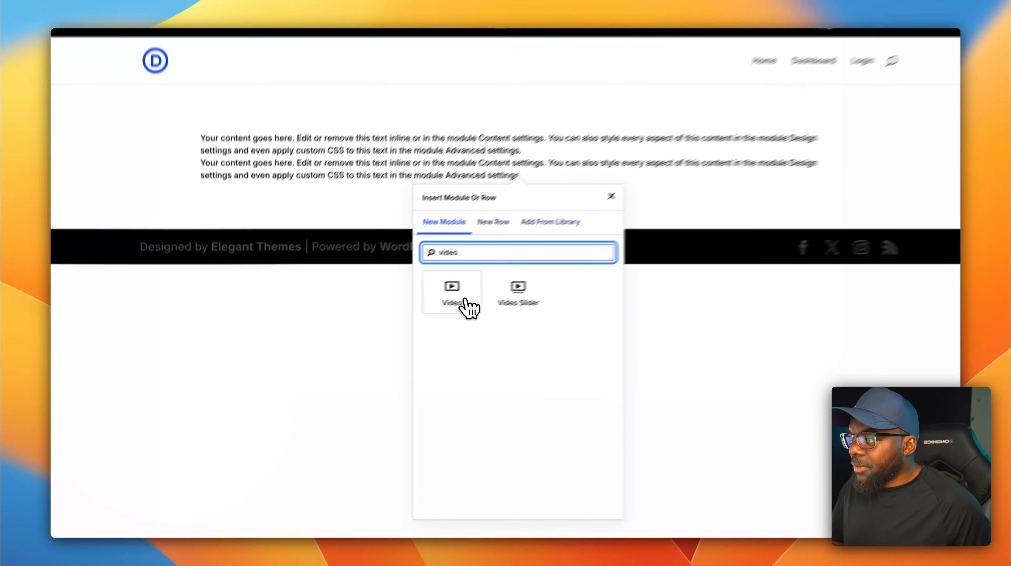
left_click(398, 318)
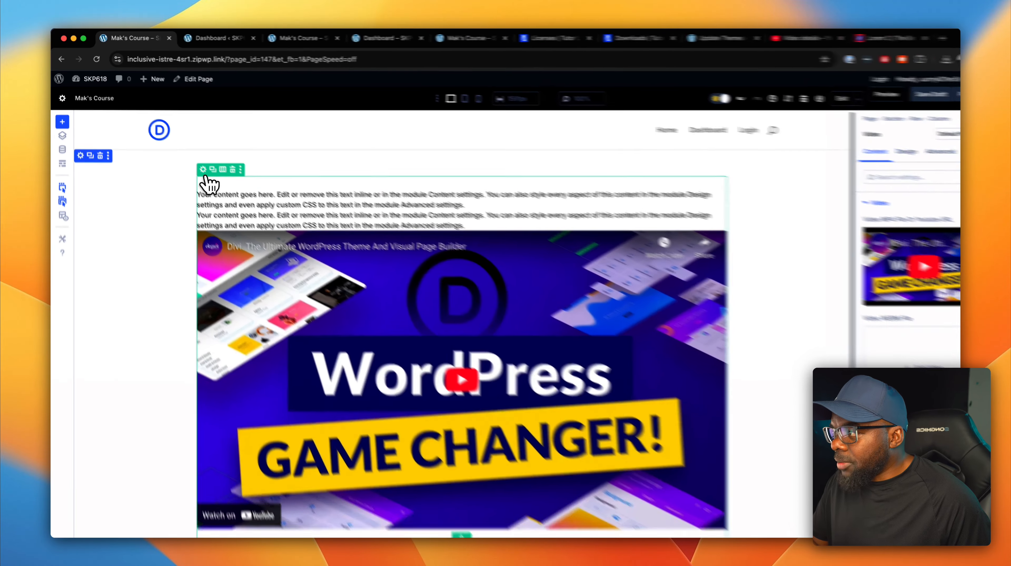
Open the row's design settings and set its layout gutter width to 2.
left_click(204, 171)
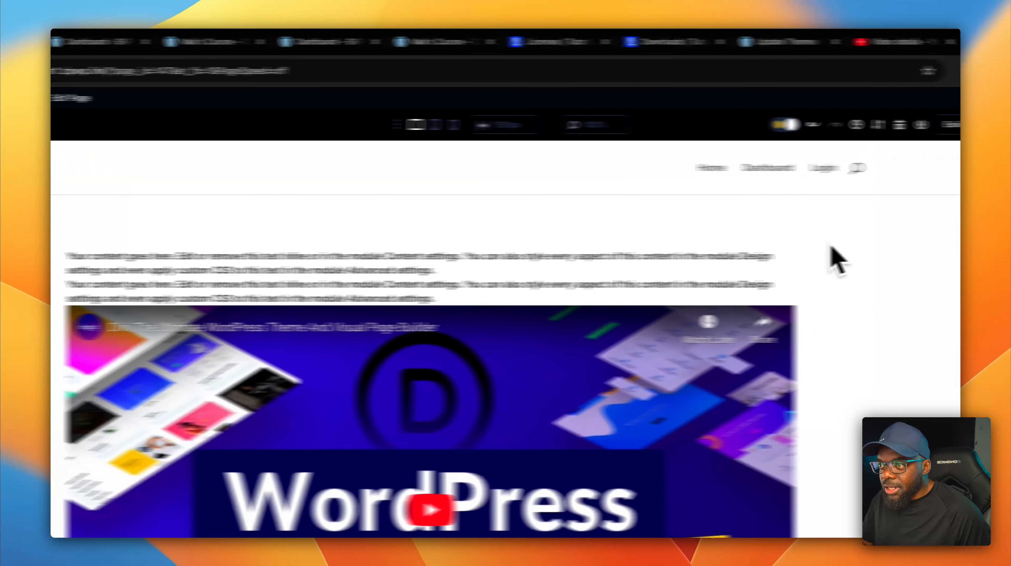
left_click(846, 198)
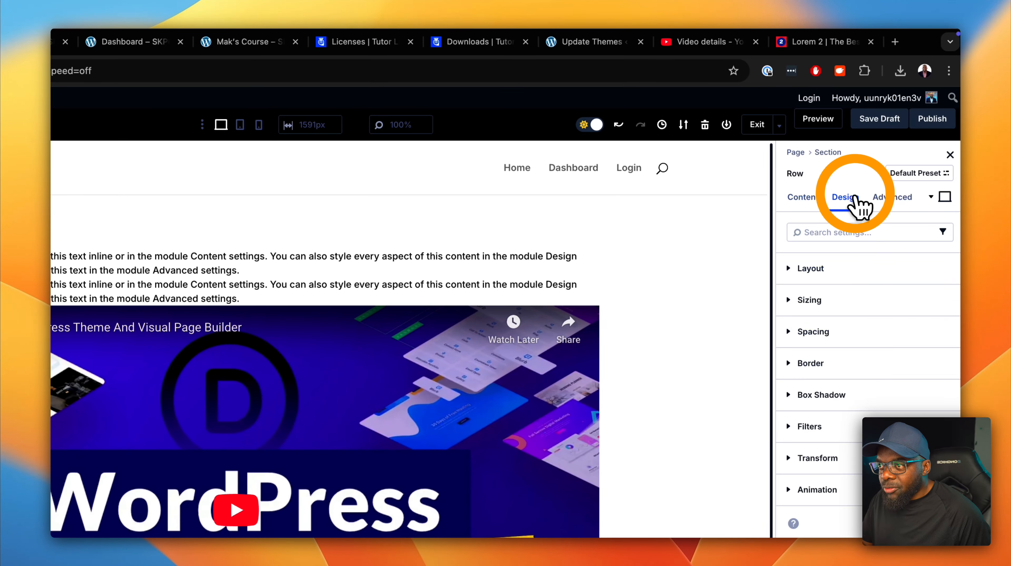
left_click(818, 267)
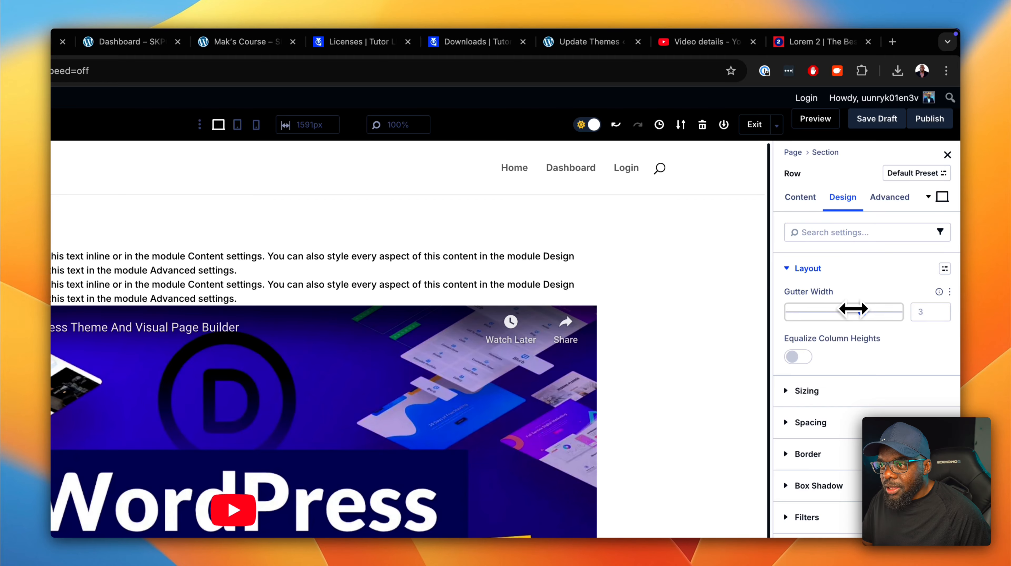
left_click_drag(853, 309, 829, 313)
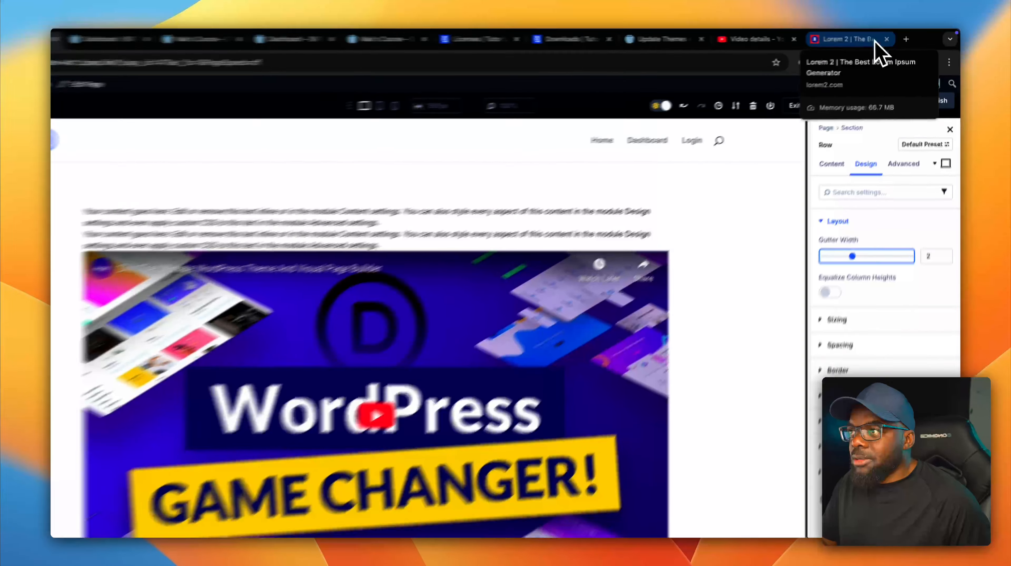
Switch to the Lorem 2 site and copy the third short paragraph, starting "Morbi in sem quis dui placerat ornare".
left_click(876, 39)
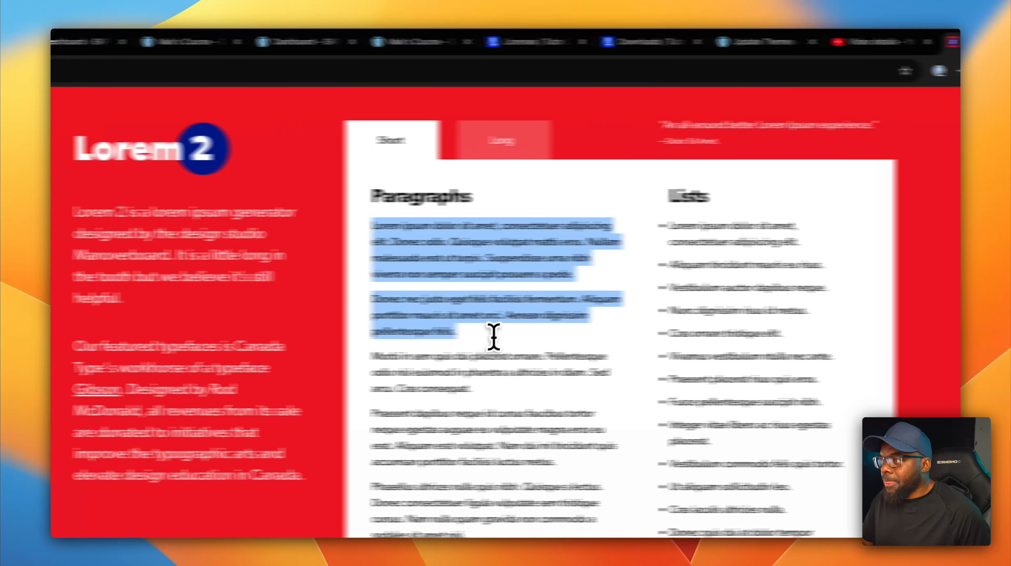
left_click(451, 356)
left_click(372, 357)
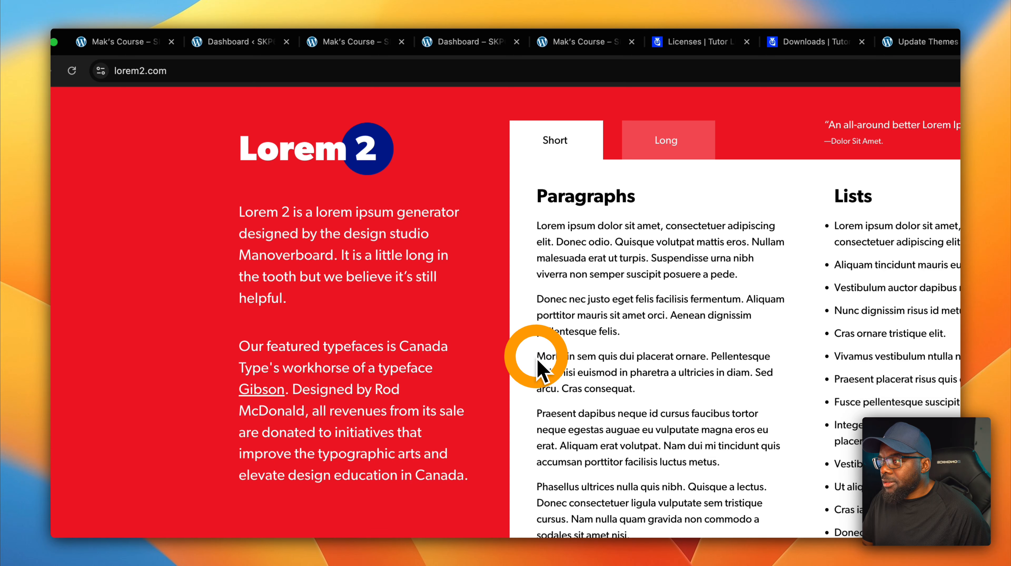
left_click(538, 359, "shift")
left_click(545, 372)
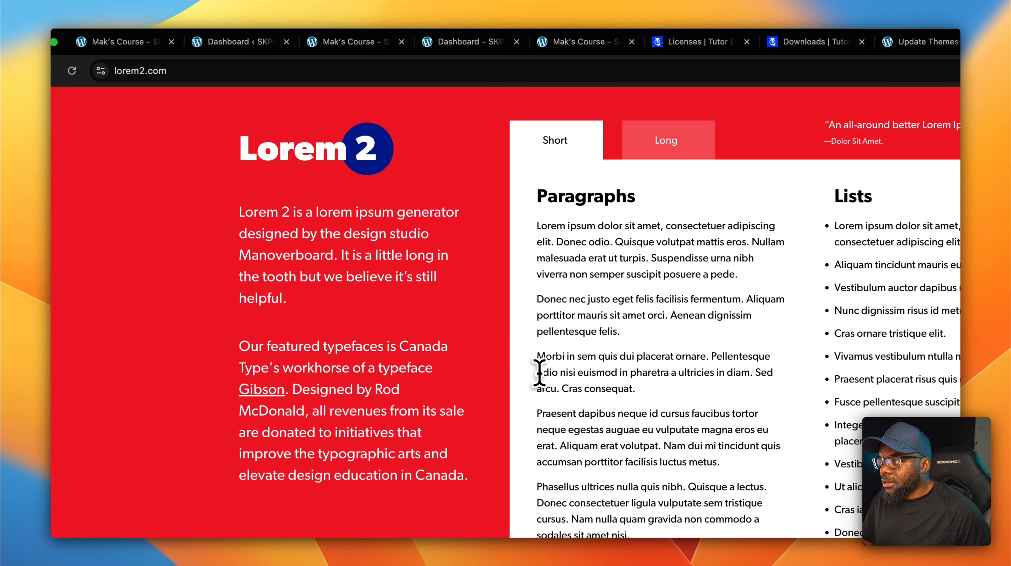
left_click_drag(538, 356, 664, 392)
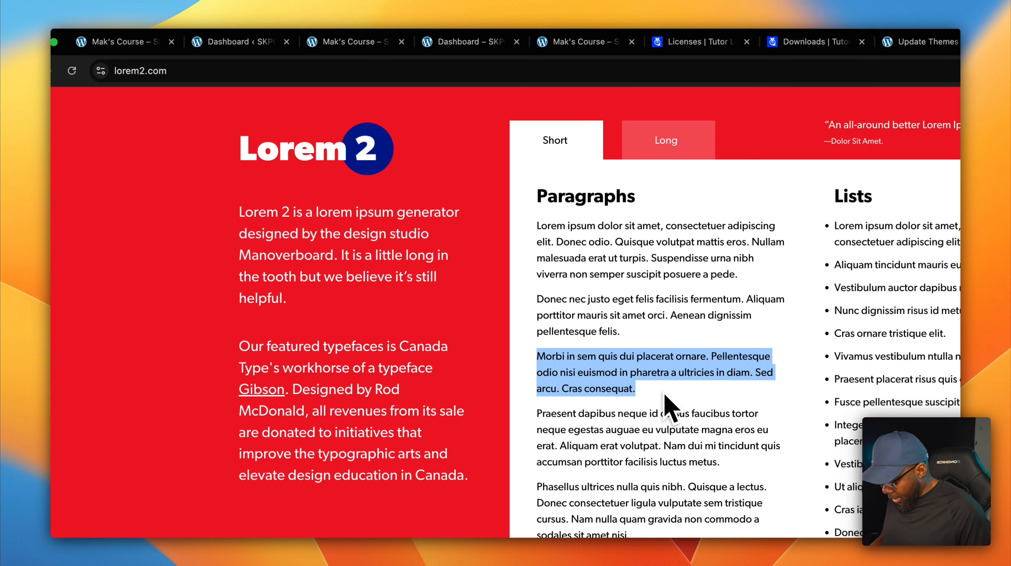
key("super+c")
Return to the Mak's Course page and replace the second Text module's body with the copied Lorem paragraph.
left_click(151, 42)
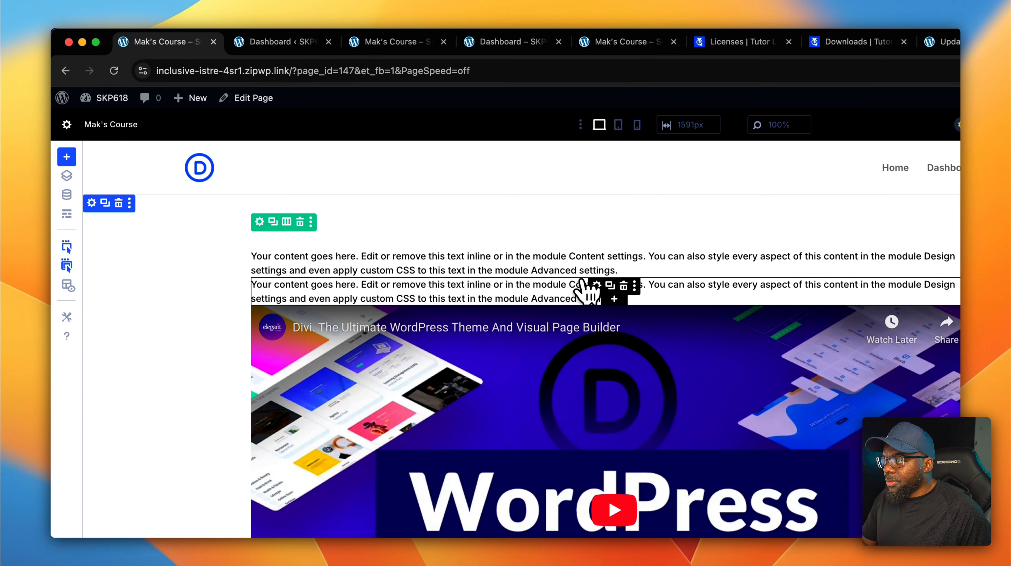
left_click(596, 286)
left_click_drag(923, 362, 793, 276)
key("super+v")
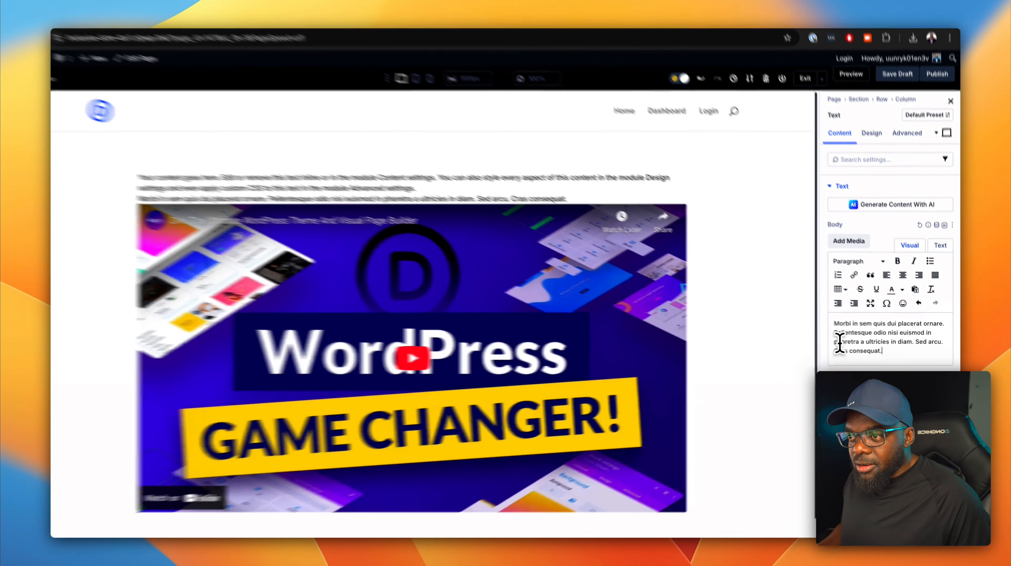
Copy "Pellentesque odio nisi" from that paragraph, replace the first Text module's body with it, and centre it.
left_click_drag(842, 334, 879, 344)
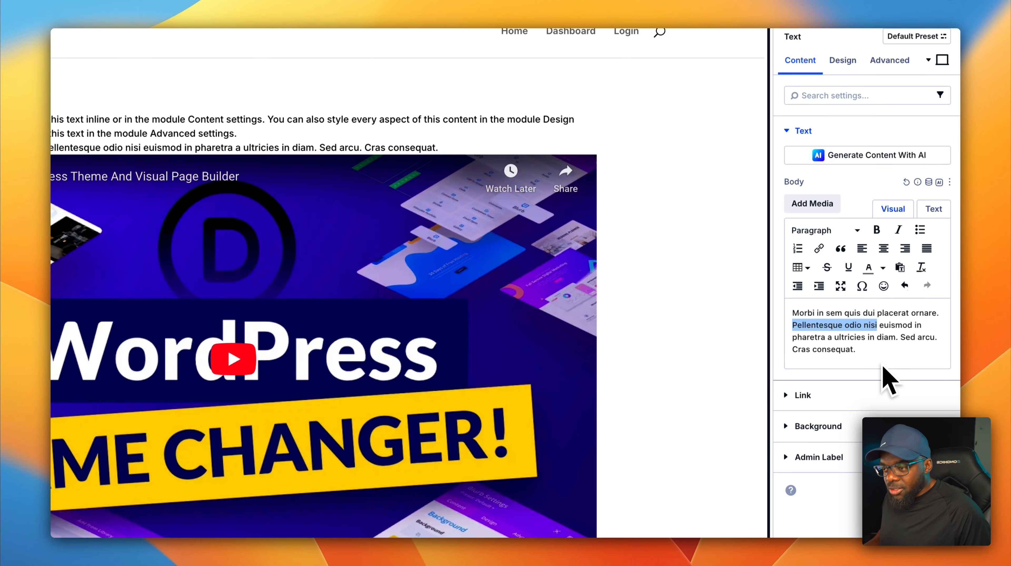
key("super+c")
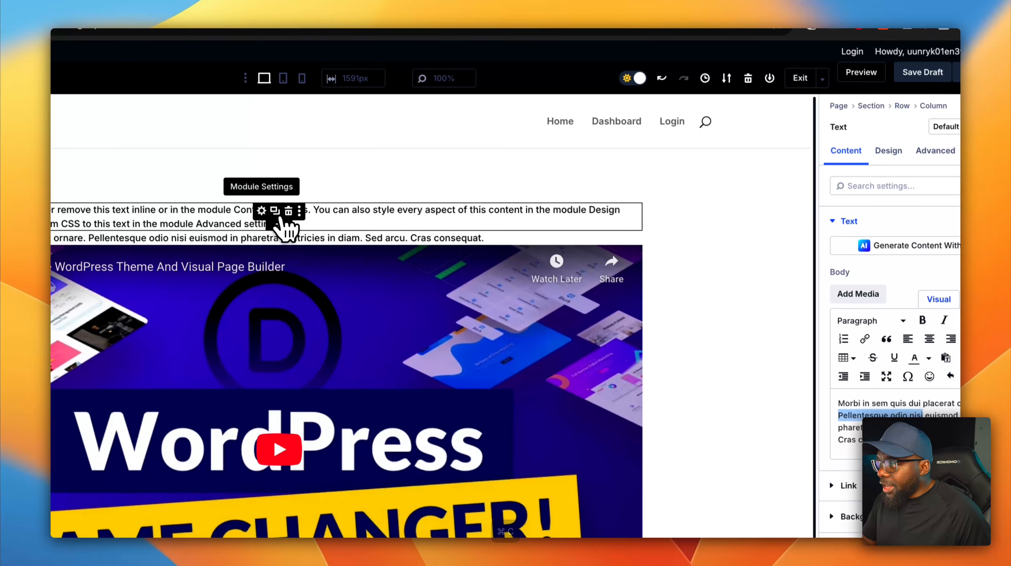
left_click(261, 210)
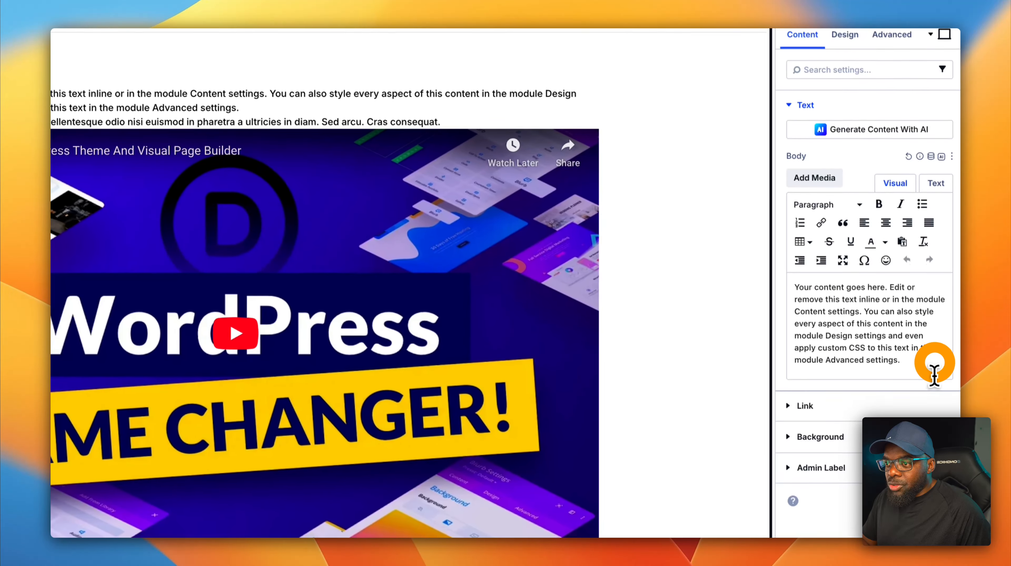
left_click_drag(935, 375, 754, 283)
key("super+v")
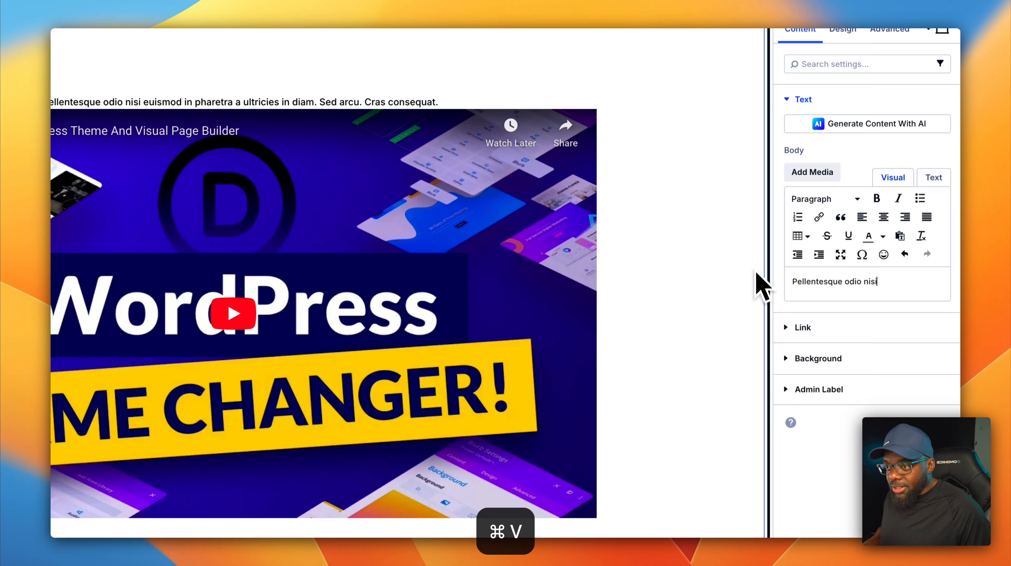
left_click(887, 218)
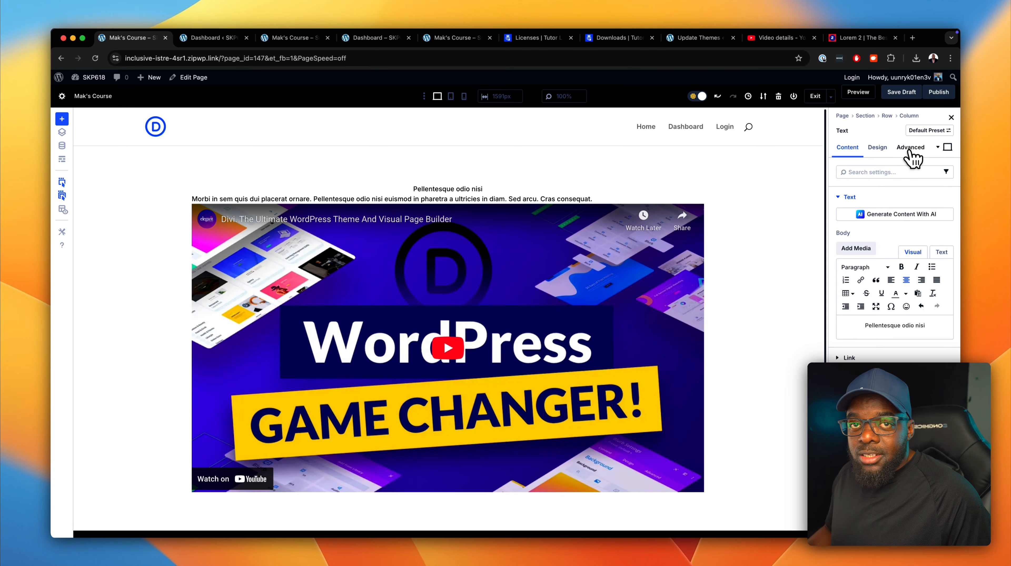
Try a text size of 28 px on the first Text module and reset it to the default.
left_click(884, 149)
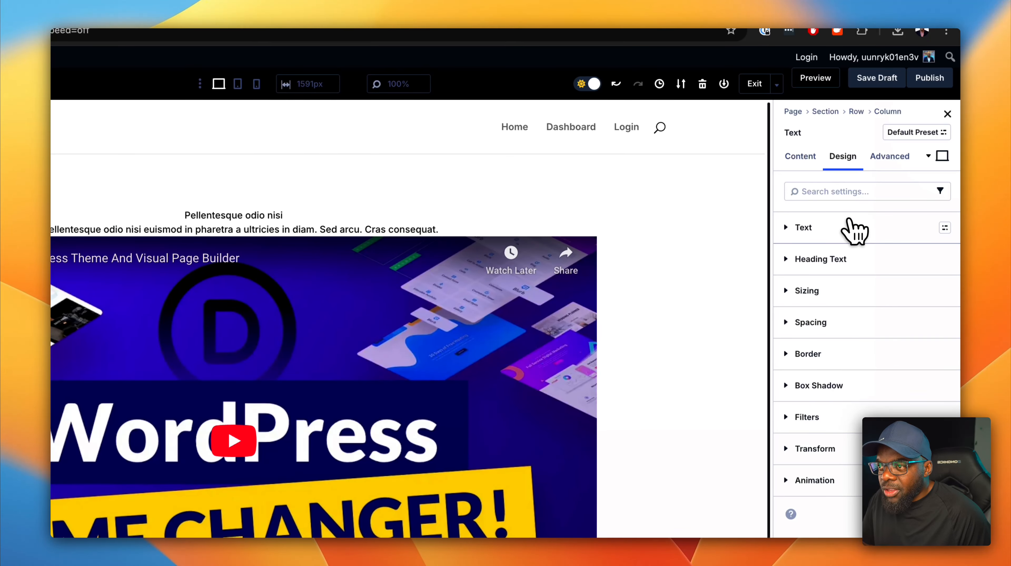
left_click(850, 226)
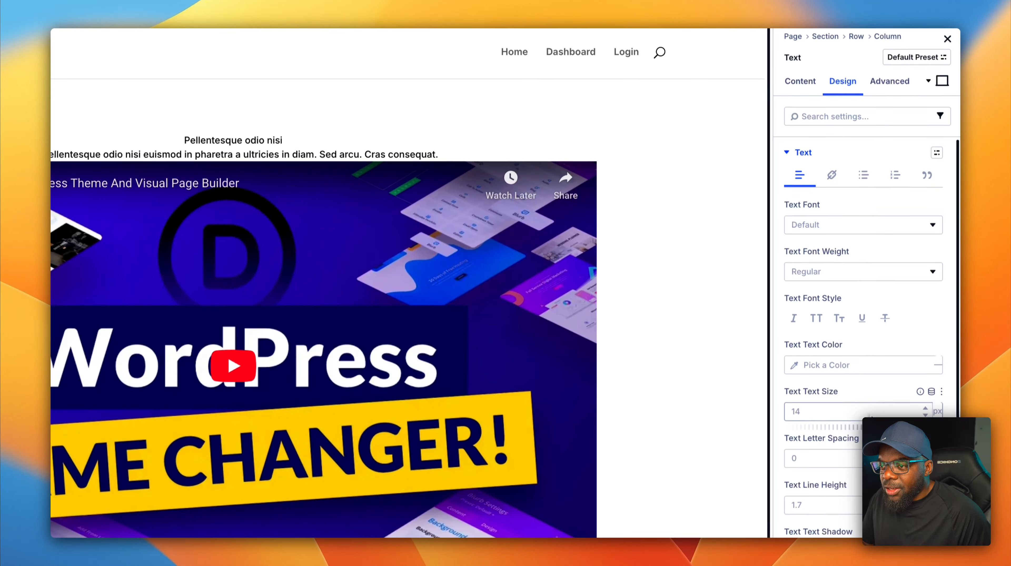
left_click(926, 404)
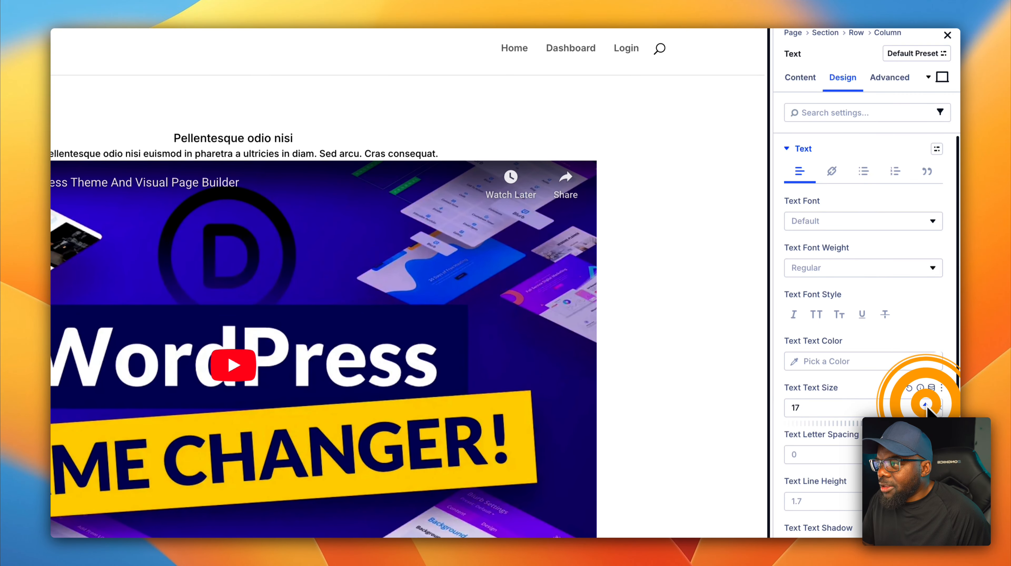
left_click(925, 405)
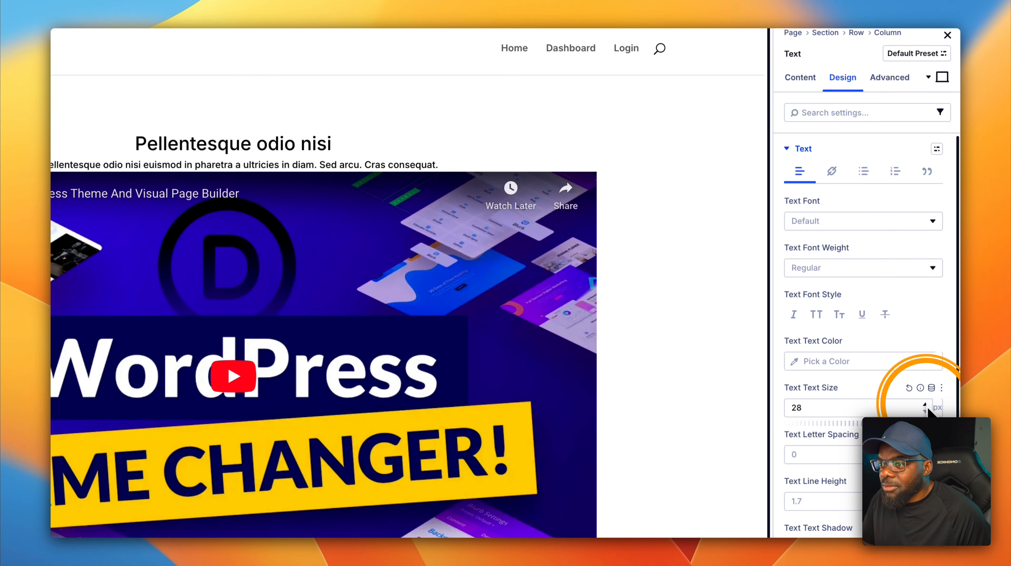
left_click(908, 387)
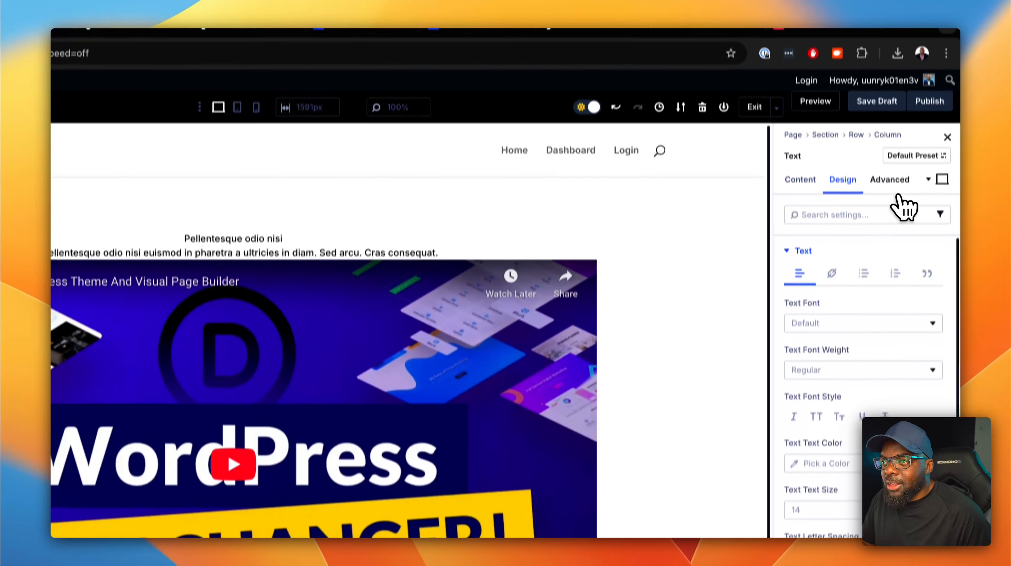
Assign the CSS class text-m to the first Text module.
left_click(890, 78)
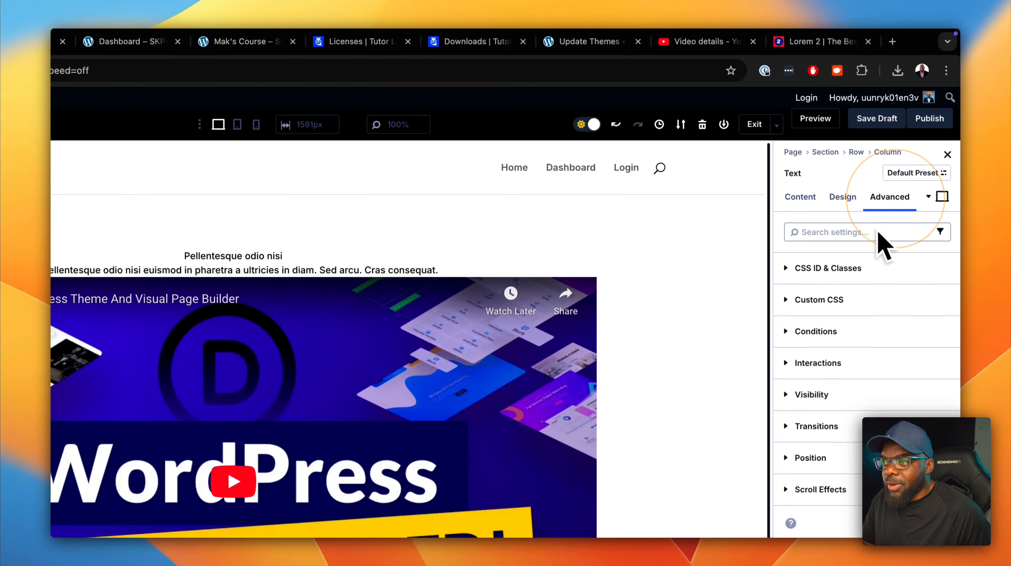
left_click(858, 270)
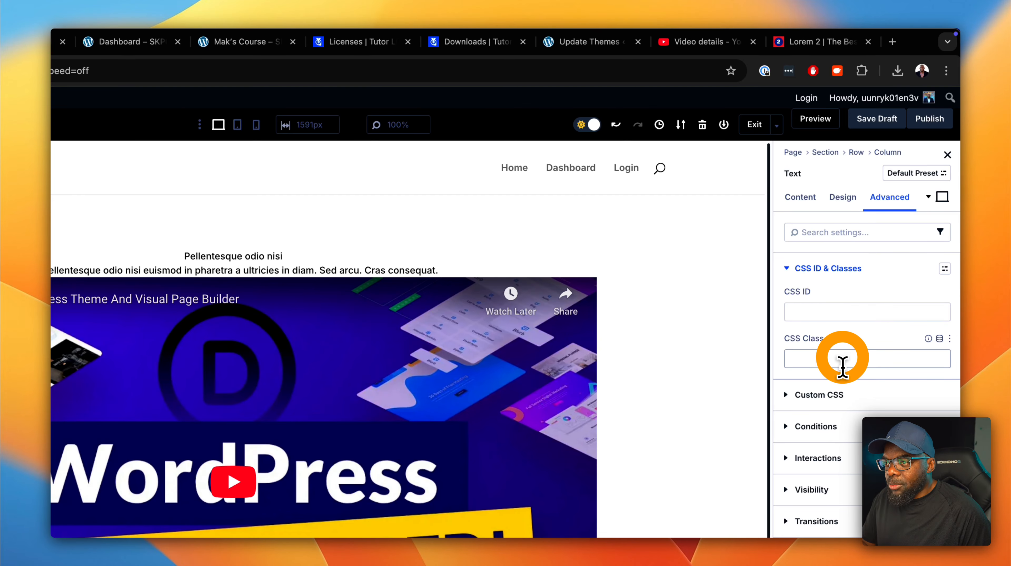
type("text")
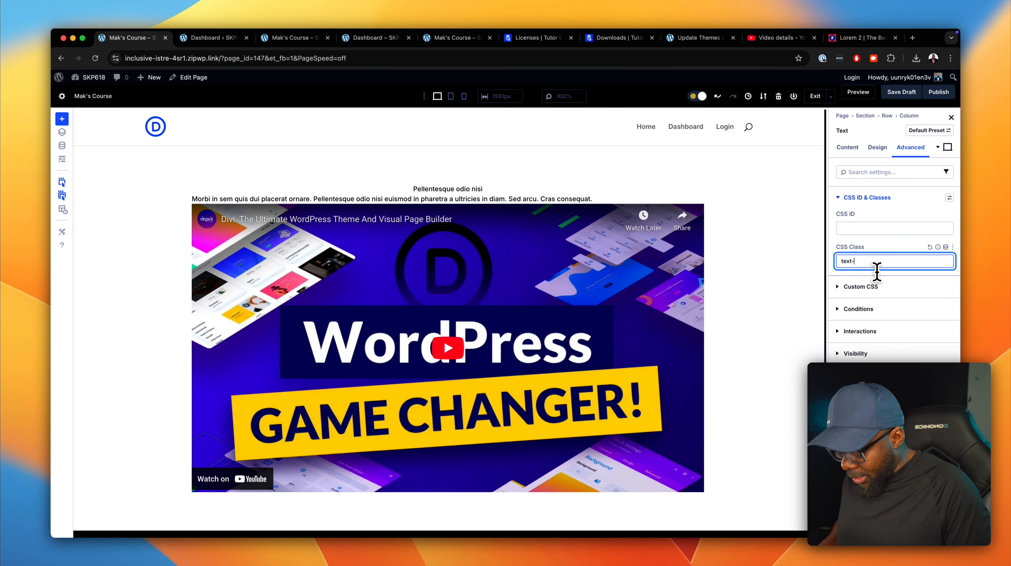
type("-m")
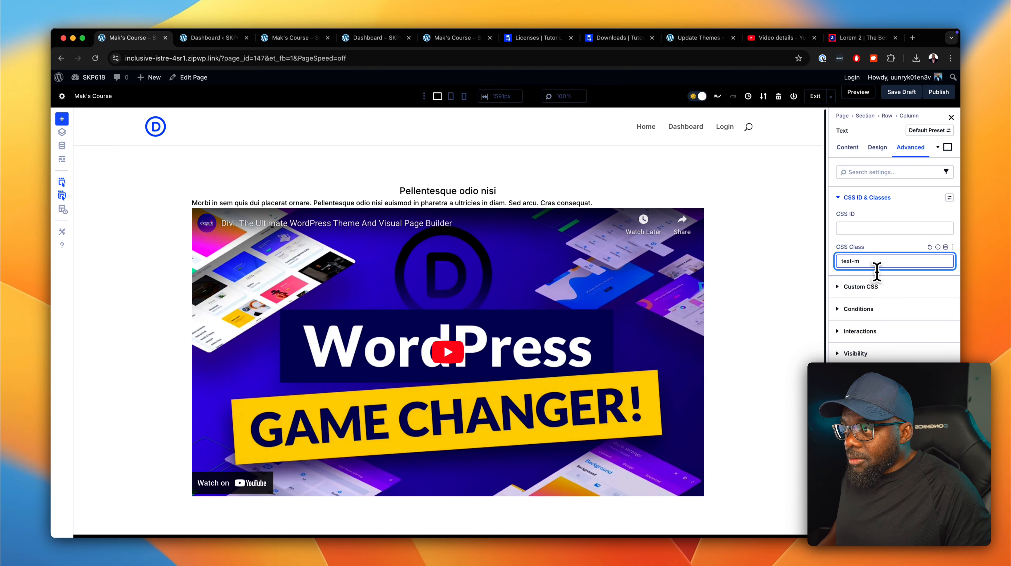
type("-m")
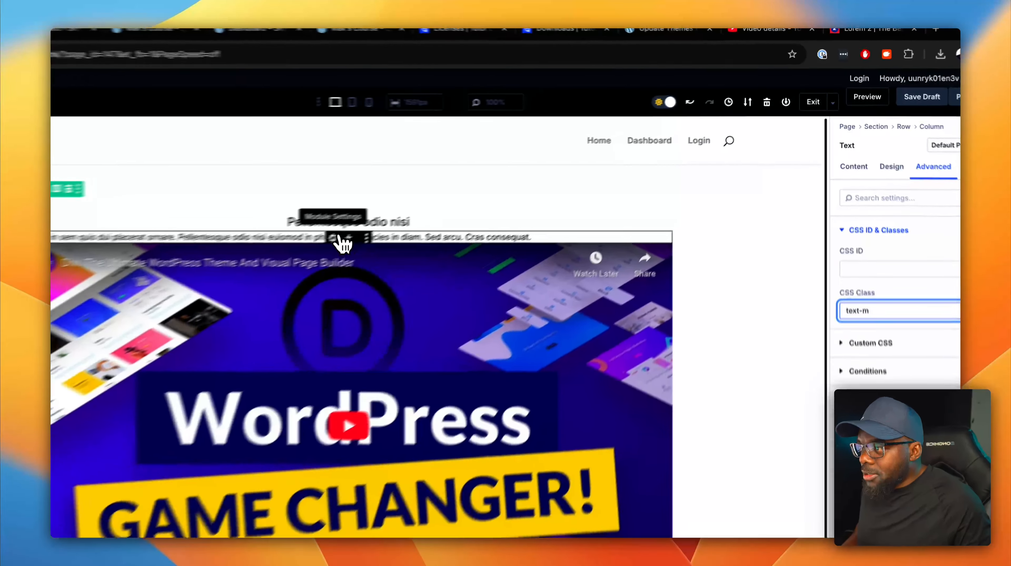
Open the CSS class setting of the second Text module for editing.
left_click(438, 204)
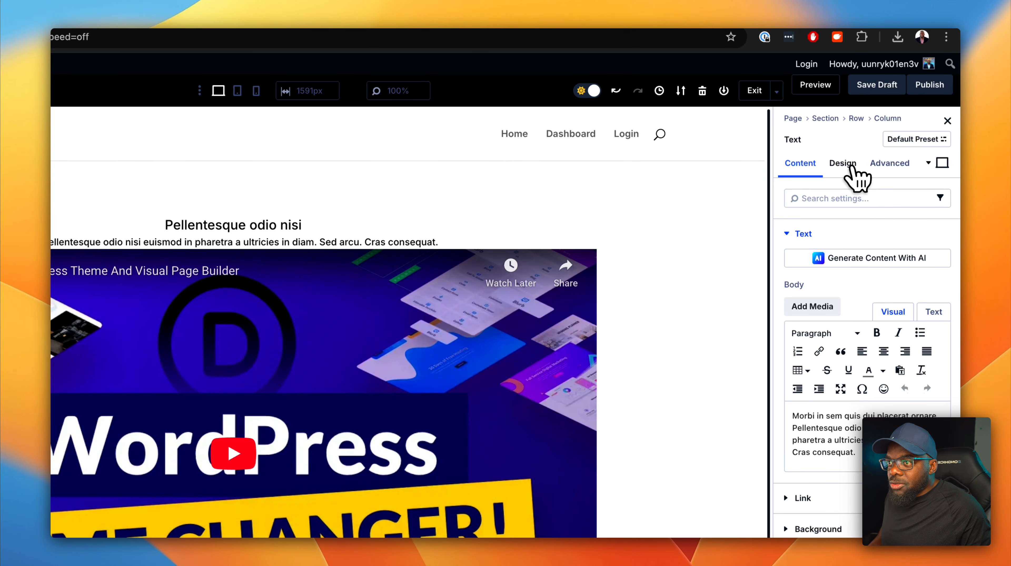
left_click(852, 169)
left_click(890, 165)
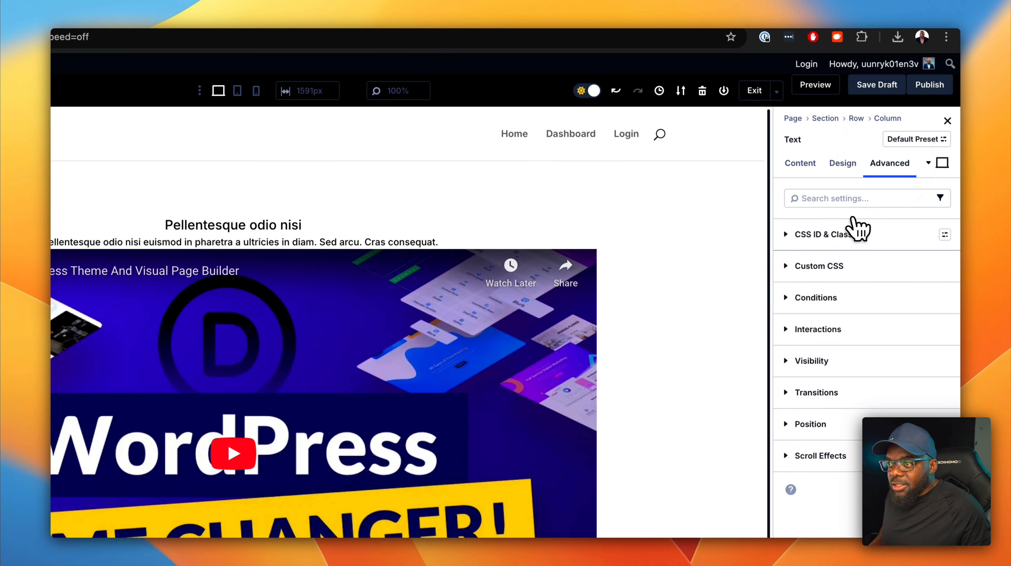
left_click(856, 232)
left_click(819, 333)
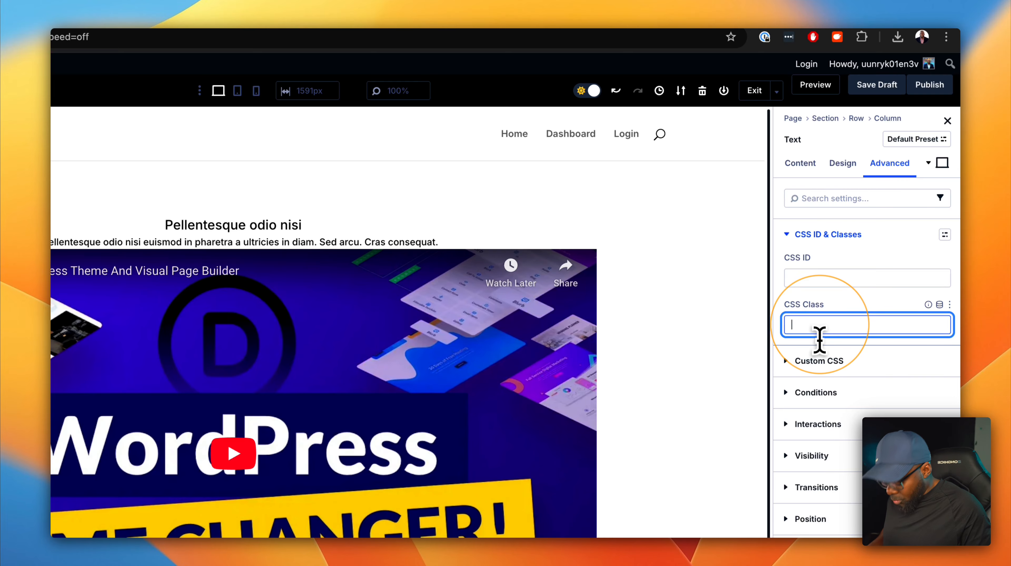
Try the CSS classes heading-l and heading-s on the second Text module.
type("heading-")
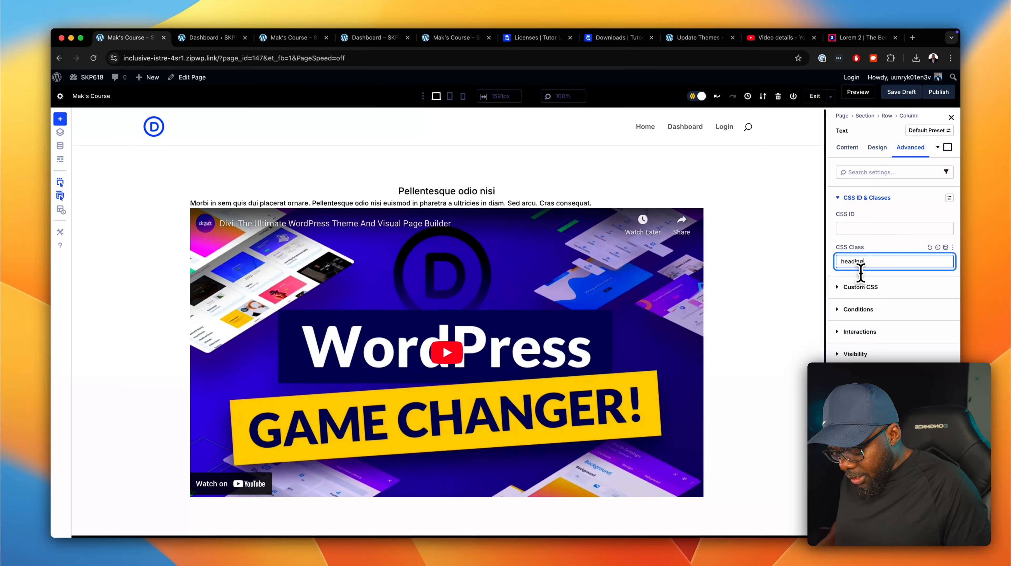
type("1")
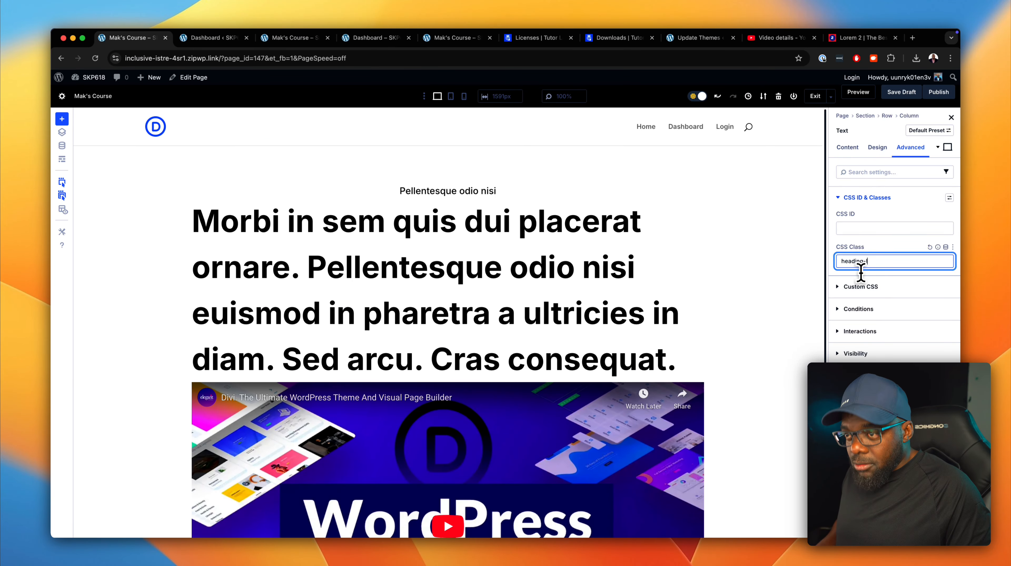
key("BackSpace")
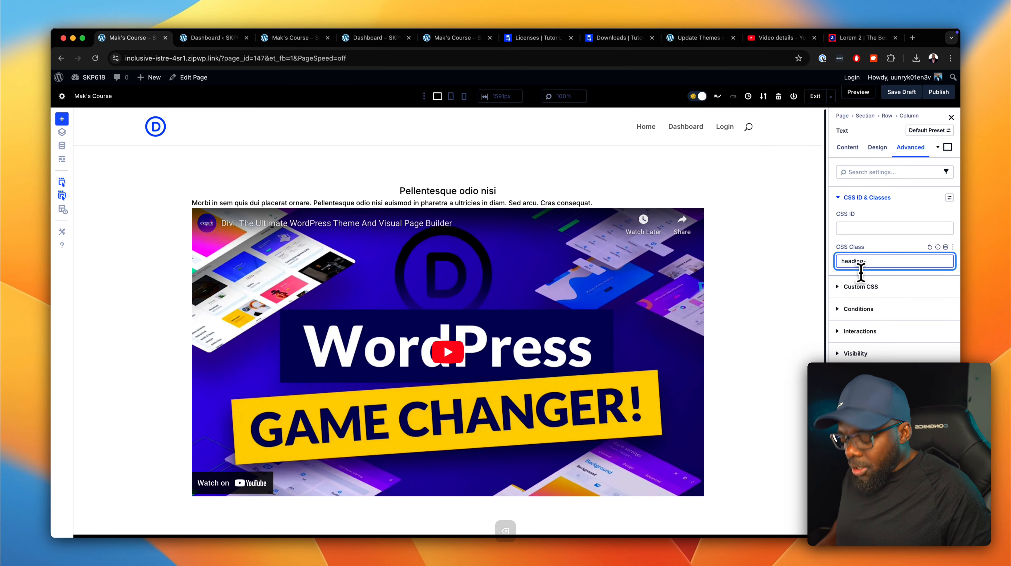
type("s")
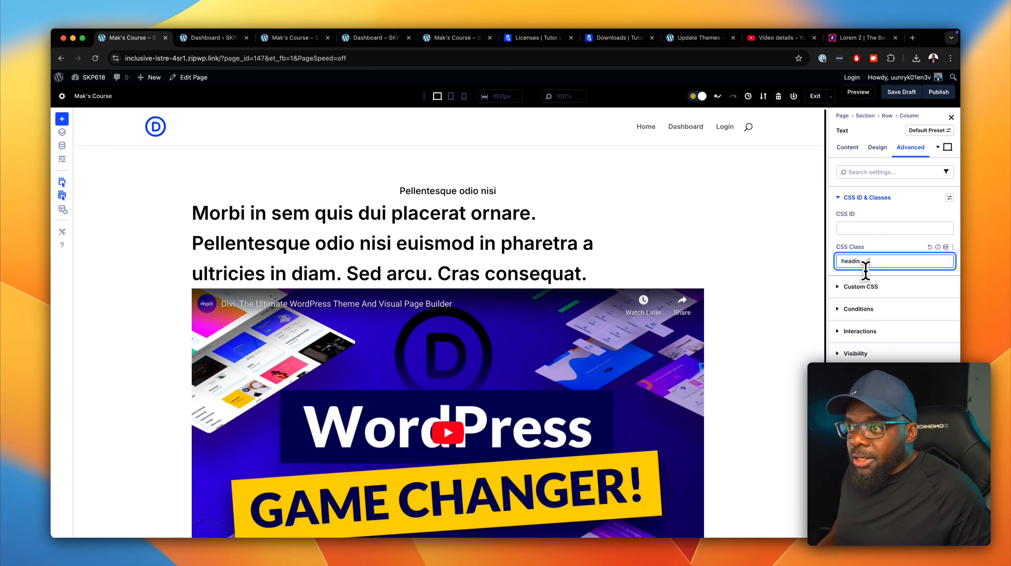
Replace the second Text module's CSS class with text-l.
triple_click(875, 273)
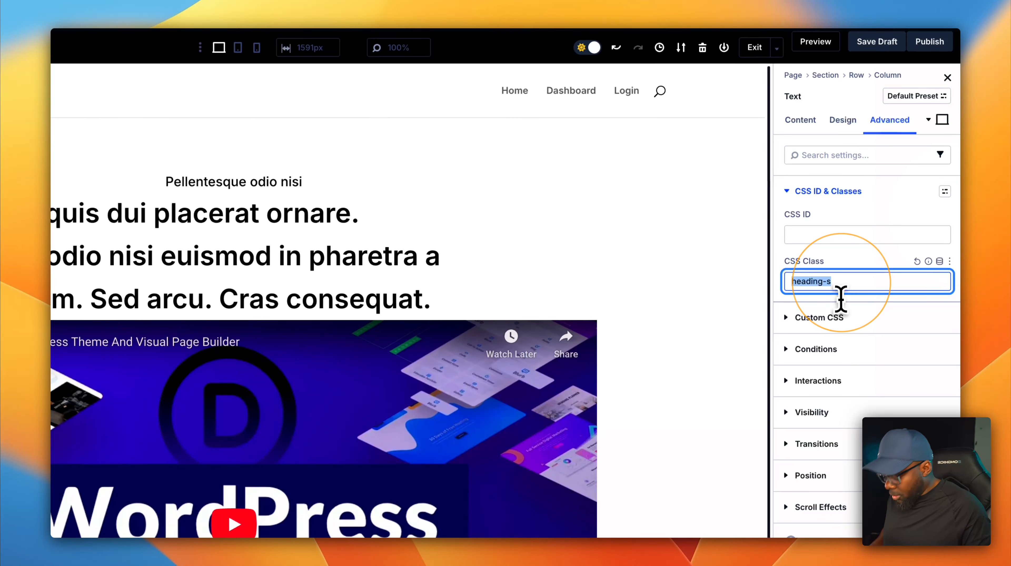
type("t")
type("ext")
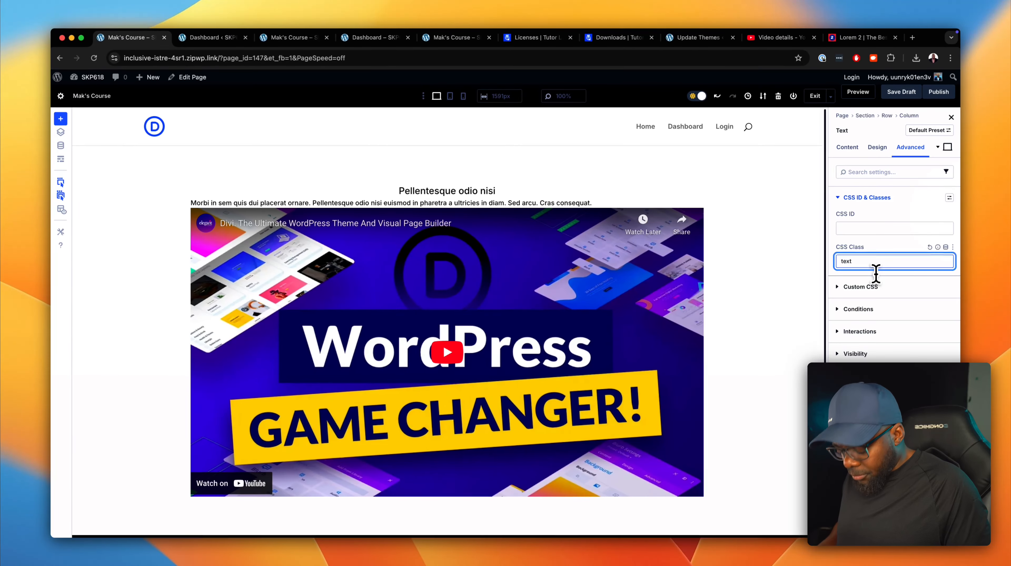
type("-l")
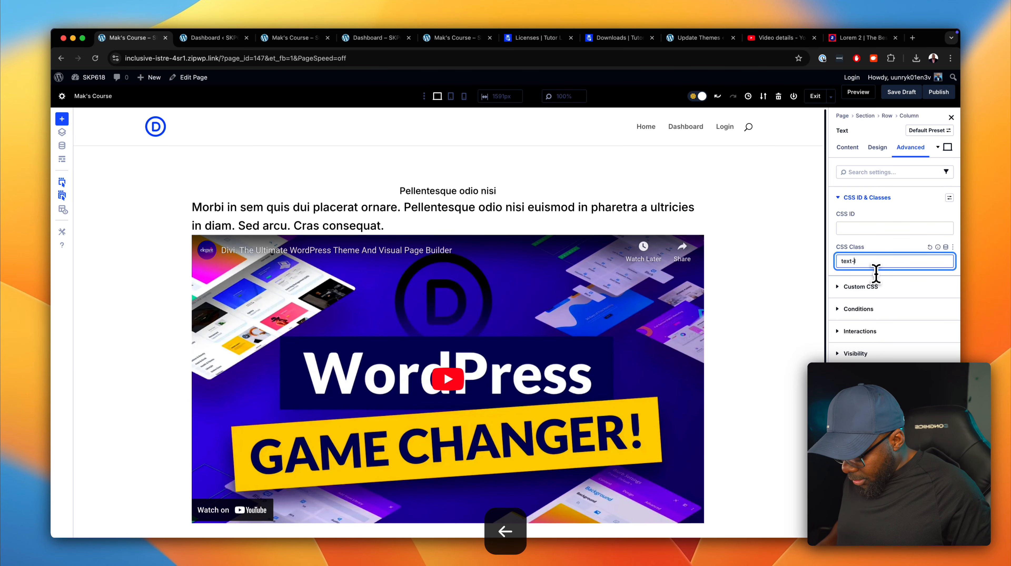
Try the CSS classes text-xl and text-2xl on the second Text module and settle on text-xl.
type("x")
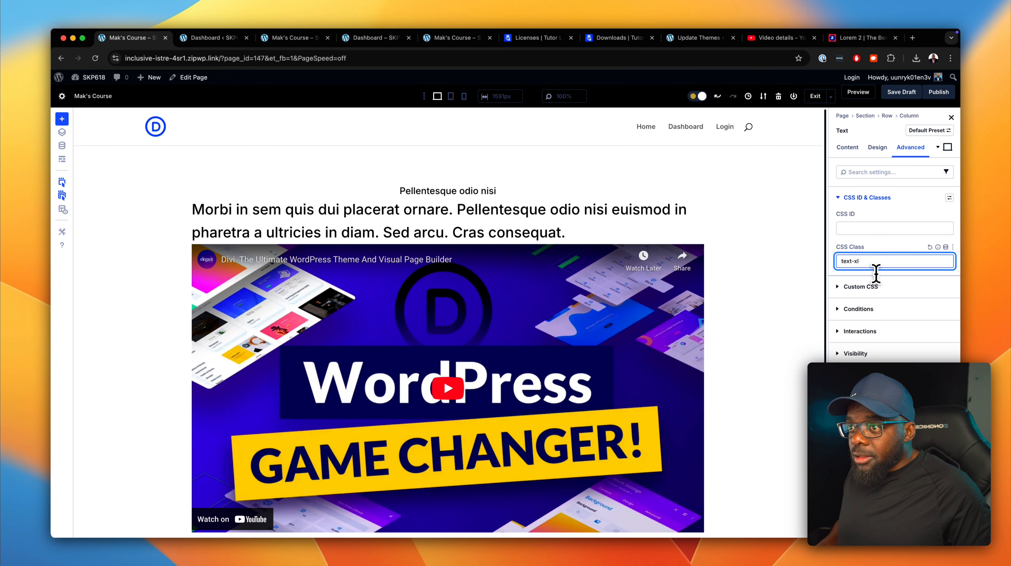
key("Left")
key("Left")
type("2")
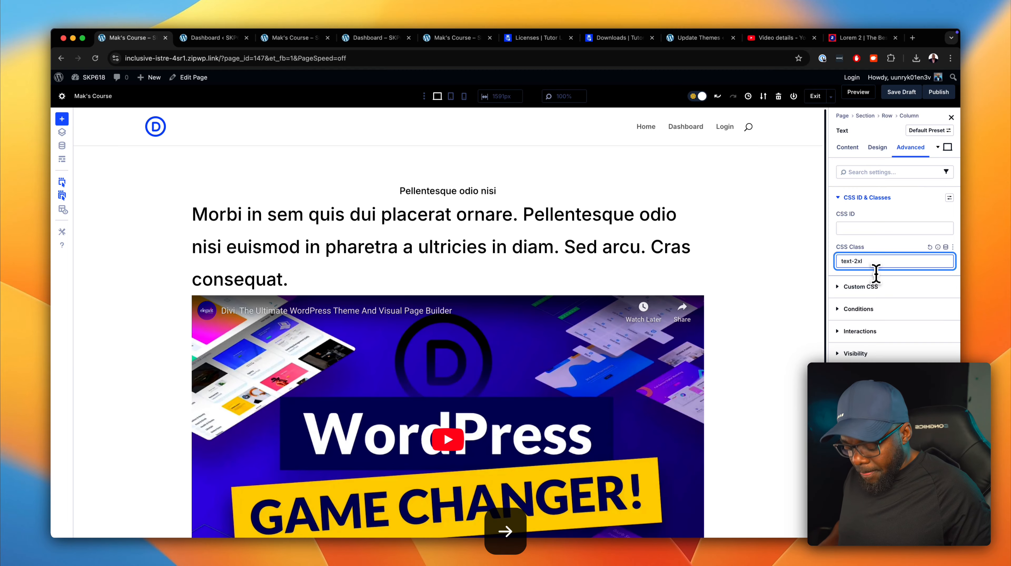
key("BackSpace")
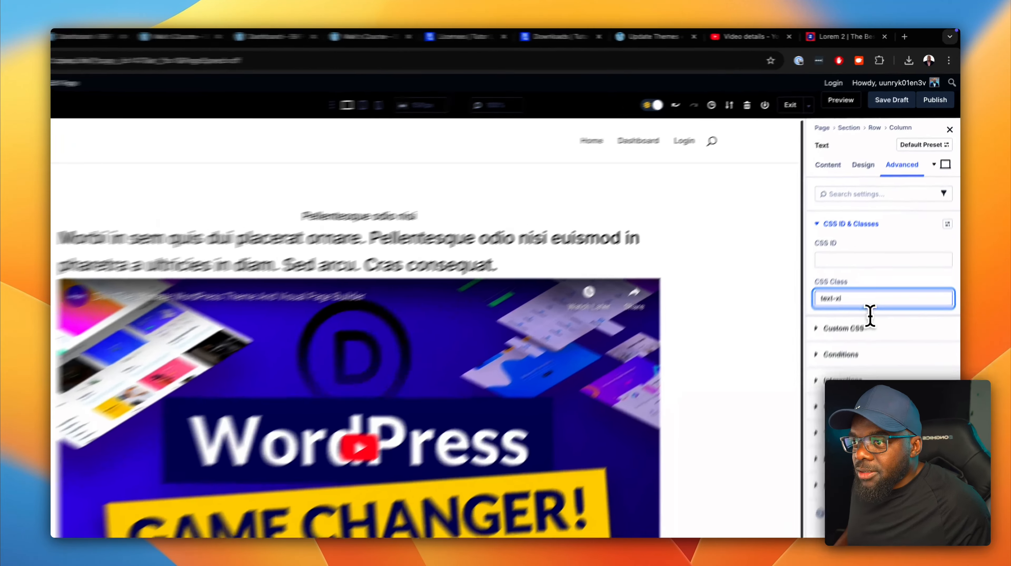
left_click(876, 274)
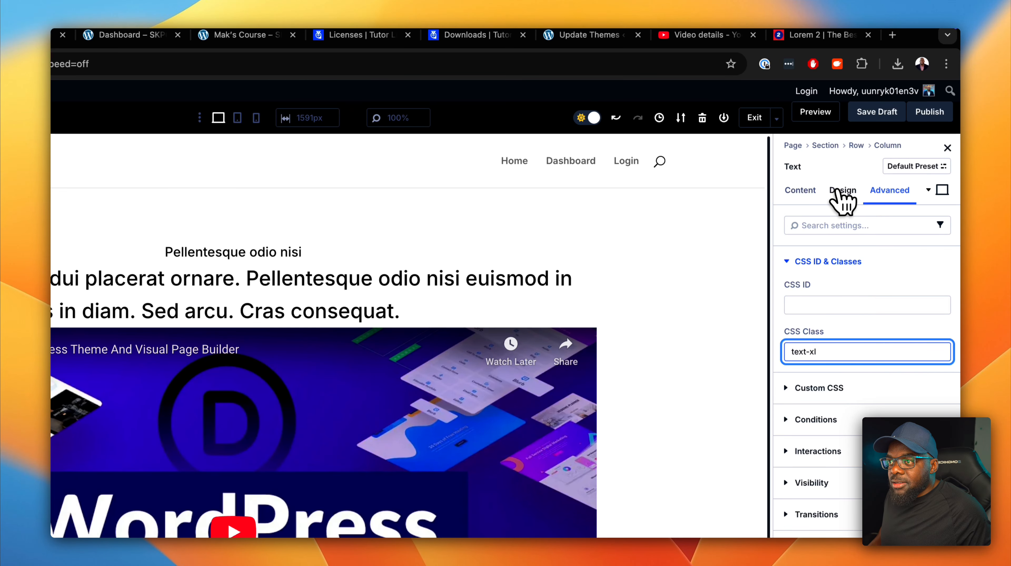
Centre the second Text module's paragraph and add the class mt-m to its CSS classes.
left_click(817, 194)
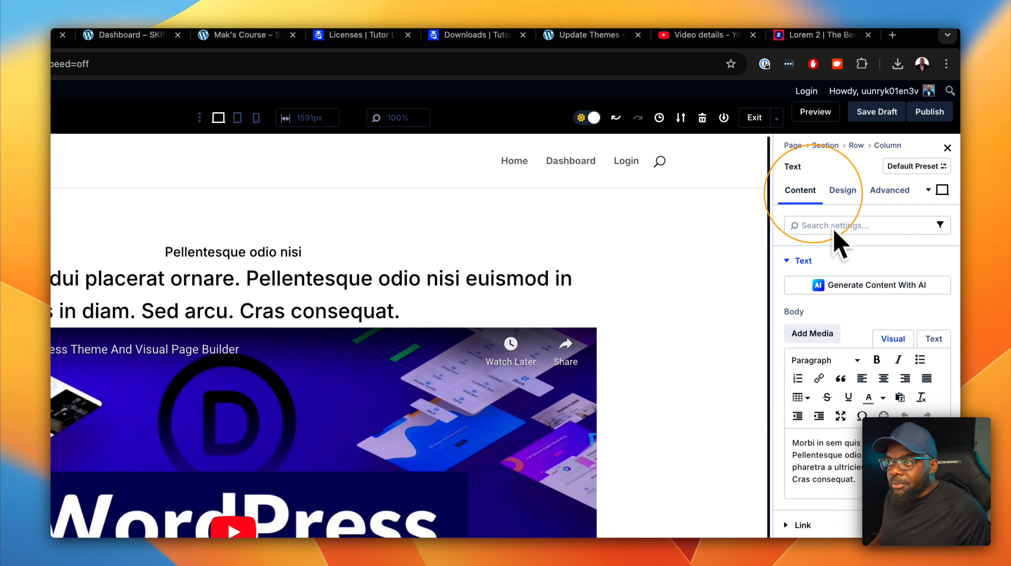
left_click(884, 379)
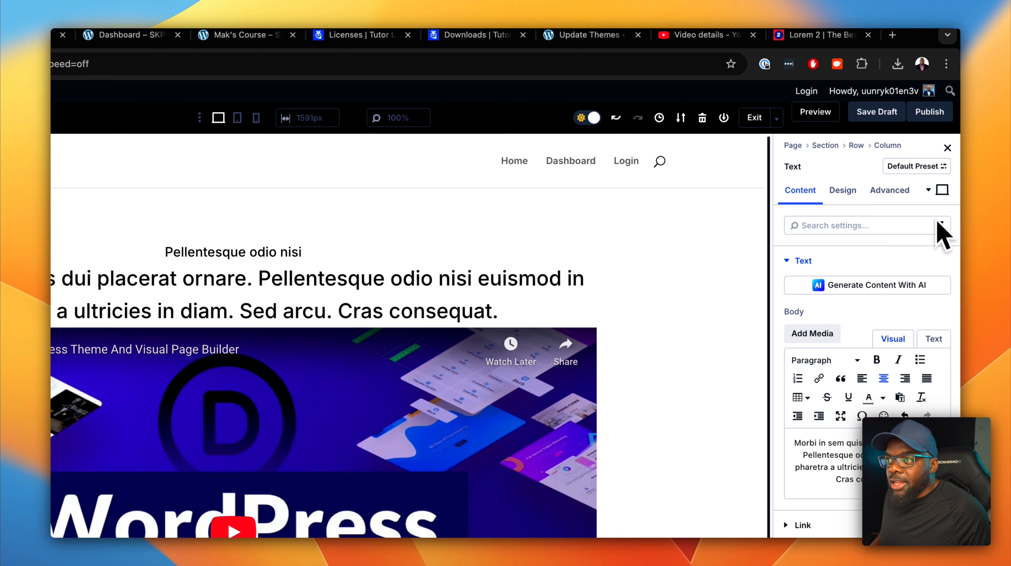
left_click(909, 190)
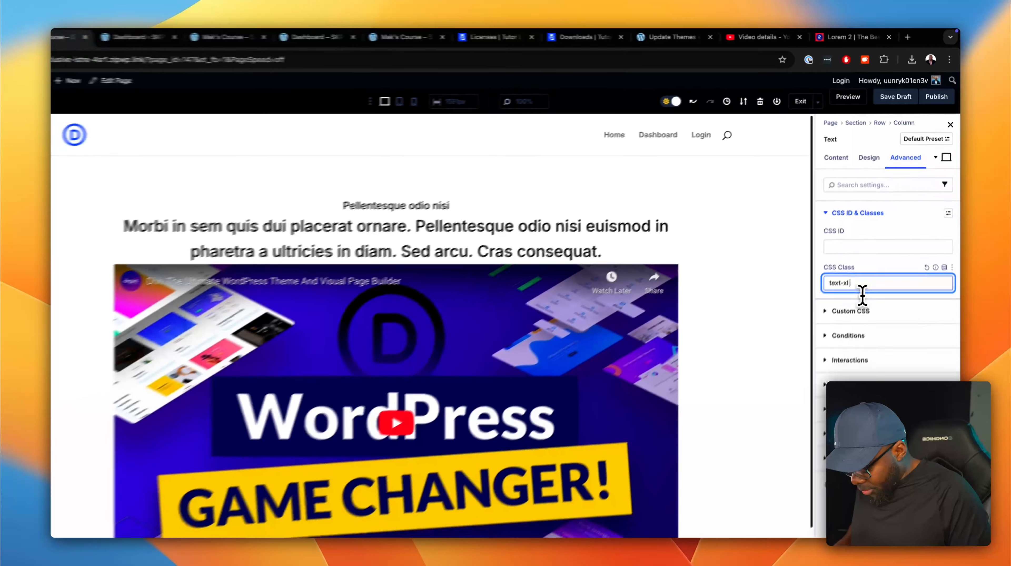
type("mt-1")
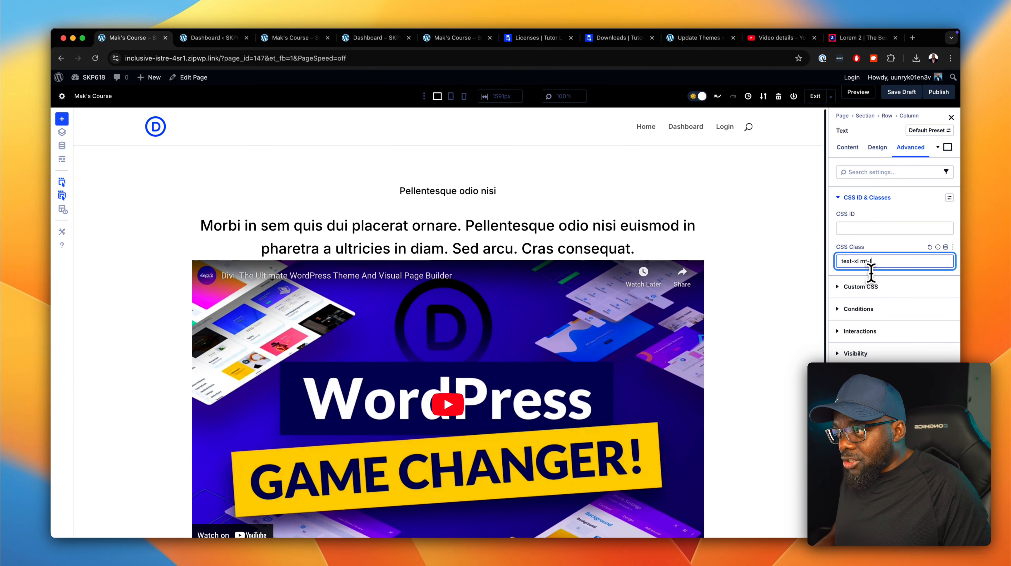
key("BackSpace")
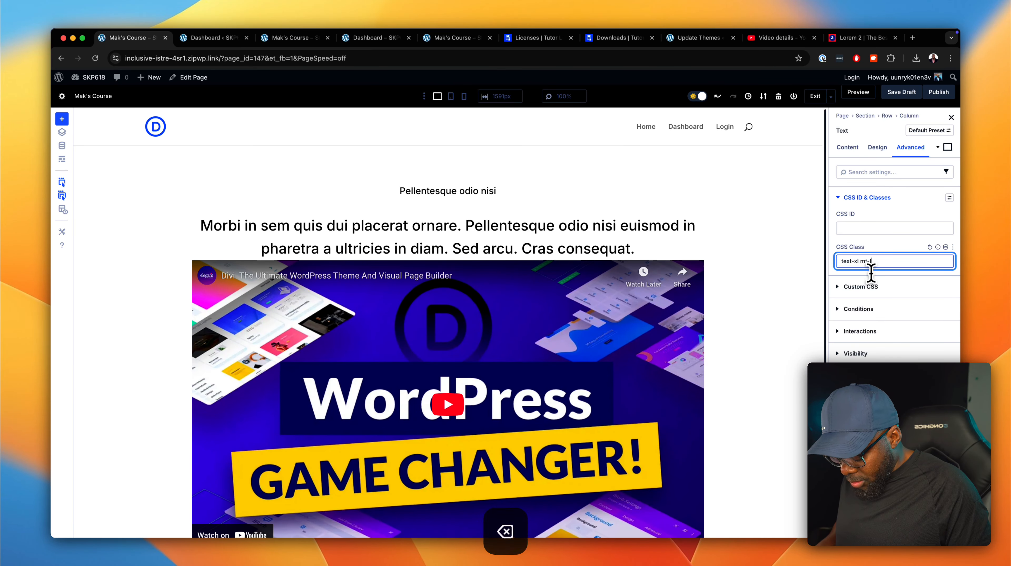
type("m")
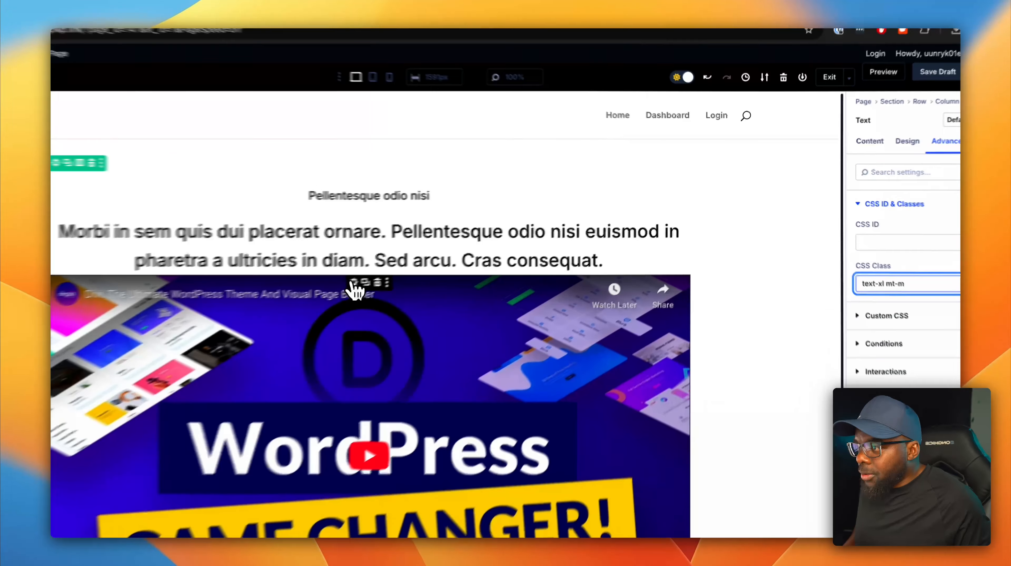
Assign the CSS class mt-l to the Video module.
left_click(436, 260)
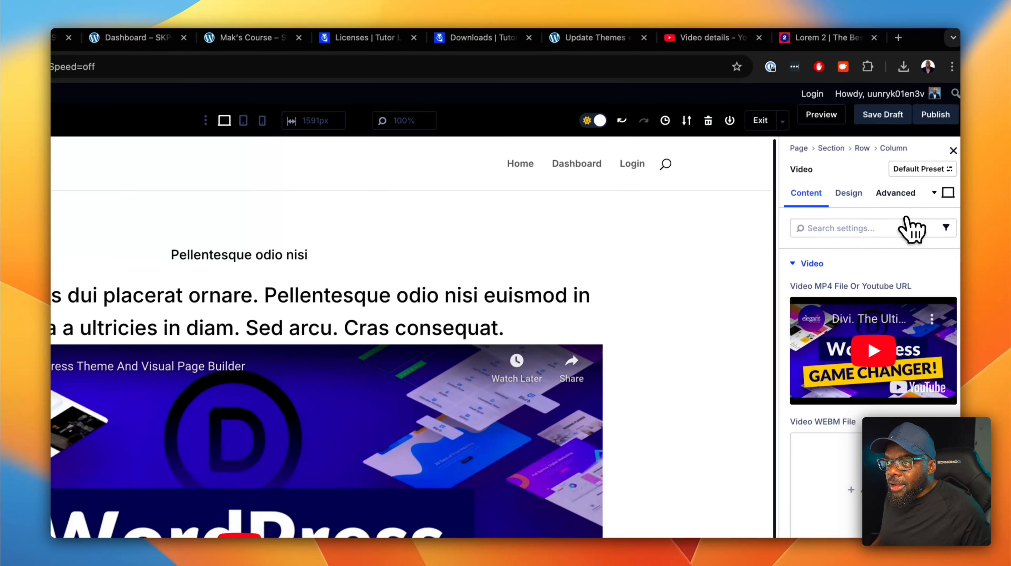
left_click(894, 193)
left_click(874, 266)
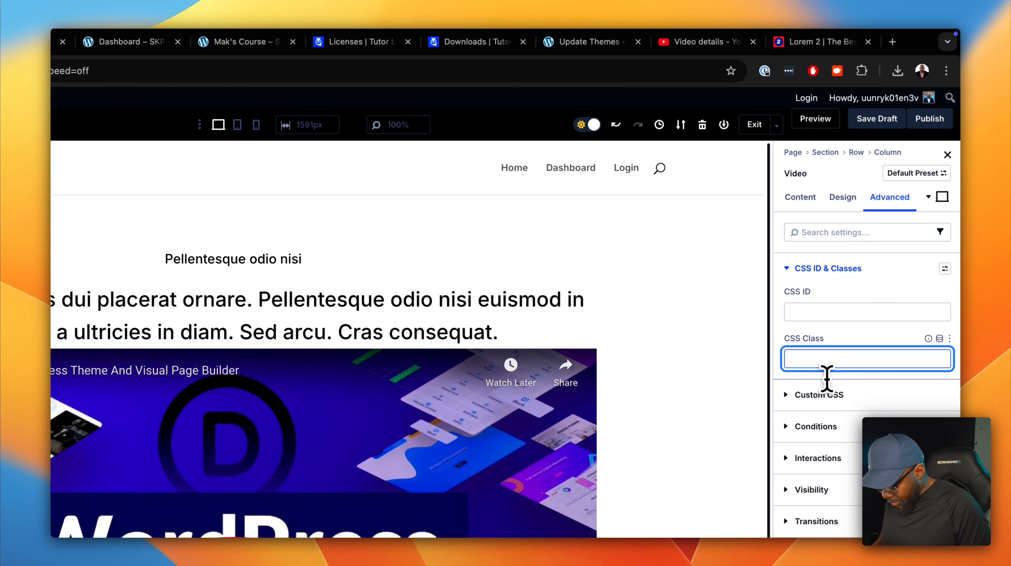
type("mt-")
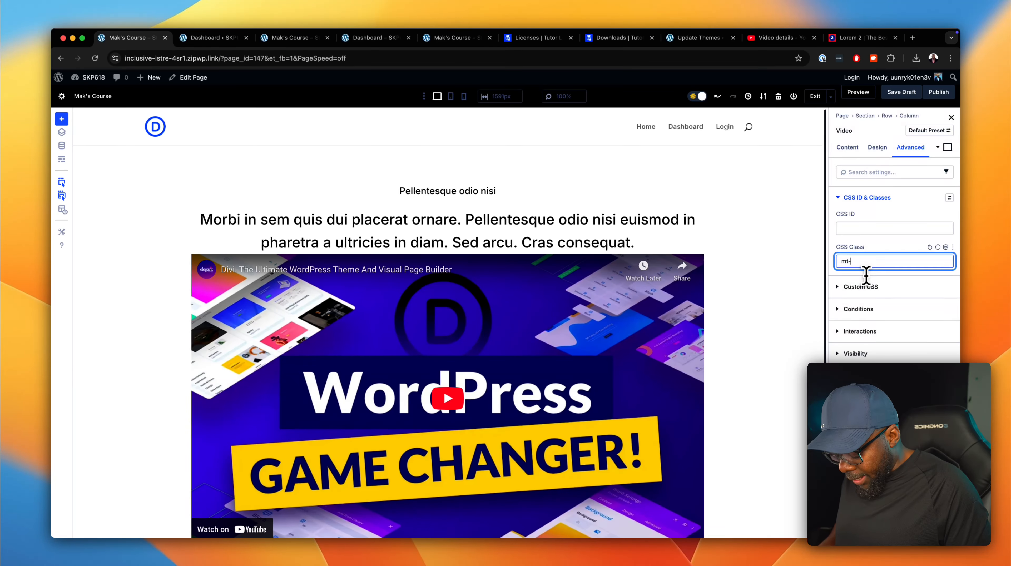
type("1")
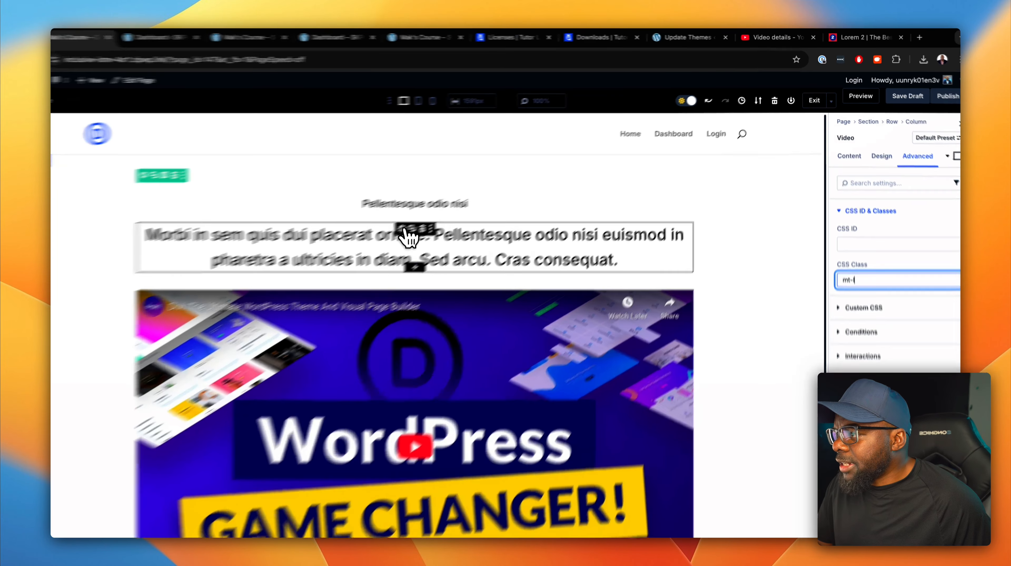
Add the class font-800 to the second Text module's CSS classes.
left_click(443, 228)
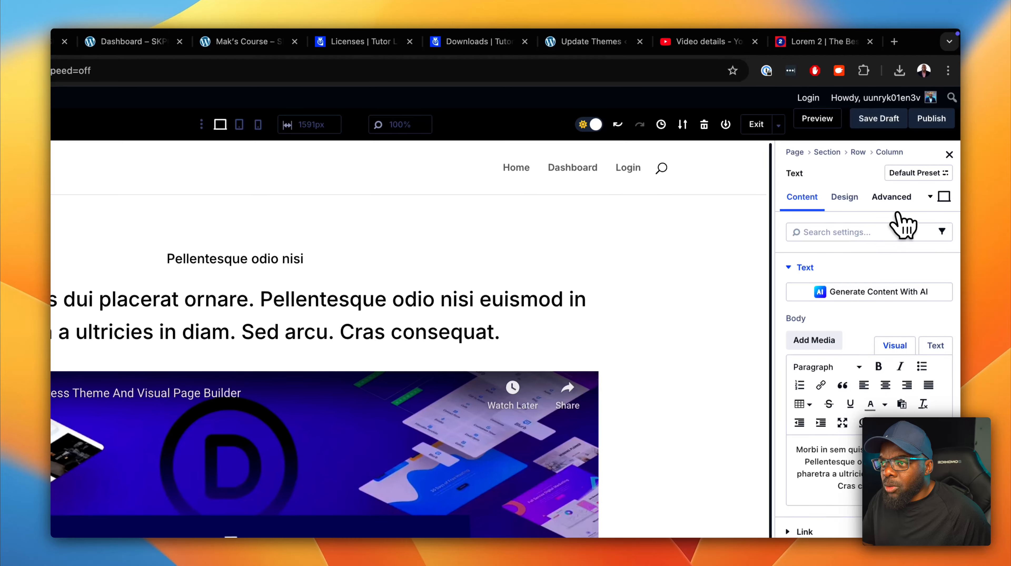
left_click(907, 196)
left_click(868, 268)
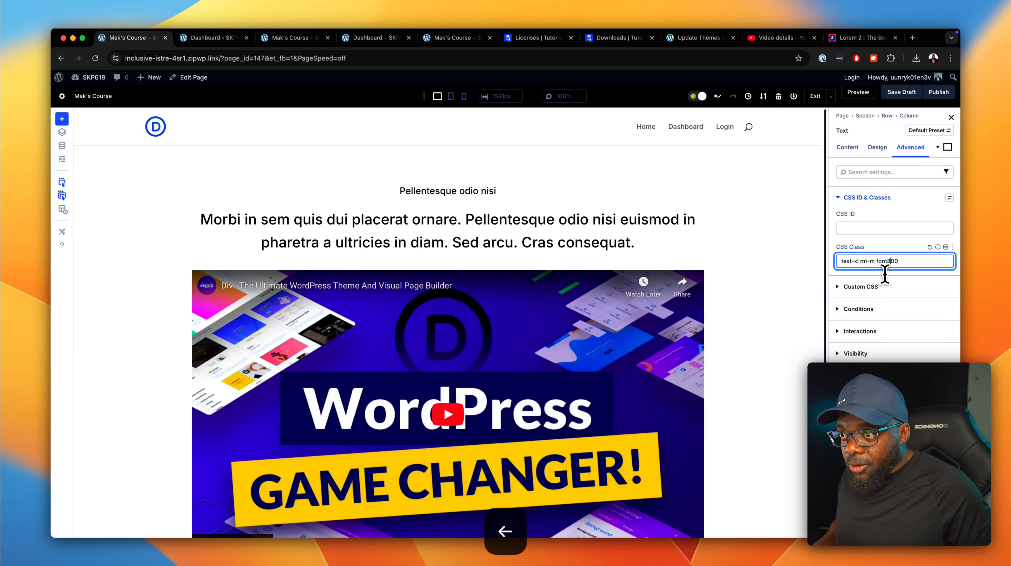
type("-")
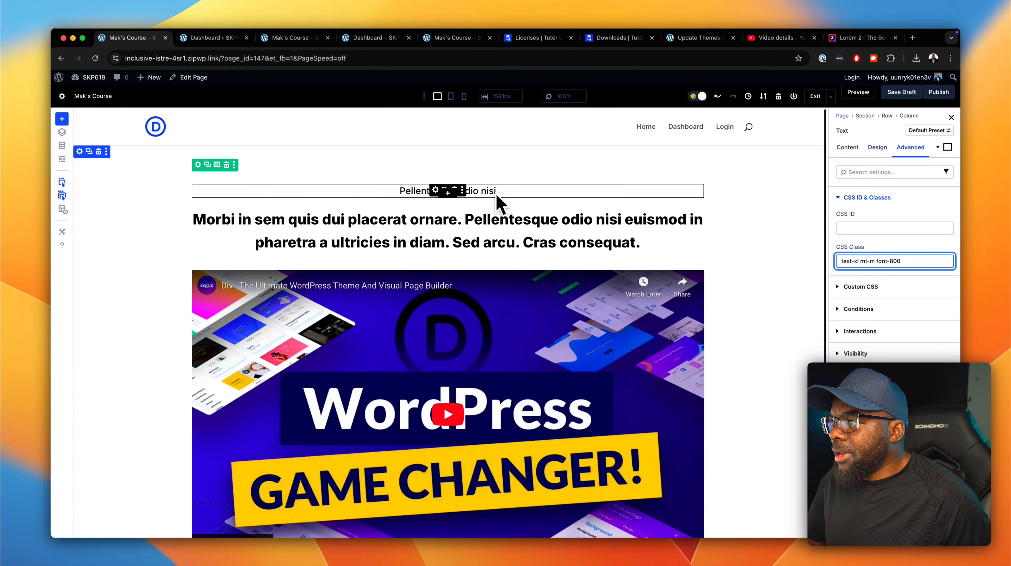
Set the Video module's overlay image to pexels-negativespace-34600.jpg from the media library.
scroll(717, 323, "down", 3)
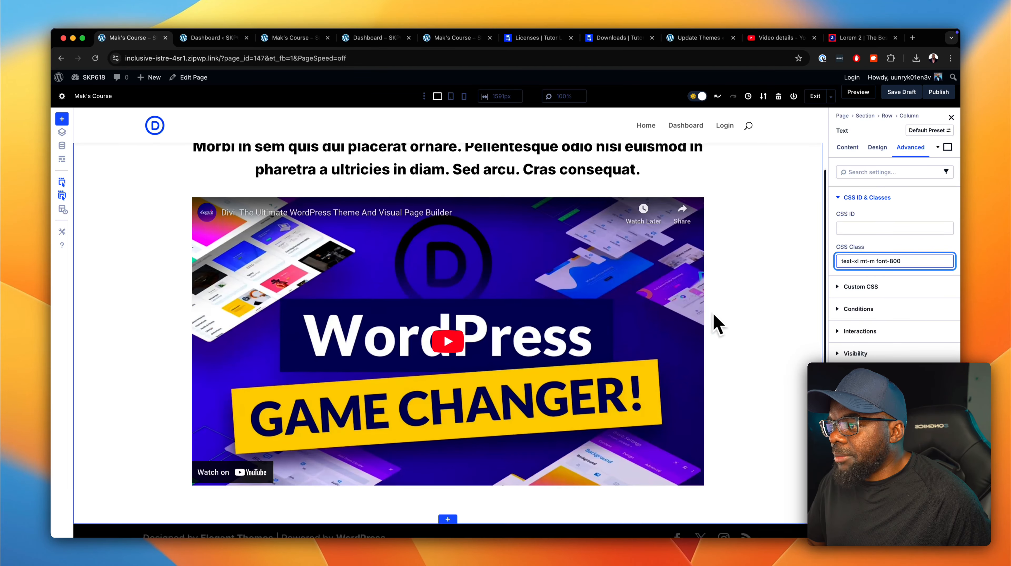
scroll(718, 323, "down", 1)
left_click(436, 189)
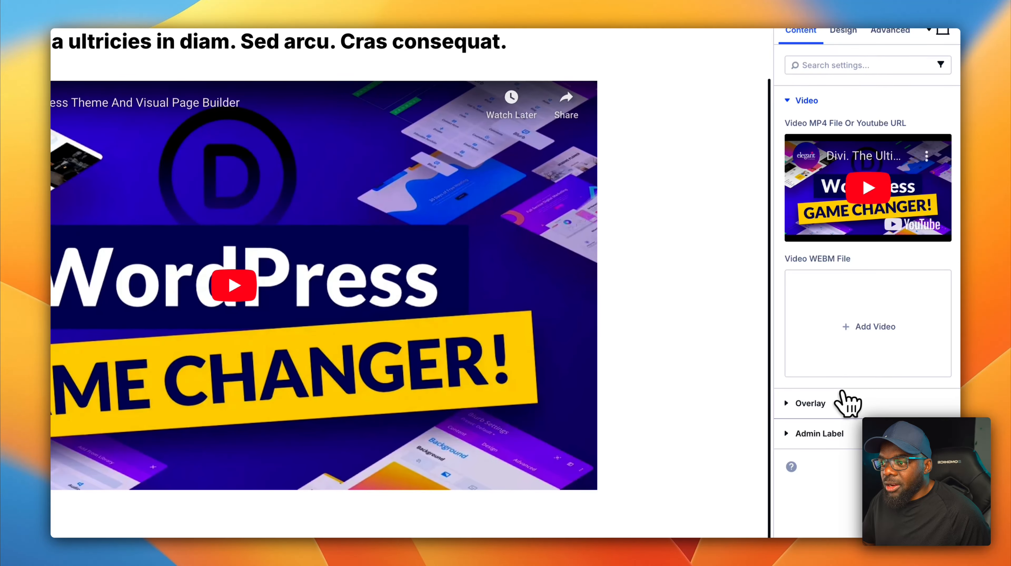
left_click(821, 407)
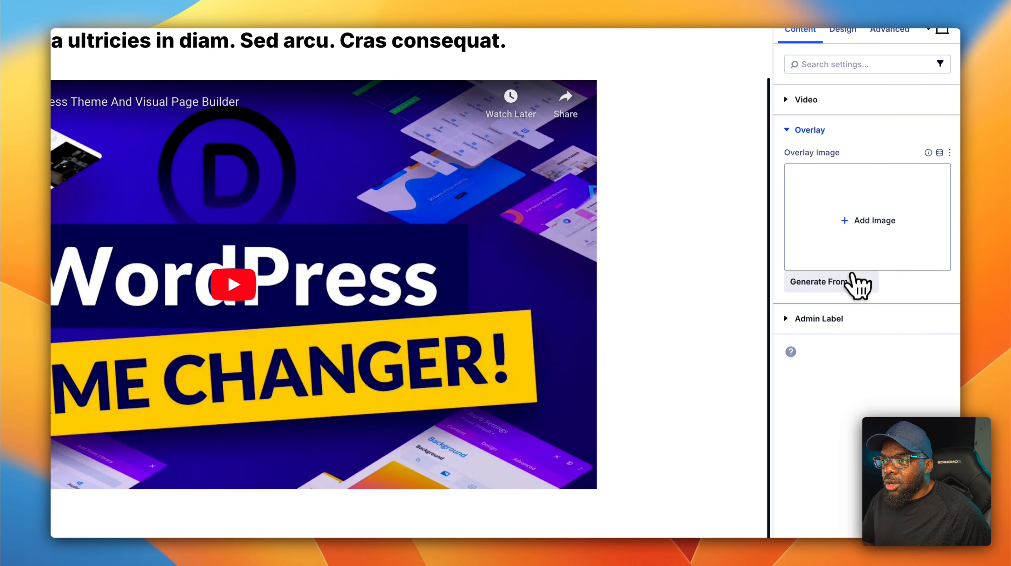
left_click(867, 229)
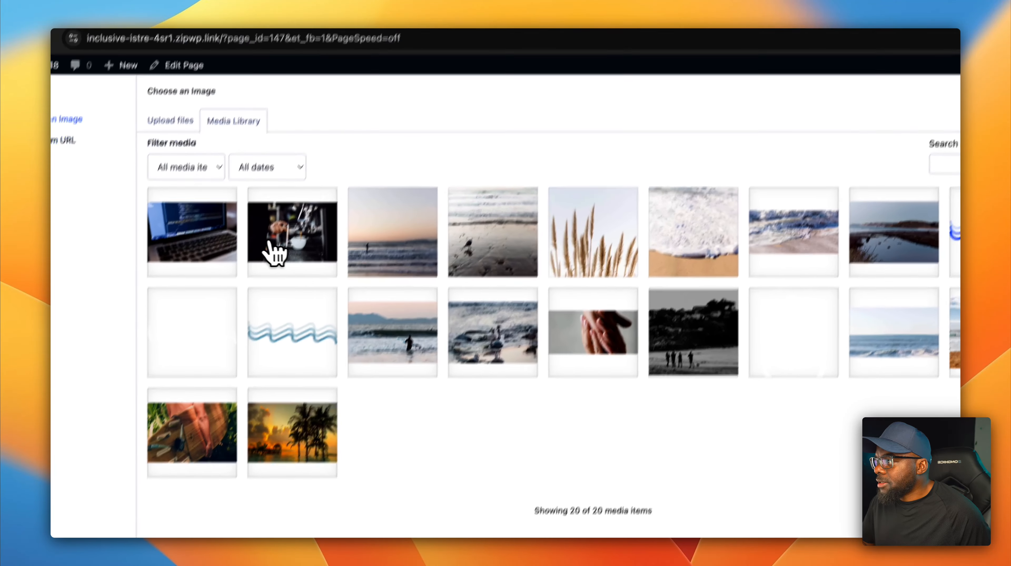
left_click(267, 180)
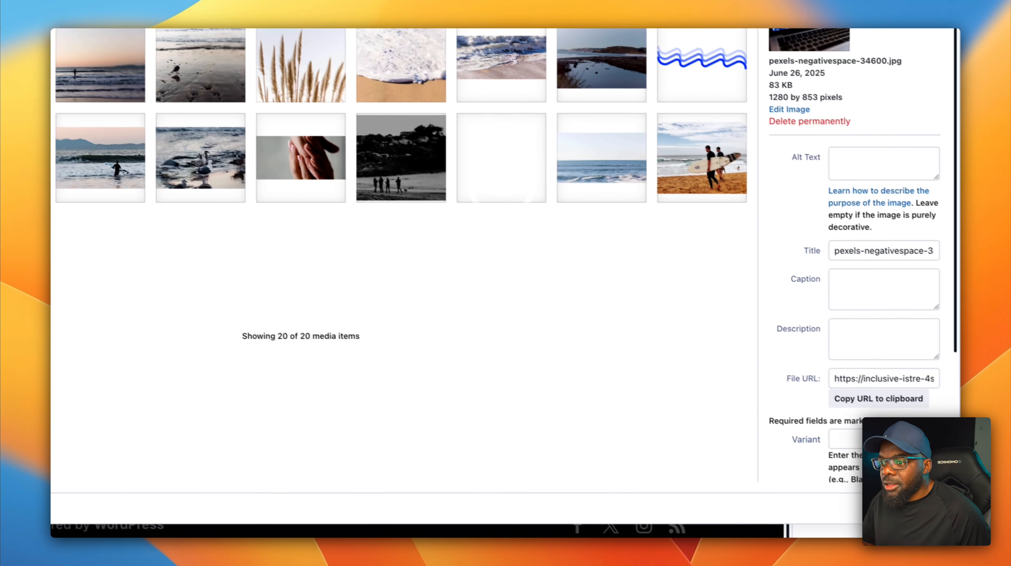
left_click(866, 498)
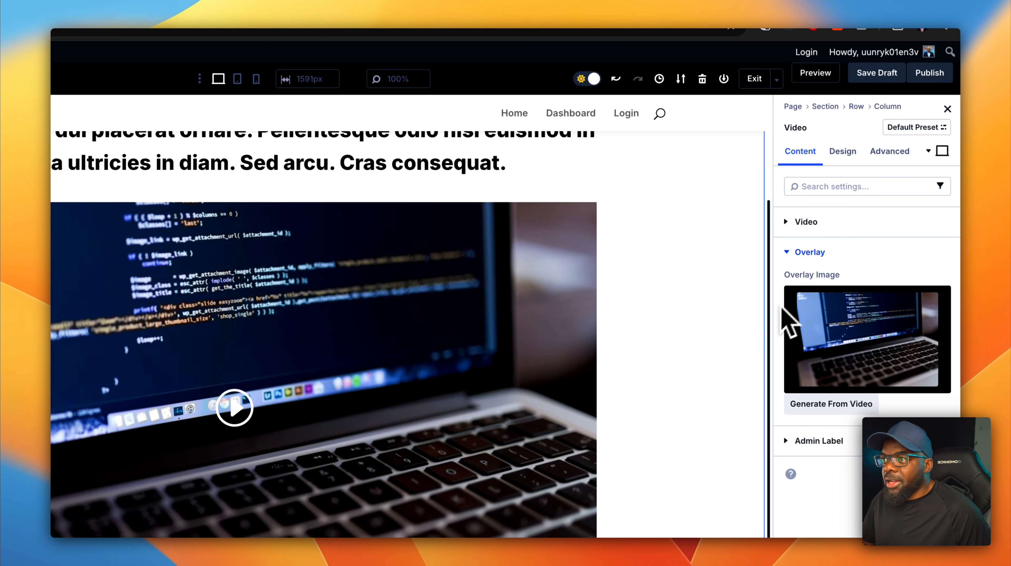
Set the Video module's border radius to 6 px on all corners.
left_click(843, 137)
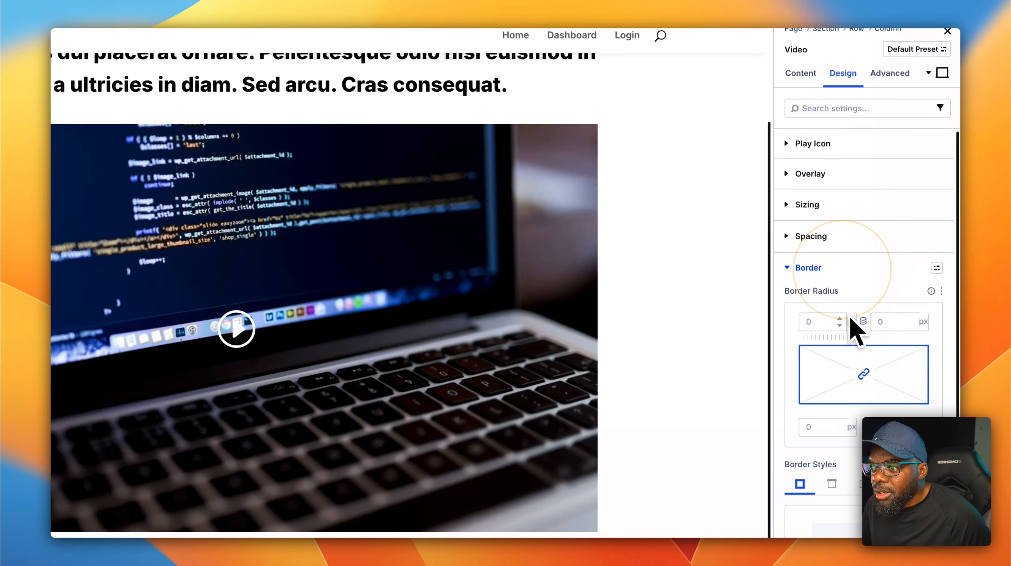
left_click(844, 319)
left_click(843, 319)
left_click(843, 319)
left_click(844, 319)
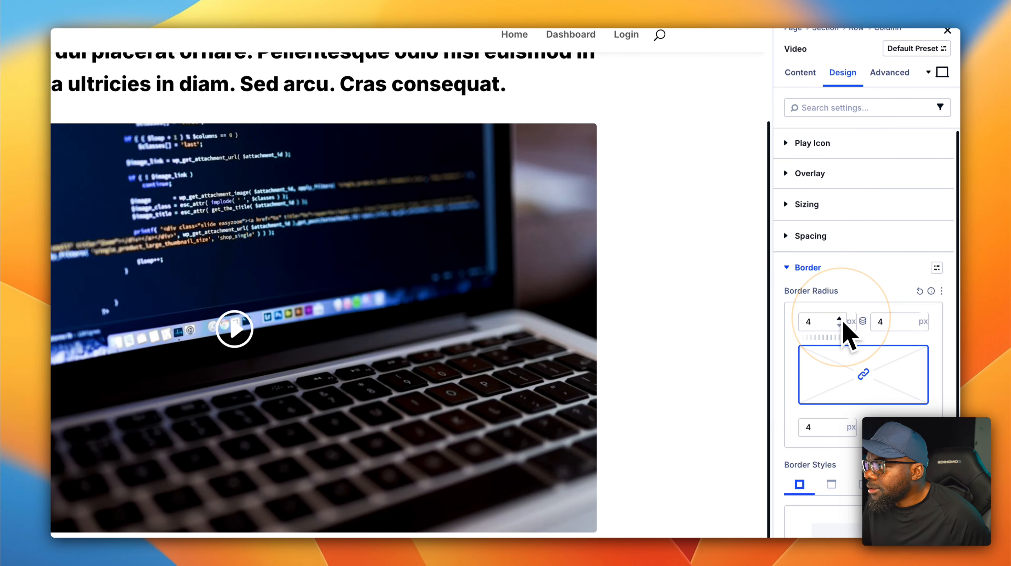
left_click(843, 322)
left_click(843, 321)
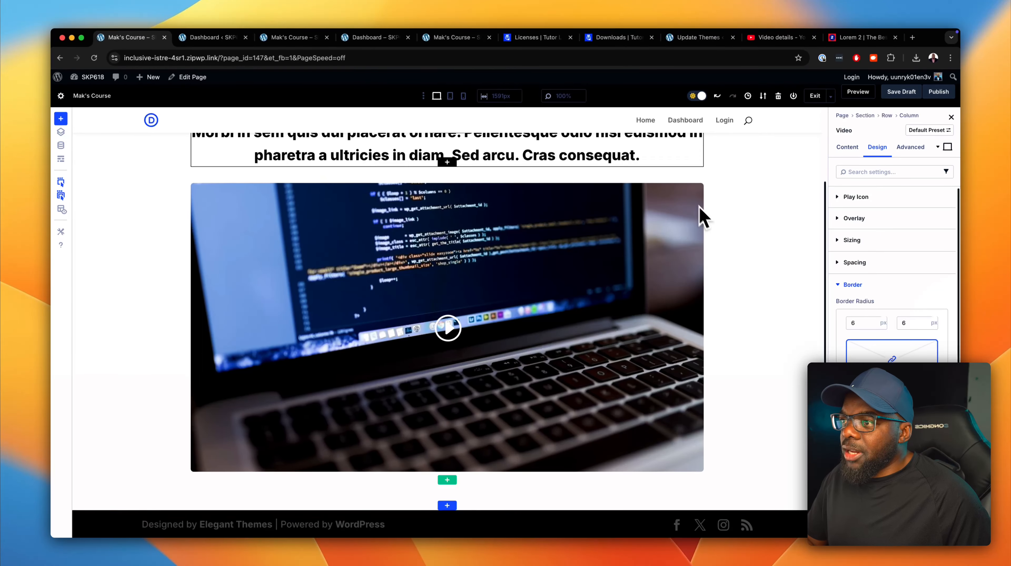
Insert a Button module between the second Text module and the video, with the label "Buy Now!".
scroll(673, 218, "up", 3)
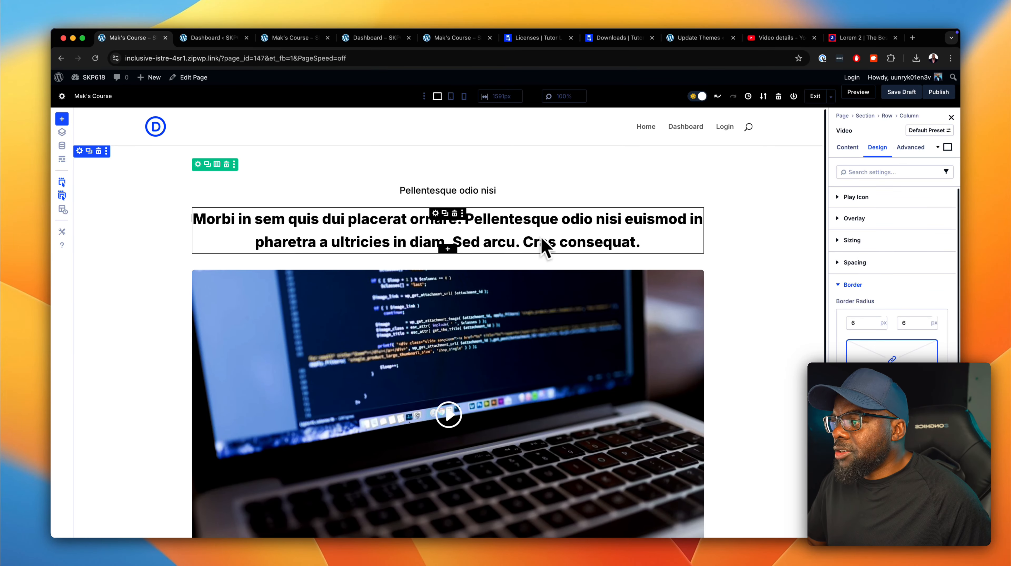
left_click(448, 249)
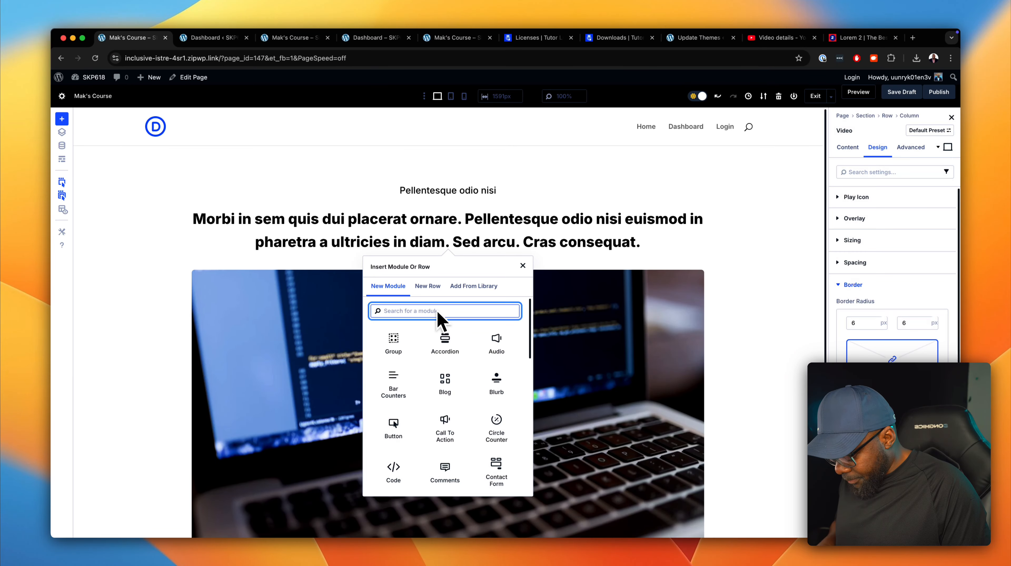
type("bu")
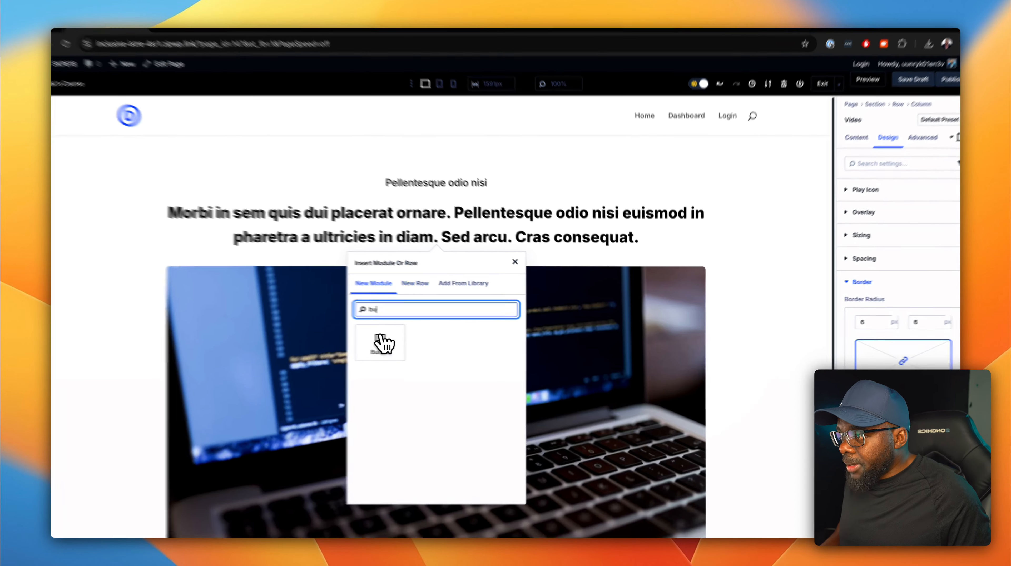
left_click(395, 343)
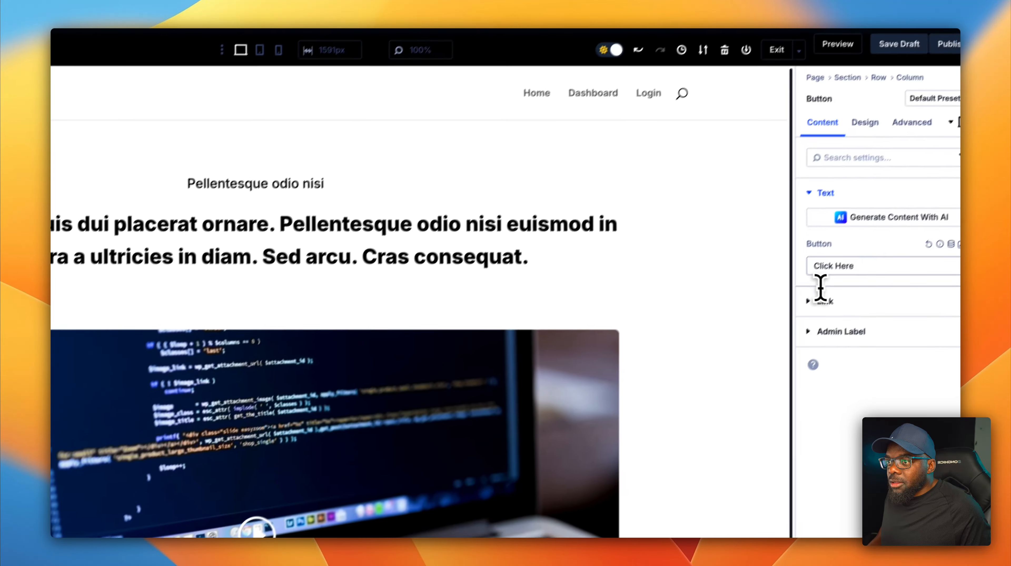
triple_click(957, 227)
type("Buy Now")
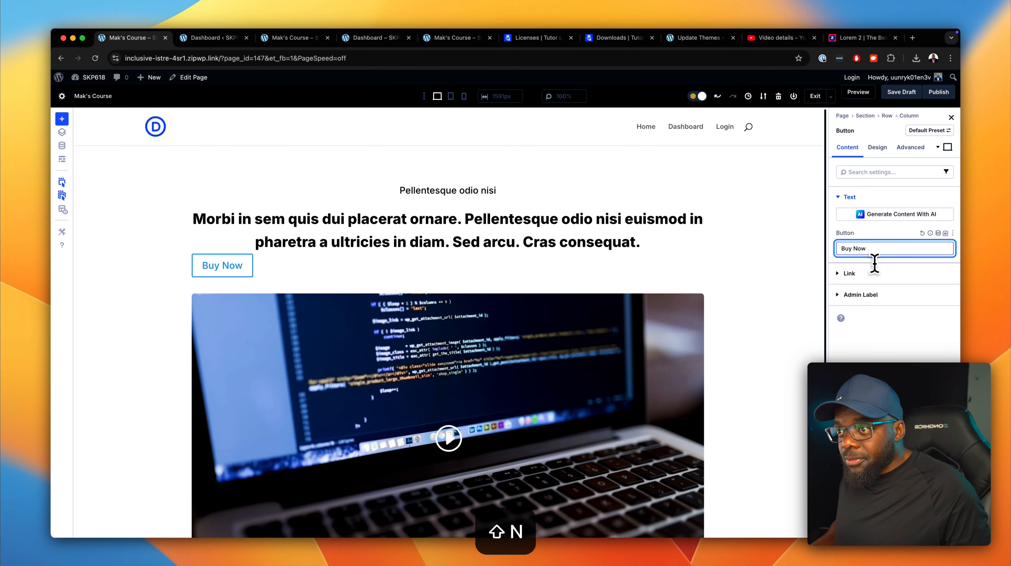
type("!")
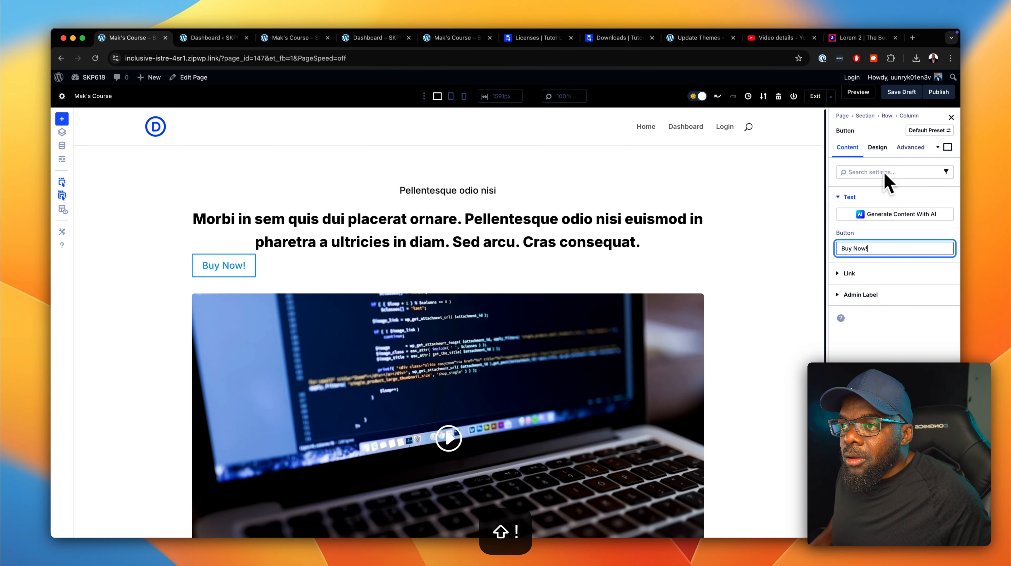
Centre the Buy Now! button using its alignment setting.
left_click(877, 147)
left_click(873, 198)
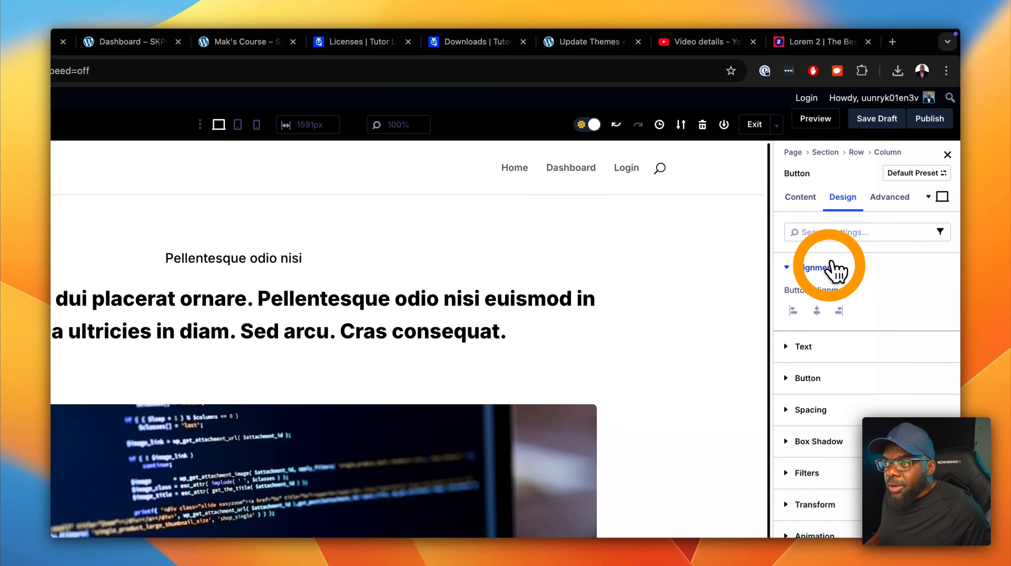
left_click(821, 311)
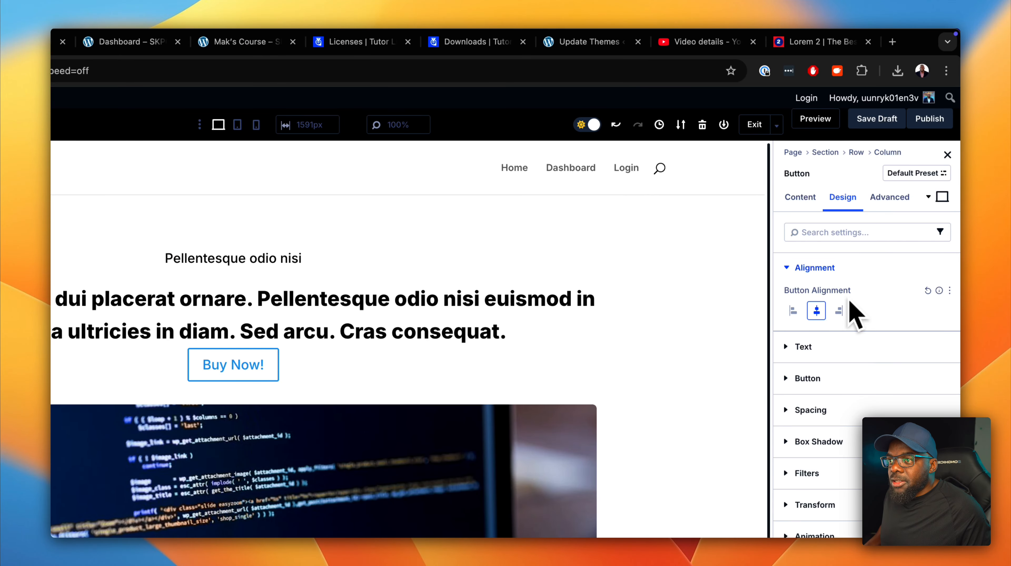
Give the Buy Now! button the CSS class mt-m and publish the page.
left_click(885, 197)
left_click(848, 269)
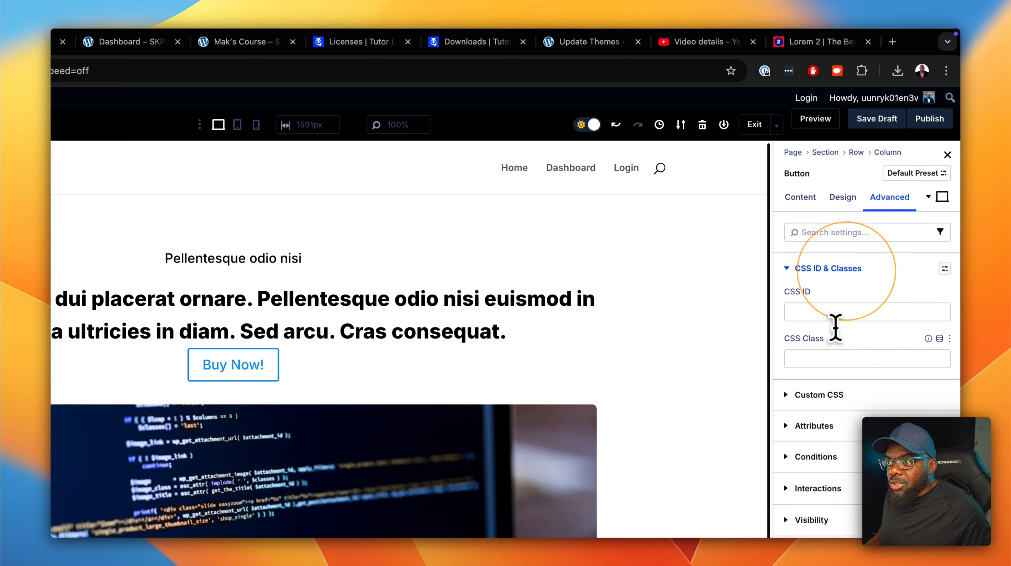
left_click(827, 360)
type("m")
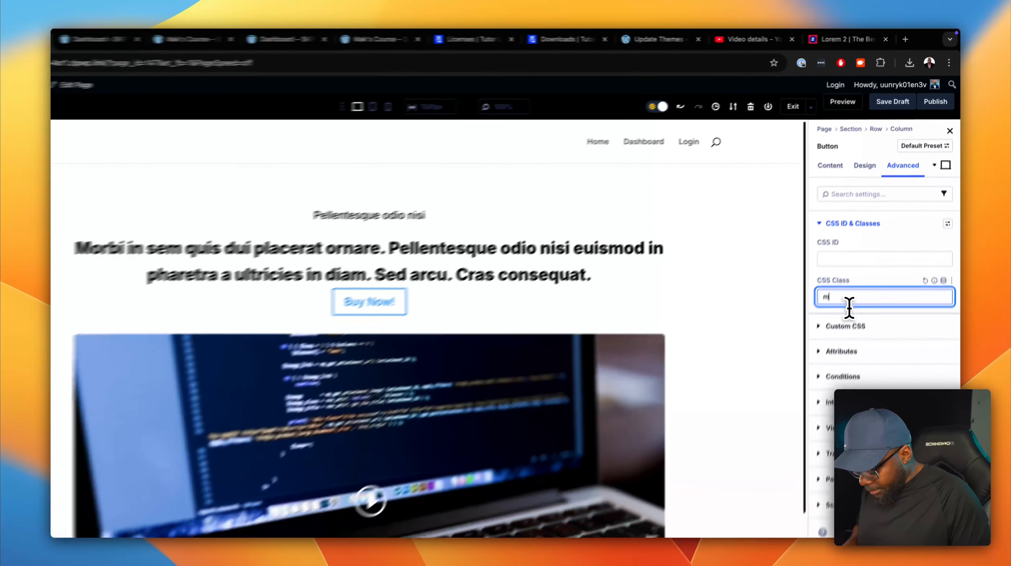
type("t-m")
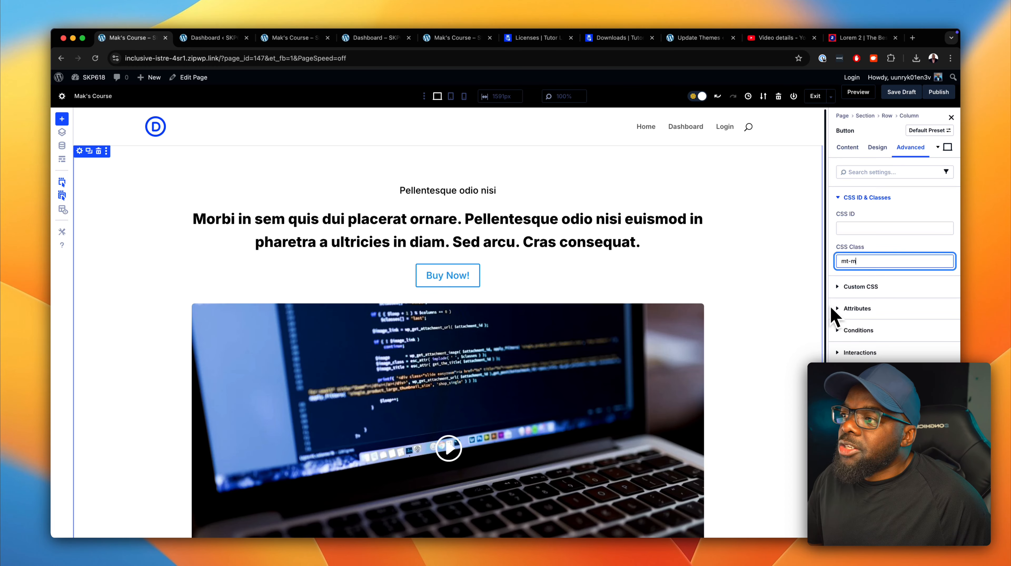
scroll(754, 264, "down", 3)
scroll(753, 265, "up", 3)
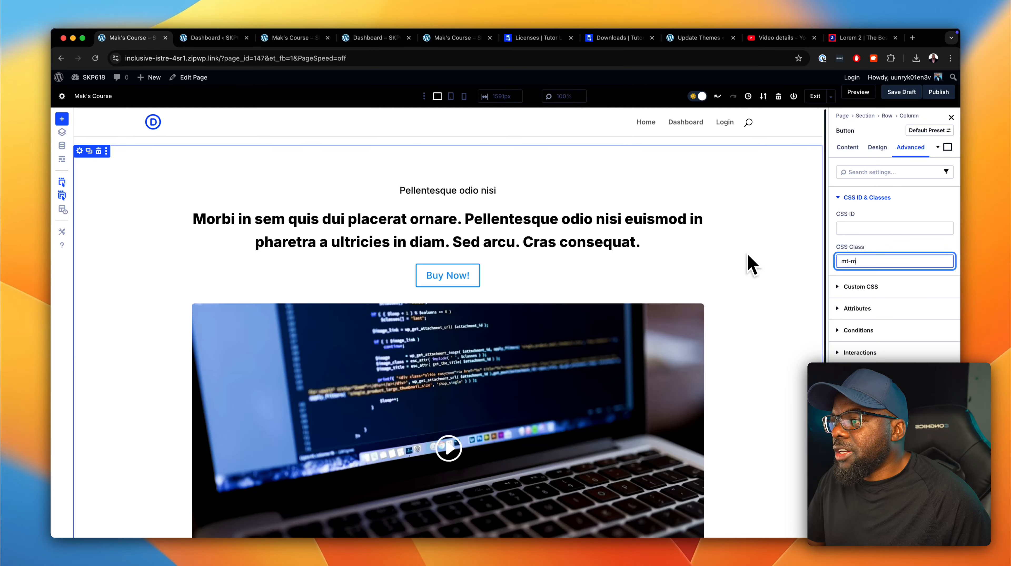
left_click(939, 92)
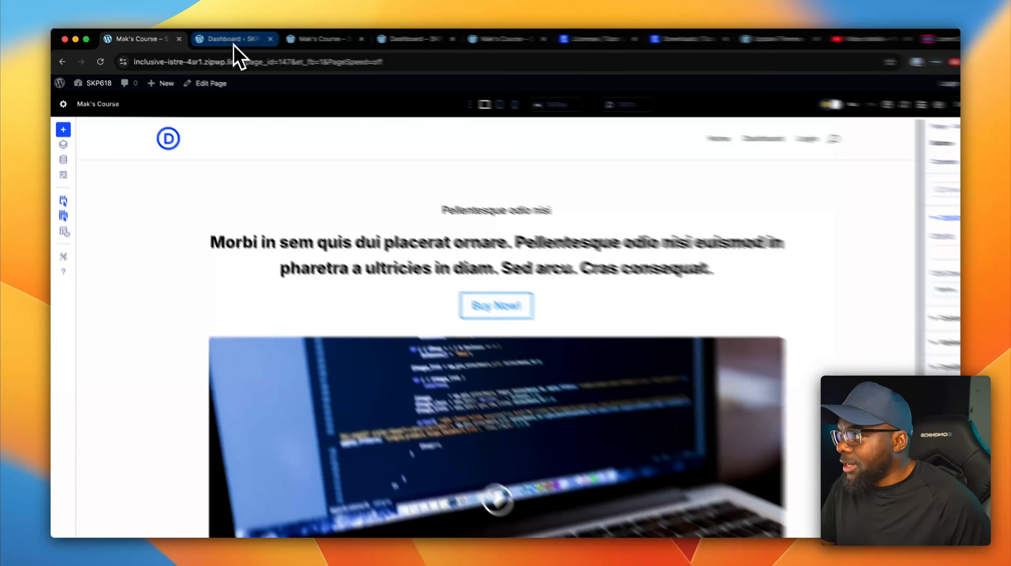
Create a new SureCart product named "Mak's Course" from the WordPress dashboard.
left_click(208, 38)
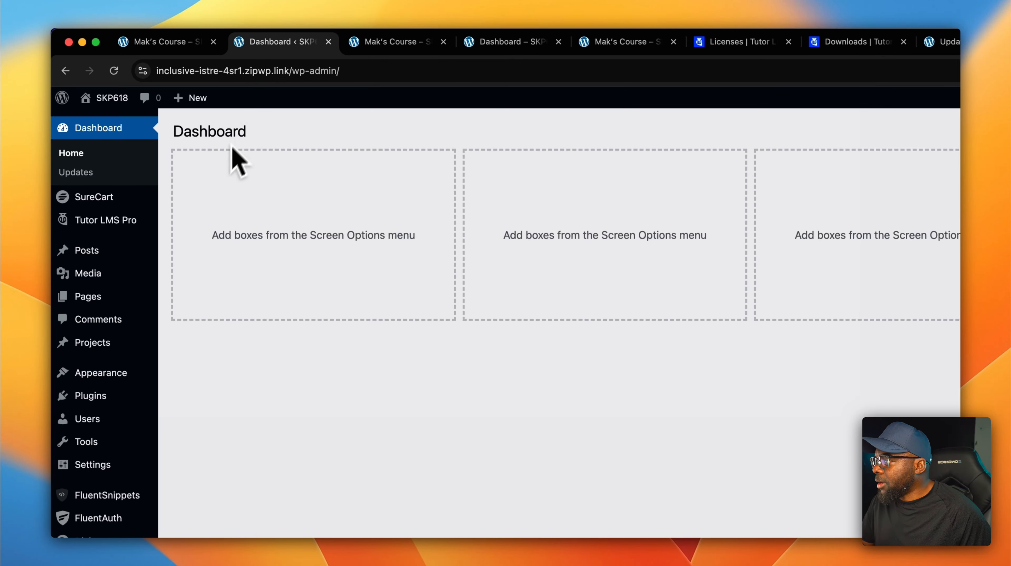
mouse_move(141, 201)
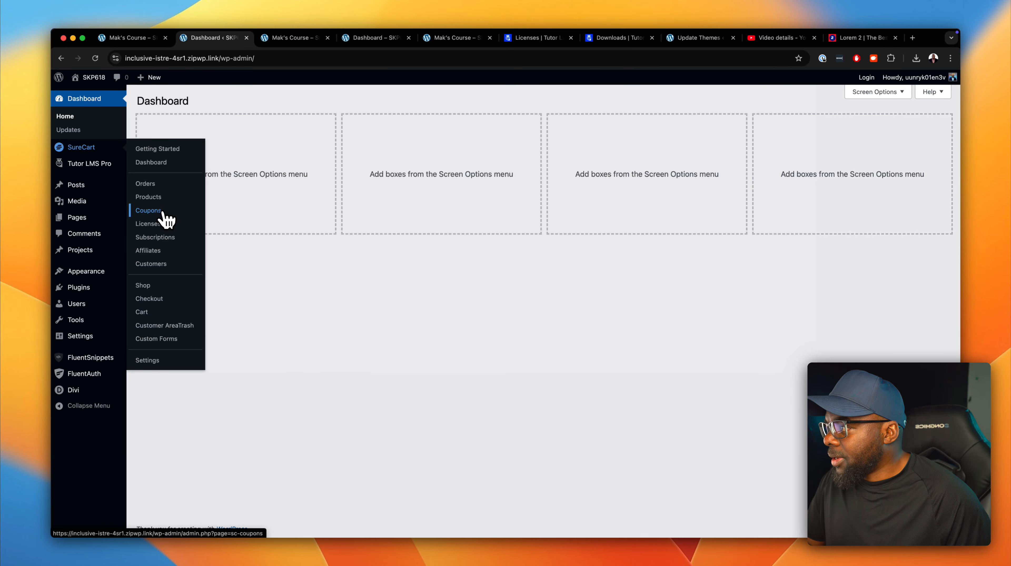
left_click(156, 199)
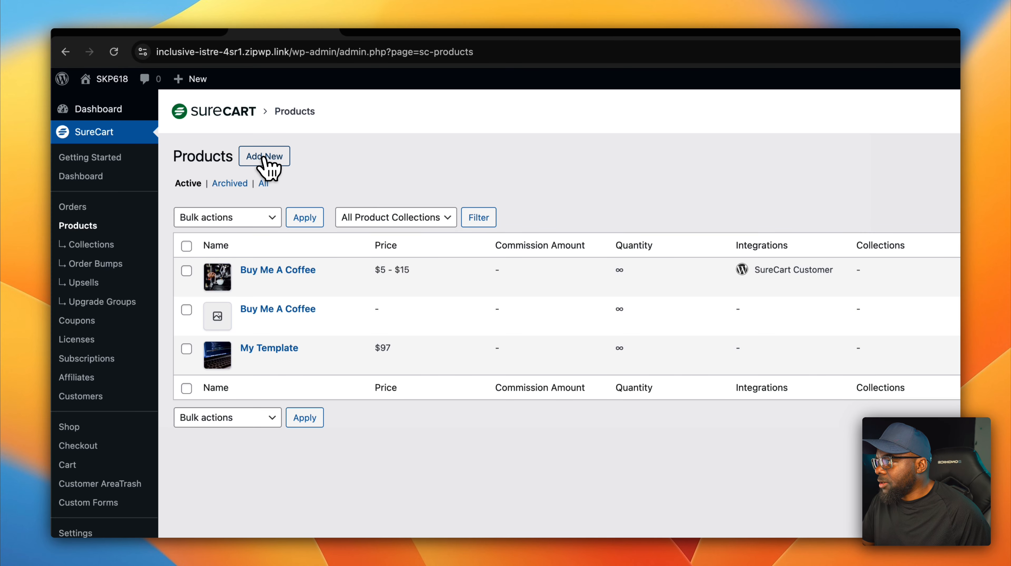
left_click(265, 159)
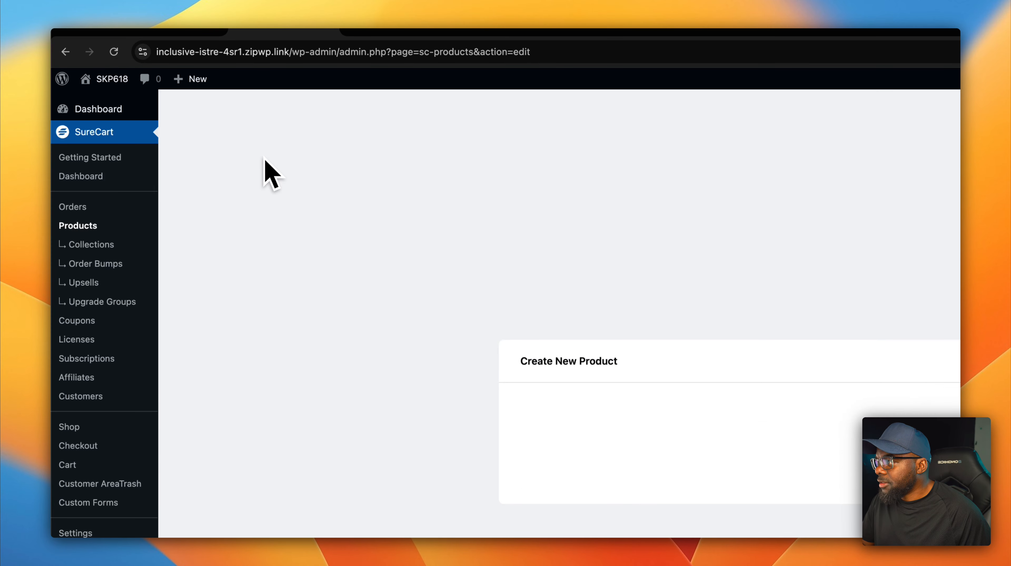
left_click(613, 425)
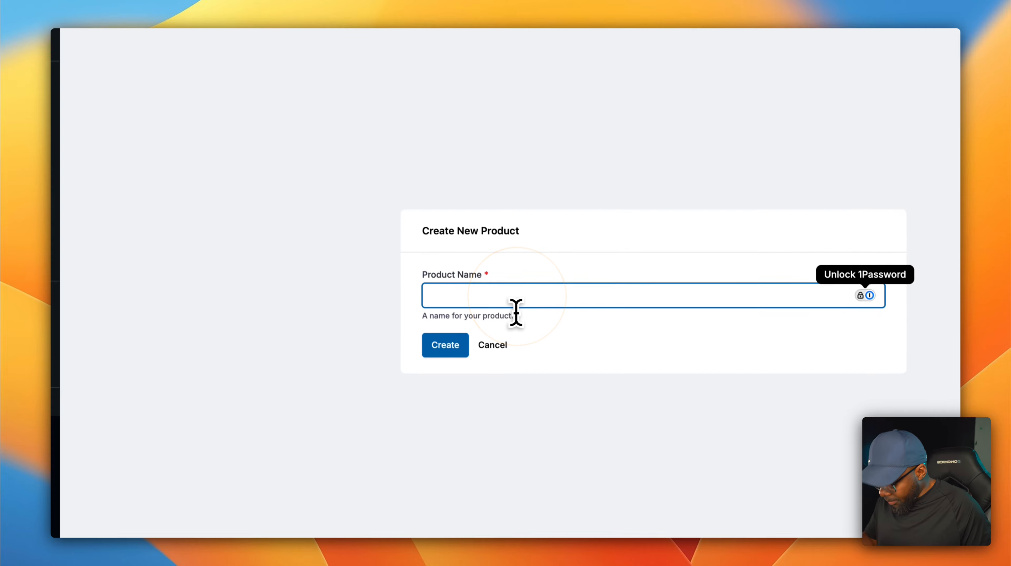
type("Mak's Course")
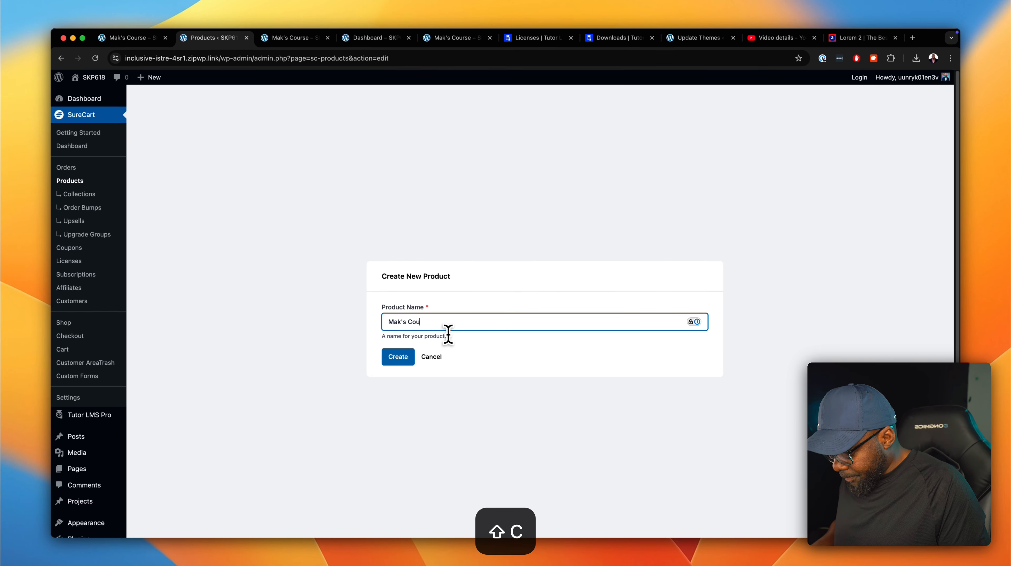
left_click(403, 359)
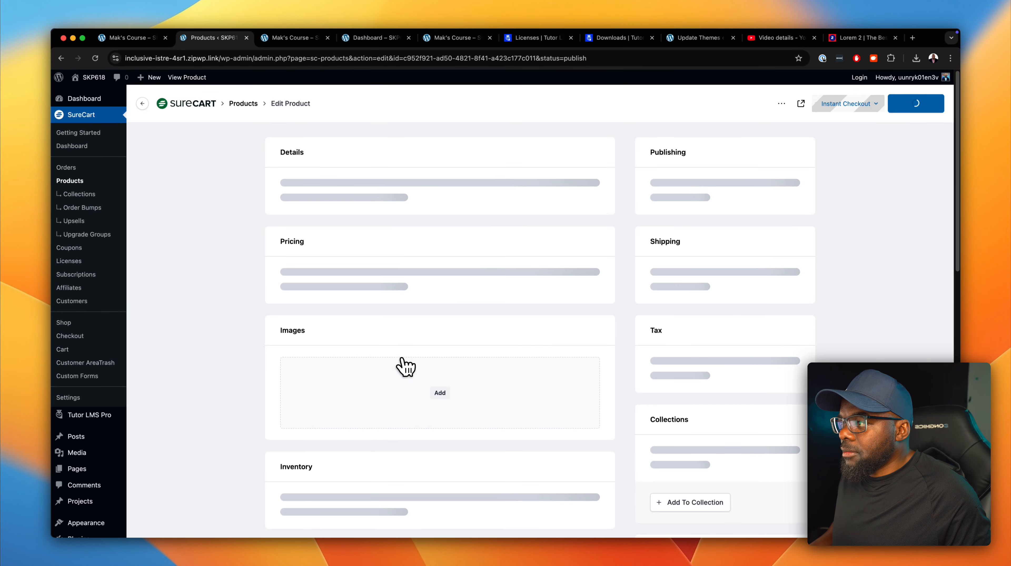
Fill the product description with the "Morbi in sem quis dui placerat ornare" paragraph copied from the Lorem 2 site.
left_click(341, 268)
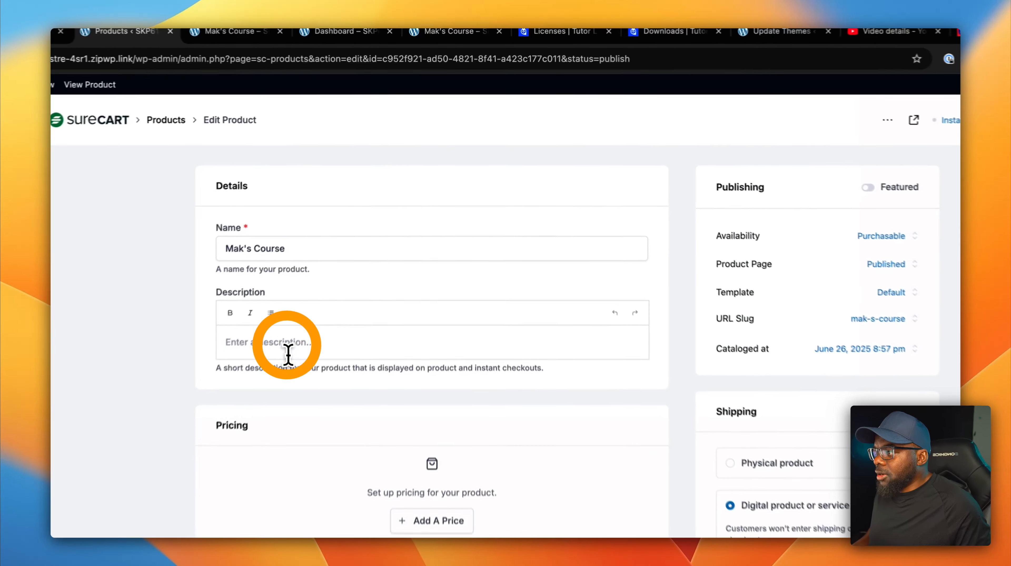
type("Pellentesque odio nisi")
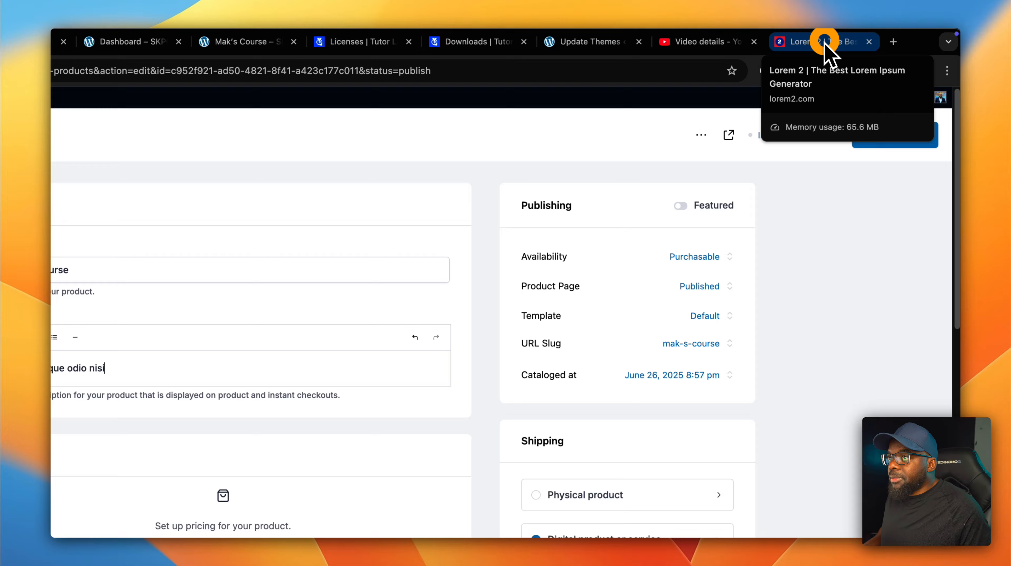
left_click(826, 44)
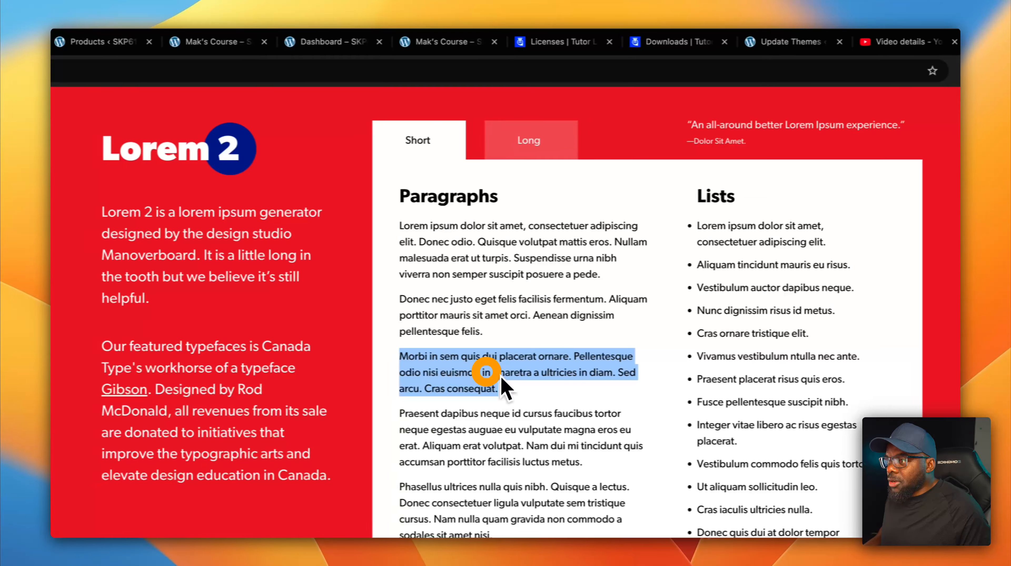
right_click(289, 372)
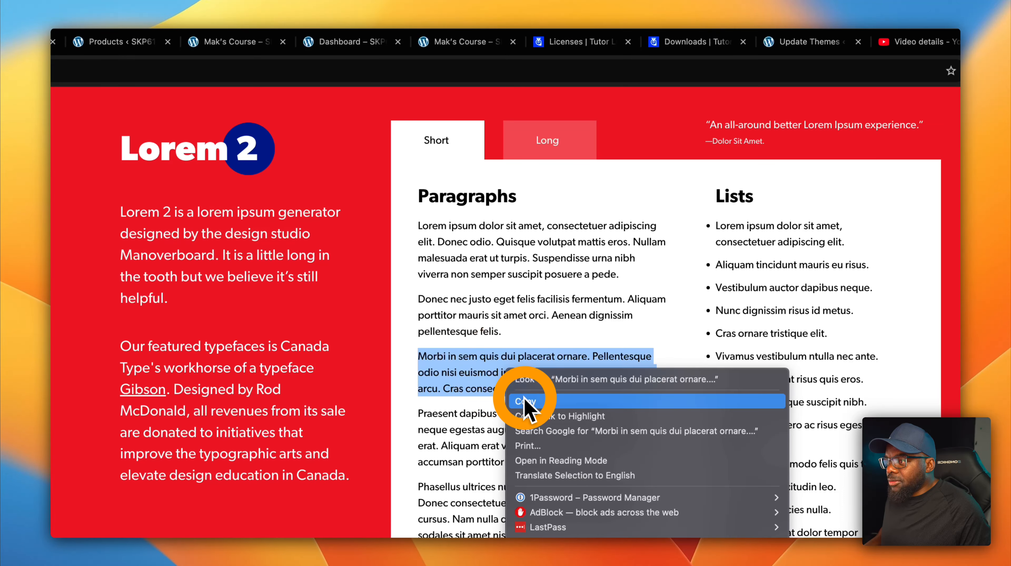
left_click(527, 402)
left_click(119, 42)
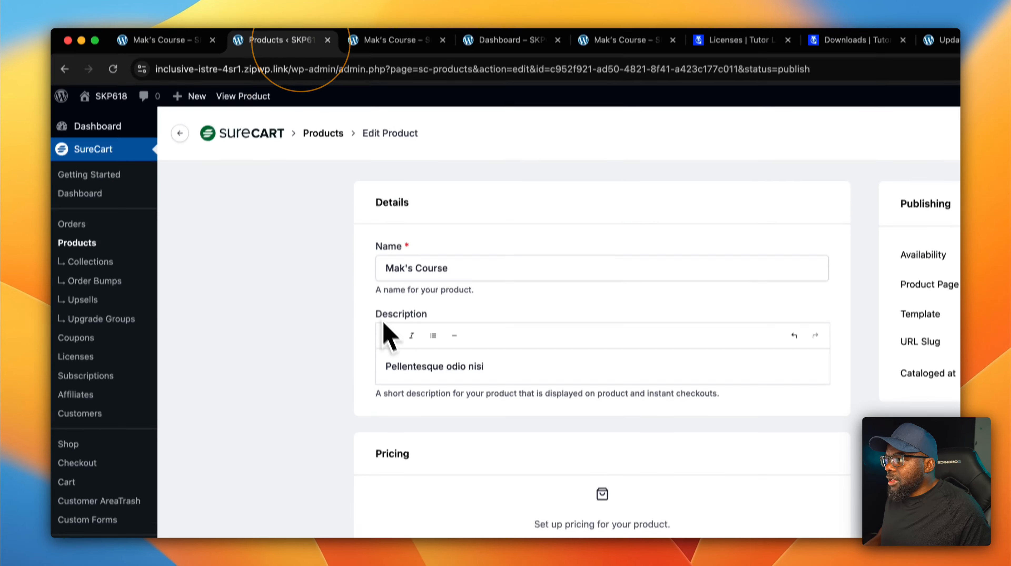
triple_click(515, 380)
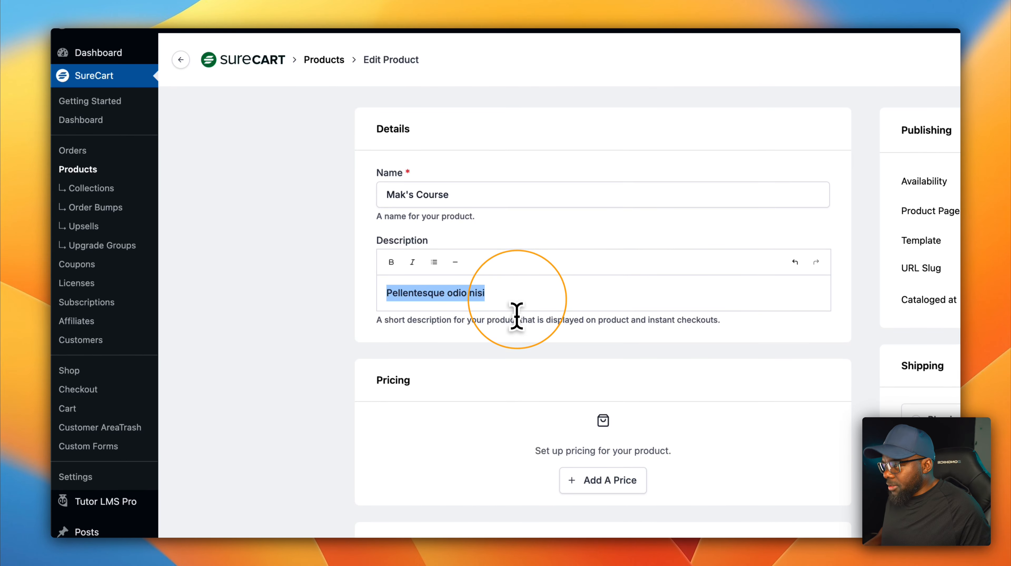
key("super+v")
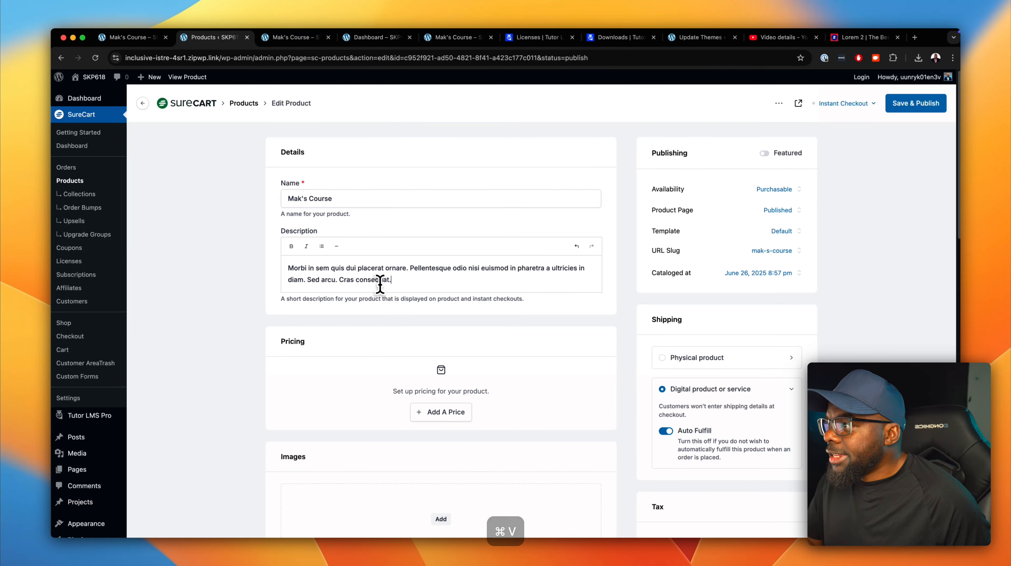
Add a one-time price of $199 named "Mak's Course" to the product.
scroll(430, 294, "down", 3)
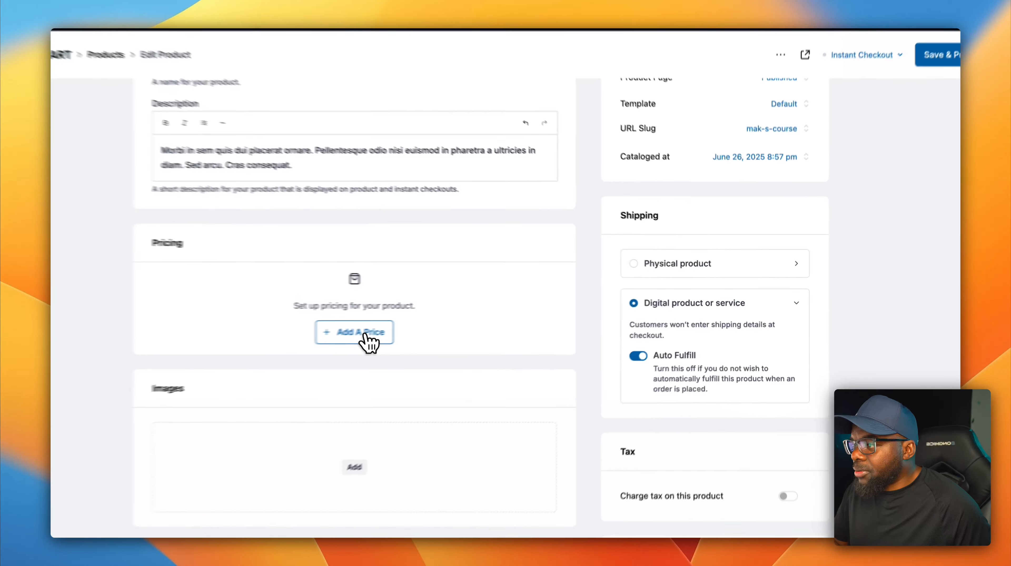
left_click(446, 324)
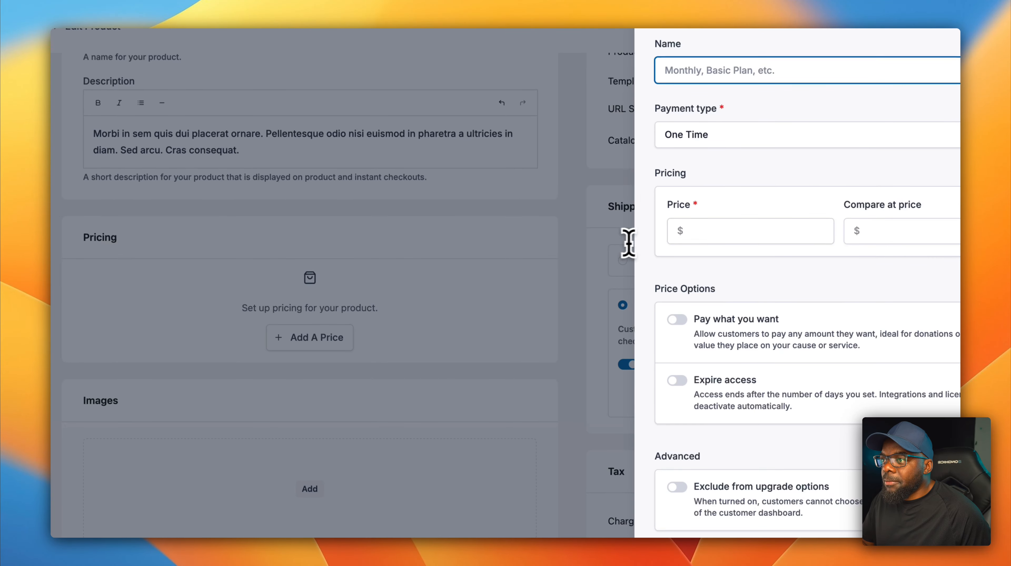
left_click(695, 237)
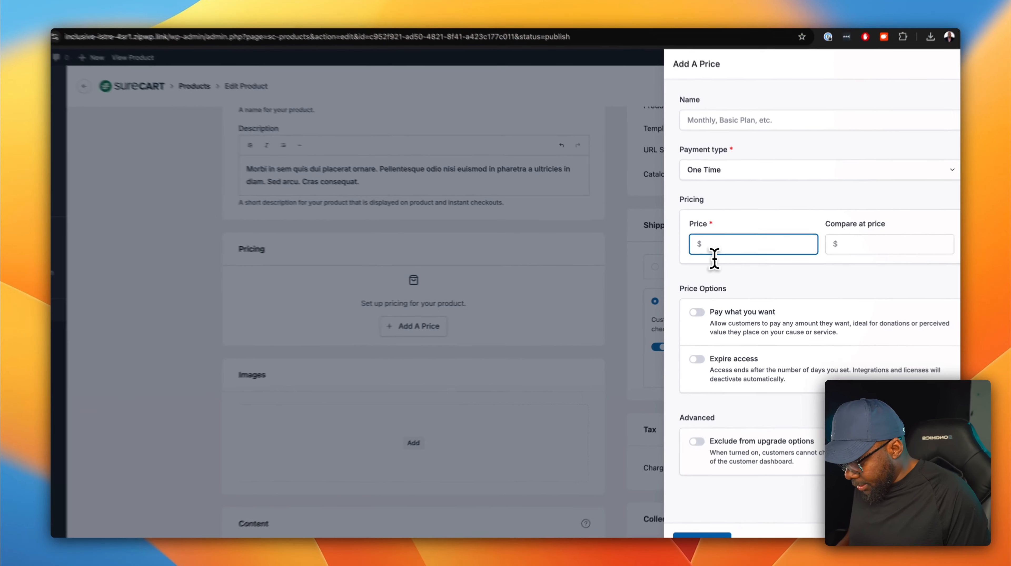
type("199")
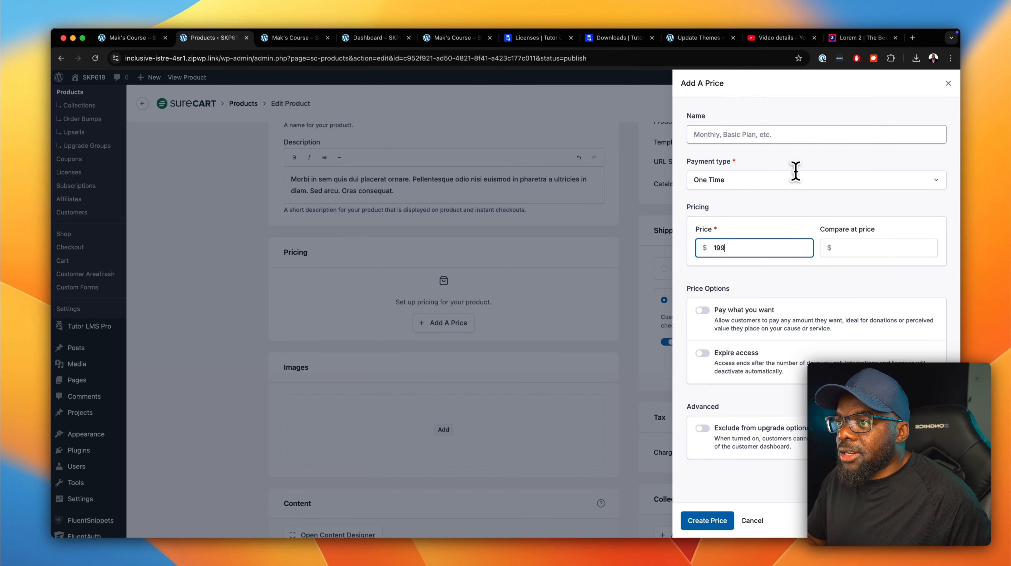
left_click(784, 139)
type("Ma")
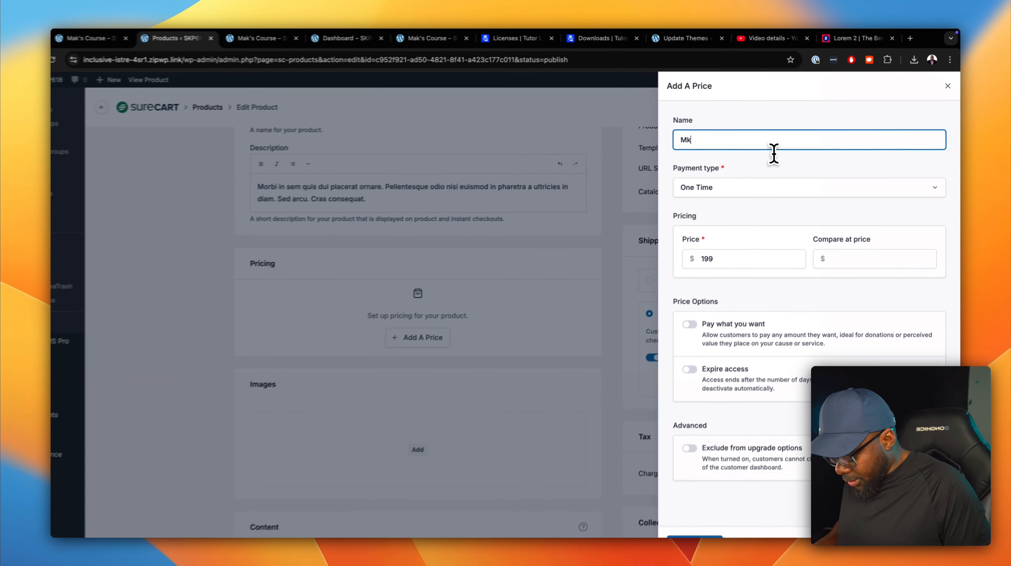
key("BackSpace")
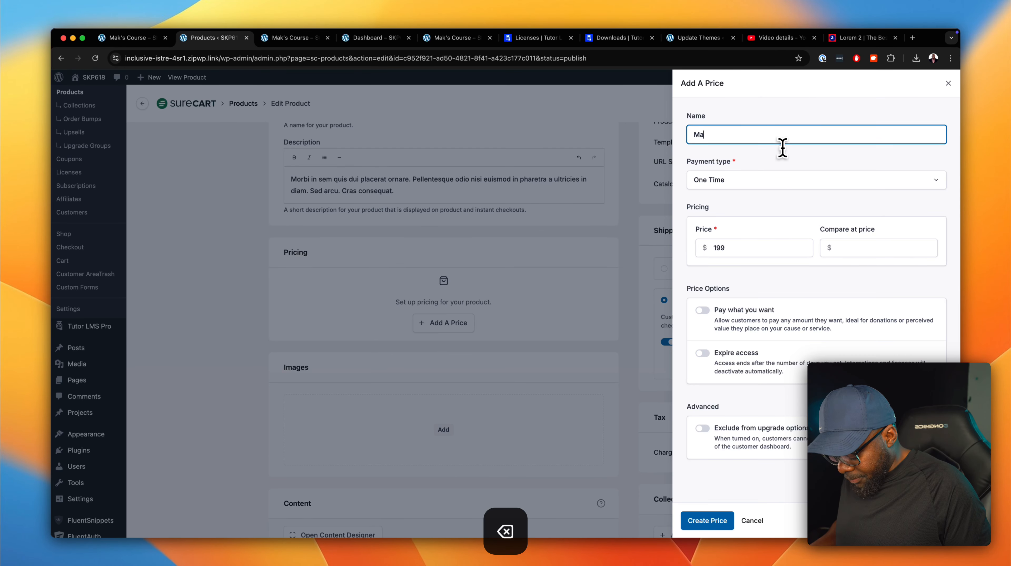
type("ak's ")
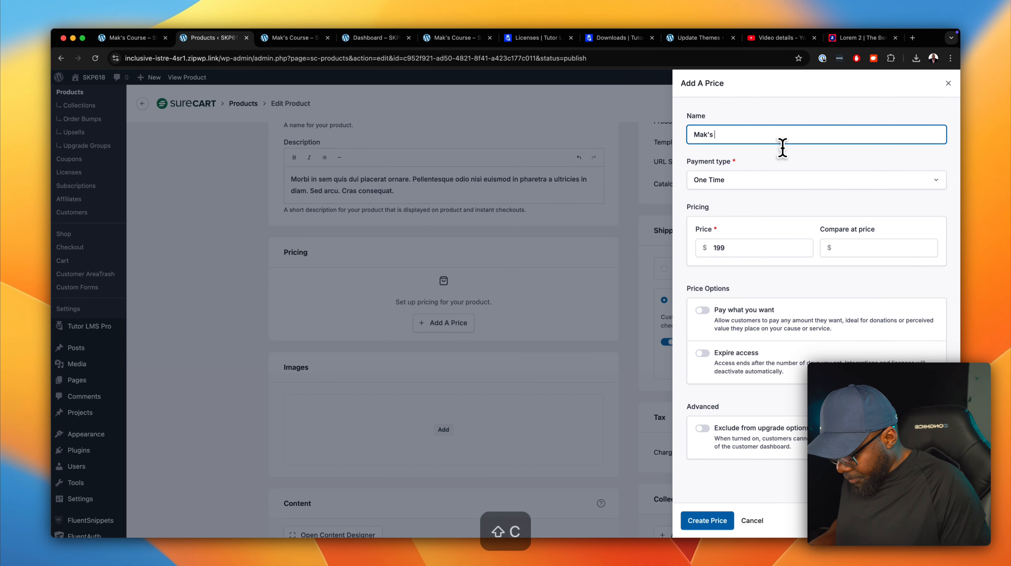
type("Course")
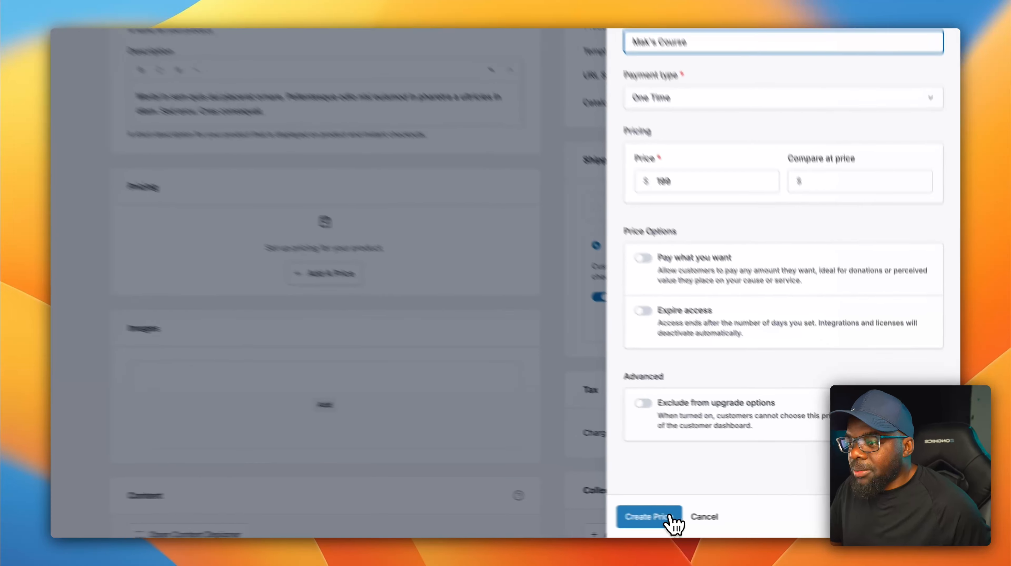
left_click(728, 516)
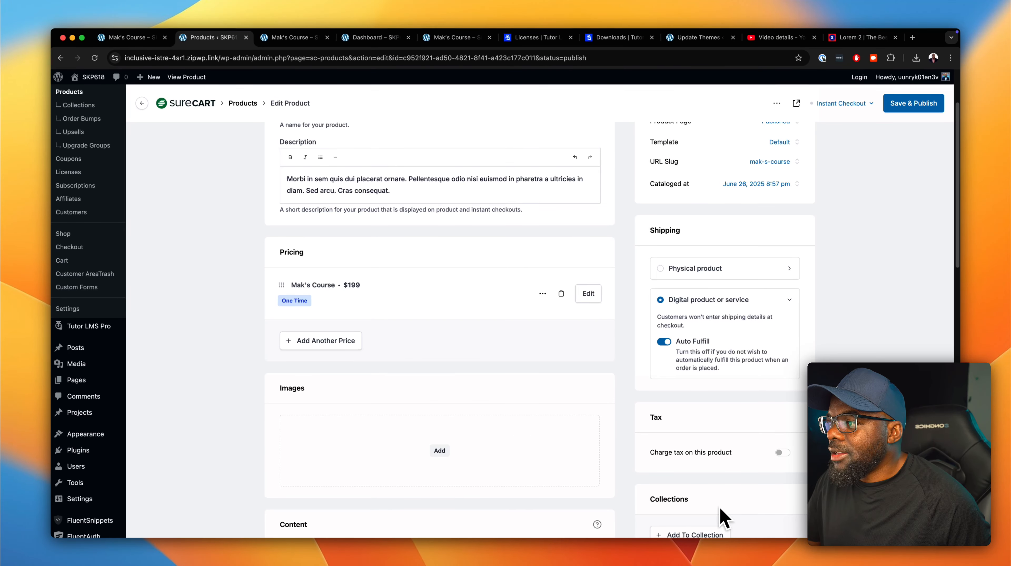
Review the remaining product settings down to the integrations, then save and publish the product.
scroll(496, 308, "down", 7)
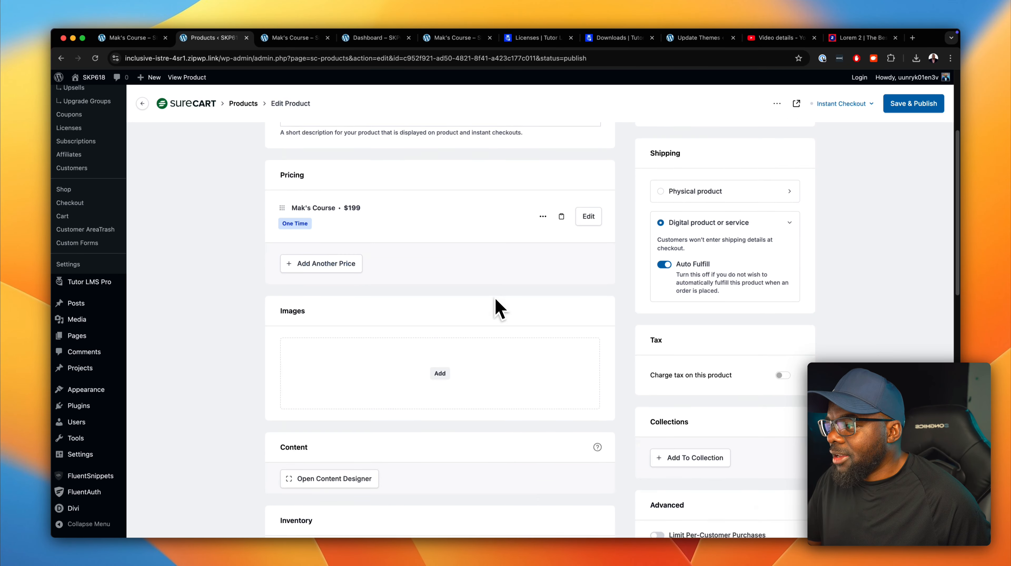
scroll(500, 308, "down", 4)
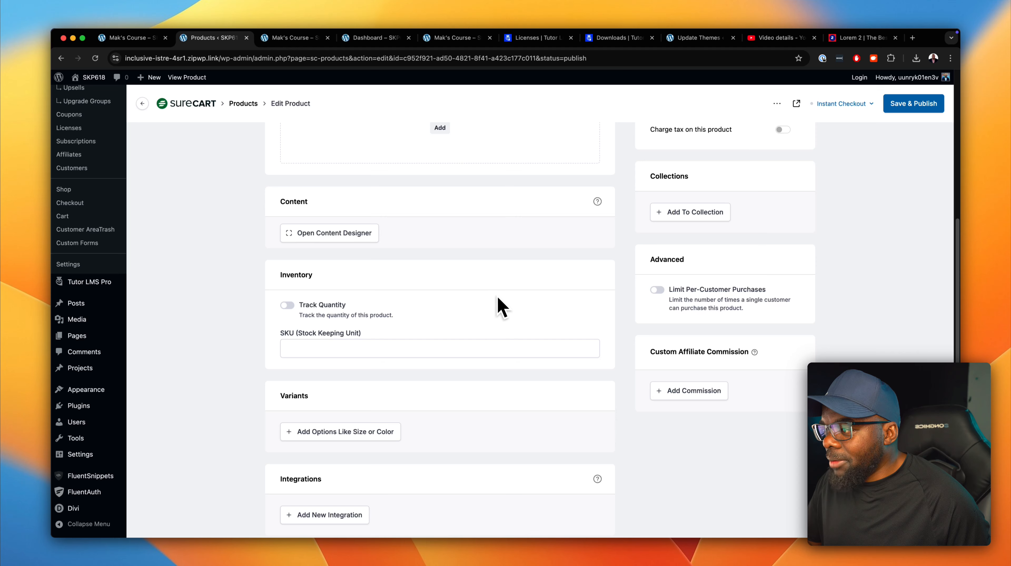
scroll(501, 308, "down", 5)
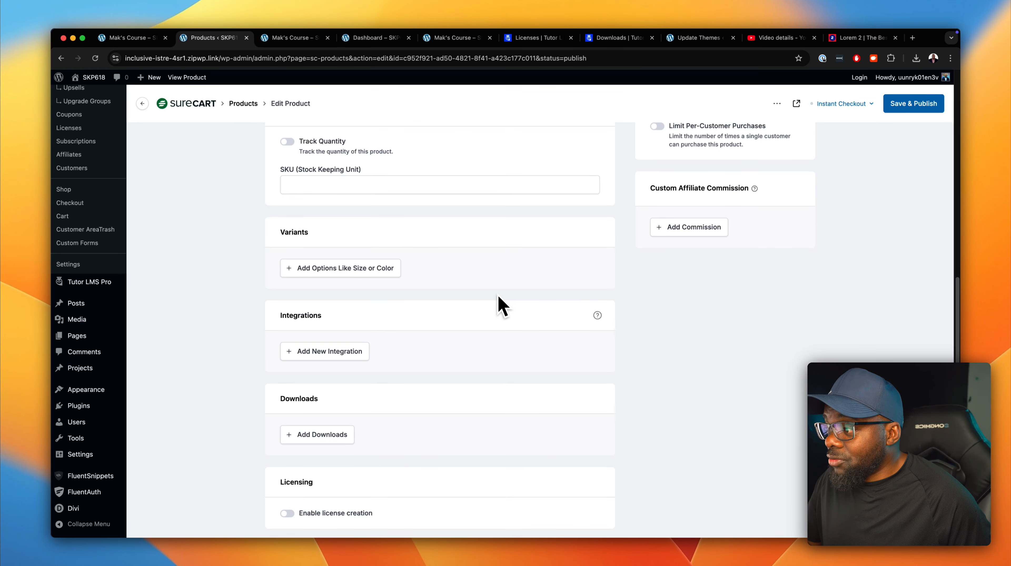
scroll(503, 307, "down", 3)
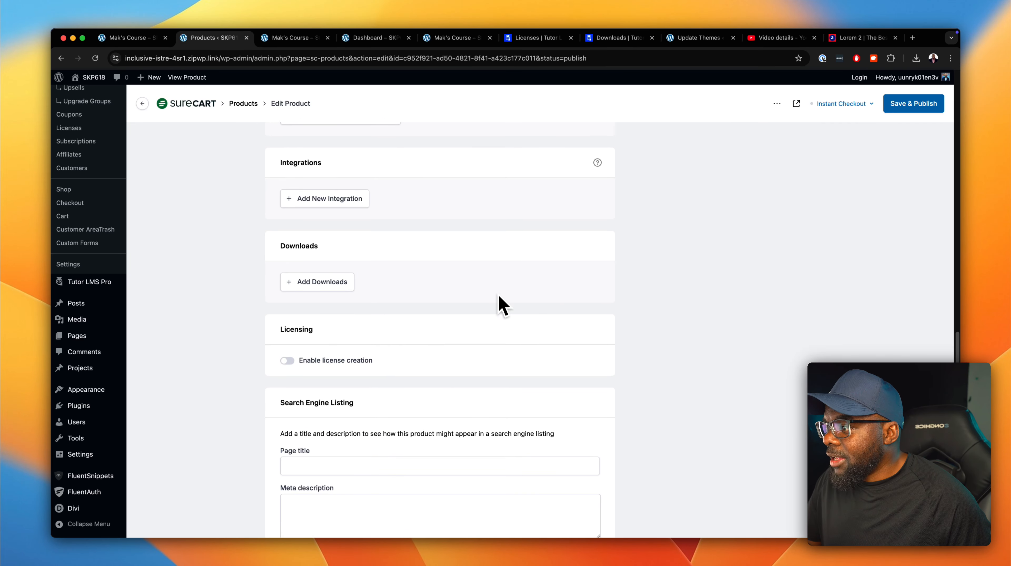
scroll(500, 305, "up", 3)
left_click(322, 204)
left_click(555, 139)
left_click(924, 106)
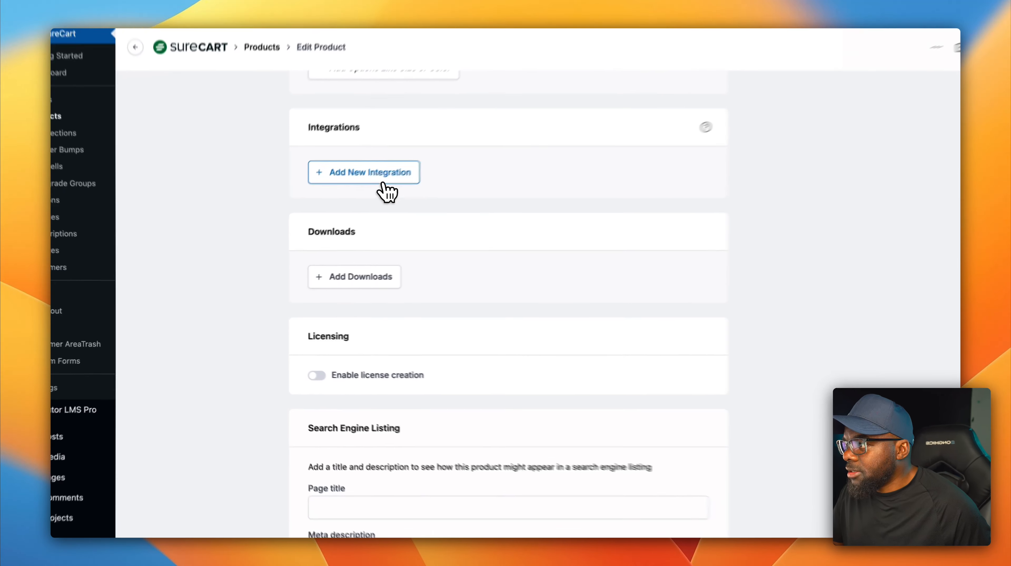
Add a TutorLMS Course integration giving access to "Mak's Course", and save the product.
left_click(341, 203)
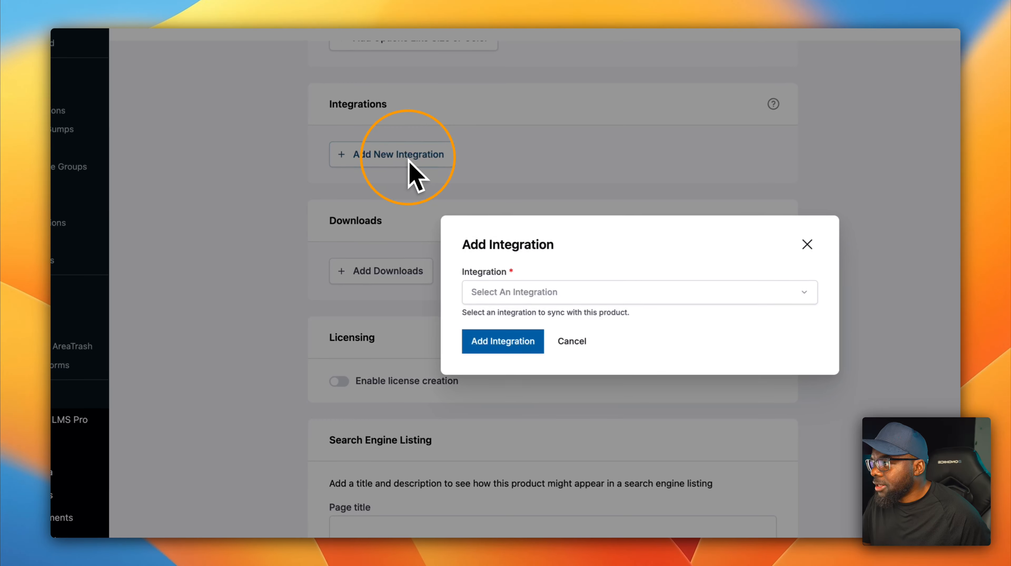
left_click(551, 293)
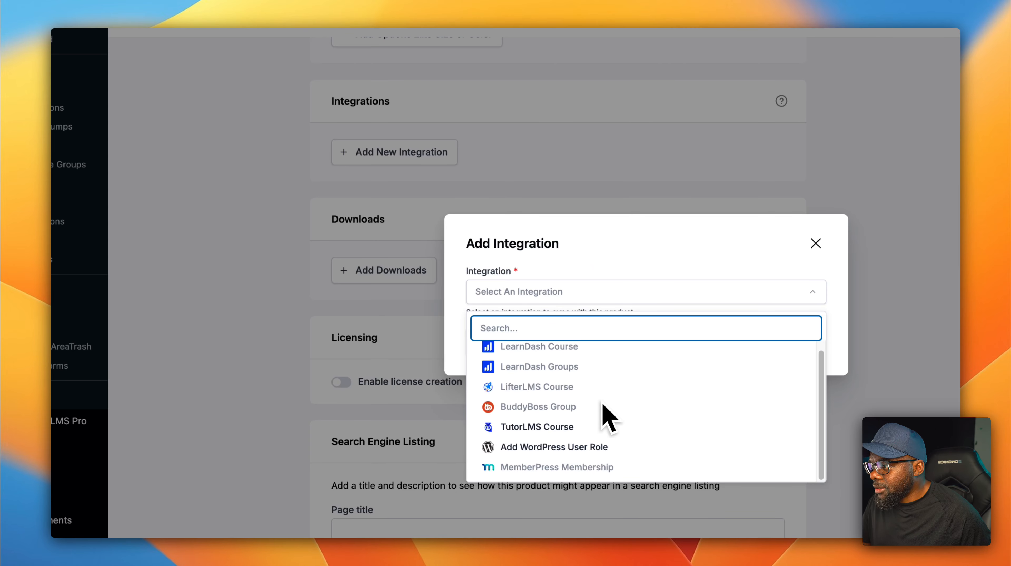
left_click(567, 435)
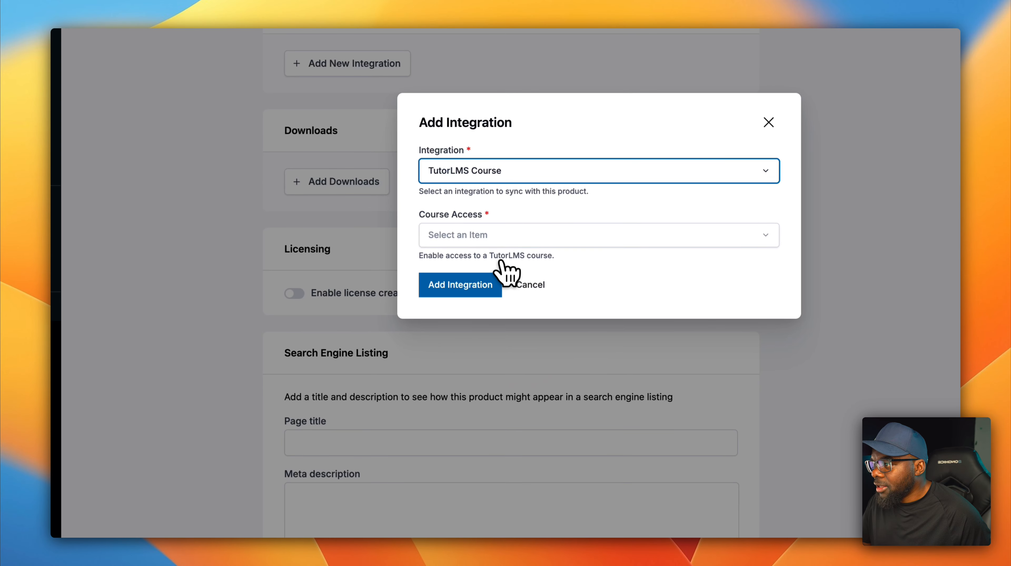
left_click(496, 238)
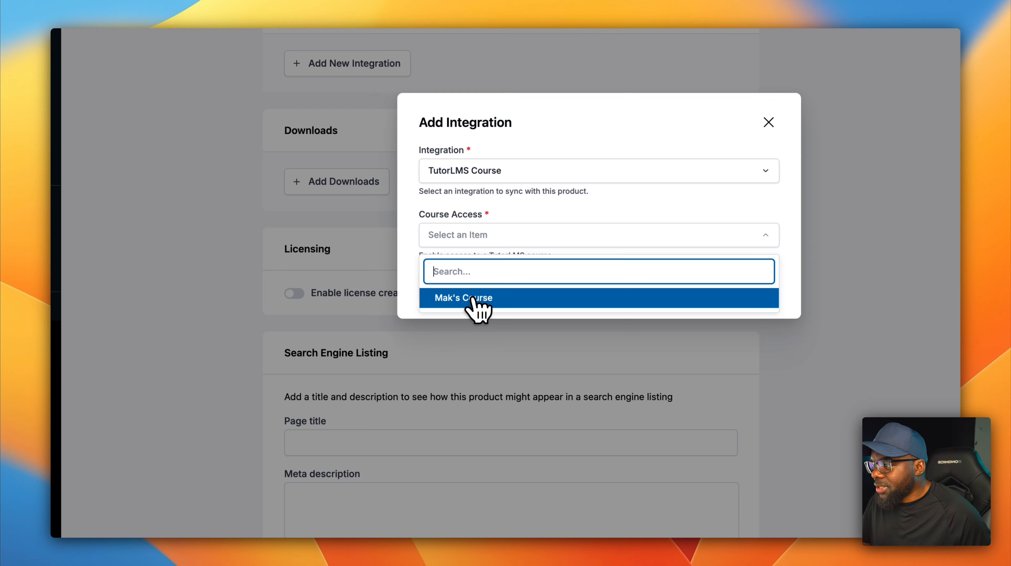
left_click(500, 304)
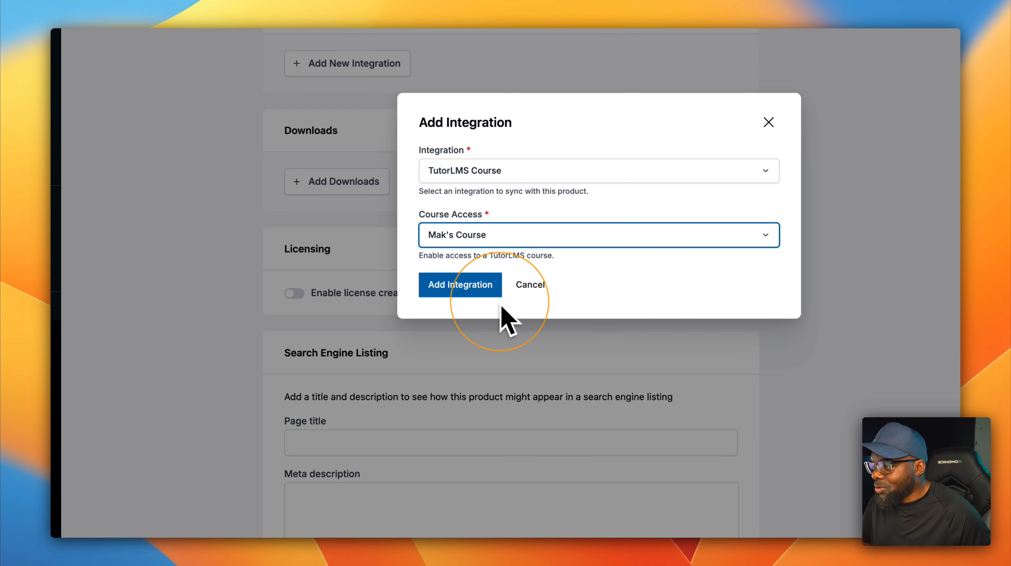
left_click(479, 290)
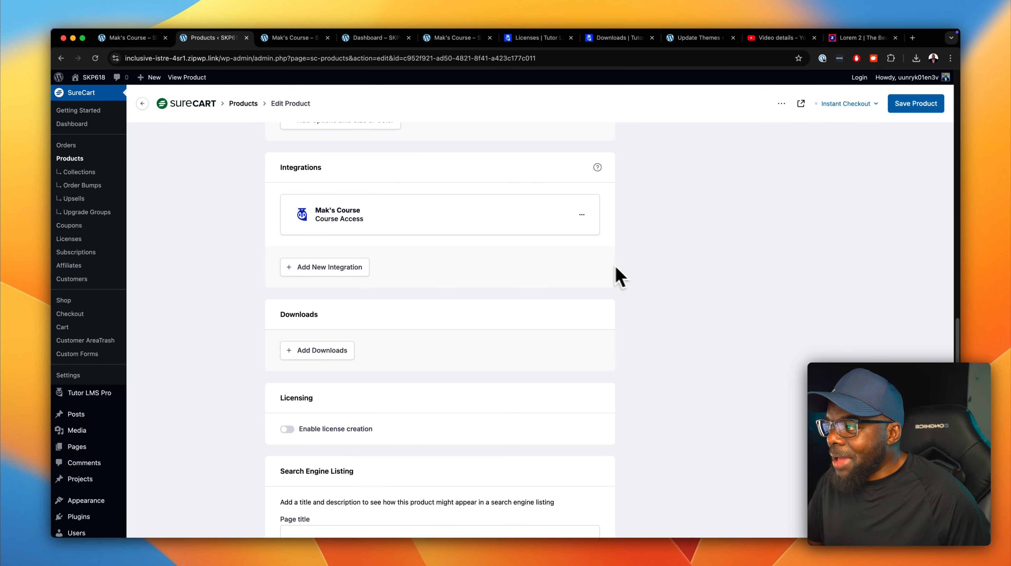
scroll(452, 306, "up", 4)
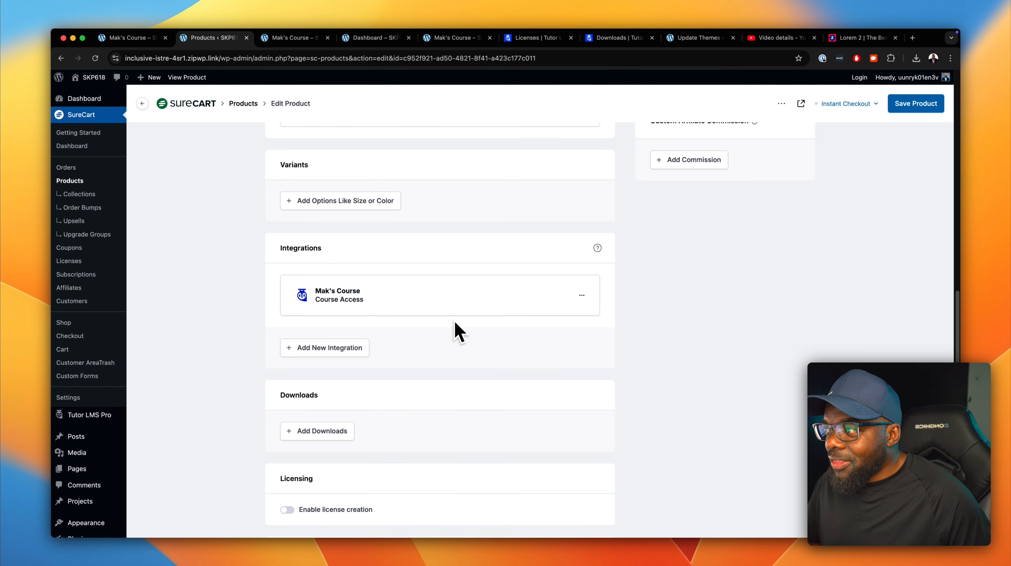
scroll(457, 335, "up", 3)
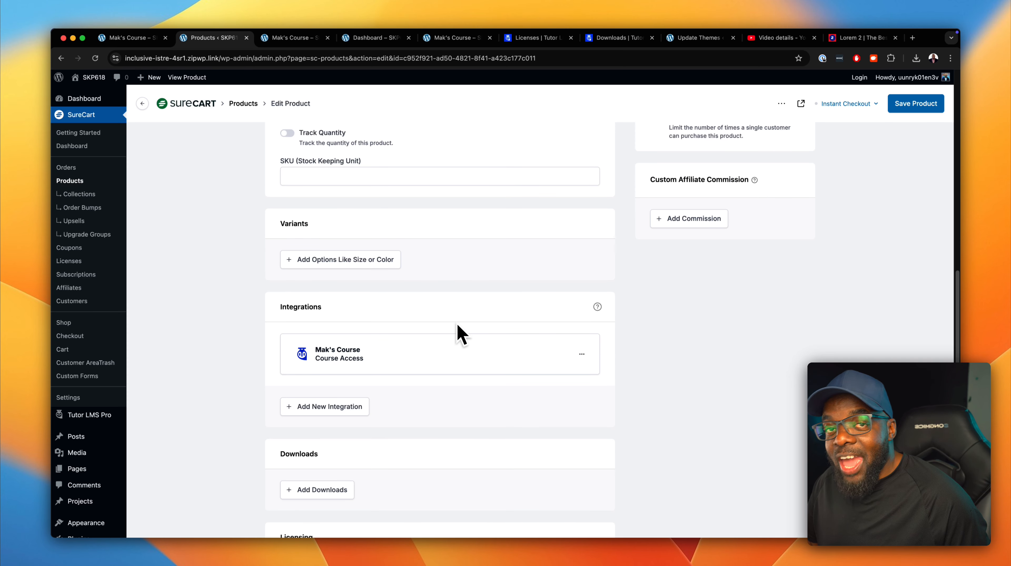
scroll(464, 333, "up", 4)
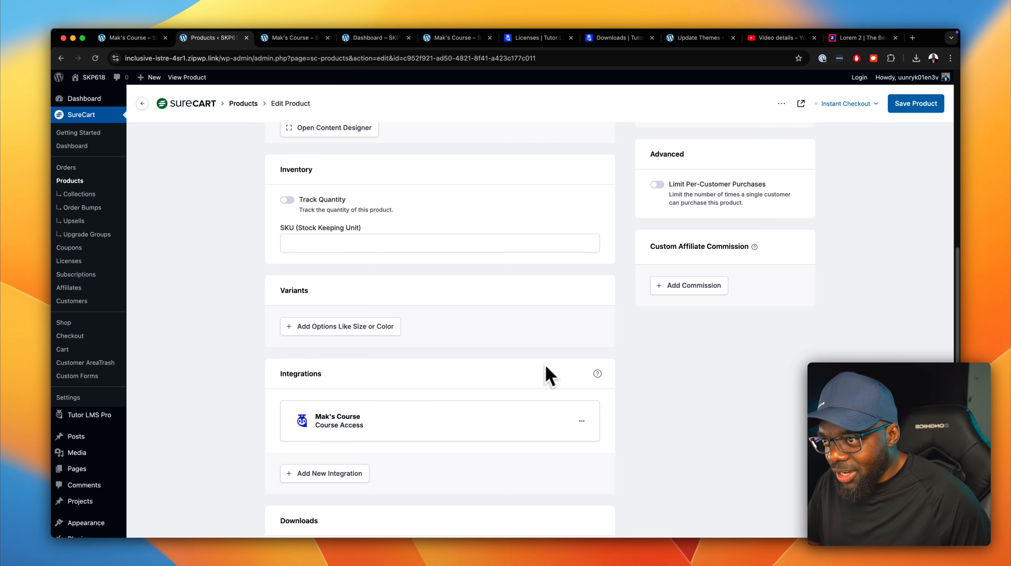
scroll(550, 375, "up", 15)
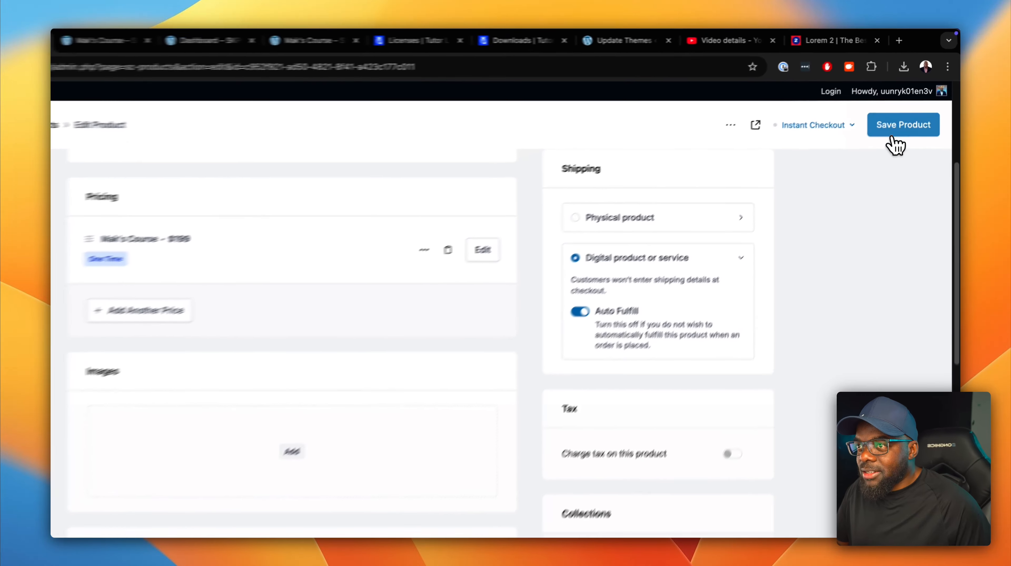
left_click(916, 104)
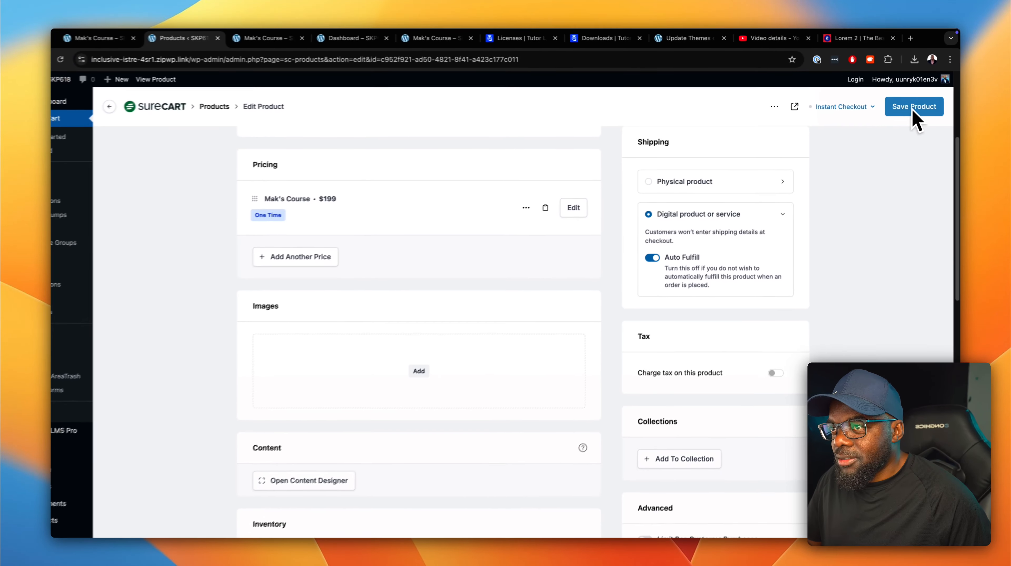
Publish the product's instant checkout page and save the product.
scroll(752, 322, "up", 5)
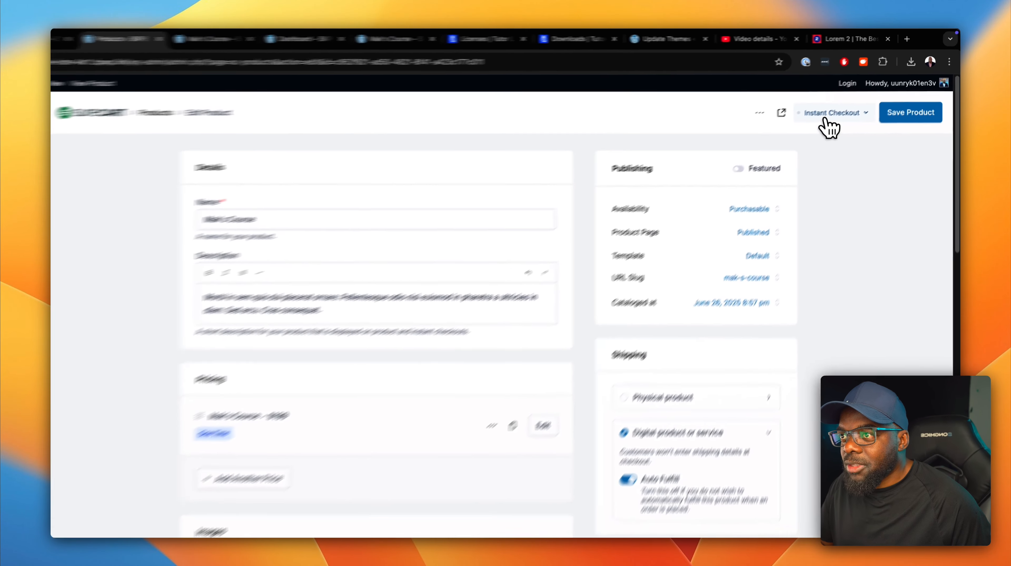
left_click(842, 104)
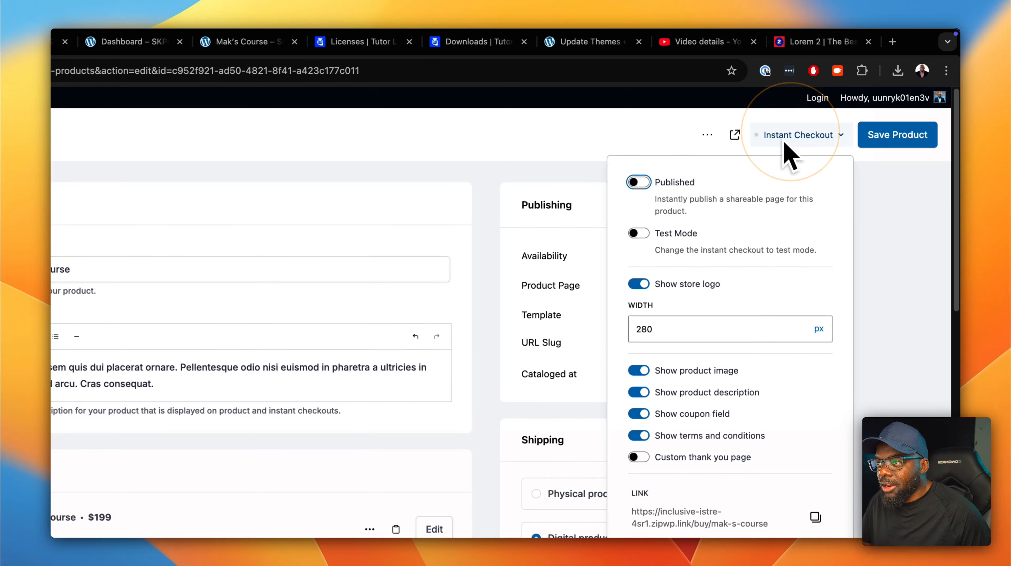
left_click(639, 183)
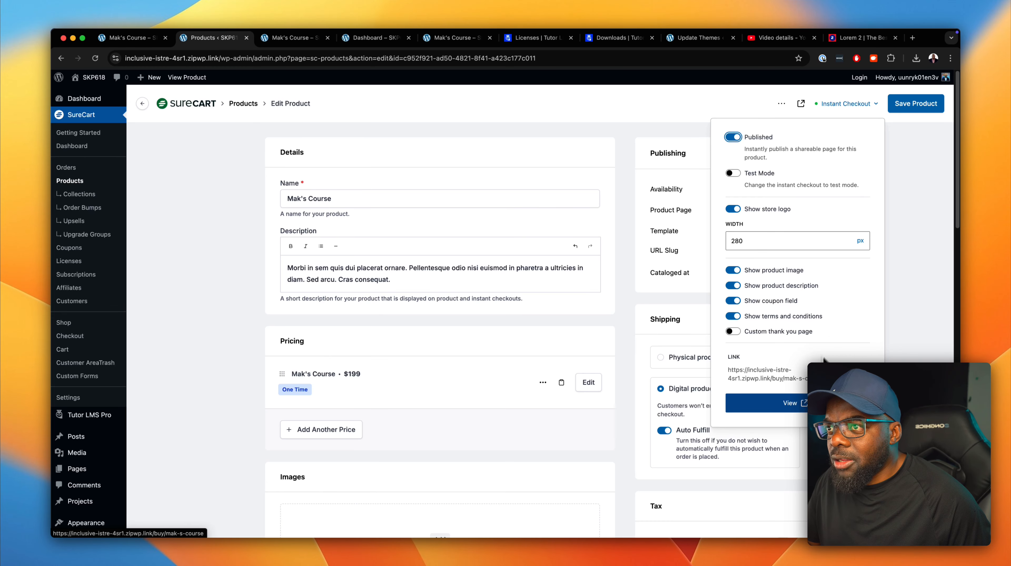
left_click(908, 103)
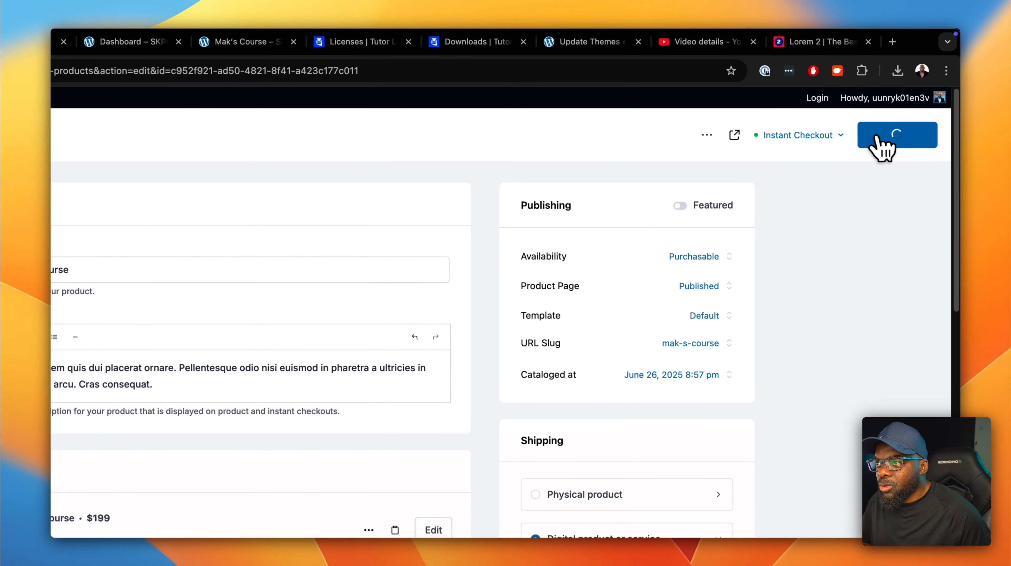
View the published "Mak's Course" product page down to its related products and close it.
left_click(834, 139)
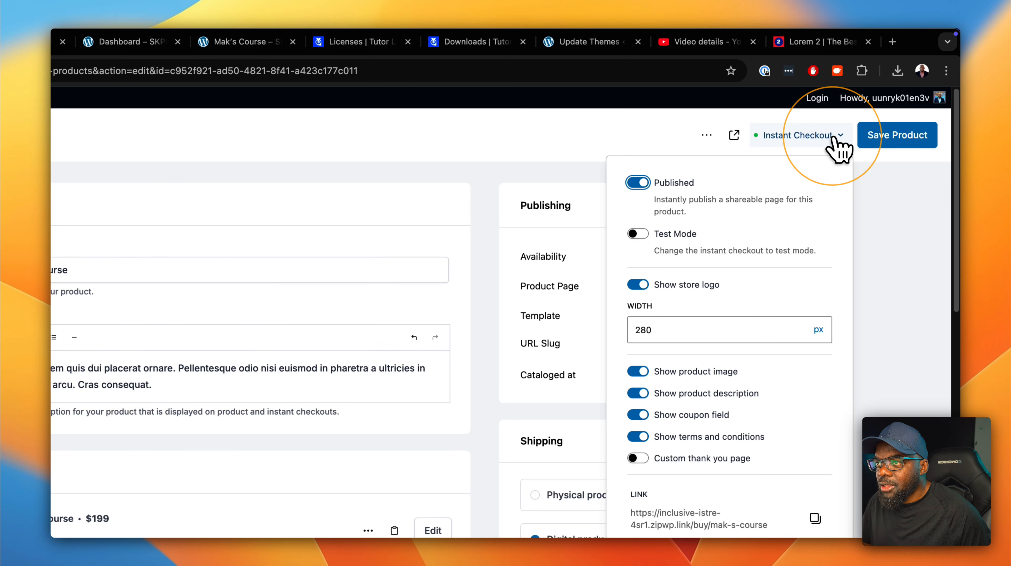
left_click(735, 134)
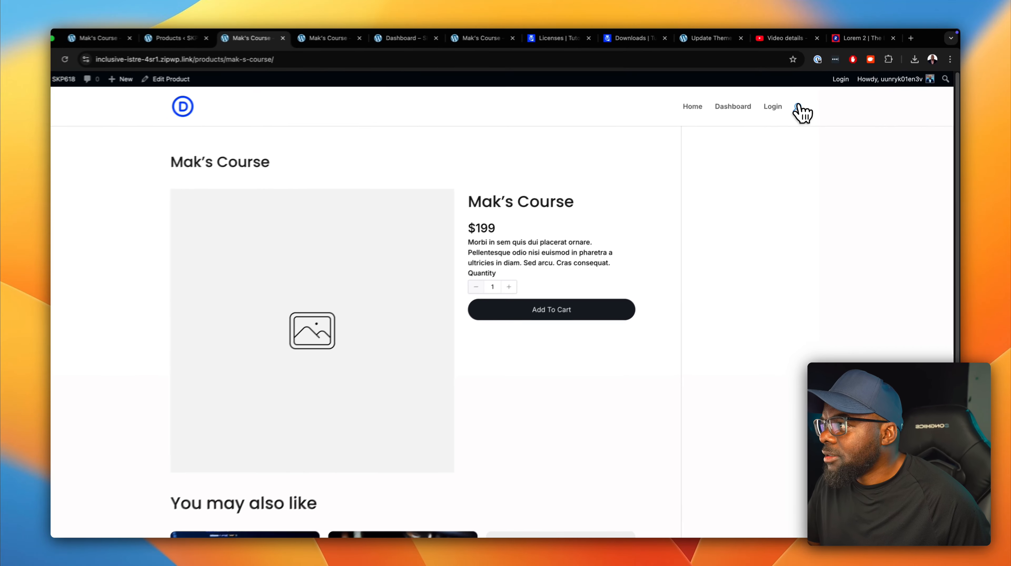
scroll(707, 214, "down", 6)
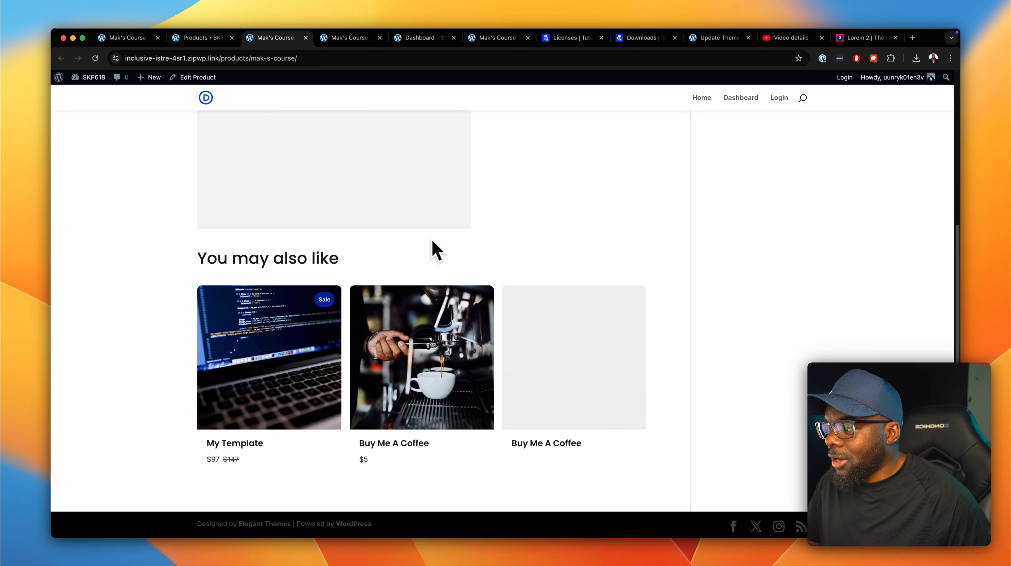
scroll(403, 232, "up", 4)
scroll(286, 139, "up", 2)
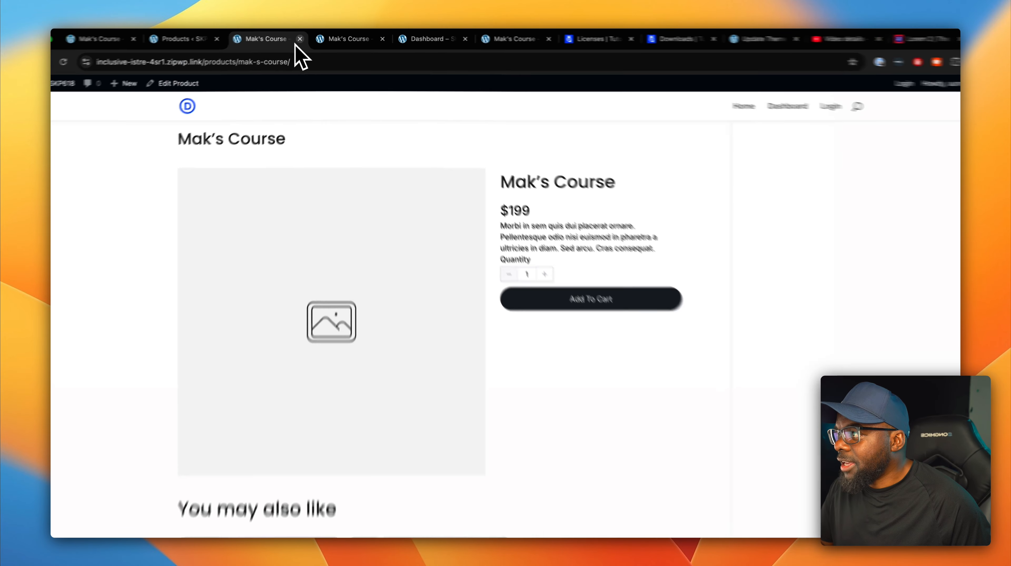
left_click(306, 38)
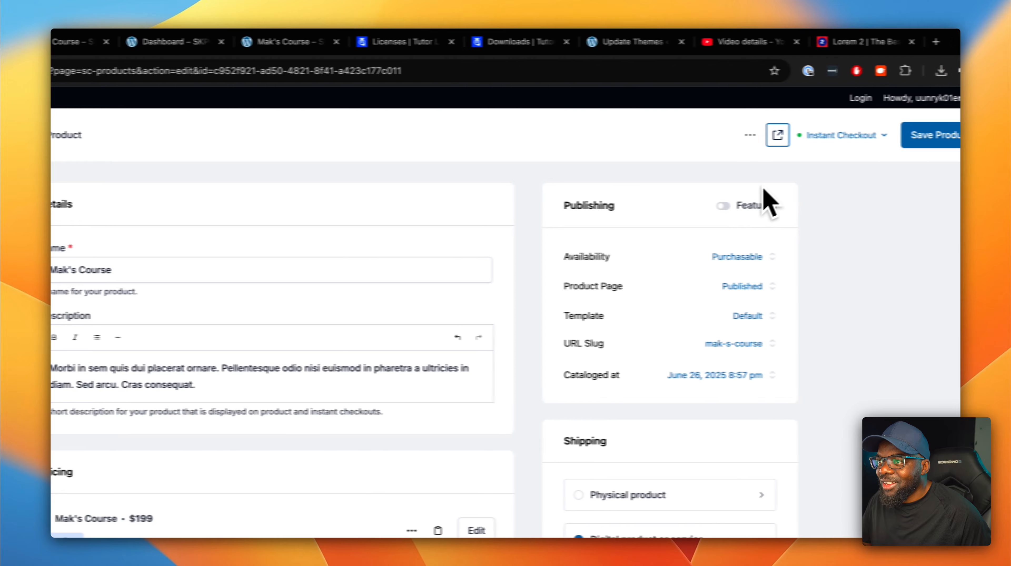
Copy the product's instant checkout link, open it to check the checkout page, and return to the product editor.
left_click(832, 138)
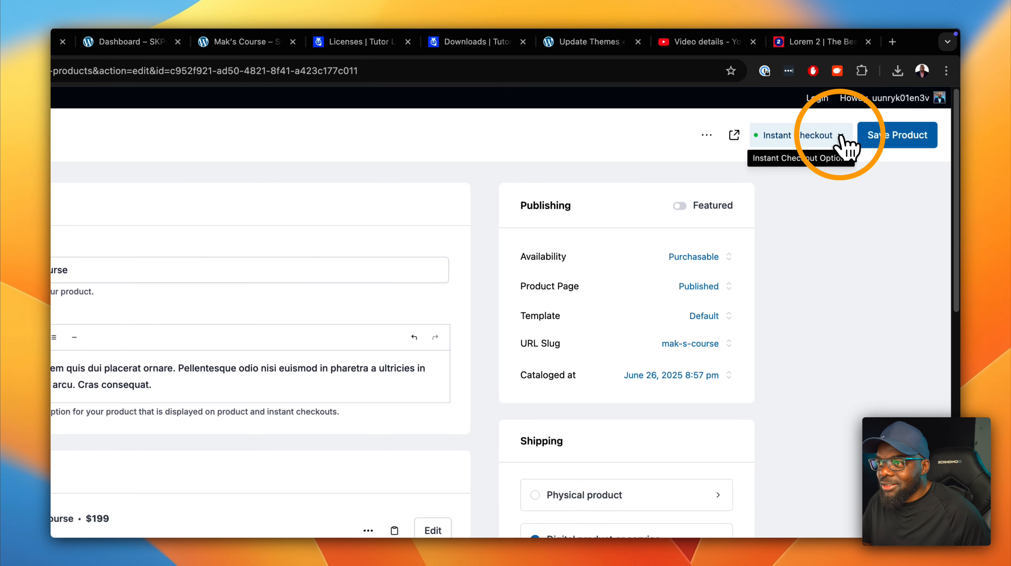
scroll(690, 397, "down", 5)
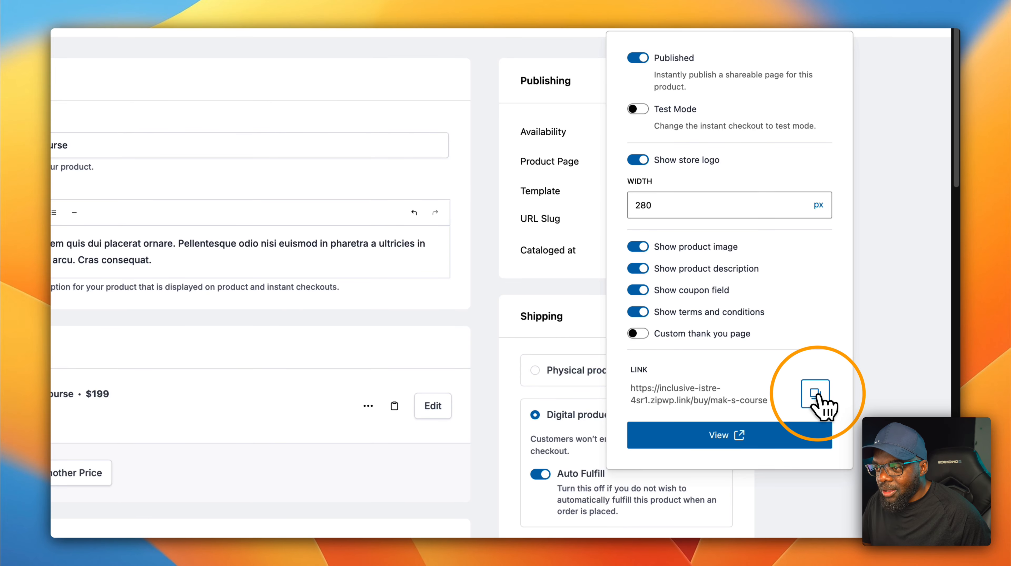
scroll(599, 129, "up", 3)
left_click(491, 77)
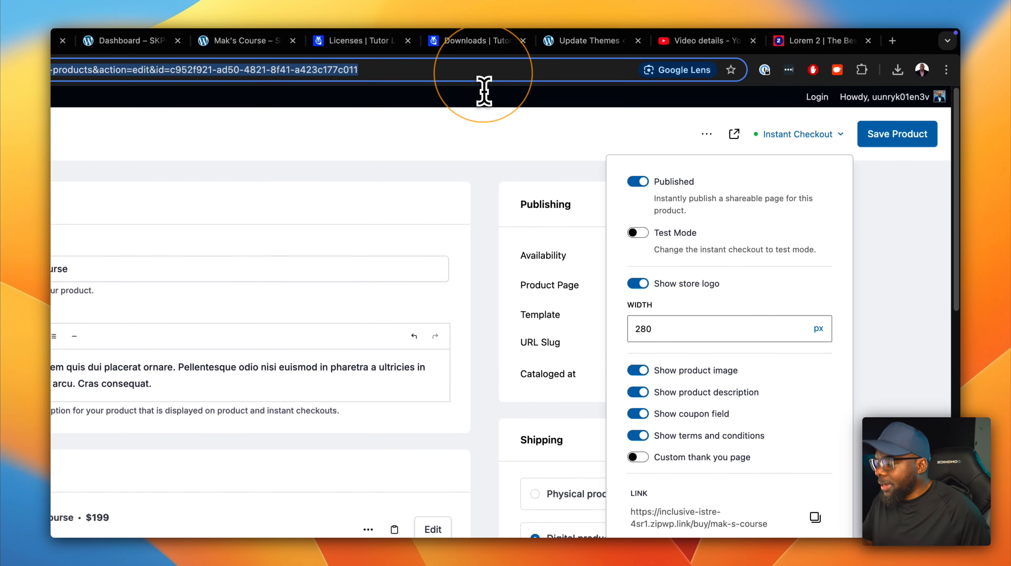
type("https://inclusive-istre-4sr1.zipwp.link/buy/mak-s-course")
key("Return")
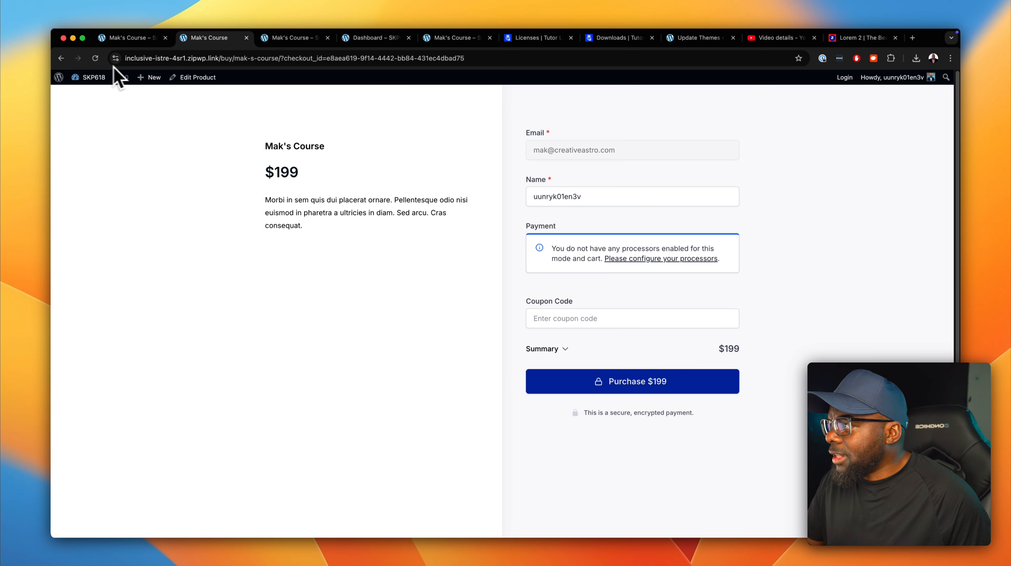
left_click(62, 59)
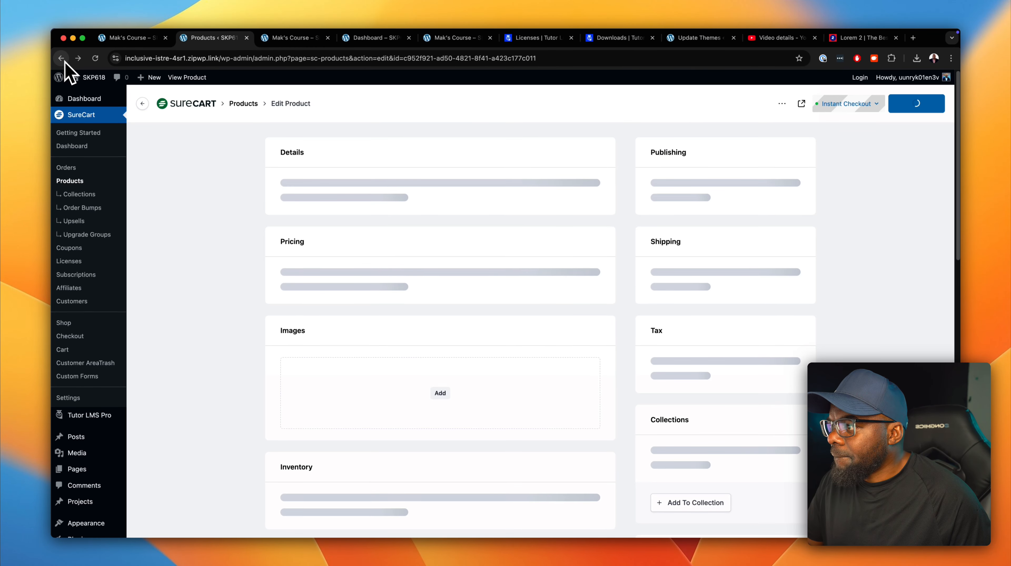
Add the laptop code image pexels-negativespace-34600.jpg from the media library as the product image and save the product.
scroll(397, 313, "down", 7)
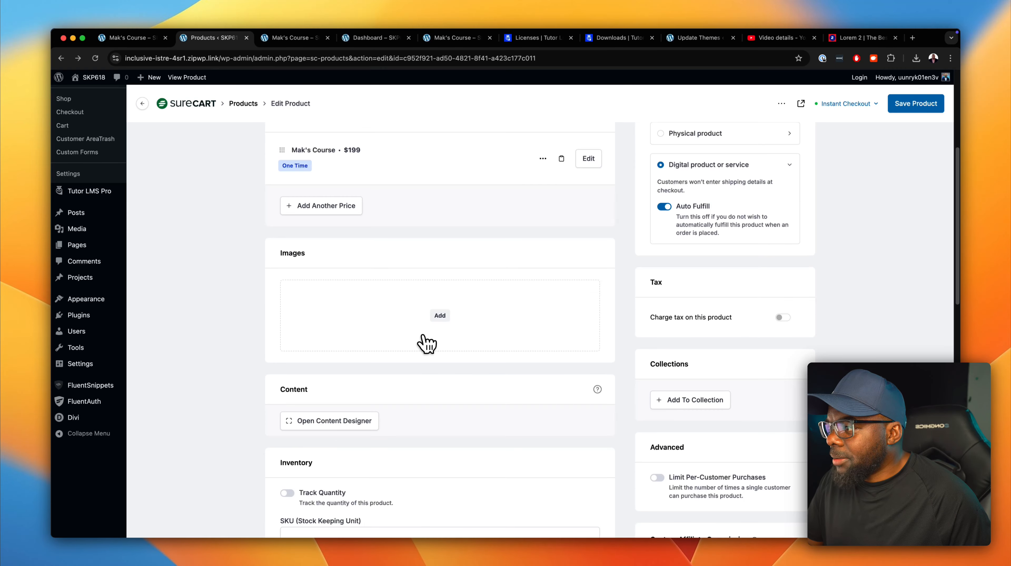
left_click(430, 315)
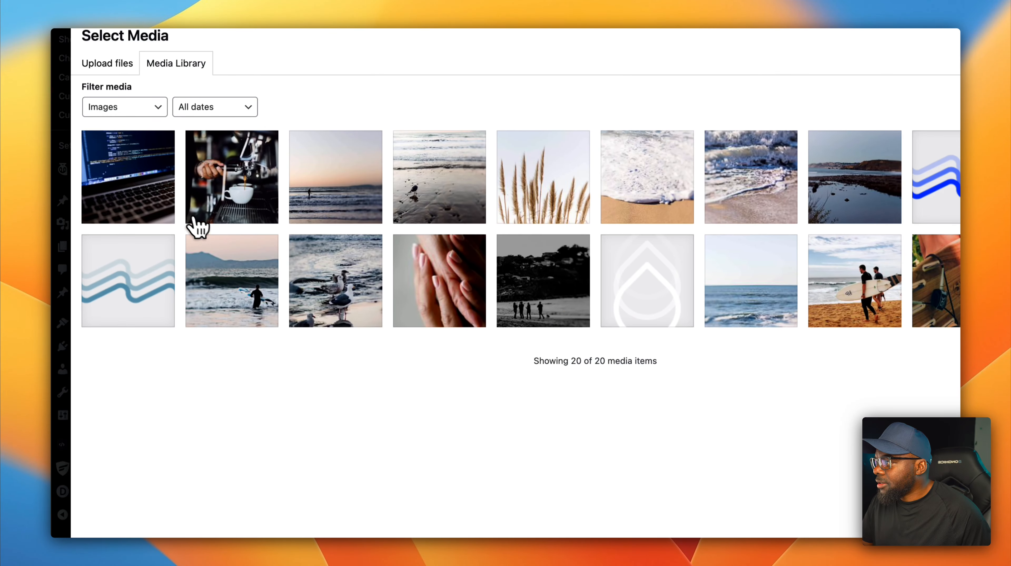
left_click(151, 195)
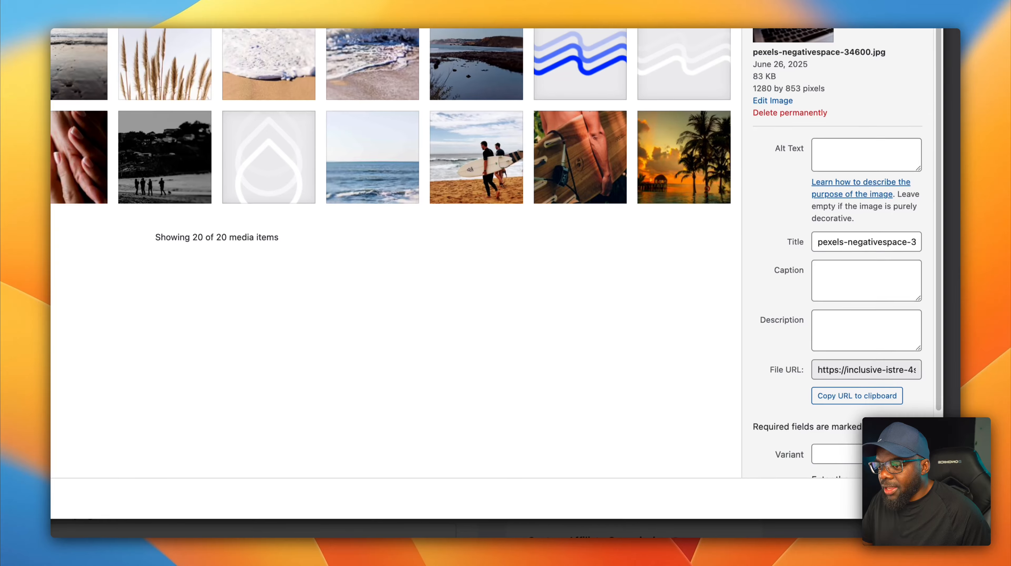
left_click(904, 500)
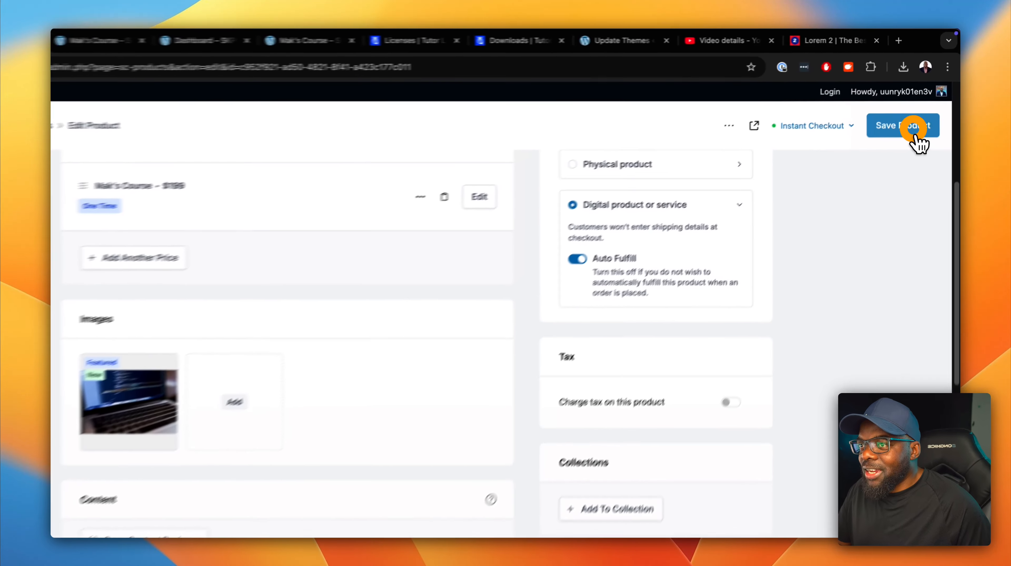
left_click(926, 108)
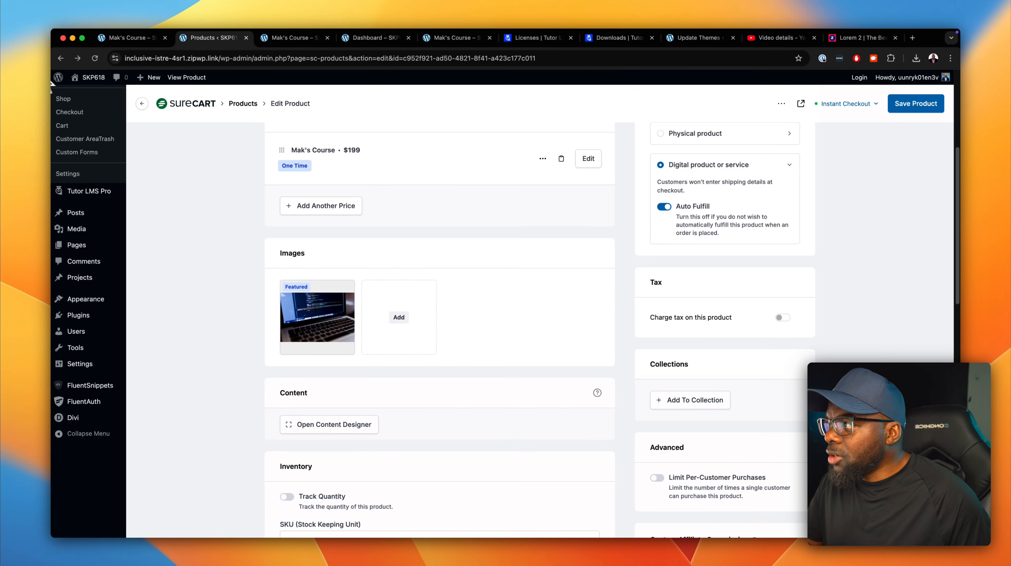
left_click(136, 38)
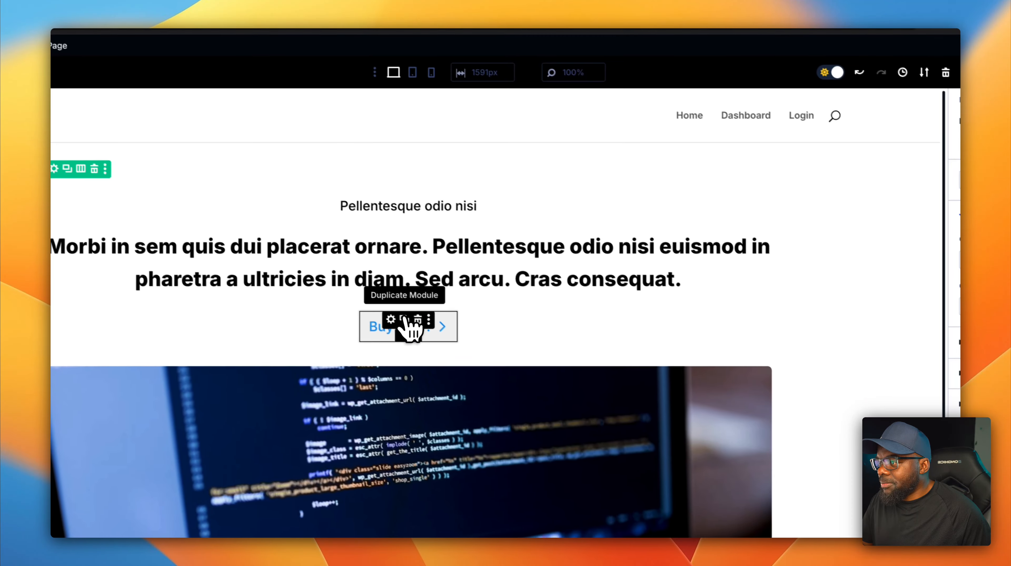
left_click(391, 320)
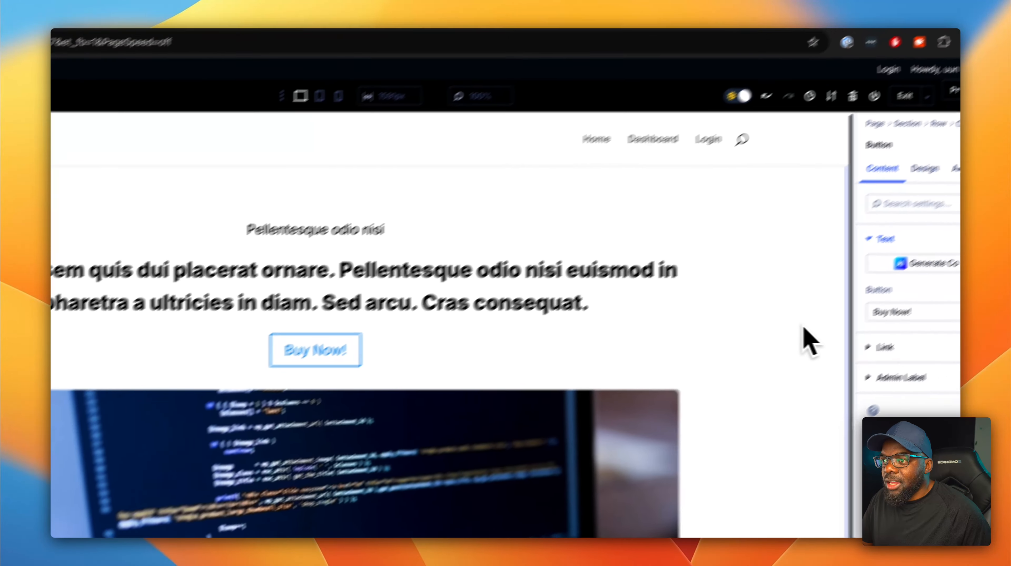
left_click(913, 347)
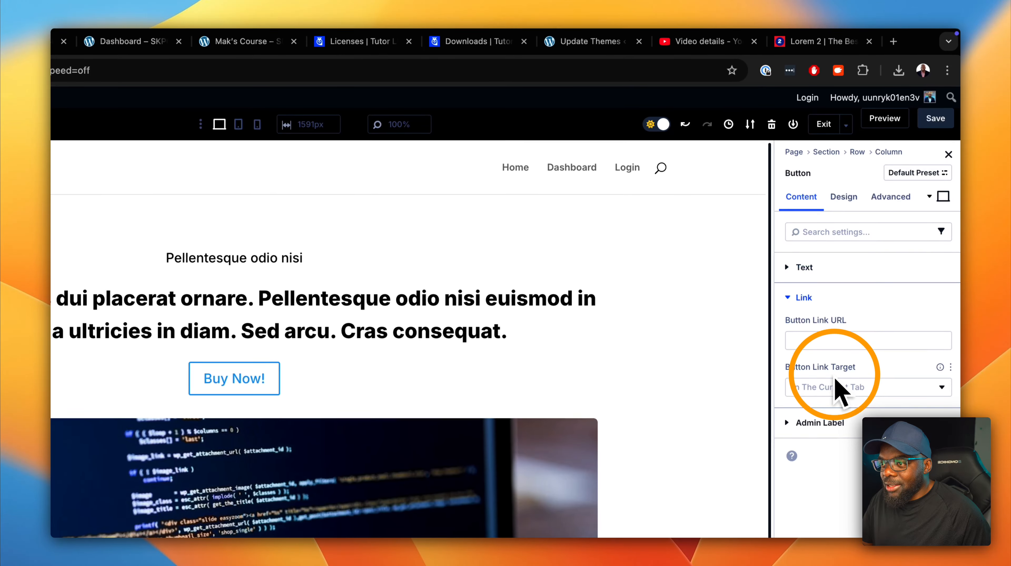
left_click(829, 341)
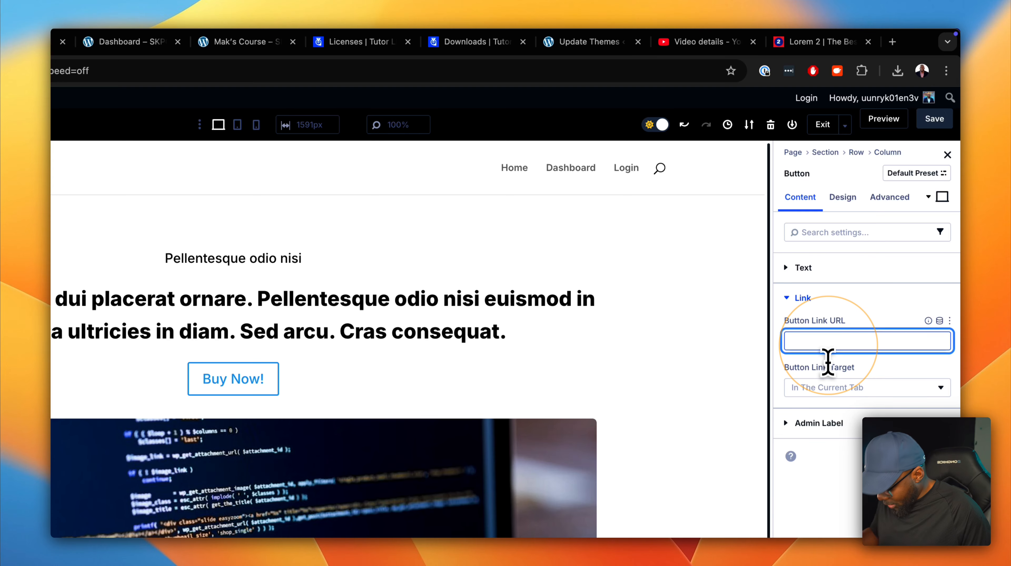
key("super+v")
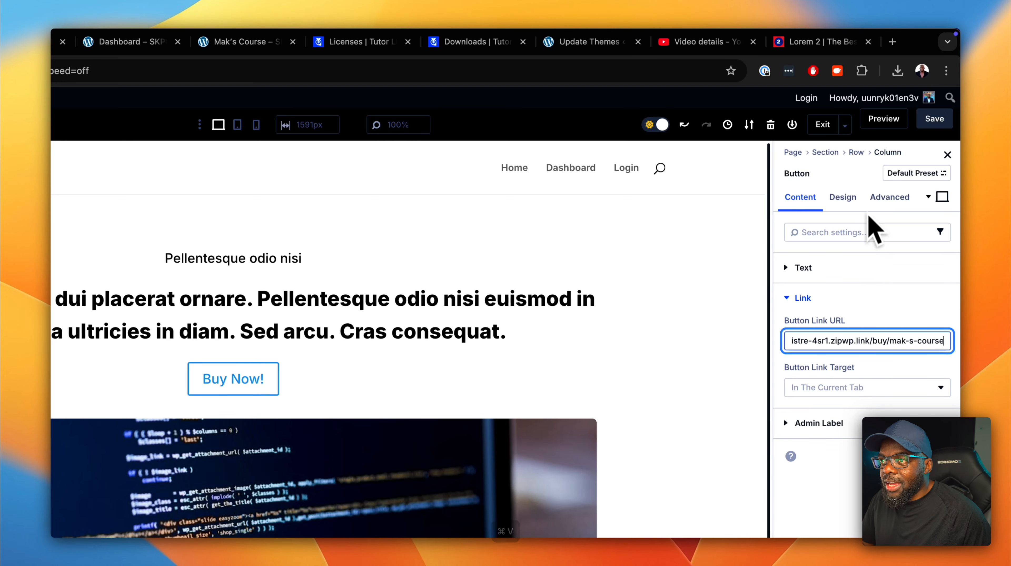
Save the sales page with its linked Buy Now! button and open a preview of it.
left_click(940, 123)
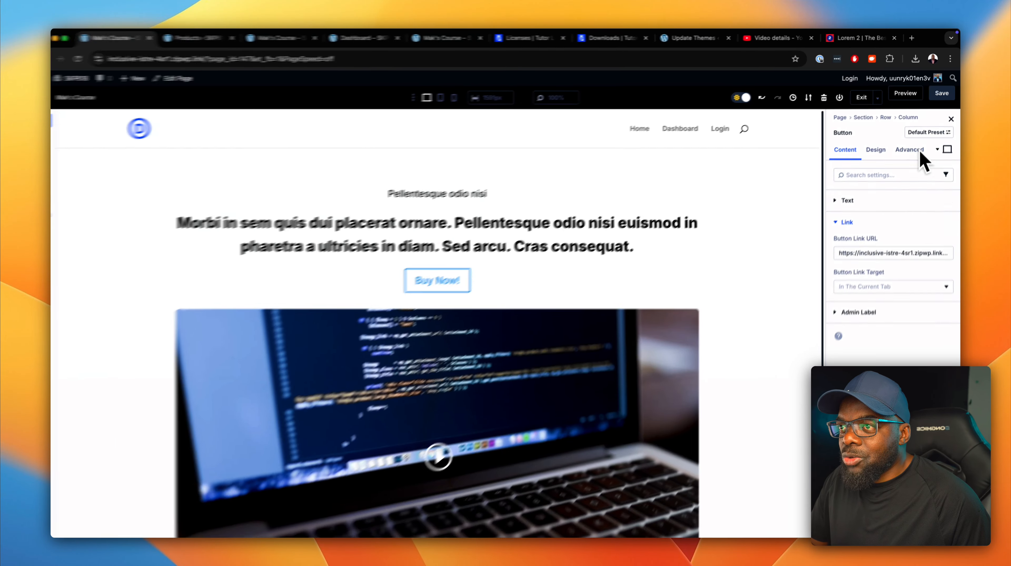
left_click(942, 93)
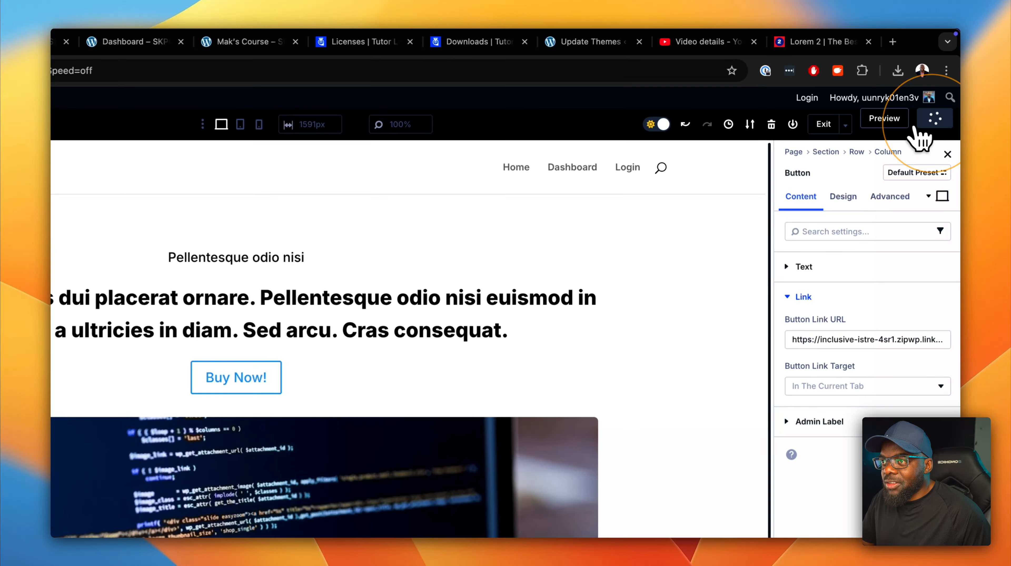
left_click(907, 96)
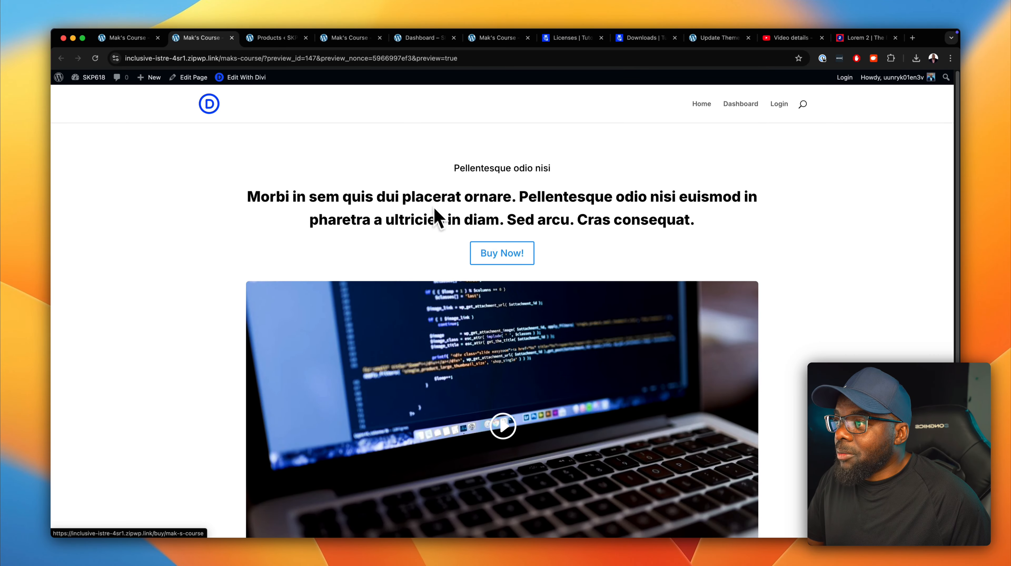
Review the previewed sales page, follow Buy Now! to the Mak's Course checkout, and try the $199 purchase.
scroll(753, 337, "down", 3)
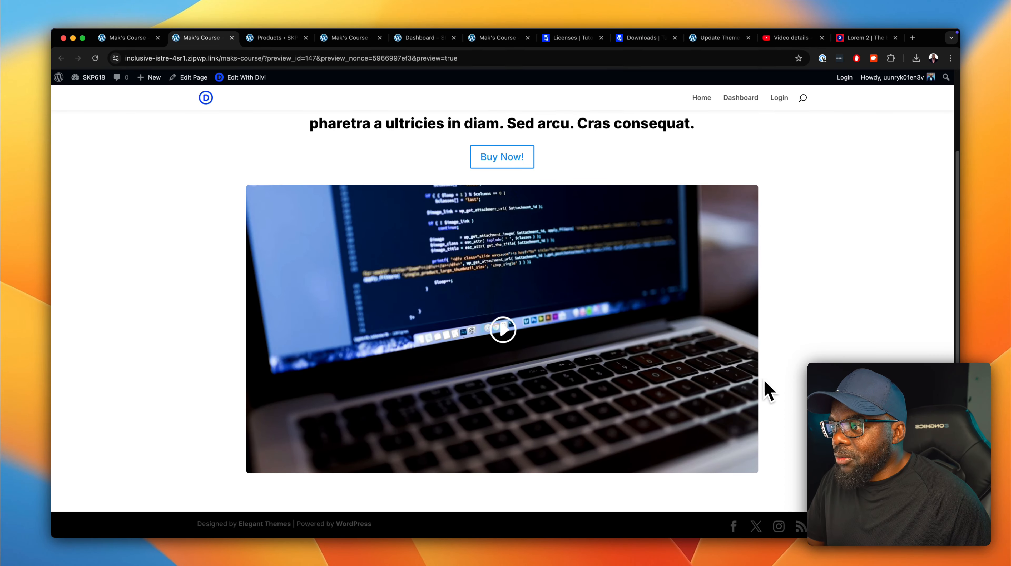
scroll(769, 391, "up", 3)
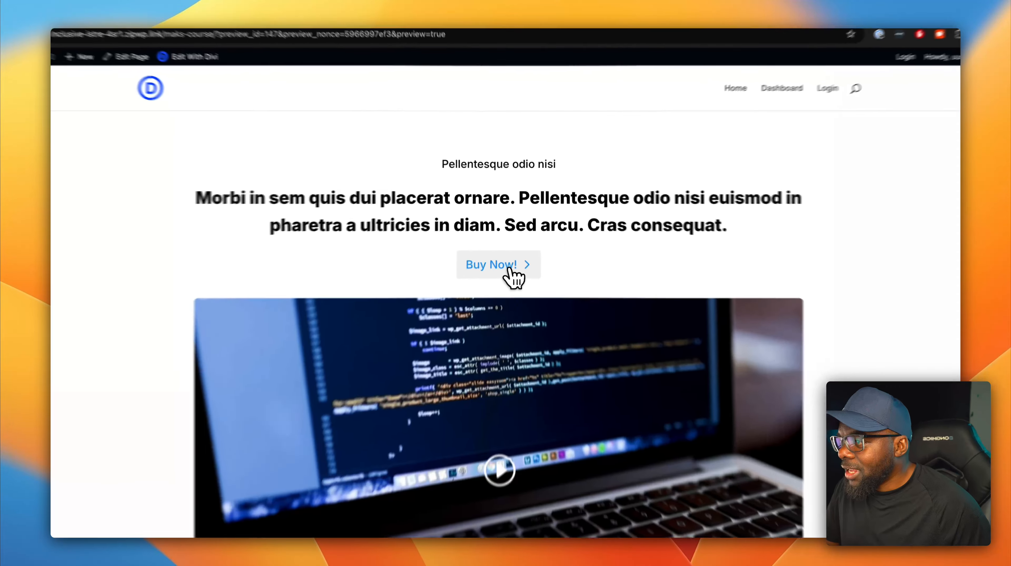
left_click(512, 257)
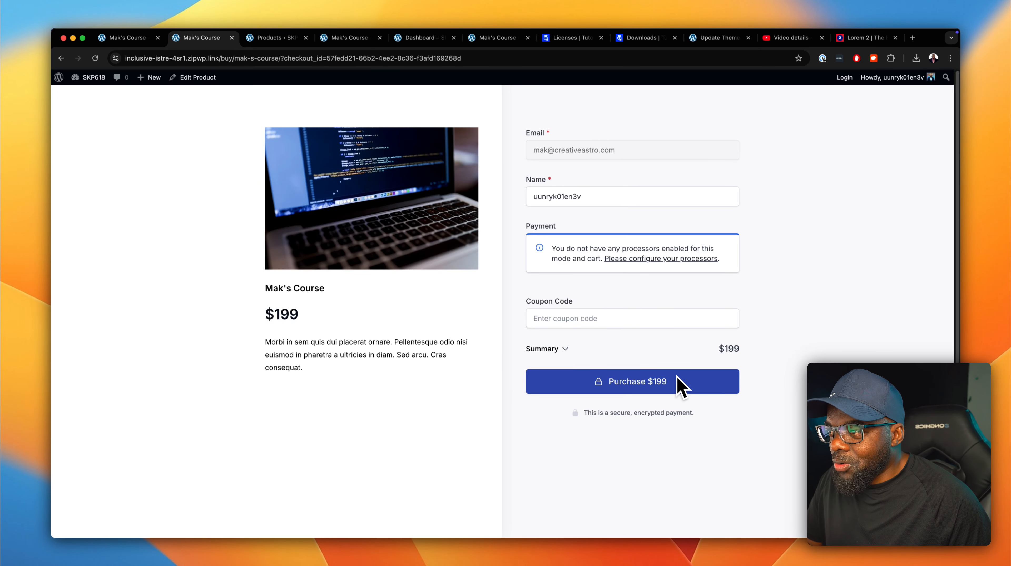
left_click(683, 382)
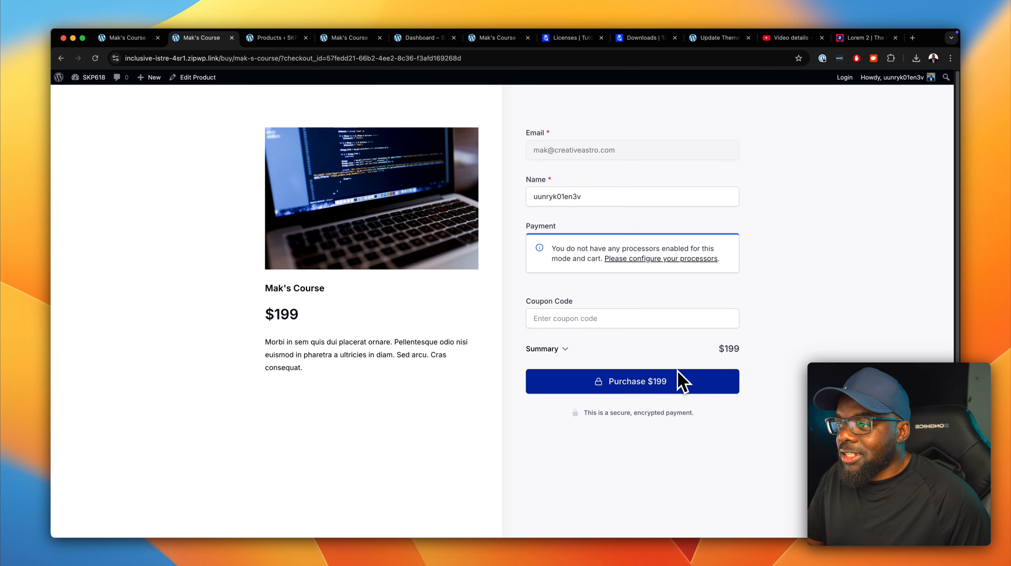
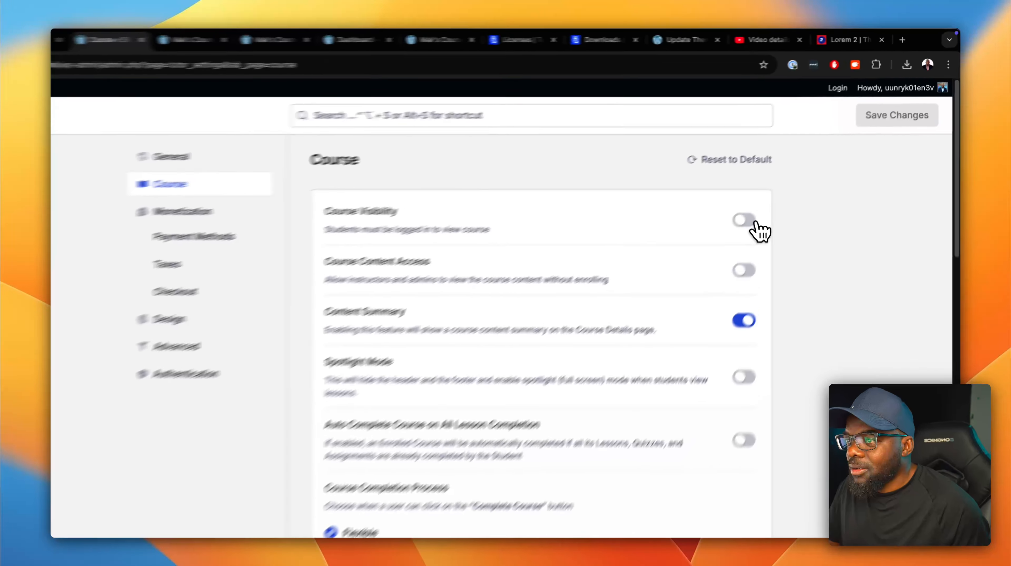
Enable Course Visibility, Spotlight Mode and Course Retake in the Tutor LMS course settings.
left_click(783, 186)
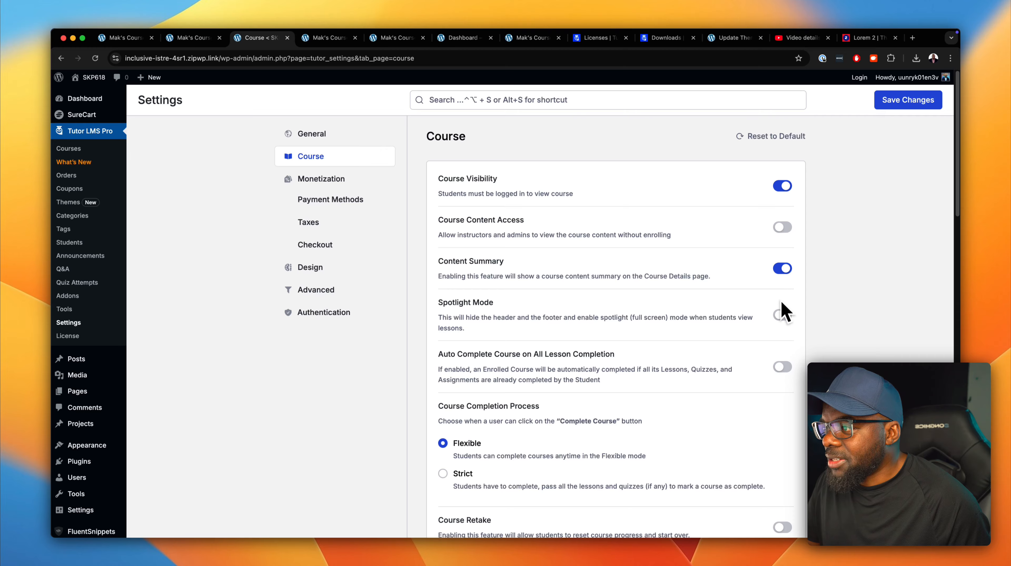
scroll(781, 302, "down", 2)
left_click(783, 273)
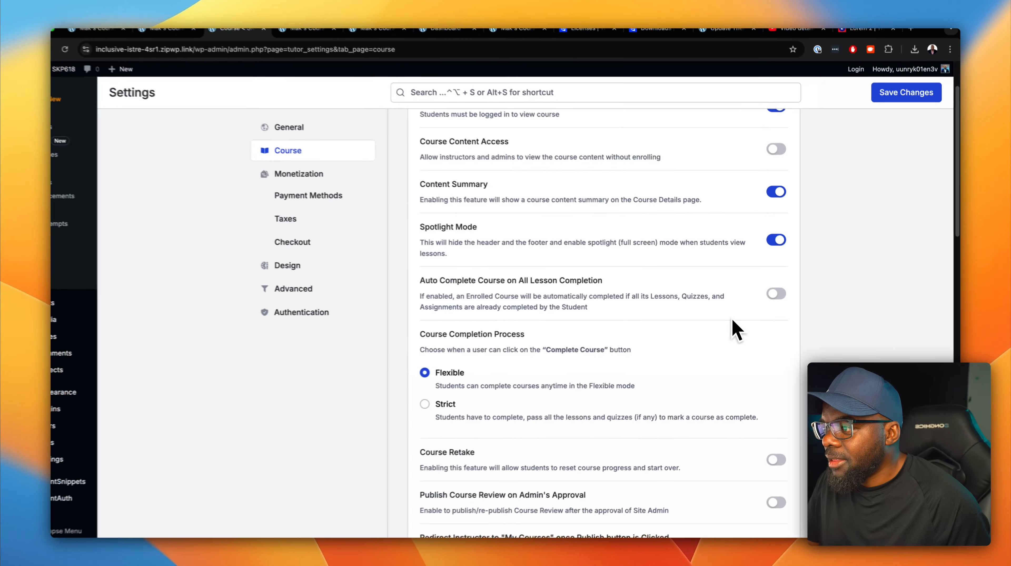
scroll(674, 313, "down", 3)
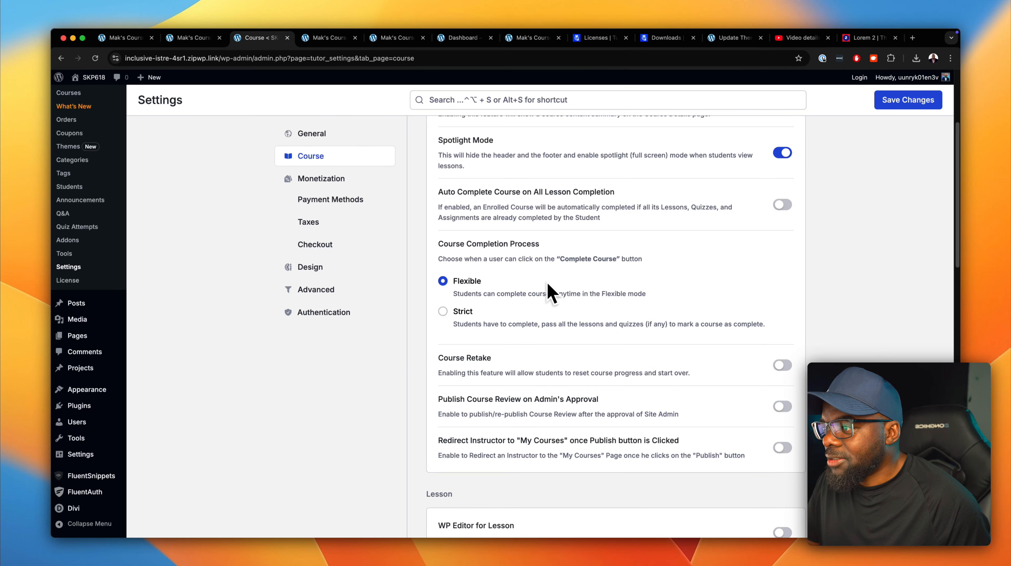
scroll(539, 293, "down", 2)
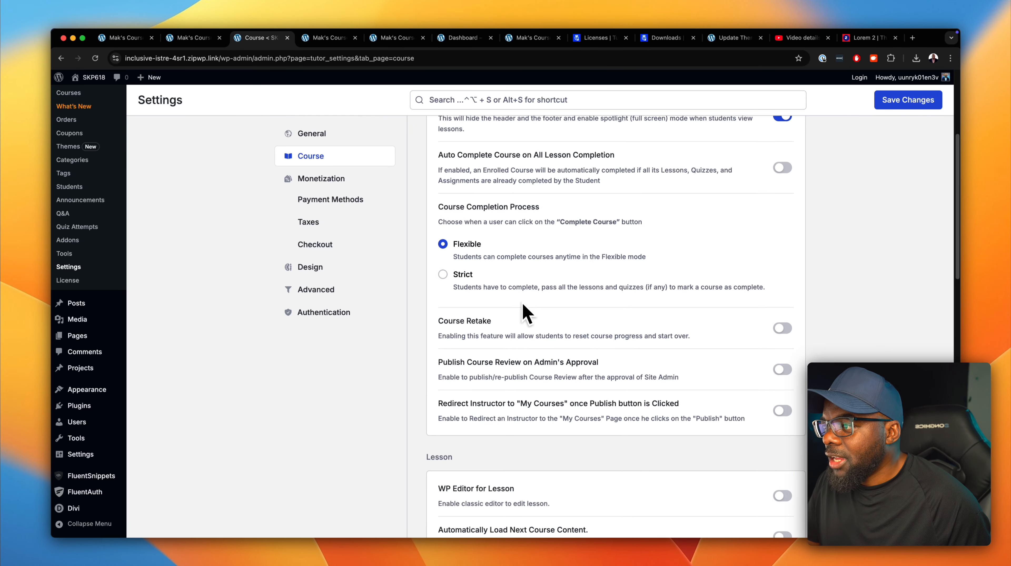
left_click(777, 332)
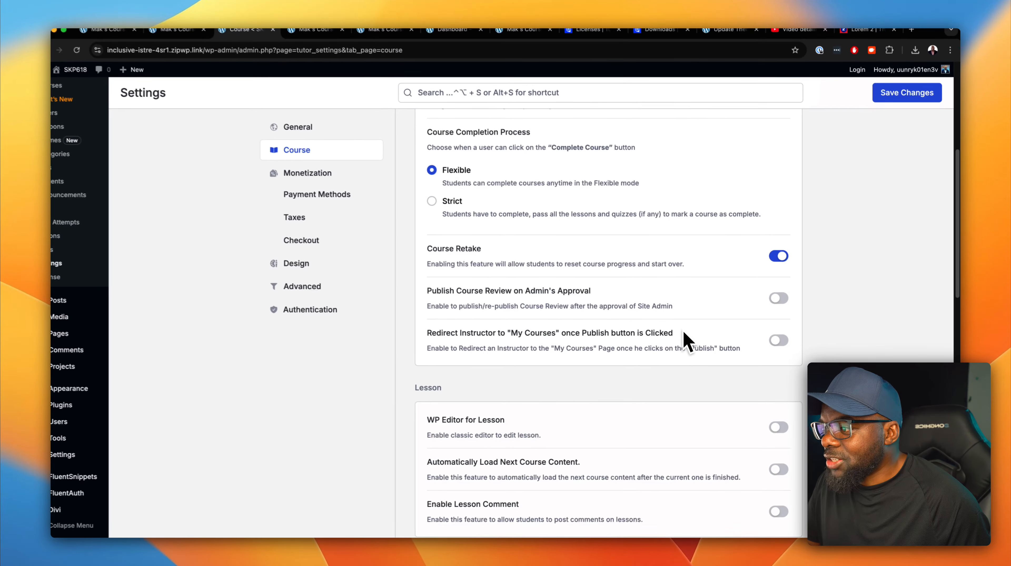
Enable WP Editor for Lesson in the lesson section of the course settings.
scroll(688, 335, "down", 3)
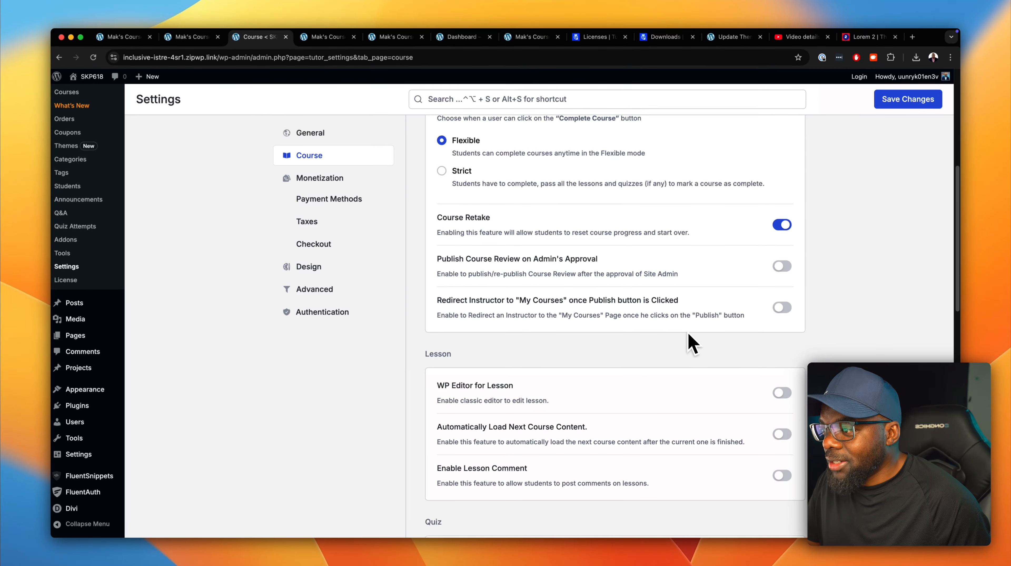
scroll(692, 343, "down", 2)
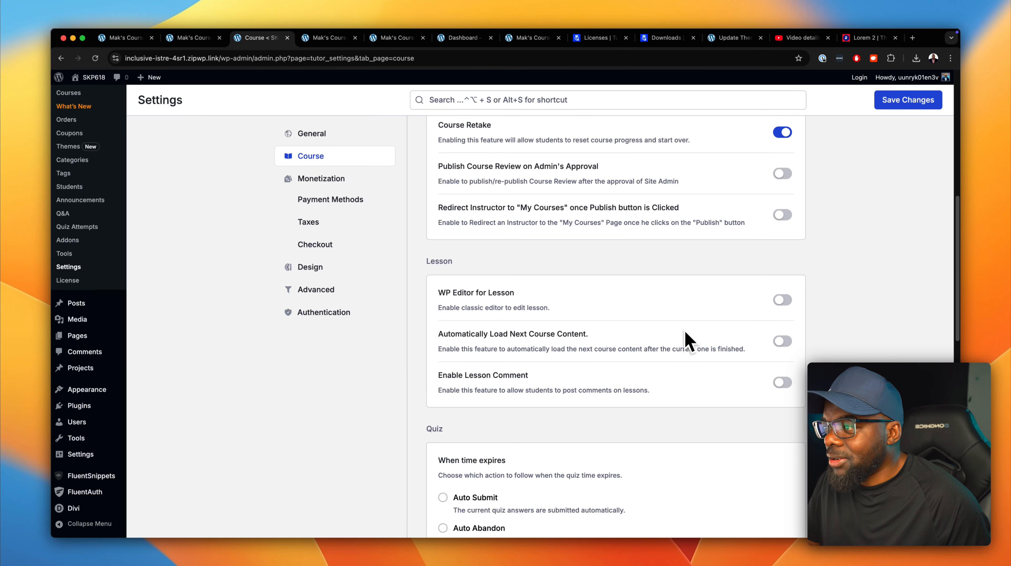
scroll(682, 335, "down", 2)
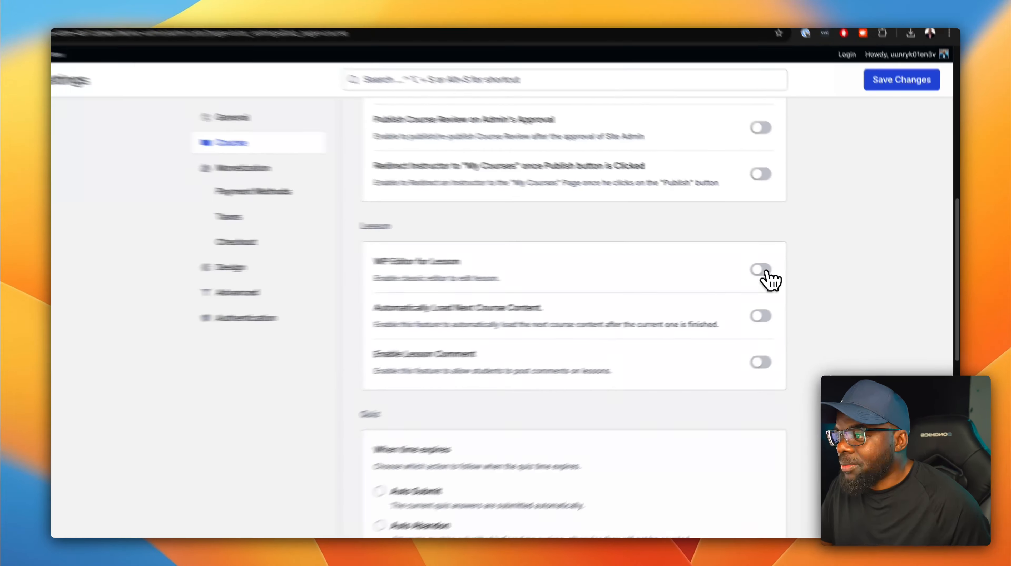
left_click(781, 270)
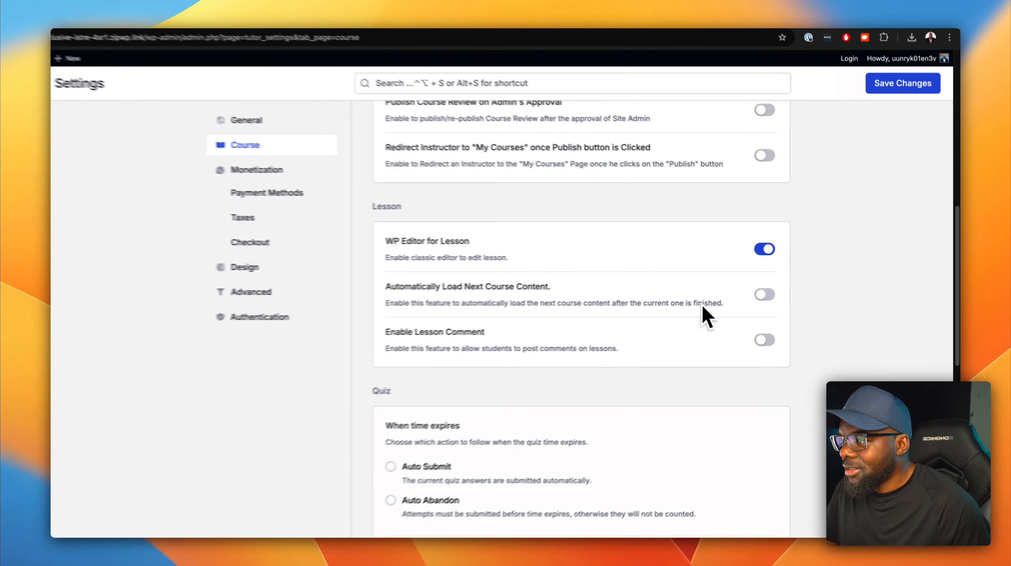
Enable Use Tutor Player for YouTube in the video section and save the course settings.
scroll(696, 309, "down", 5)
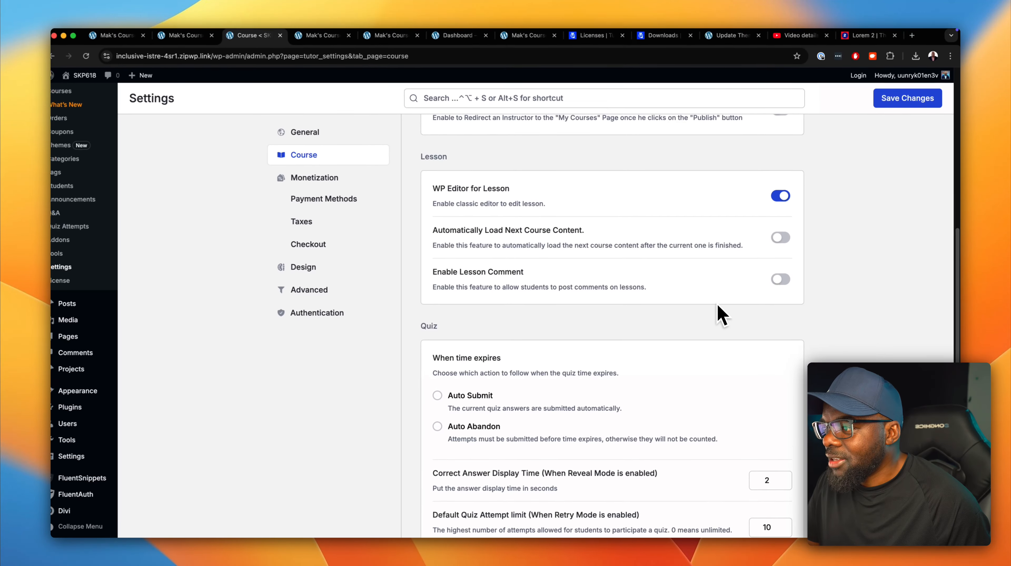
scroll(723, 316, "down", 5)
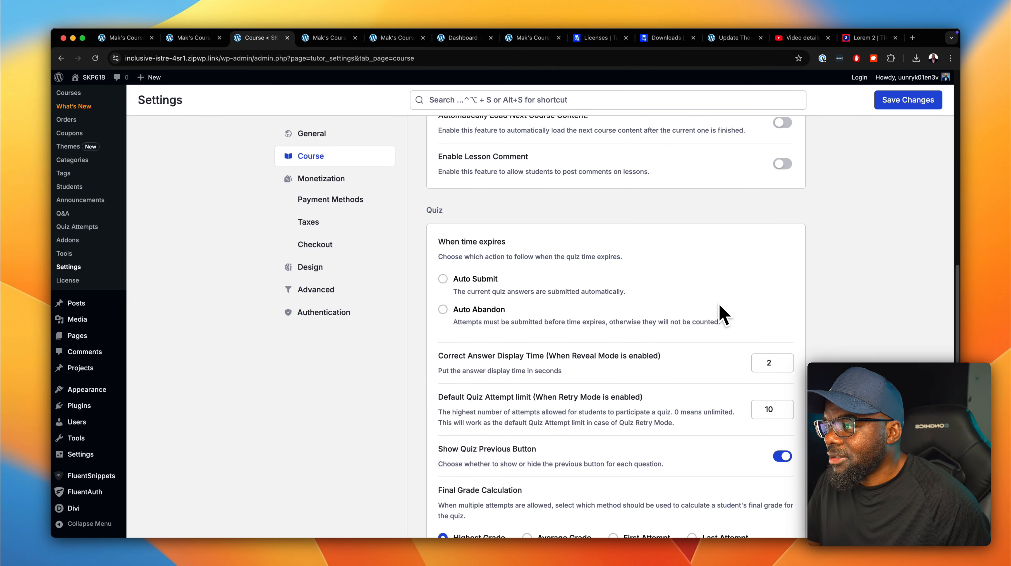
scroll(722, 315, "down", 10)
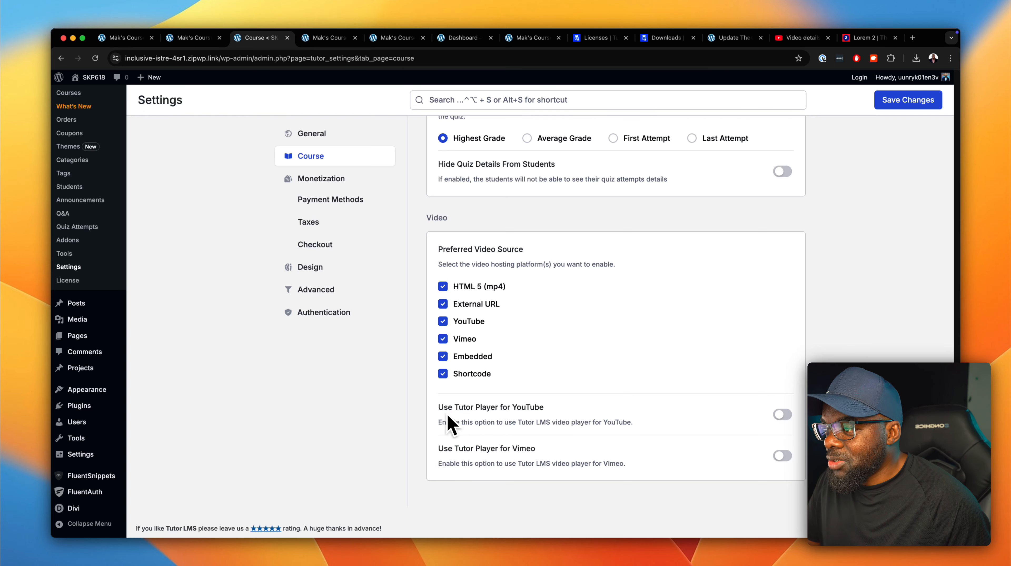
left_click(779, 416)
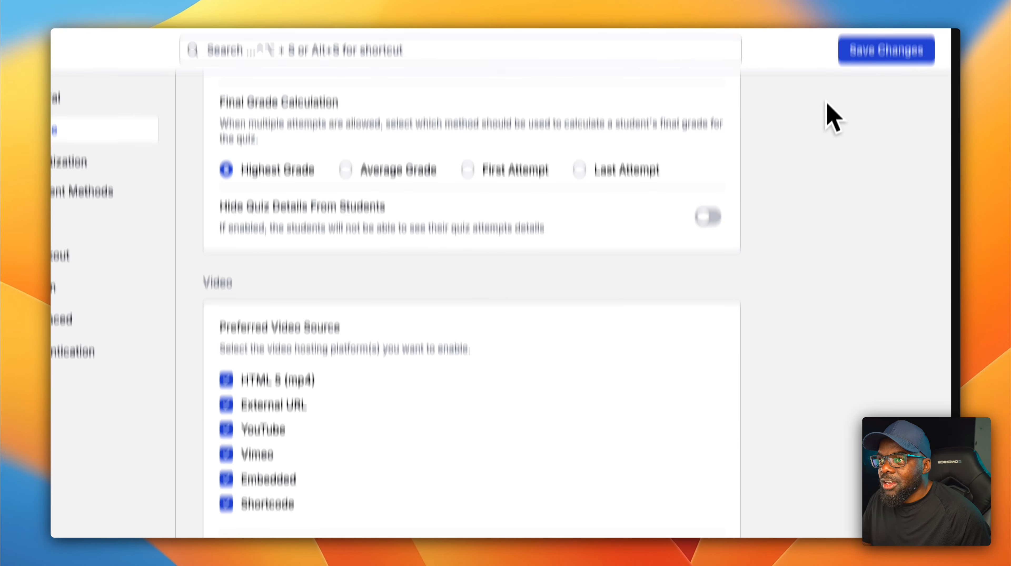
left_click(872, 51)
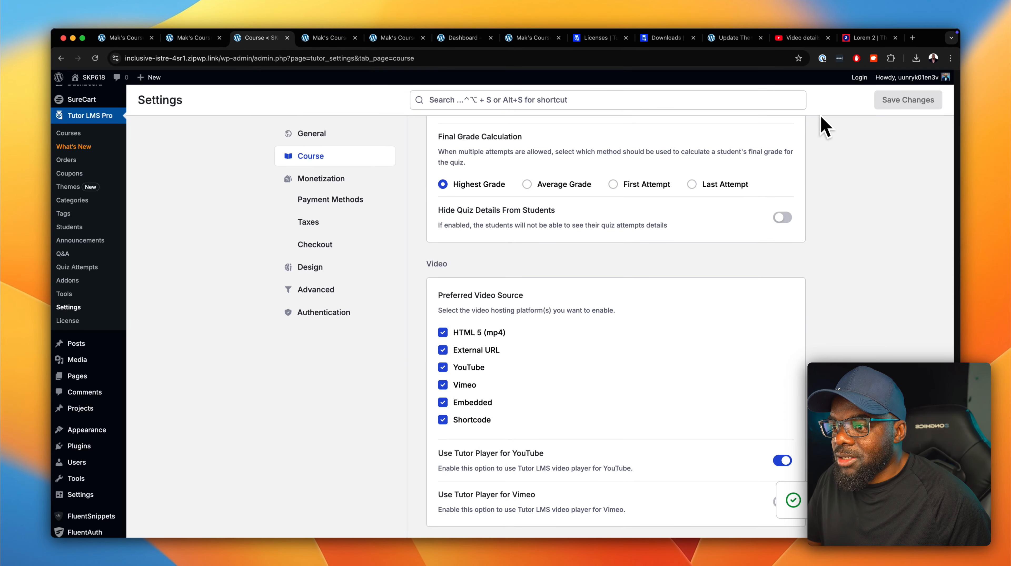
scroll(323, 226, "up", 10)
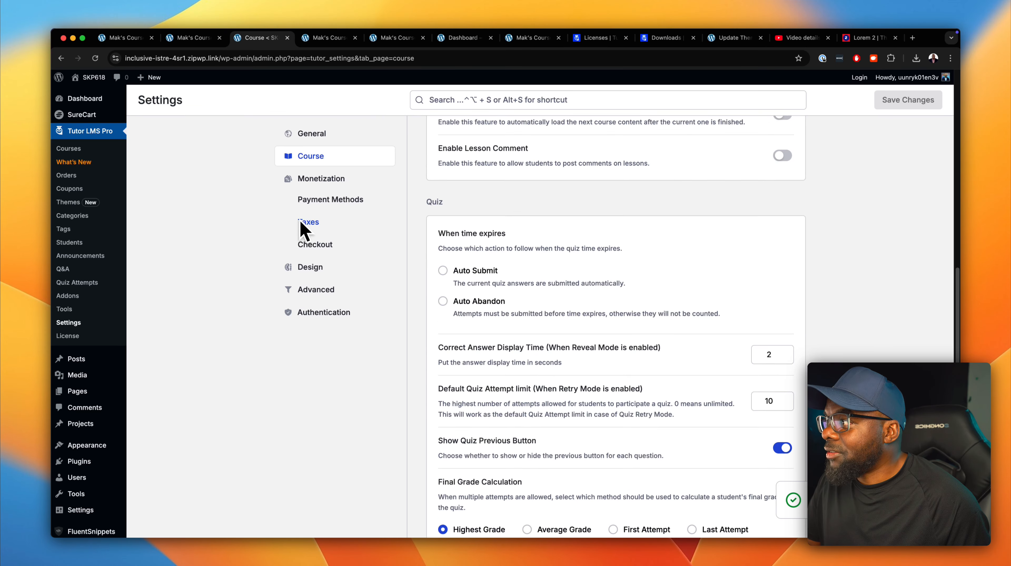
scroll(303, 228, "up", 10)
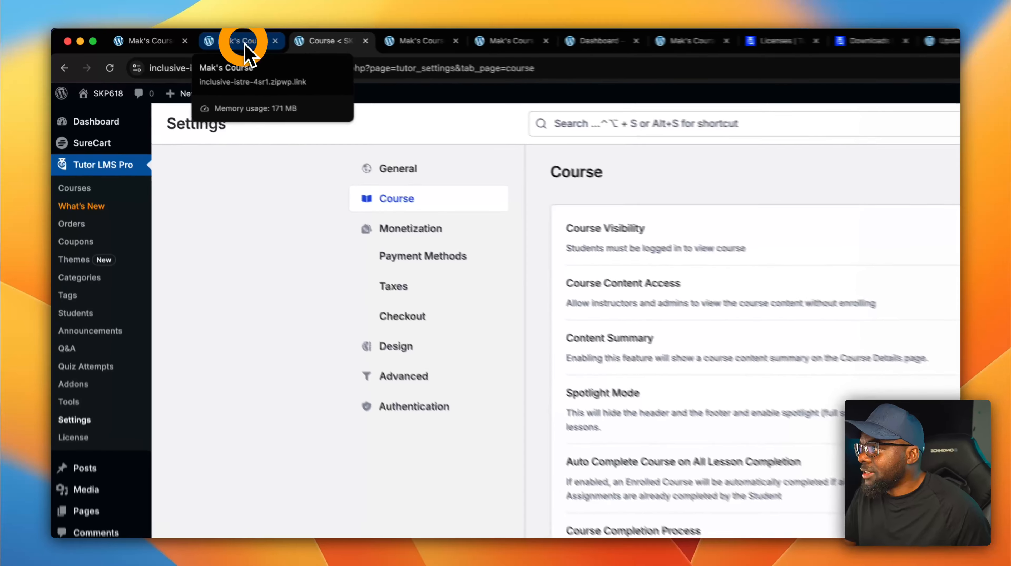
left_click(190, 40)
left_click(342, 45)
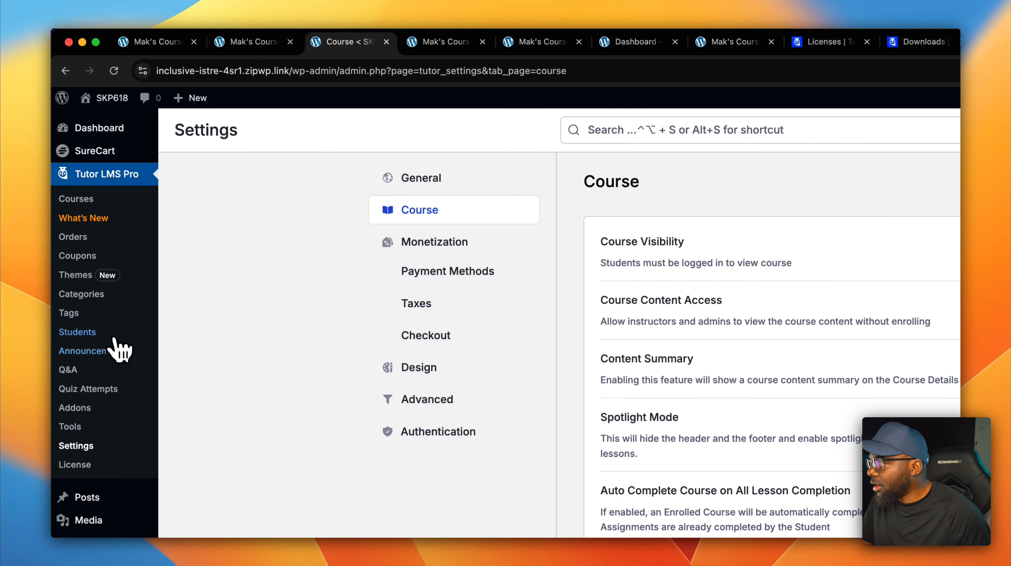
Open Mak's Course from the Tutor LMS course list, enable its Public Course option, and update the course.
left_click(79, 199)
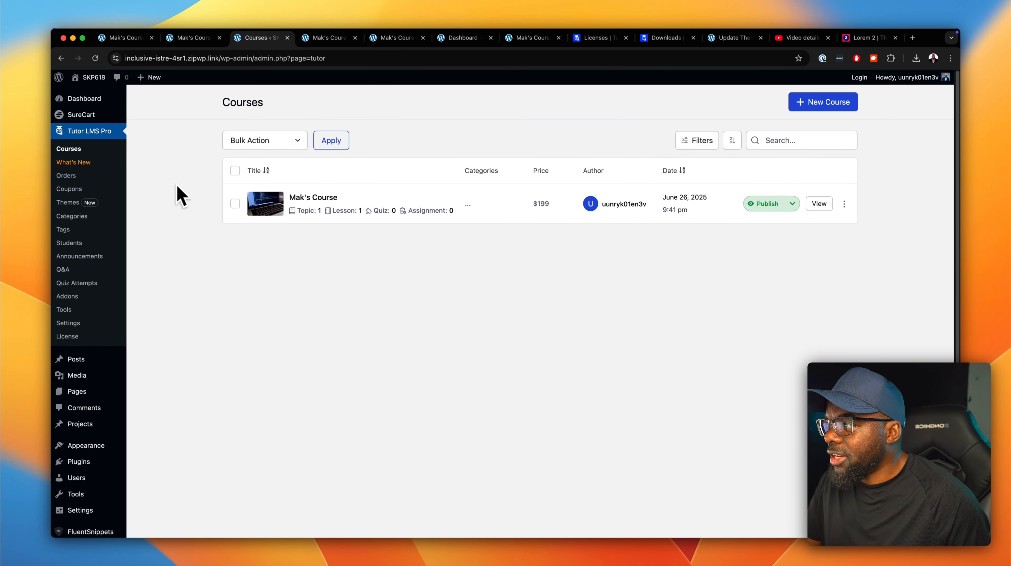
left_click(314, 197)
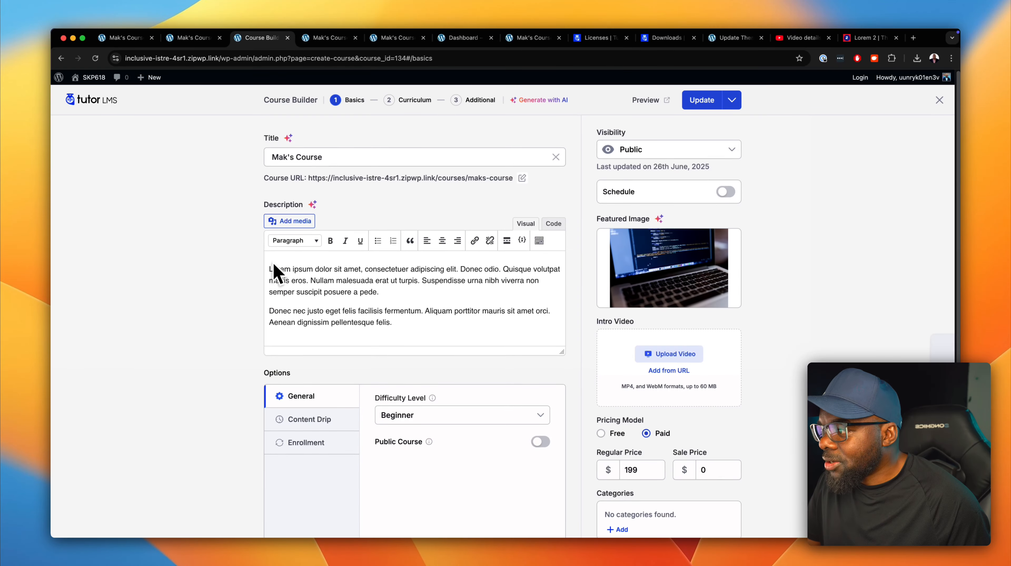
scroll(273, 287, "down", 2)
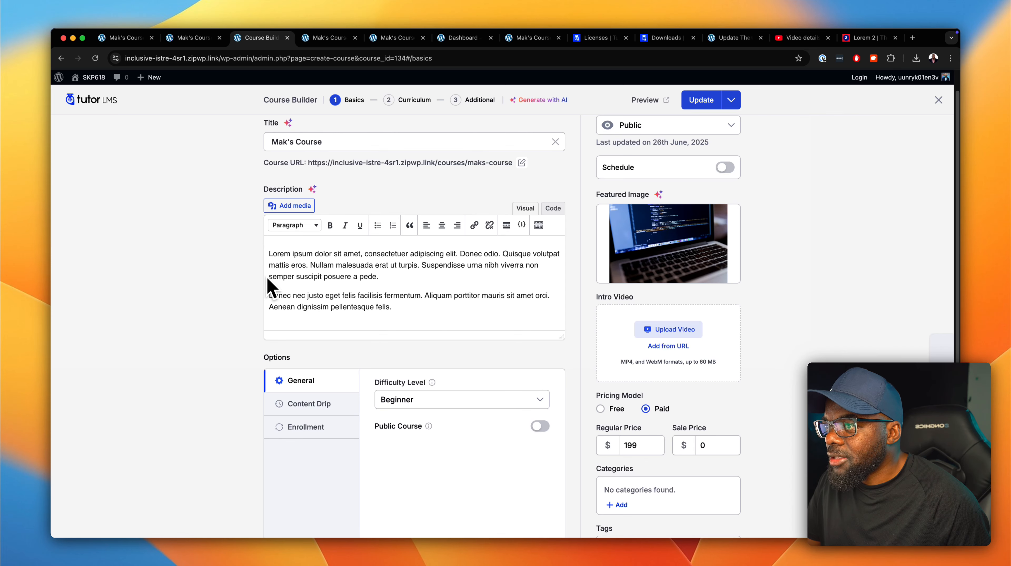
scroll(268, 286, "down", 5)
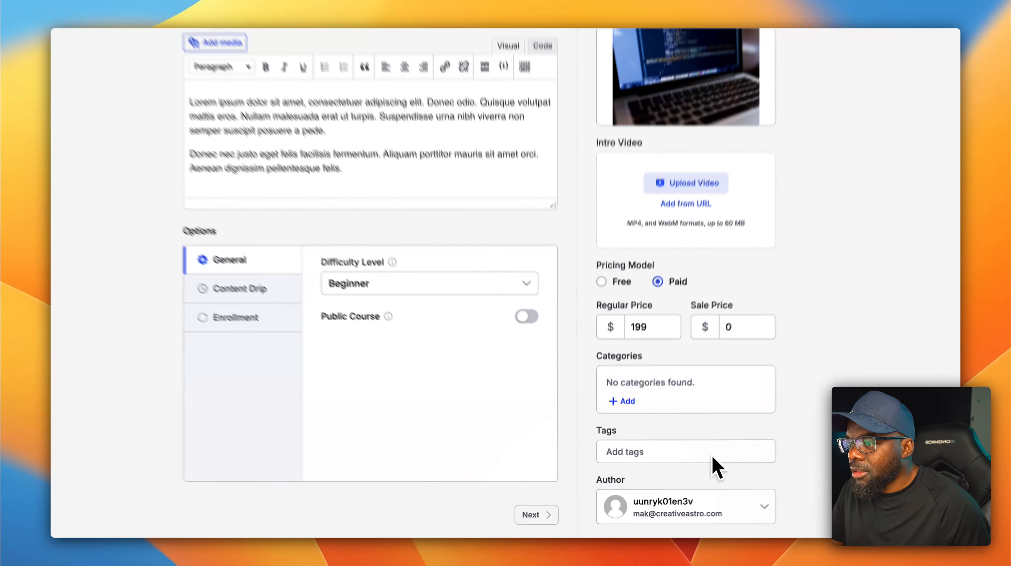
left_click(681, 469)
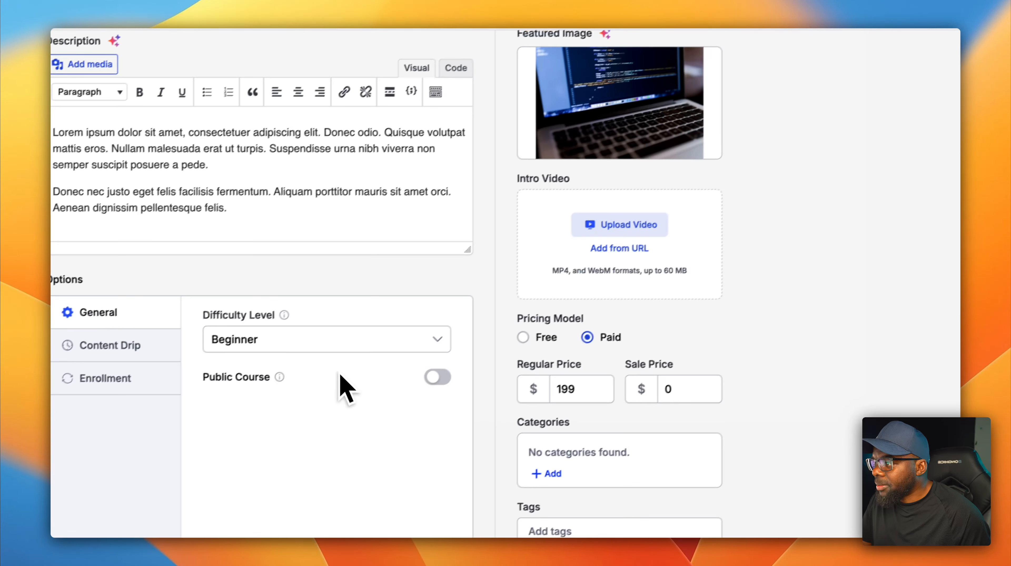
left_click(443, 378)
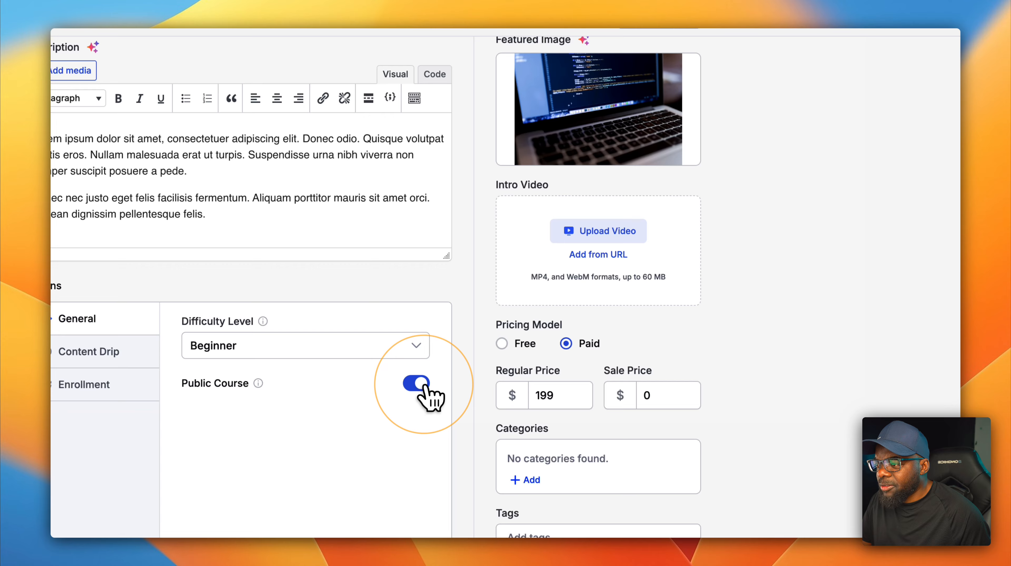
left_click(606, 114)
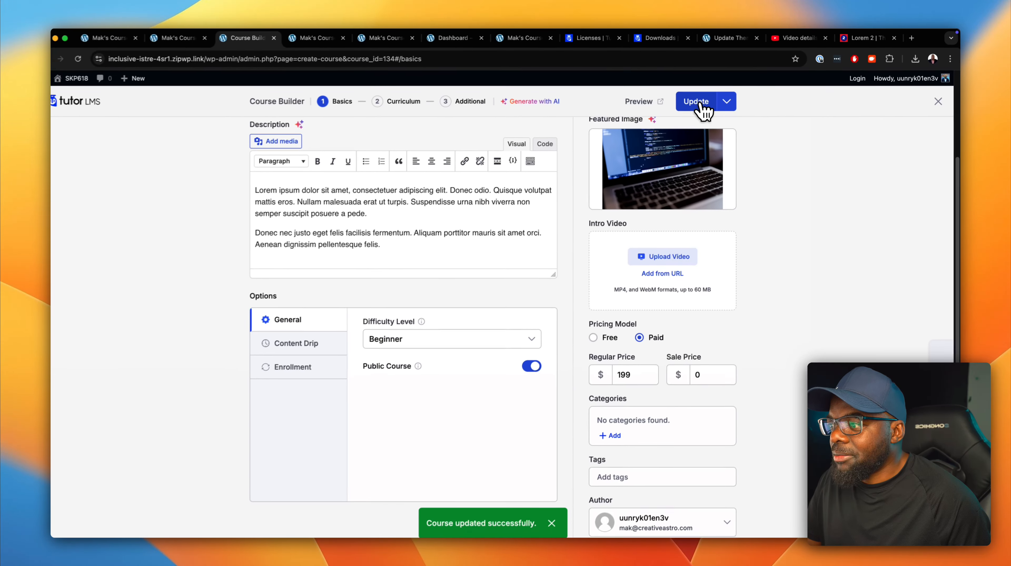
Preview the Mak's Course page and examine it down to the course content section.
scroll(445, 238, "up", 3)
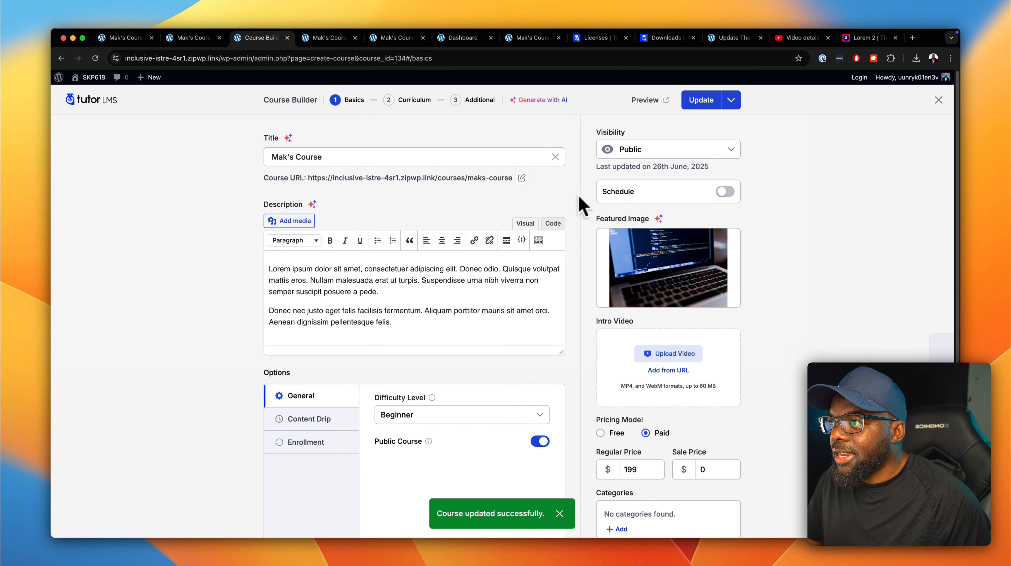
left_click(658, 100)
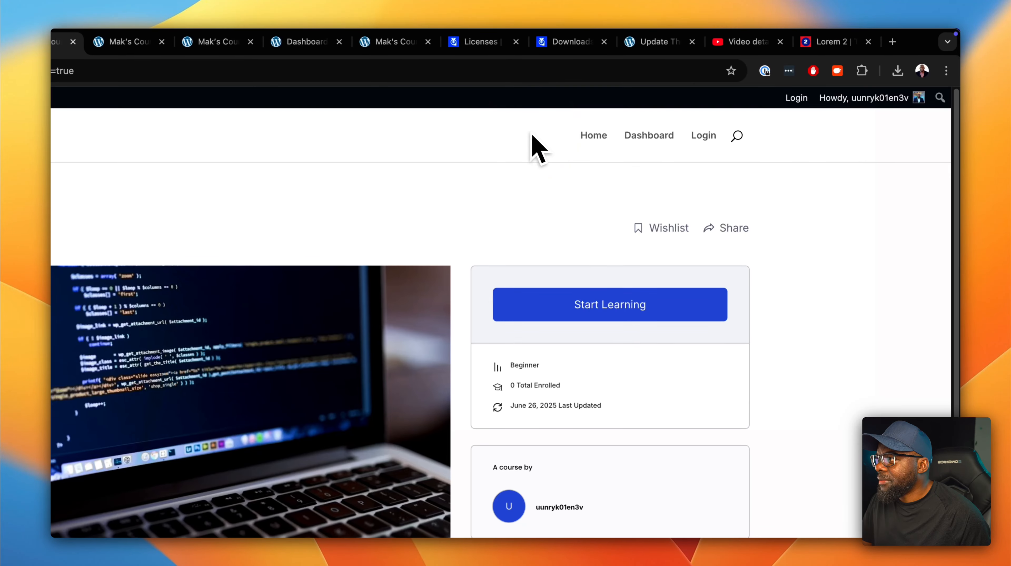
scroll(501, 338, "down", 6)
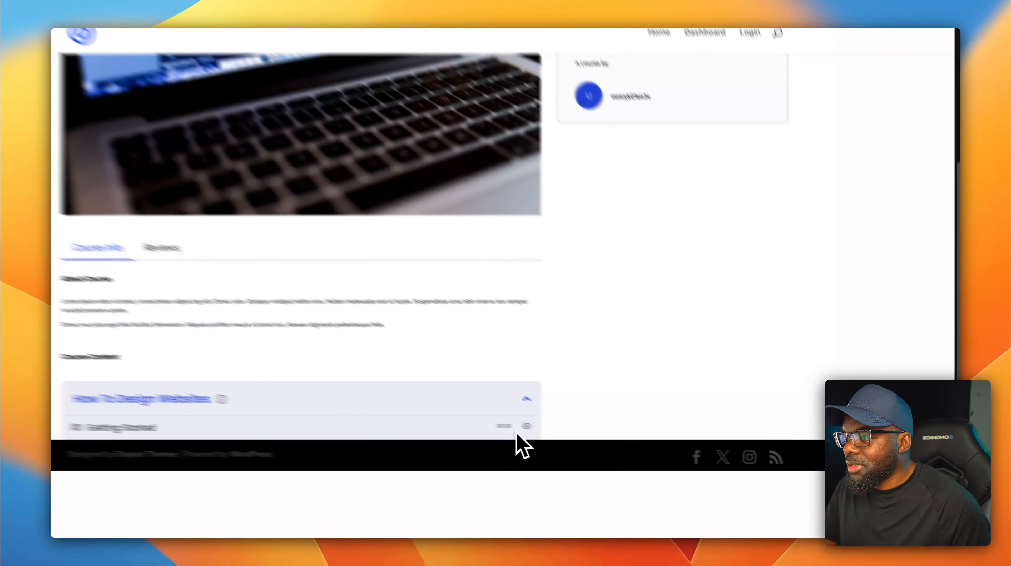
Start learning Mak's Course and test playing and pausing the Getting Started lesson video.
left_click(589, 440)
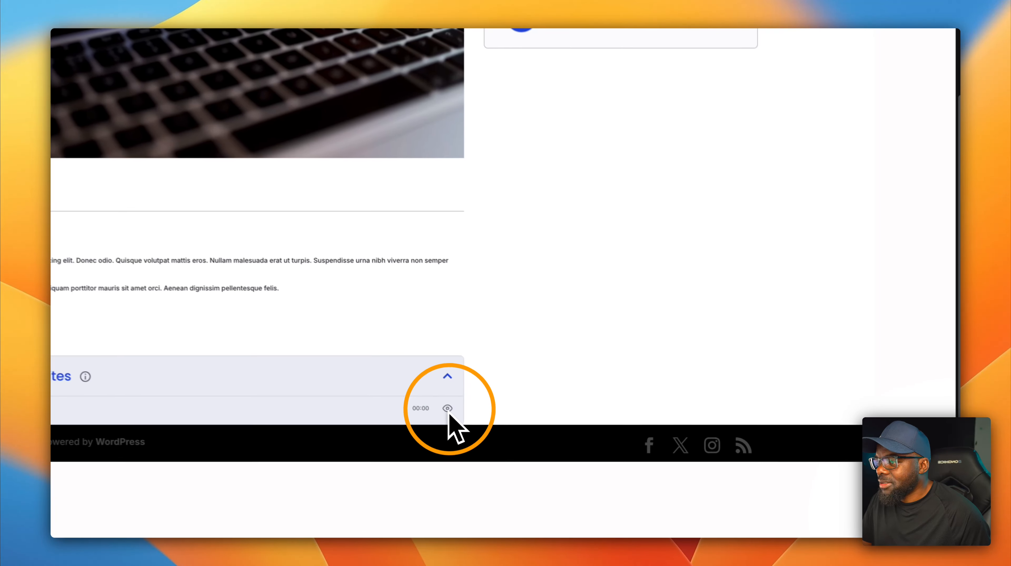
scroll(581, 353, "up", 6)
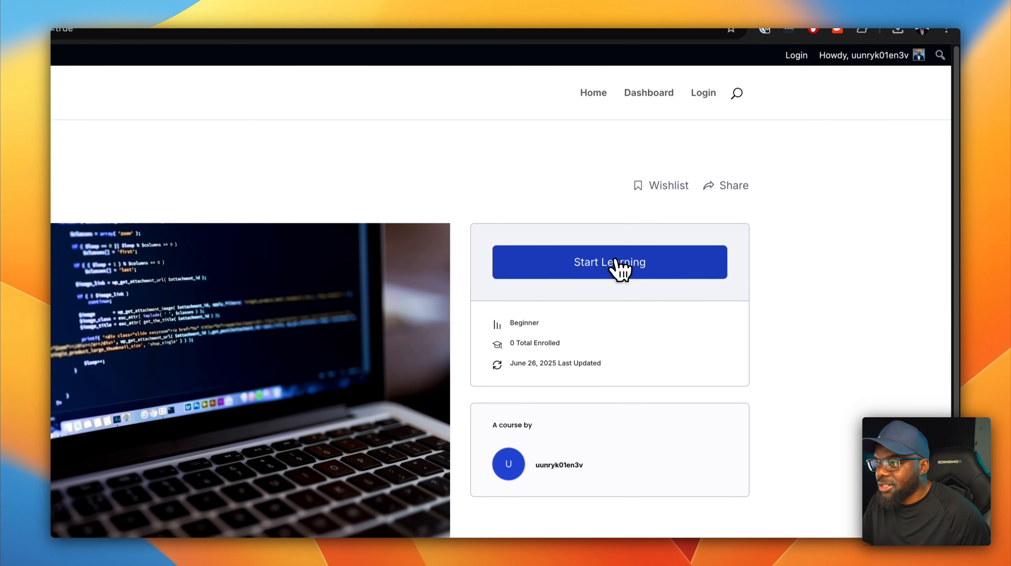
left_click(616, 262)
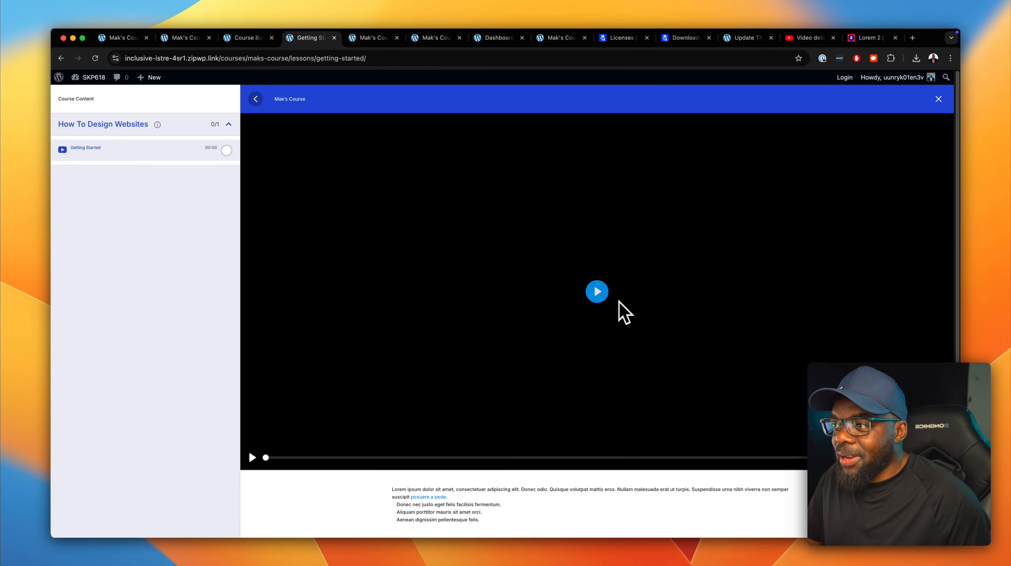
left_click(598, 292)
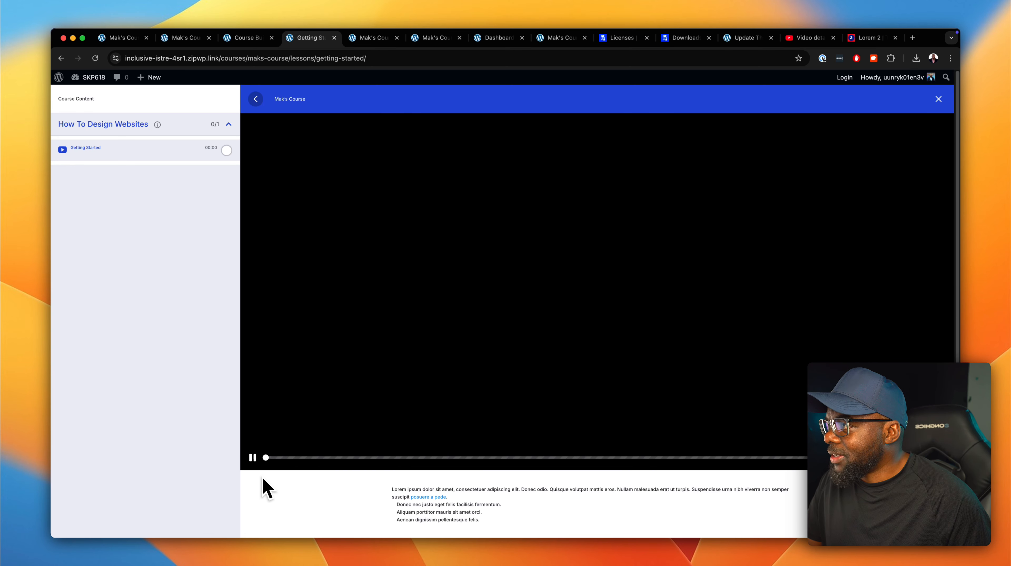
left_click(253, 460)
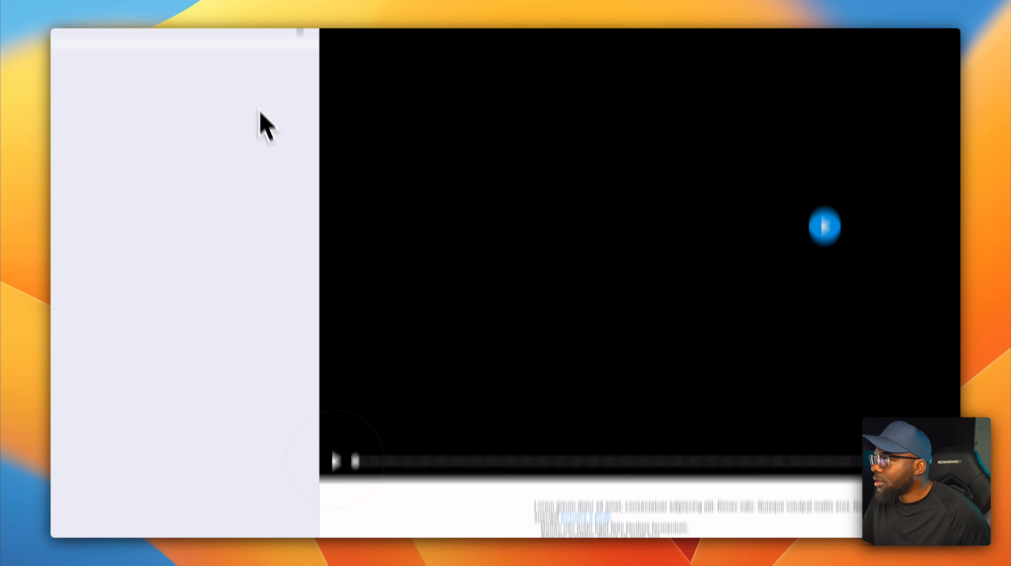
Reload the Getting Started lesson, try its completion marker, and test the video playback again.
left_click(114, 70)
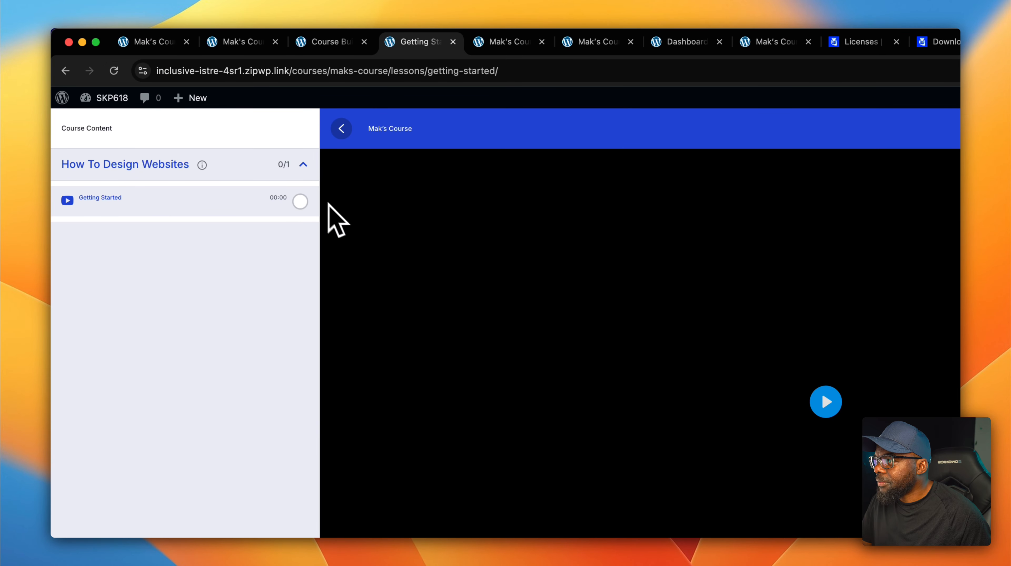
left_click(334, 439)
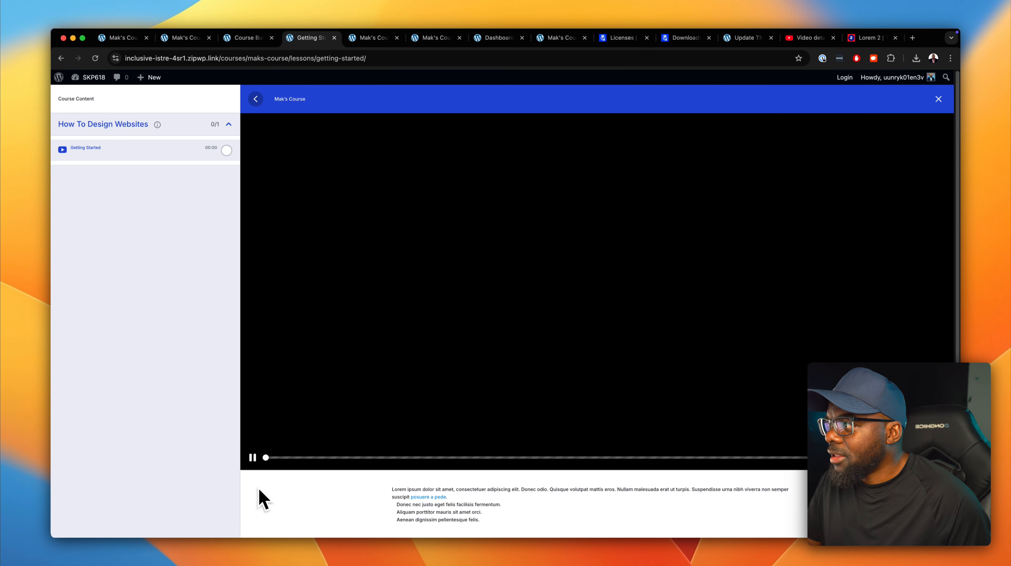
left_click(226, 150)
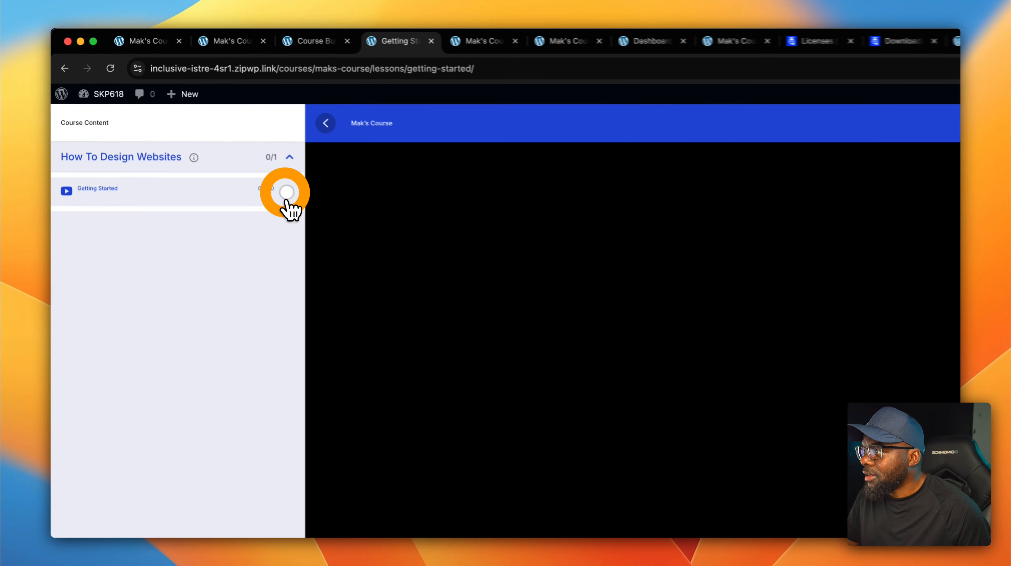
left_click(154, 153)
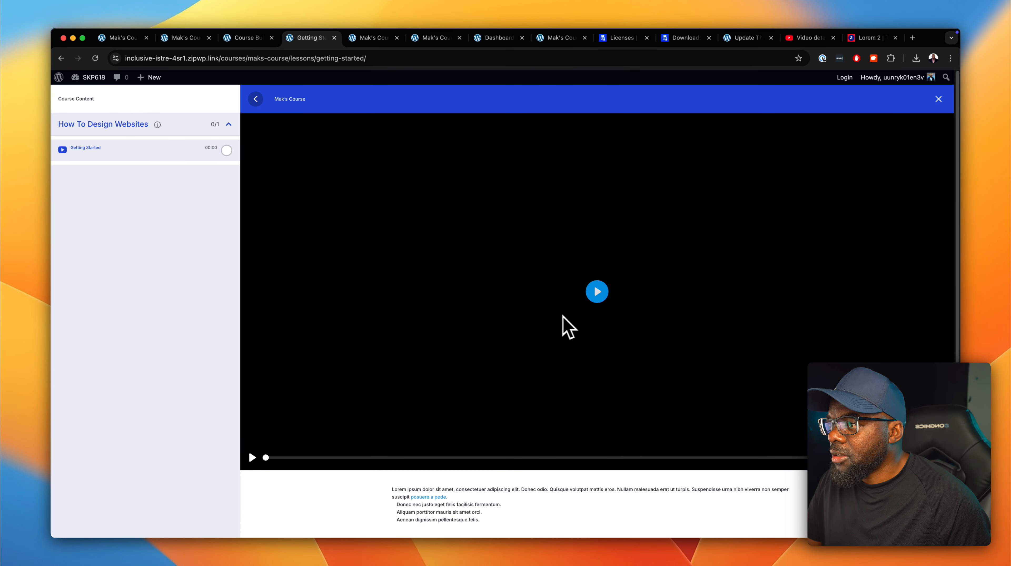
left_click(596, 292)
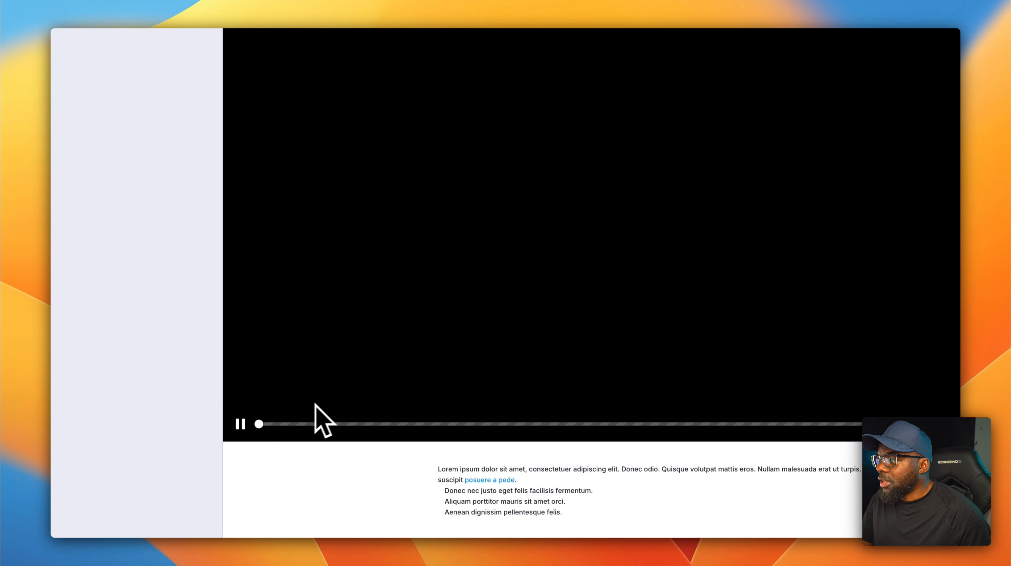
left_click(337, 425)
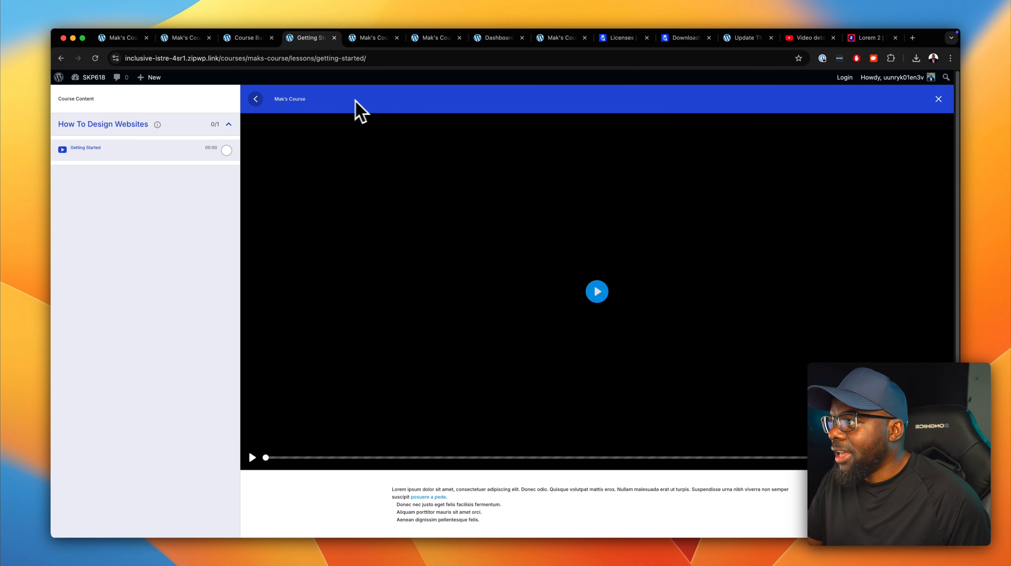
Collapse and reopen the lesson's course content sidebar, and switch the video player to full screen.
left_click(256, 99)
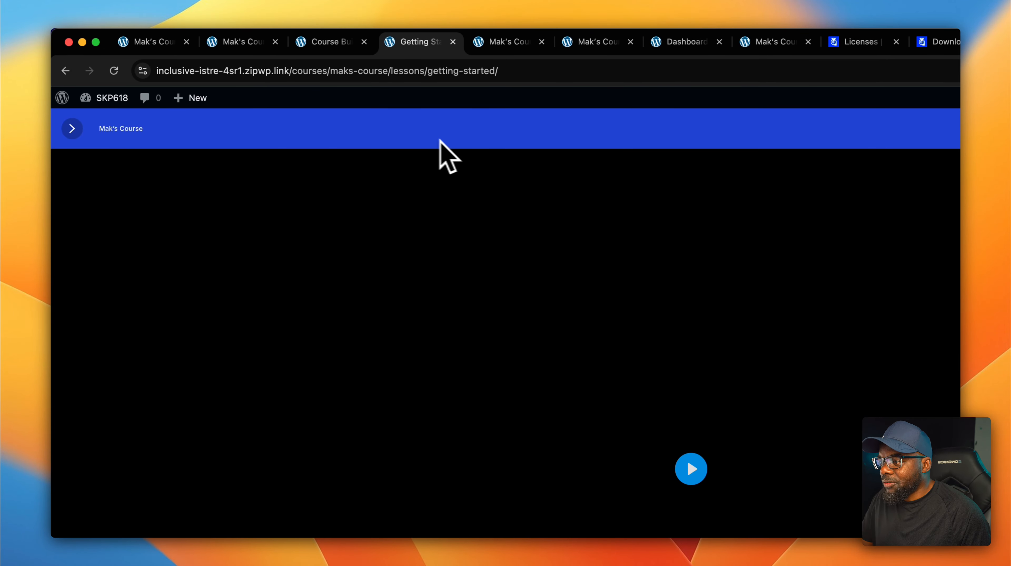
left_click(72, 129)
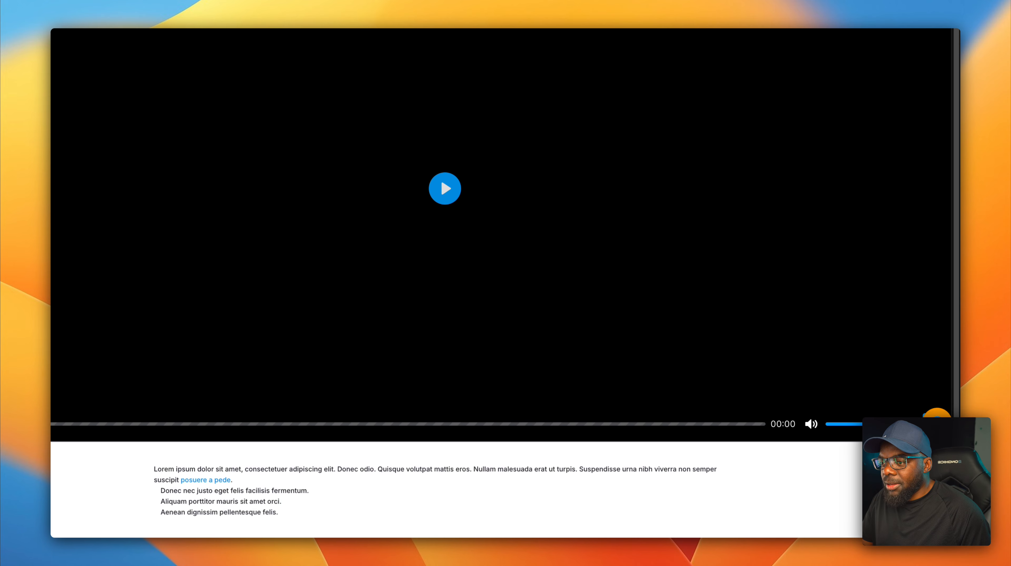
left_click(937, 417)
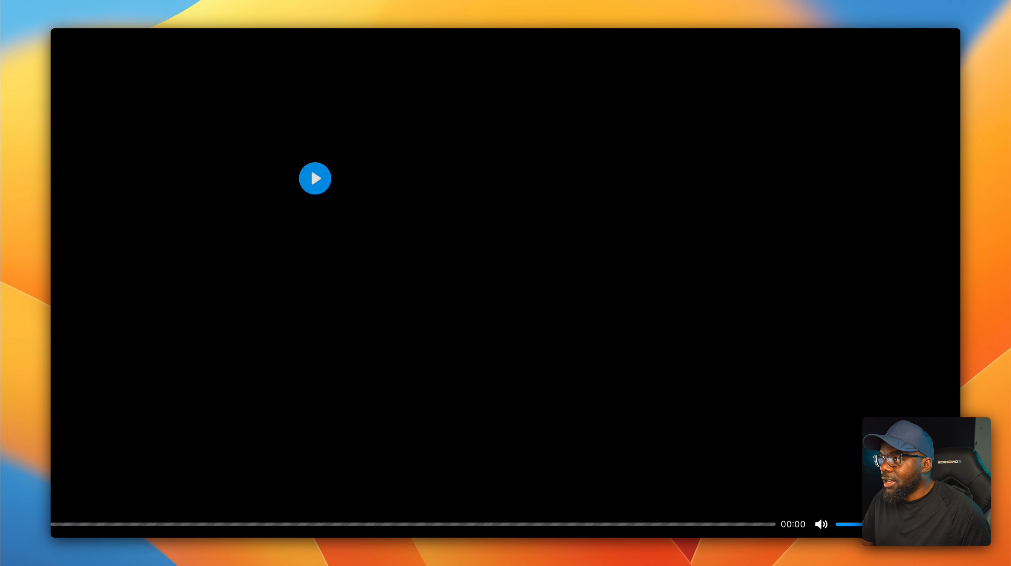